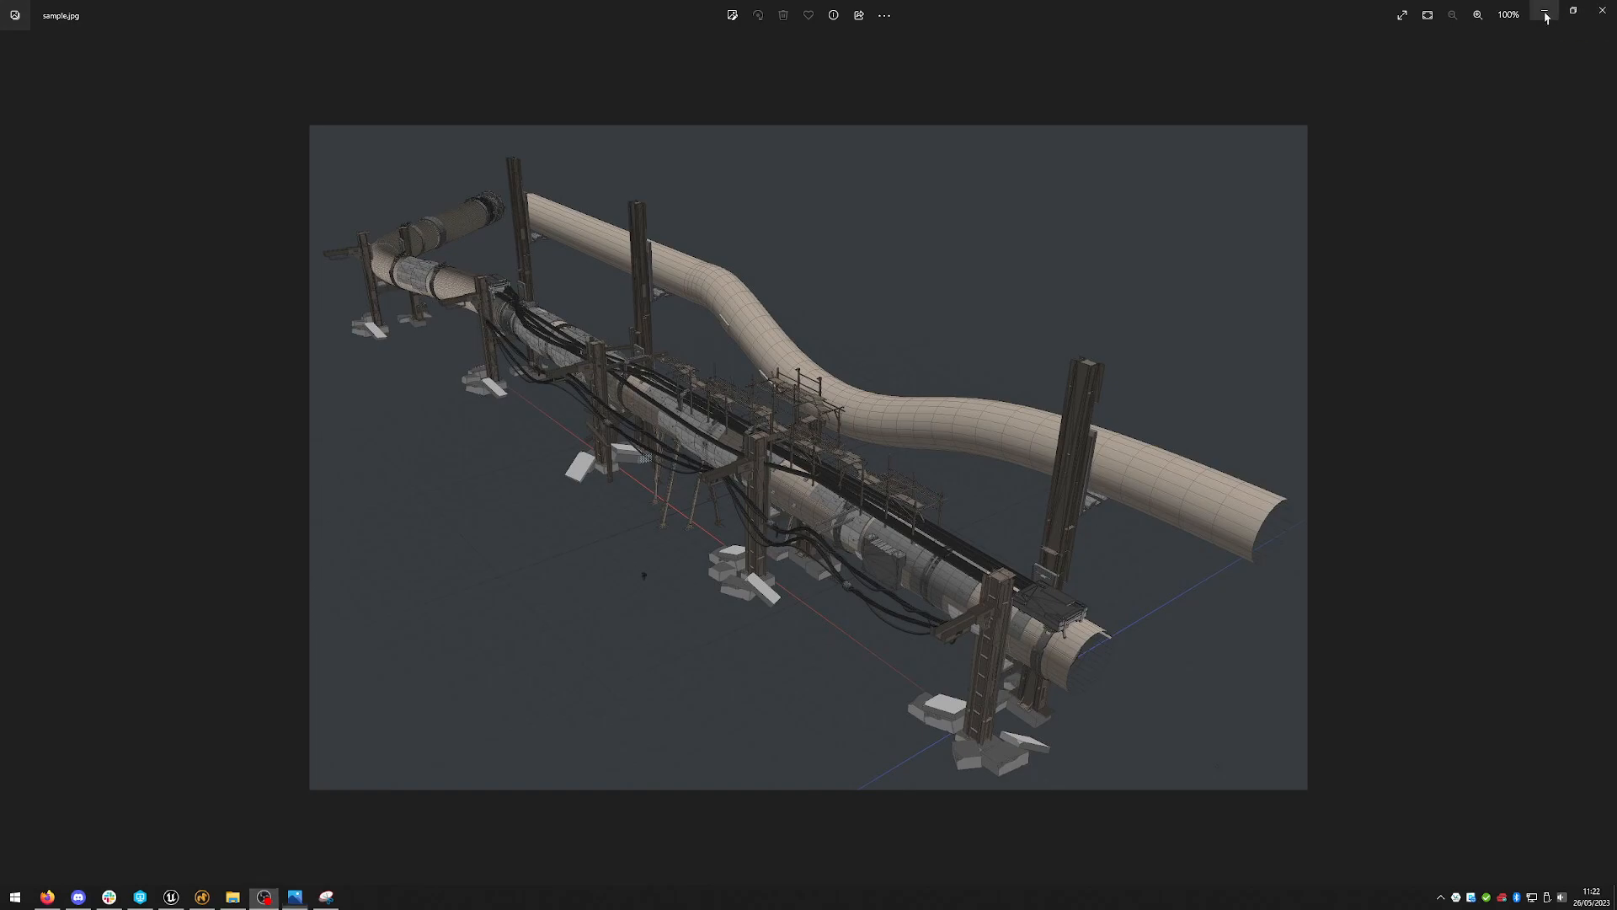
- Close the reference image and open the Meshes folder of the SwampPipes assets
click(1602, 10)
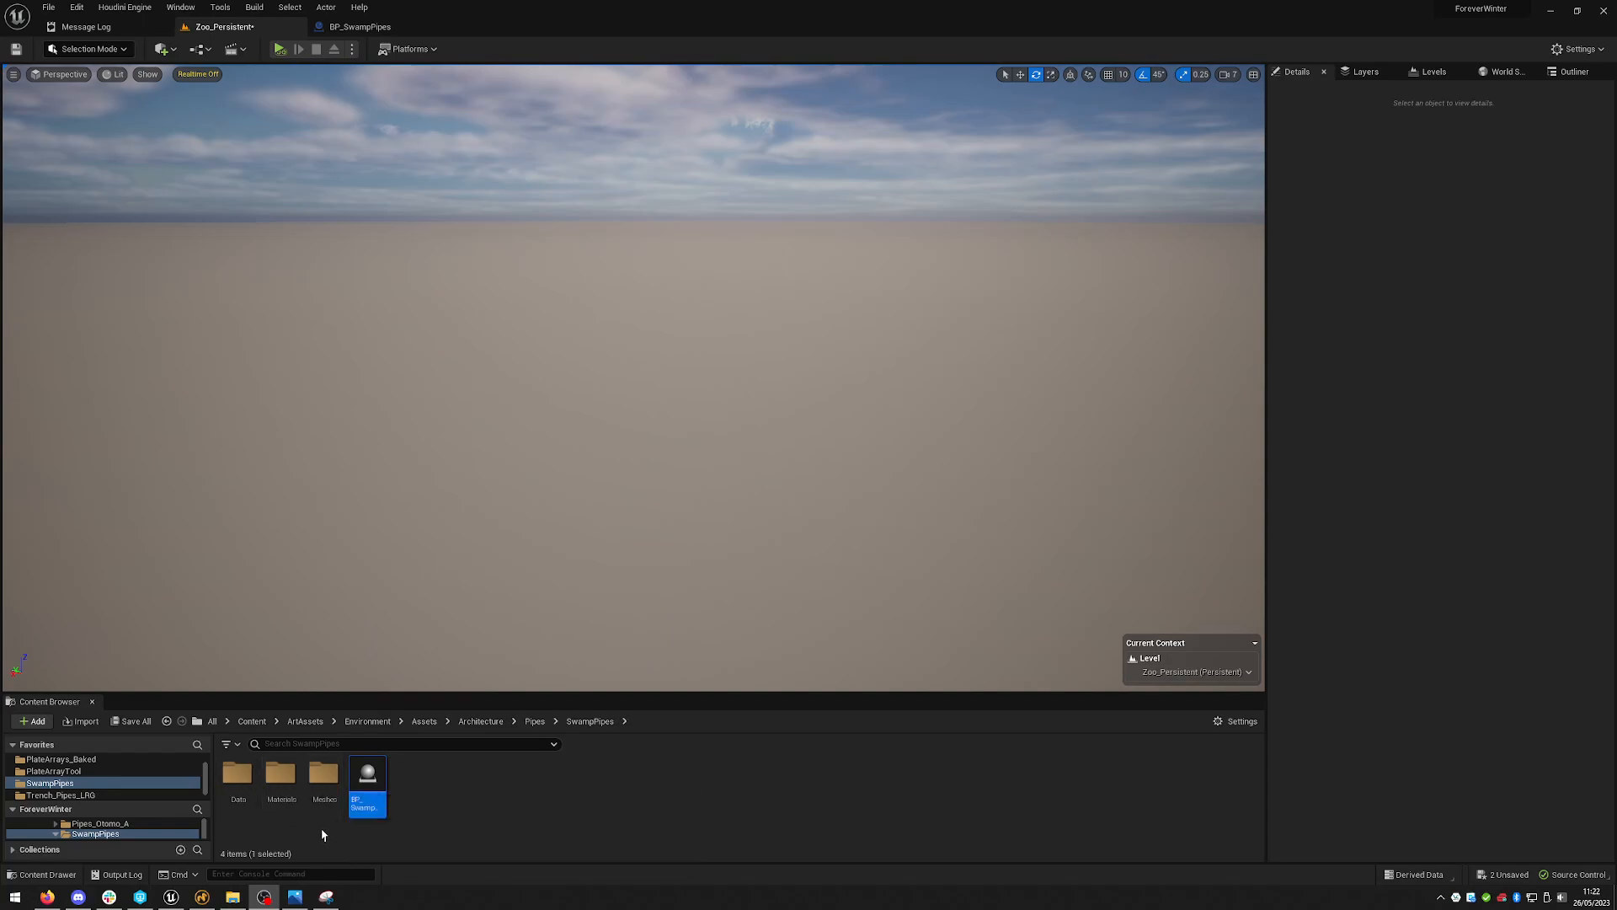
double_click(324, 772)
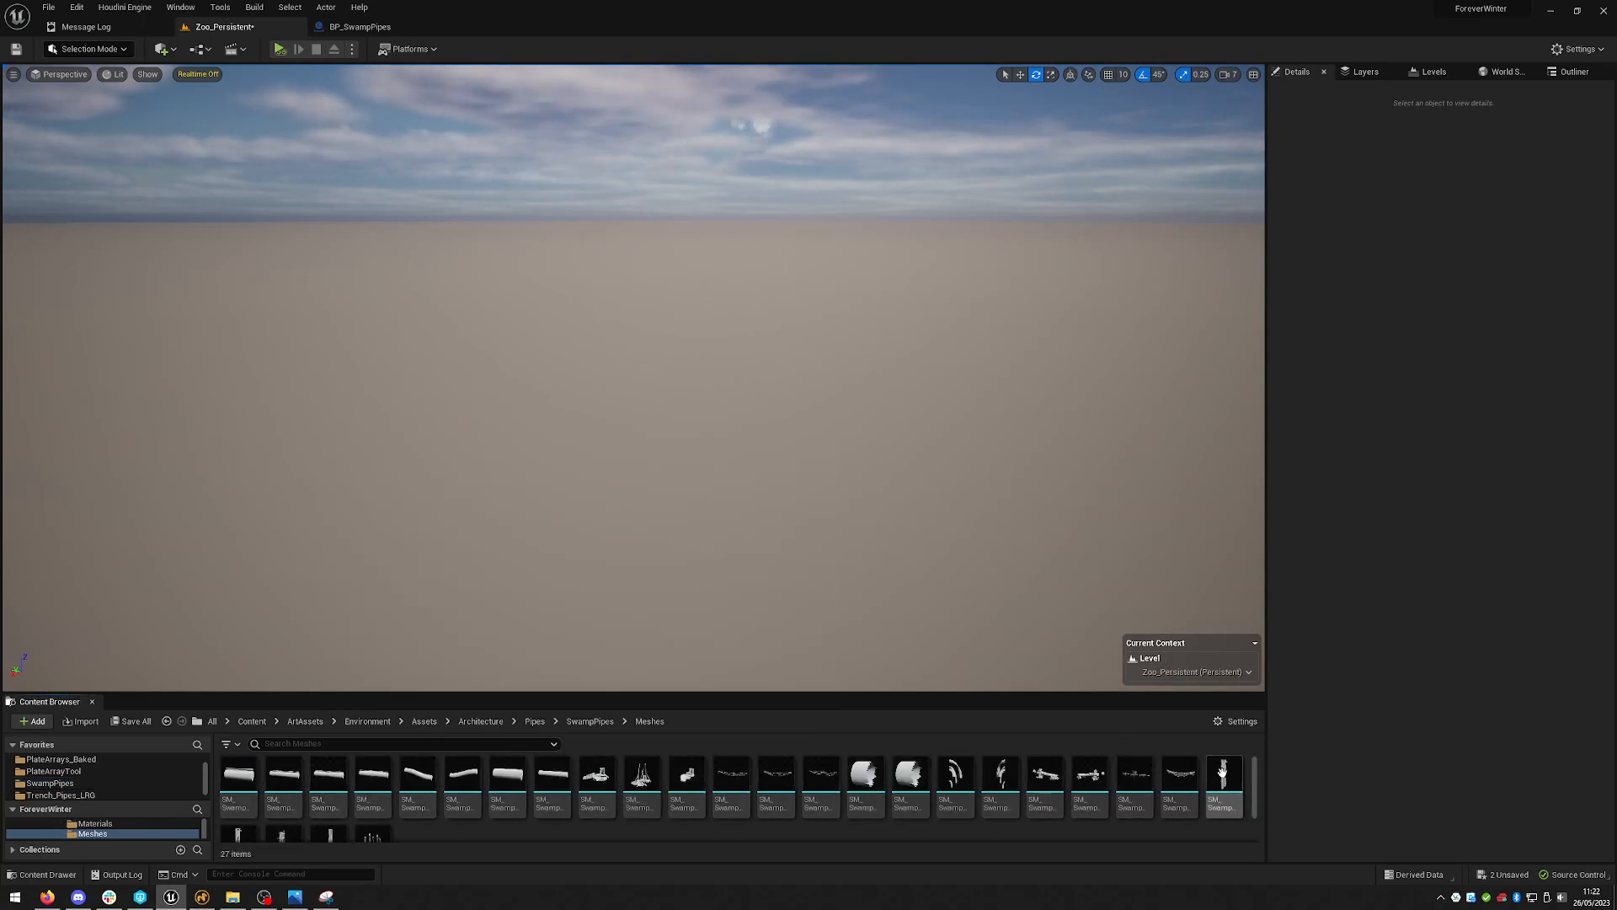
mouse_move(1254, 775)
mouse_down()
mouse_move(1255, 805)
mouse_move(1254, 776)
mouse_up()
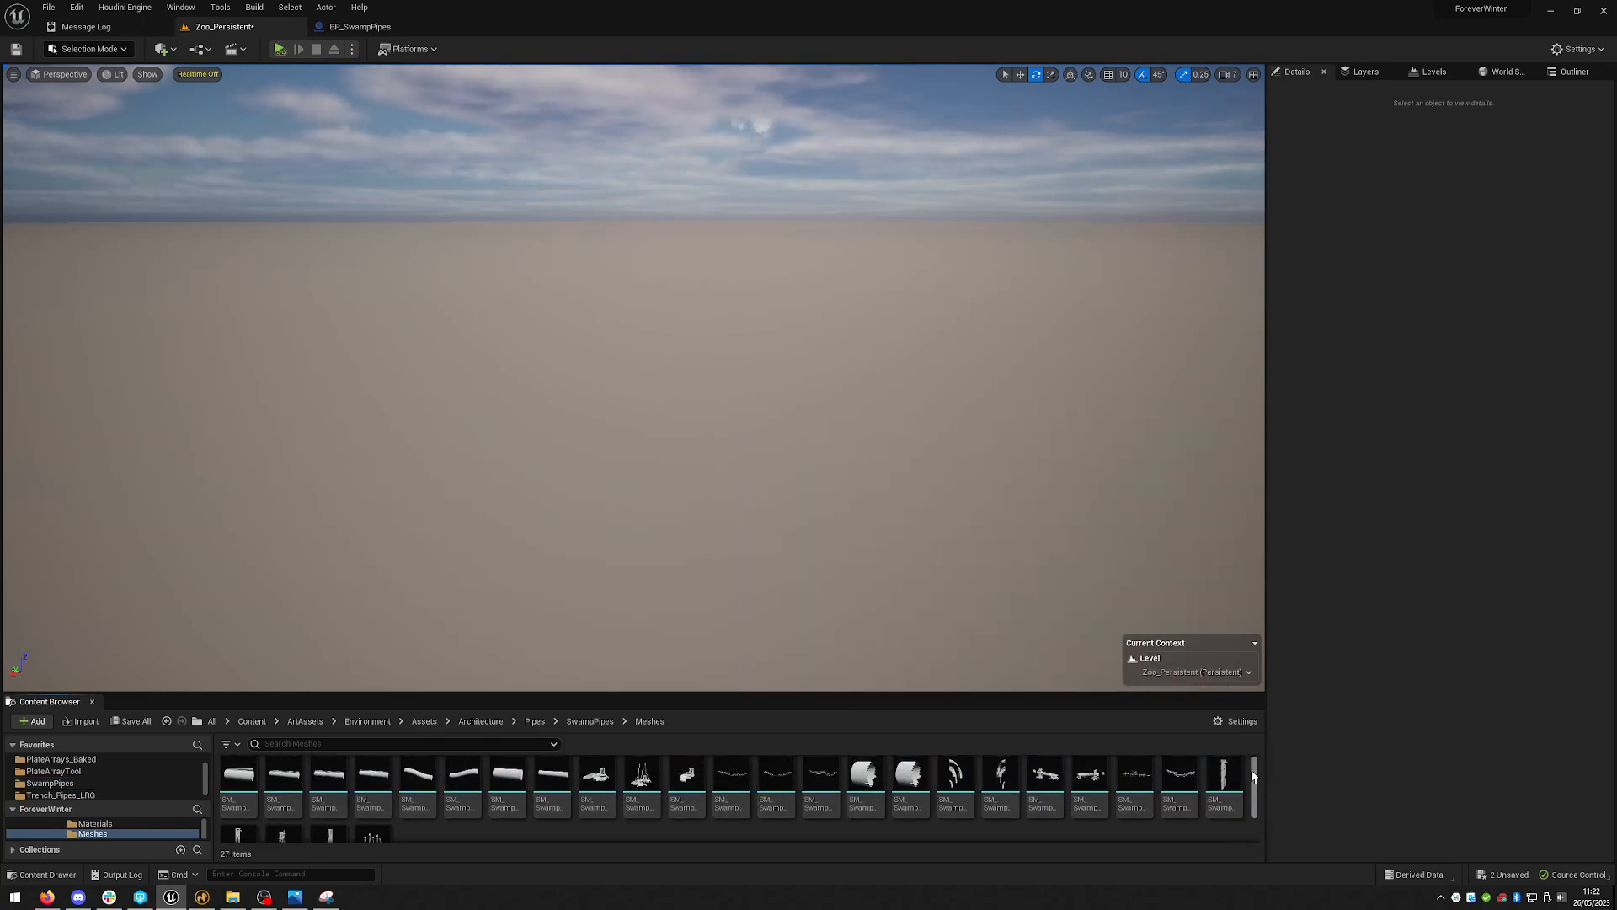
- Place the SM_SwampPipes_02_Low_B, SM_SwampPipes_Base_A and SM_SwampPipes_Base_B meshes into the level
drag(463, 779, 821, 295)
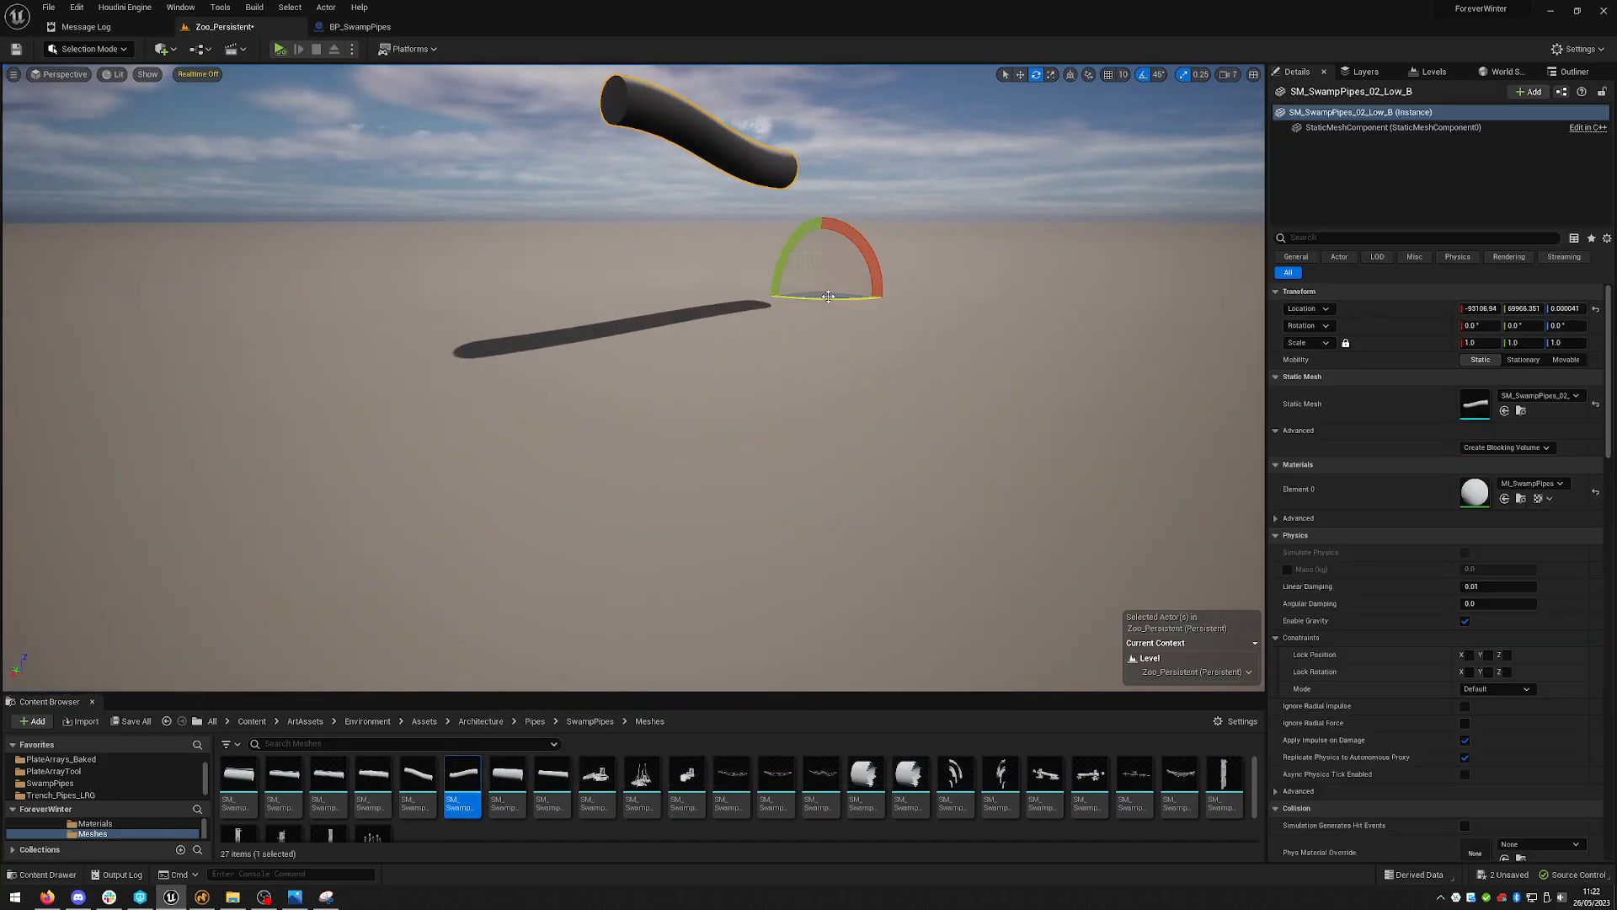
drag(597, 779, 824, 411)
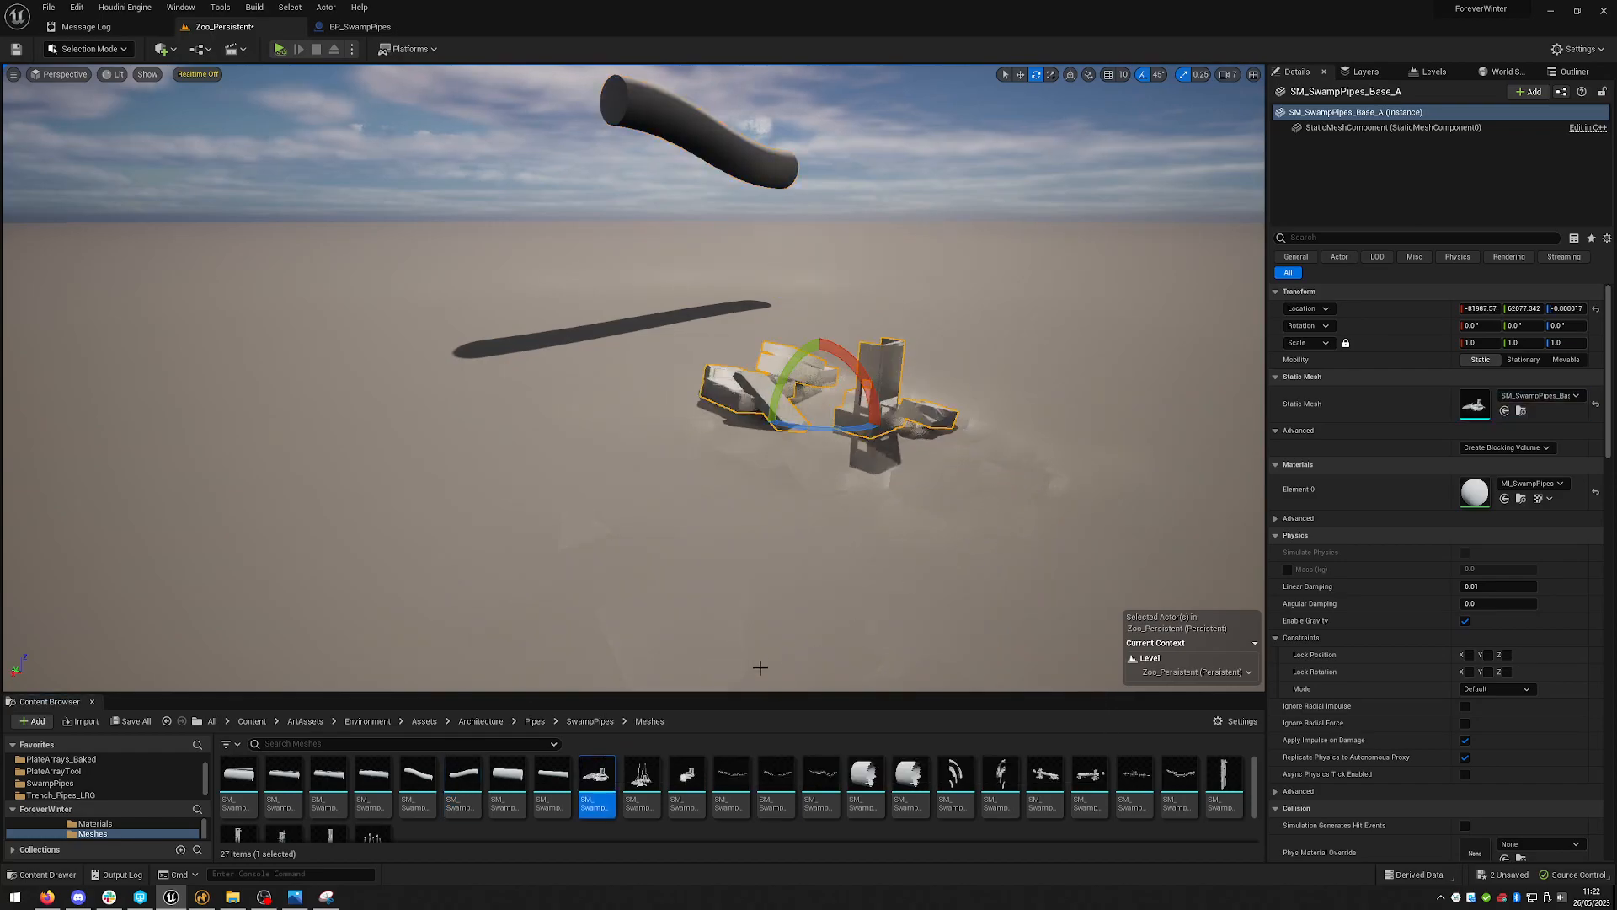
drag(635, 779, 577, 467)
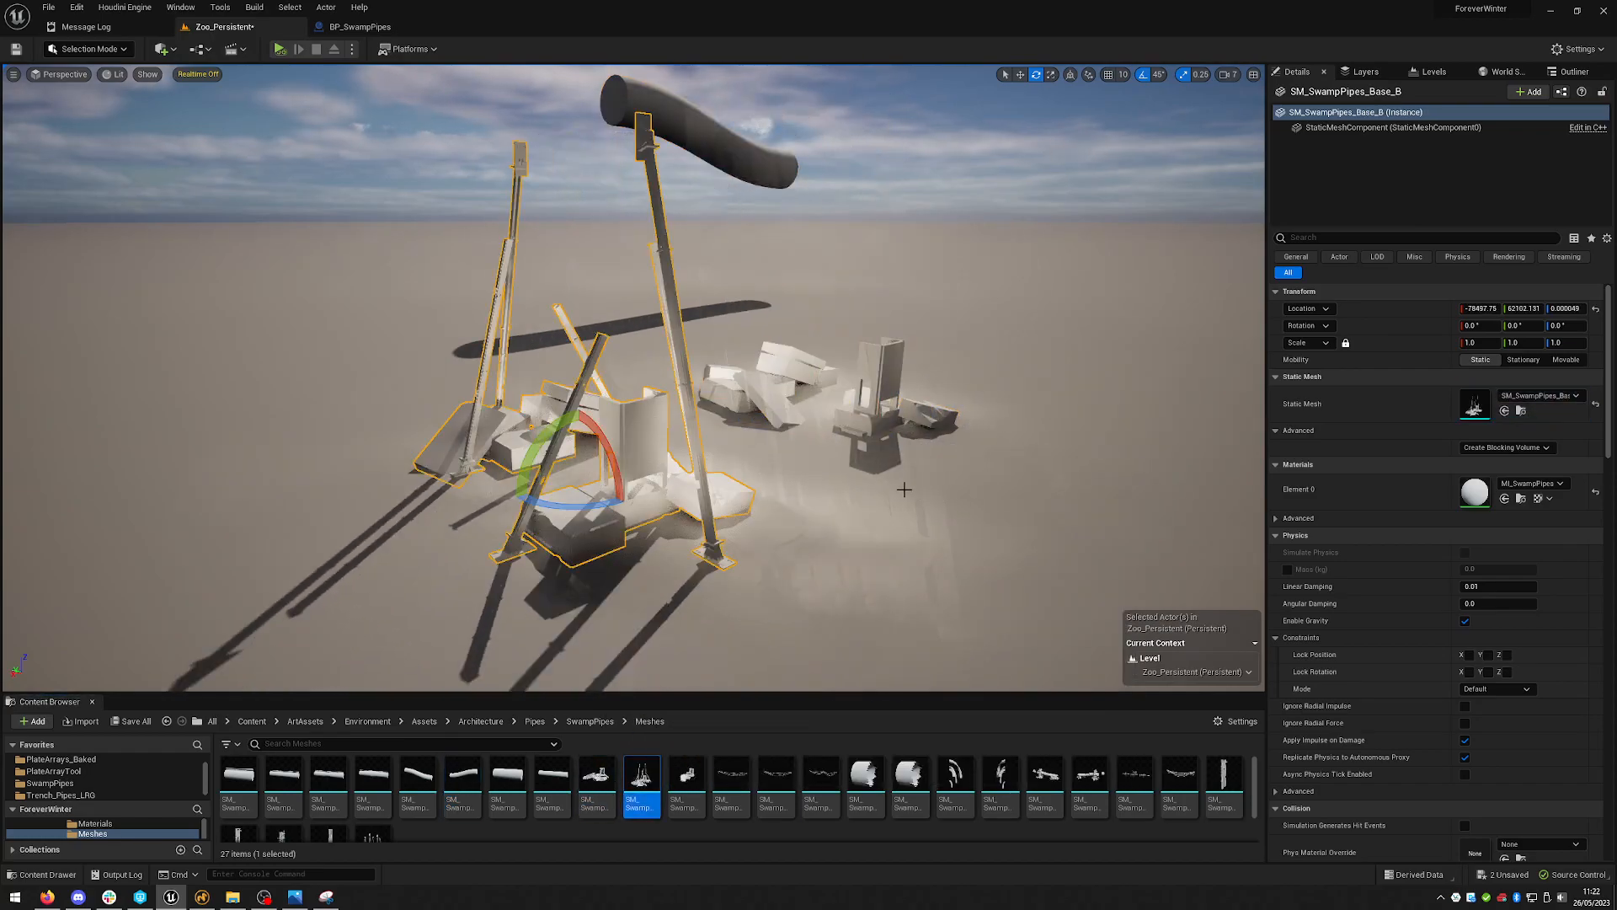
- Select the three placed pipe meshes and delete them
ctrl+click(760, 395)
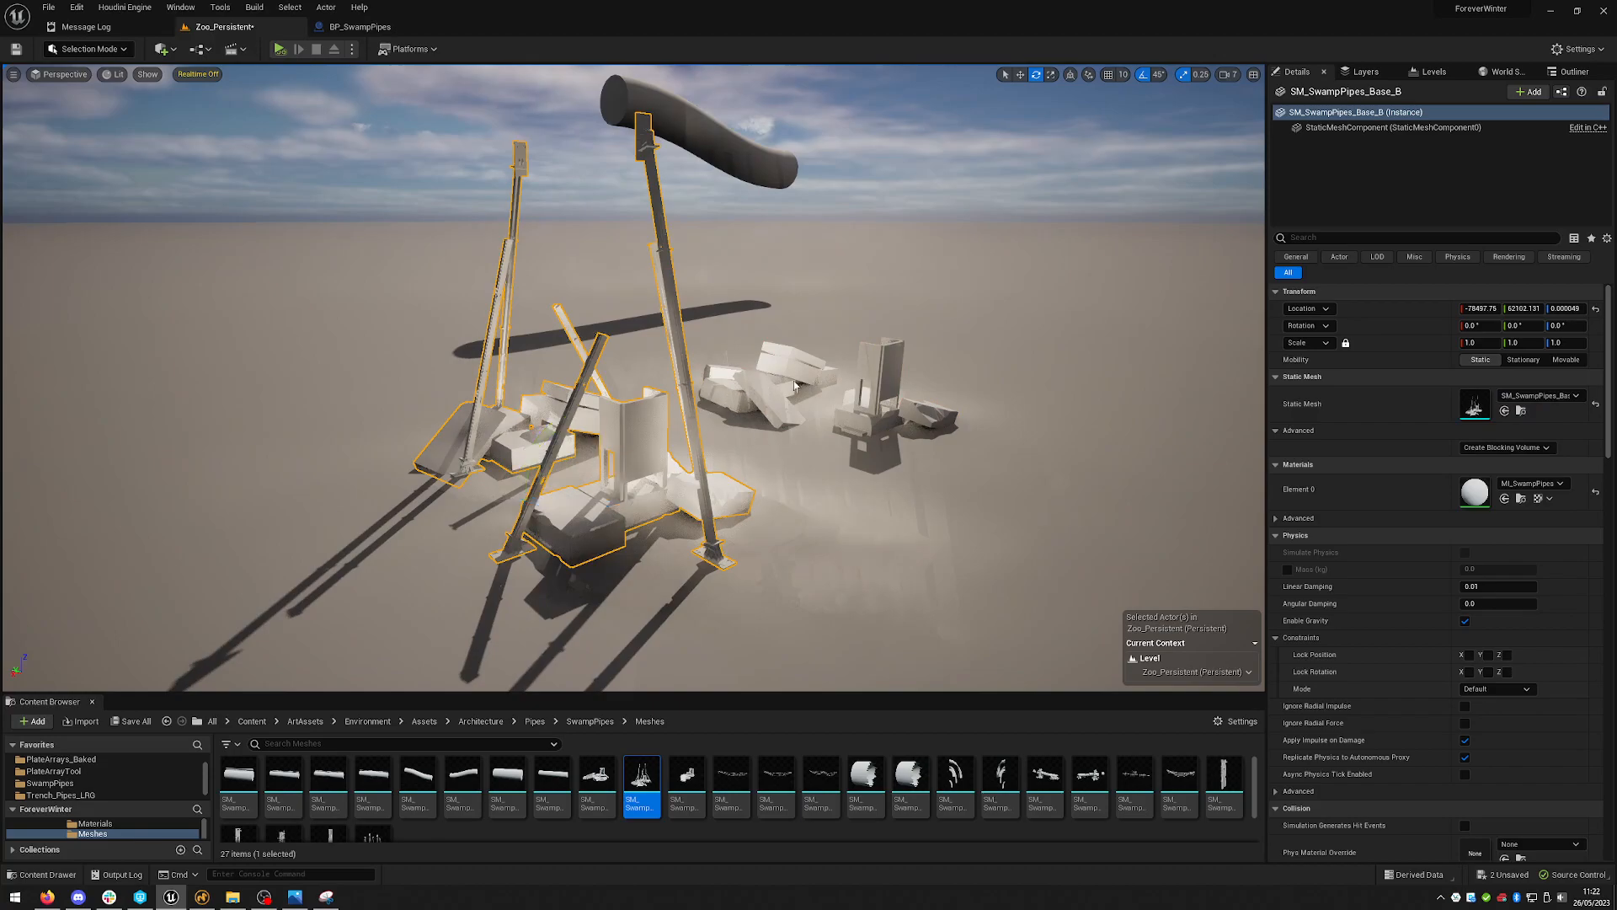
ctrl+click(737, 154)
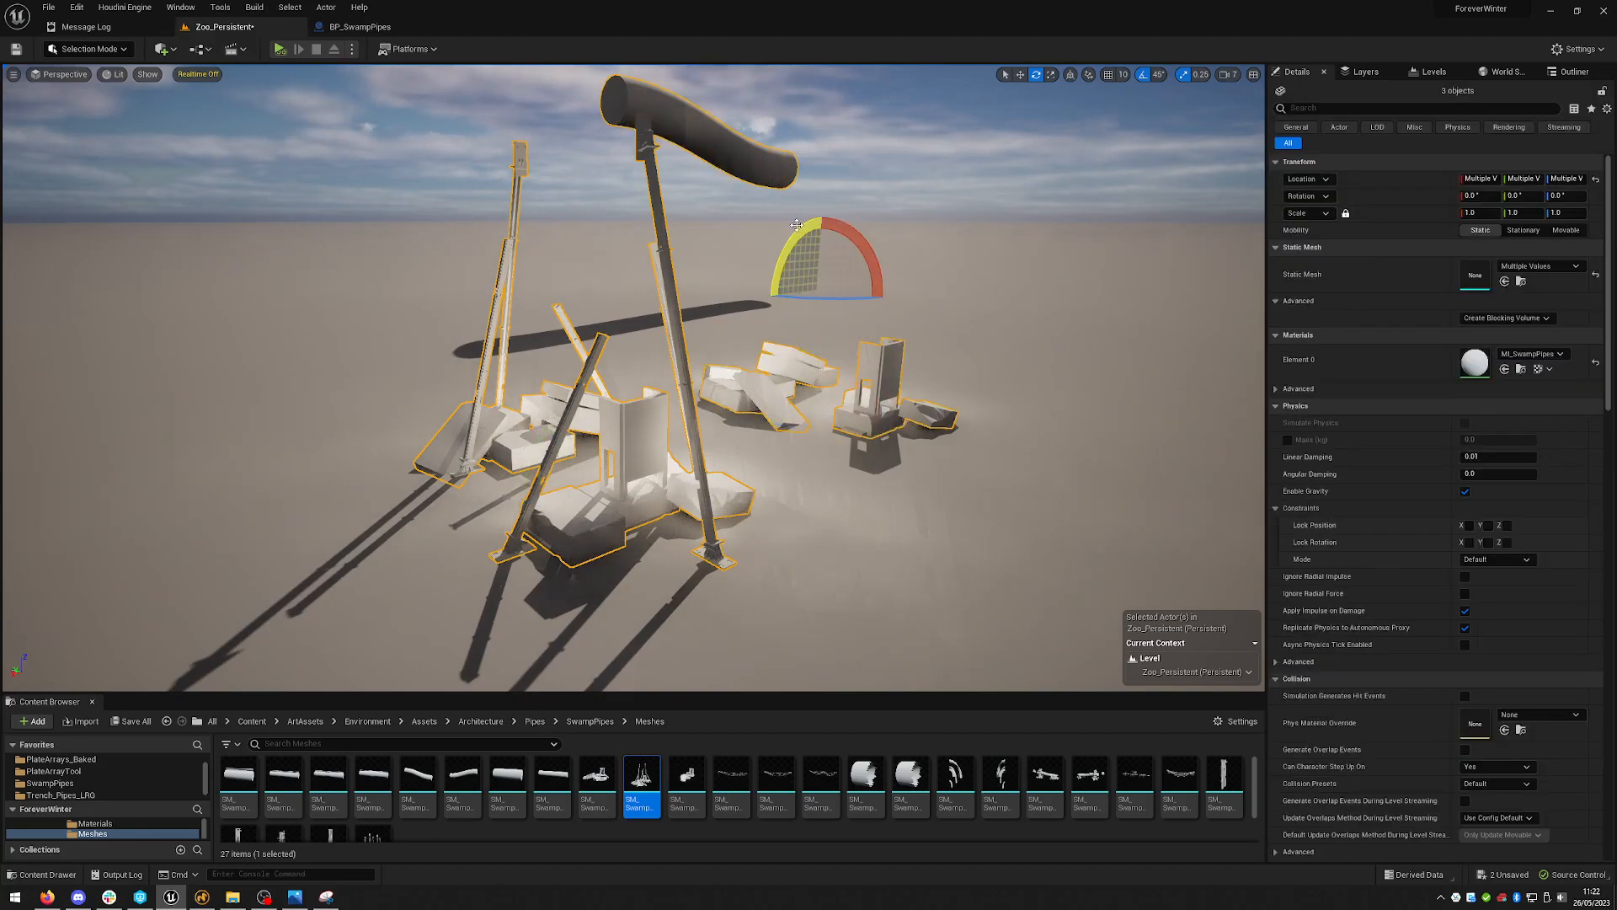
key(Delete)
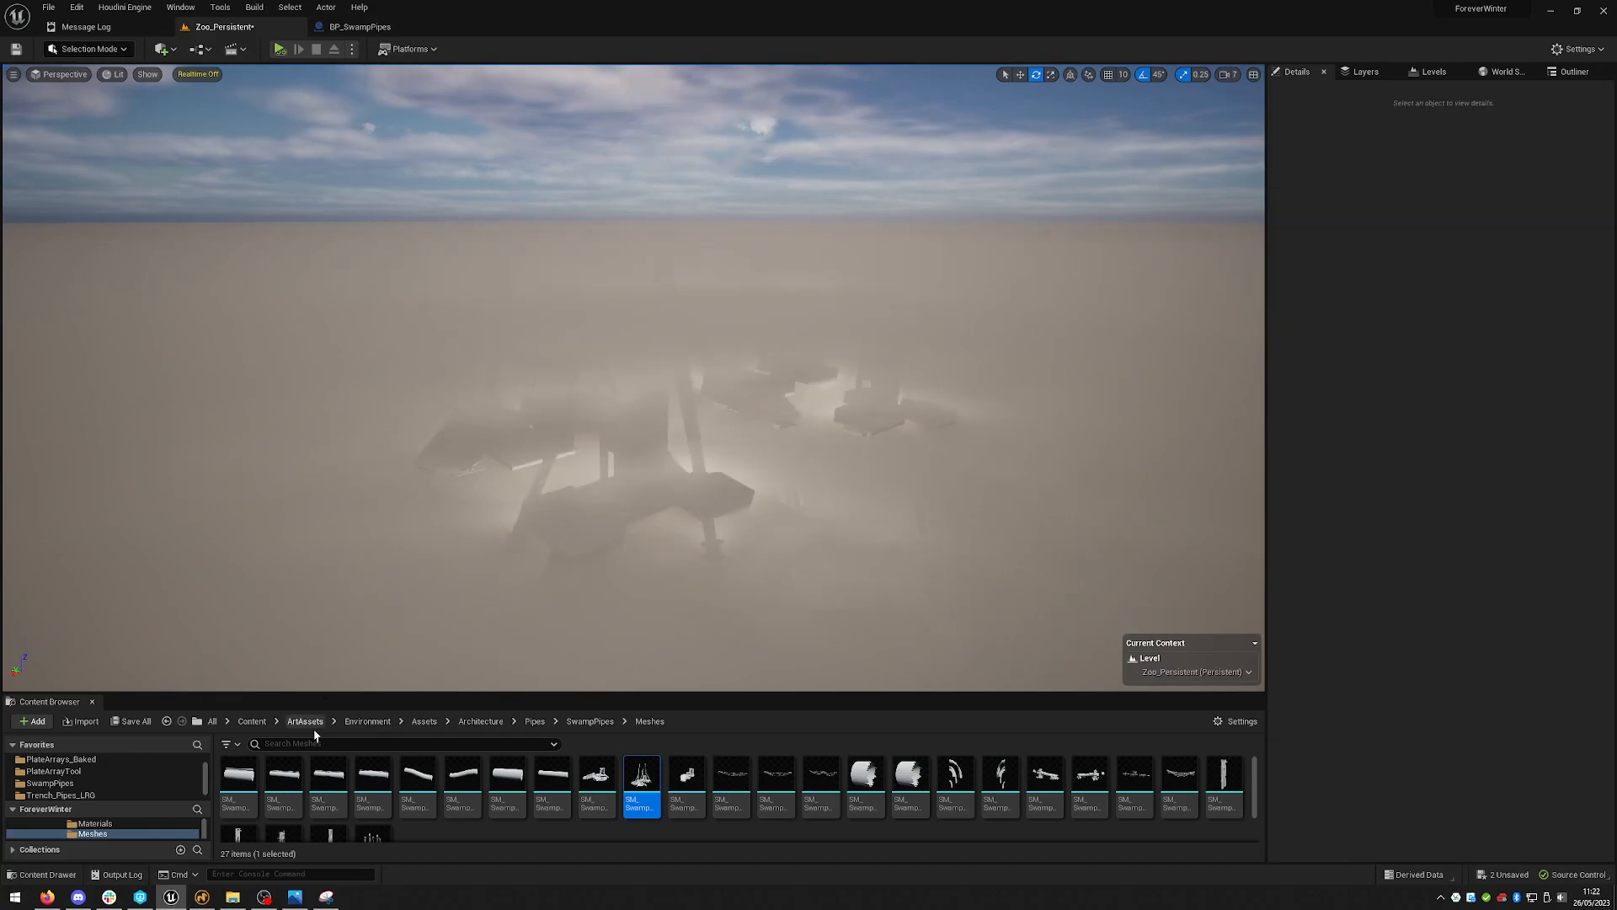
- Place the BP_SwampPipes blueprint from the SwampPipes folder into the level
click(93, 784)
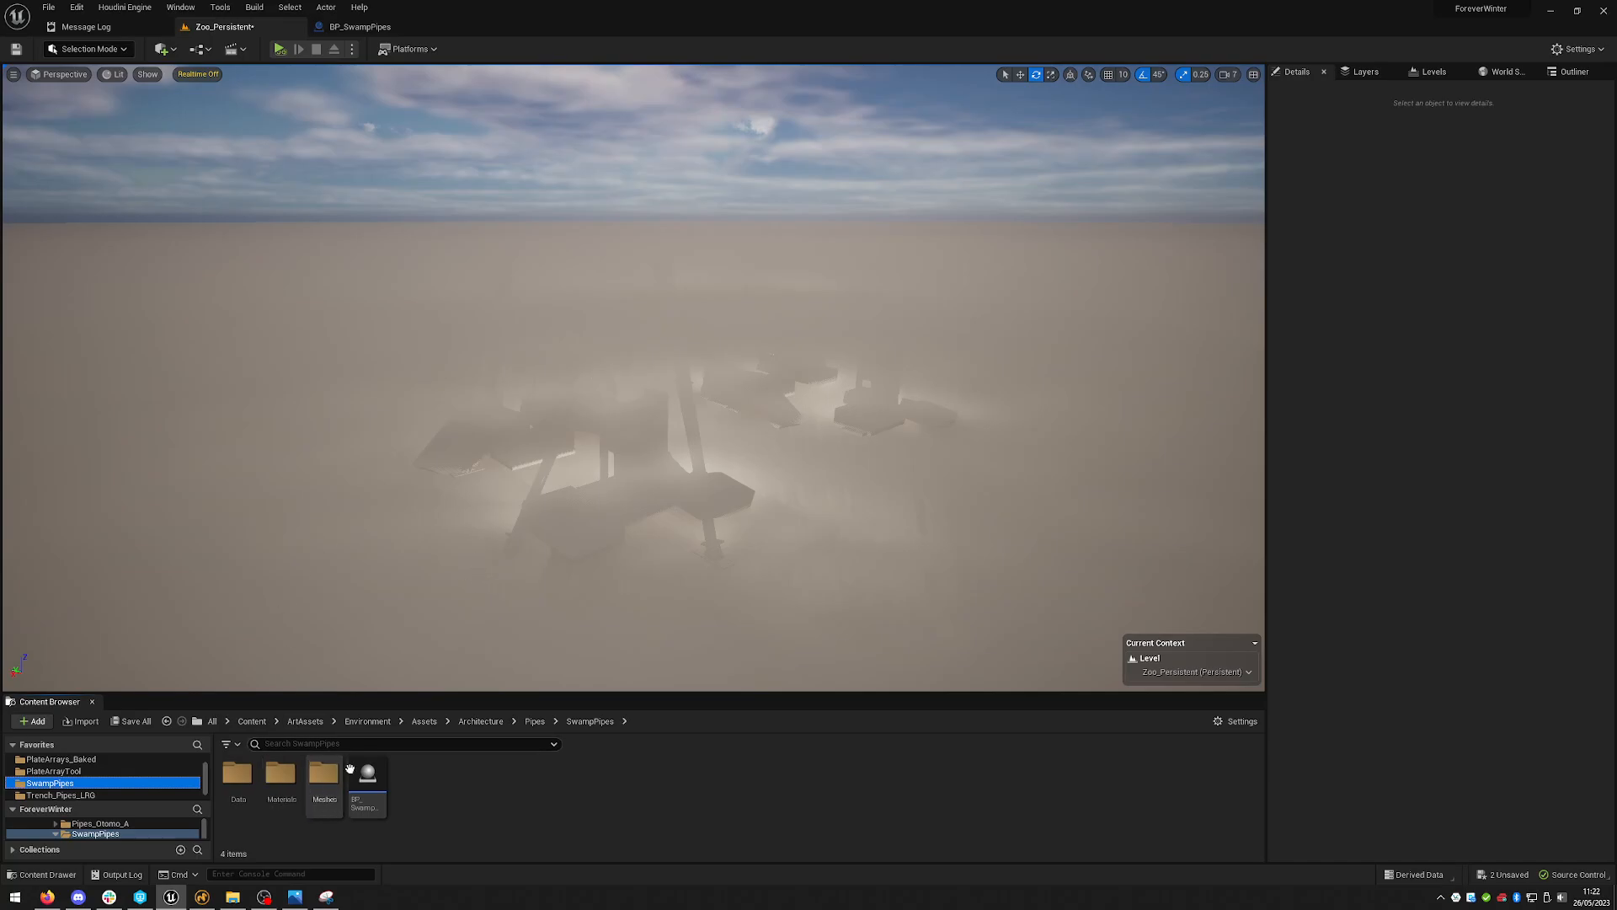
drag(365, 776, 866, 398)
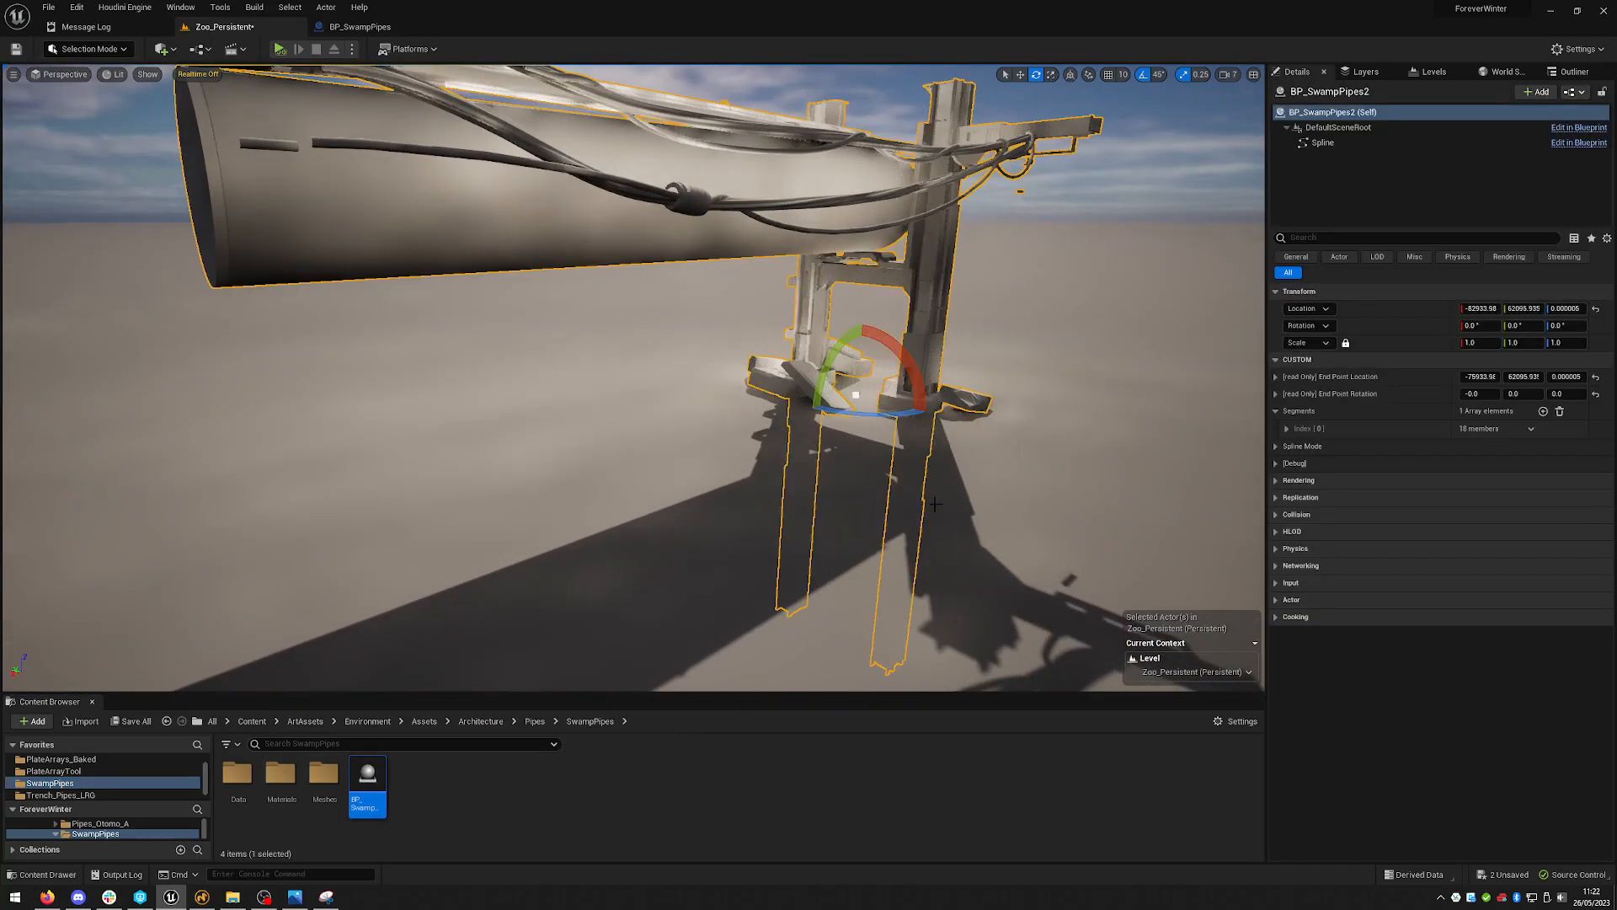
- Duplicate the swamp pipe blueprint actor and move the copy beside the original
right_drag(977, 492, 934, 430)
key(w)
key(s)
middle_drag(920, 345, 977, 359)
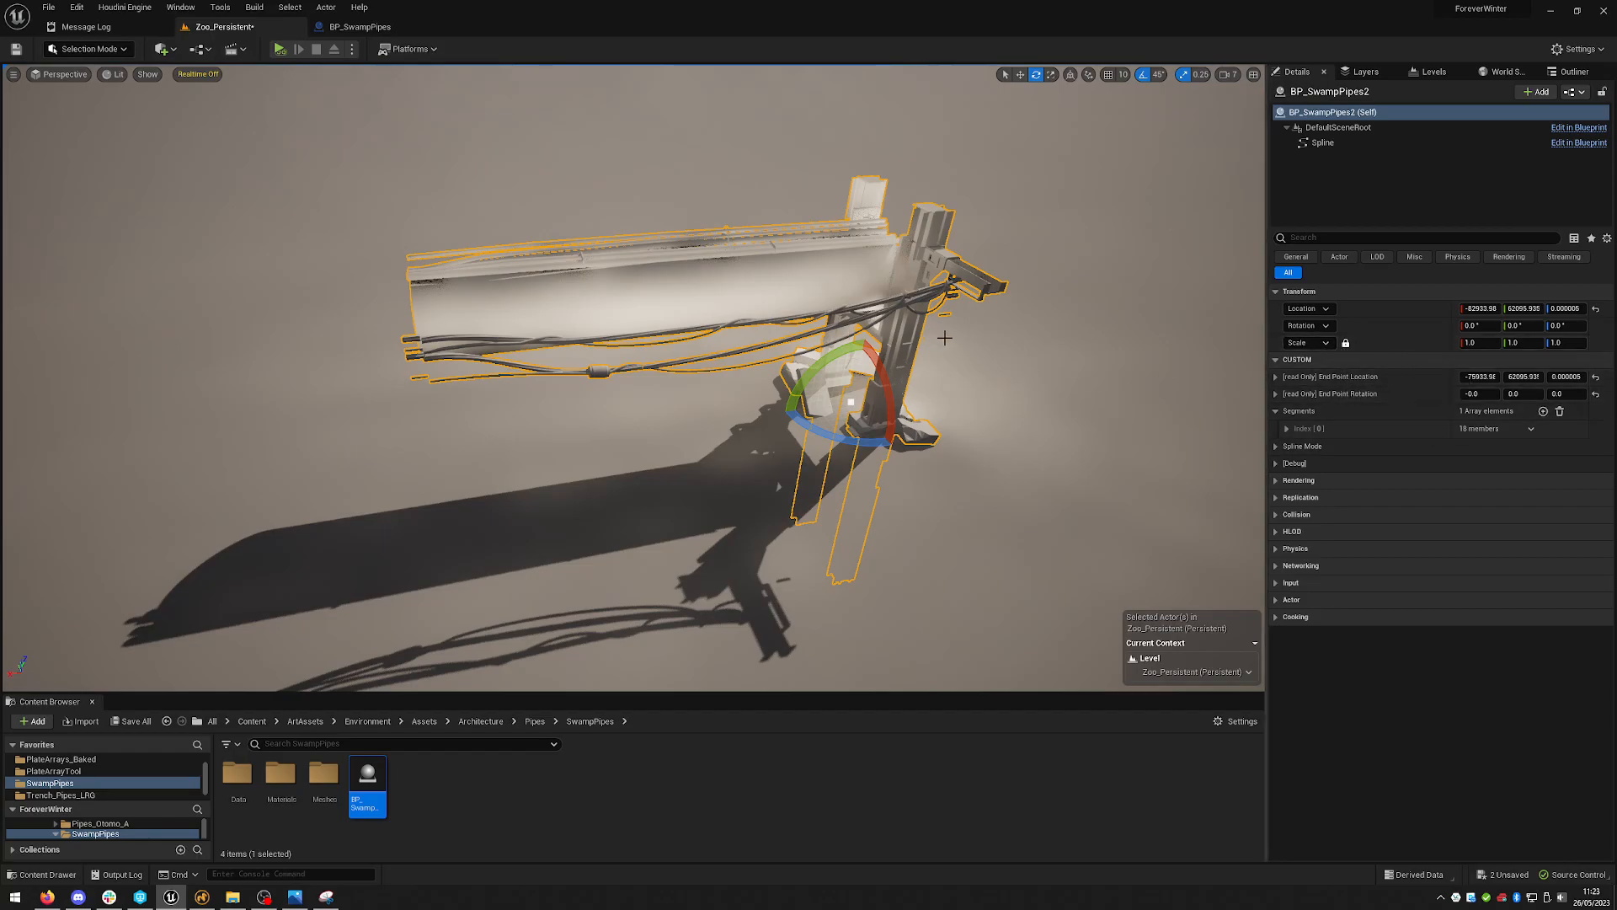
right_drag(919, 360, 830, 332)
key(w)
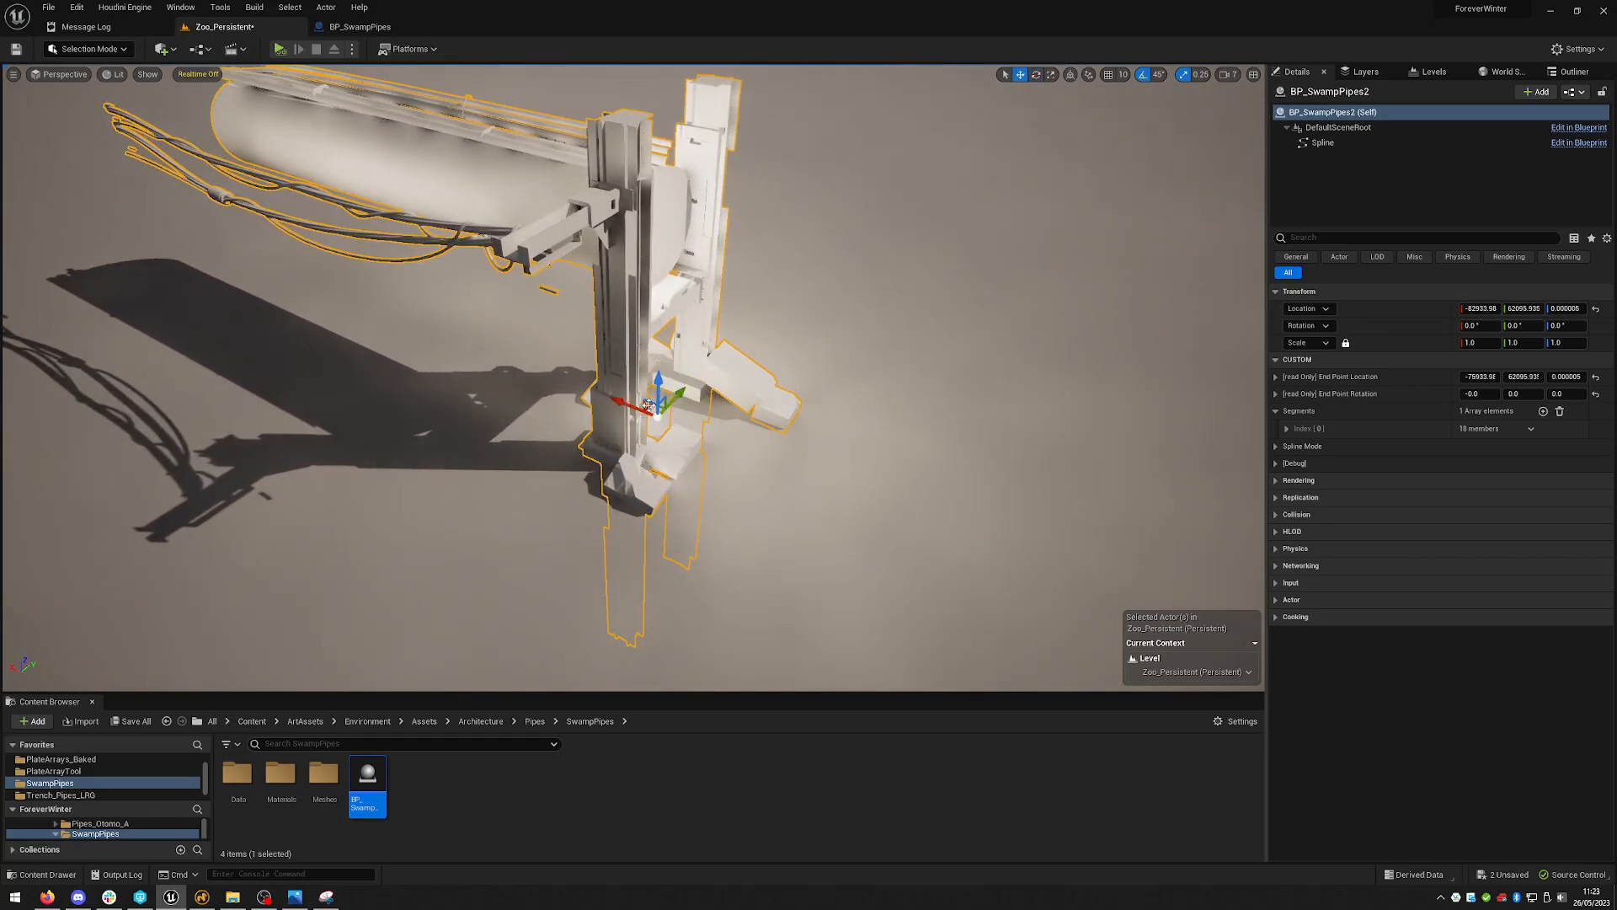
right_drag(880, 383, 595, 288)
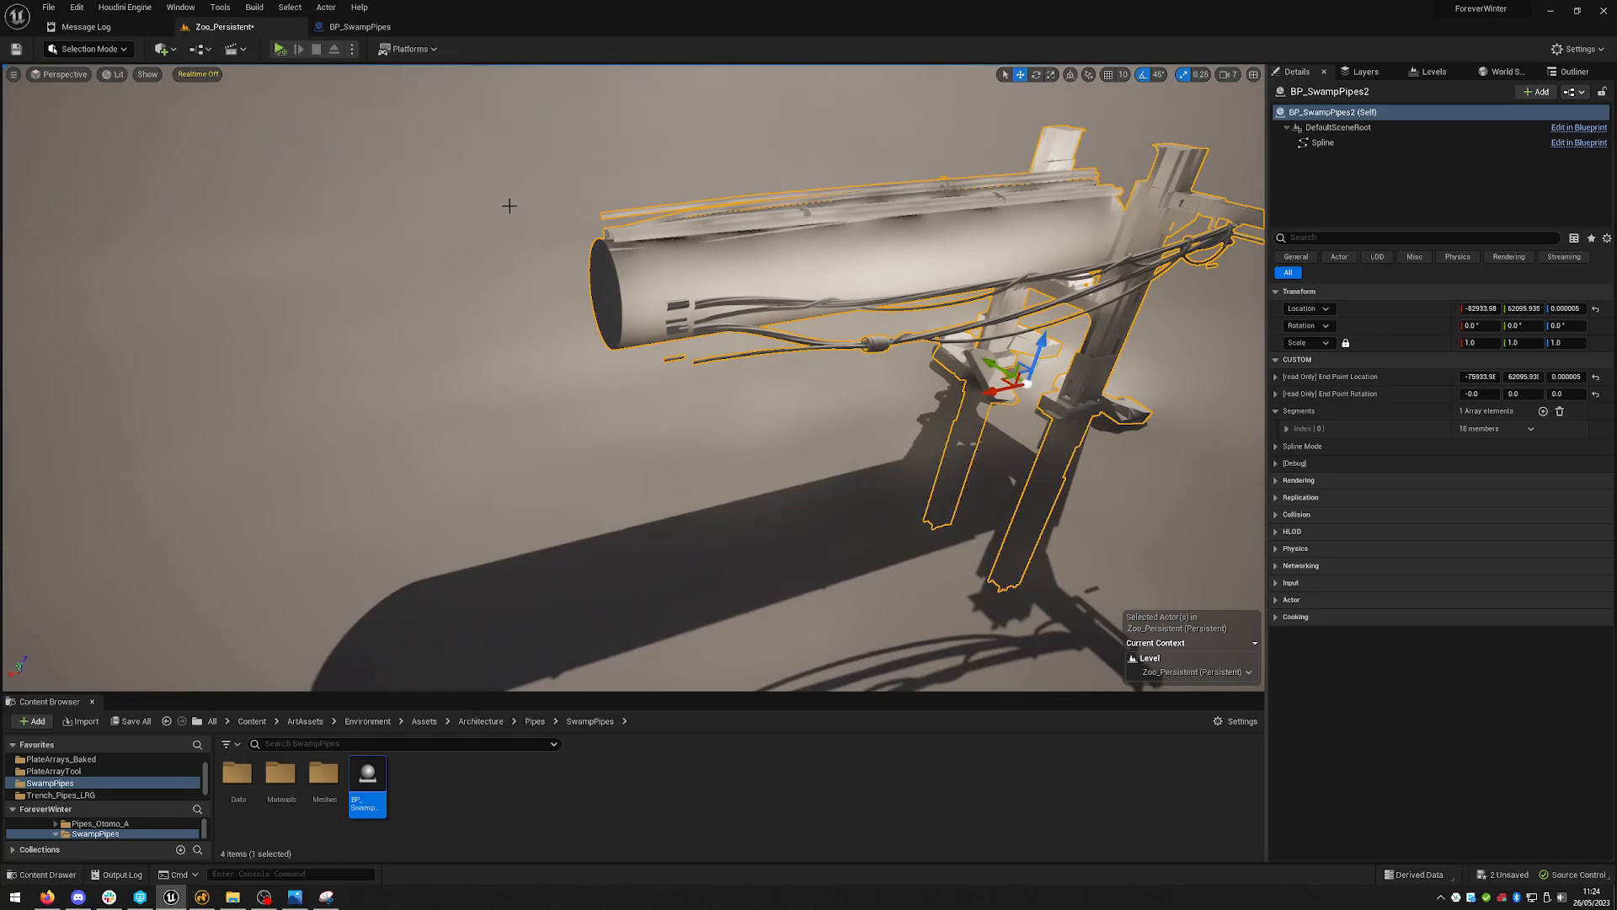
right_drag(815, 312, 780, 341)
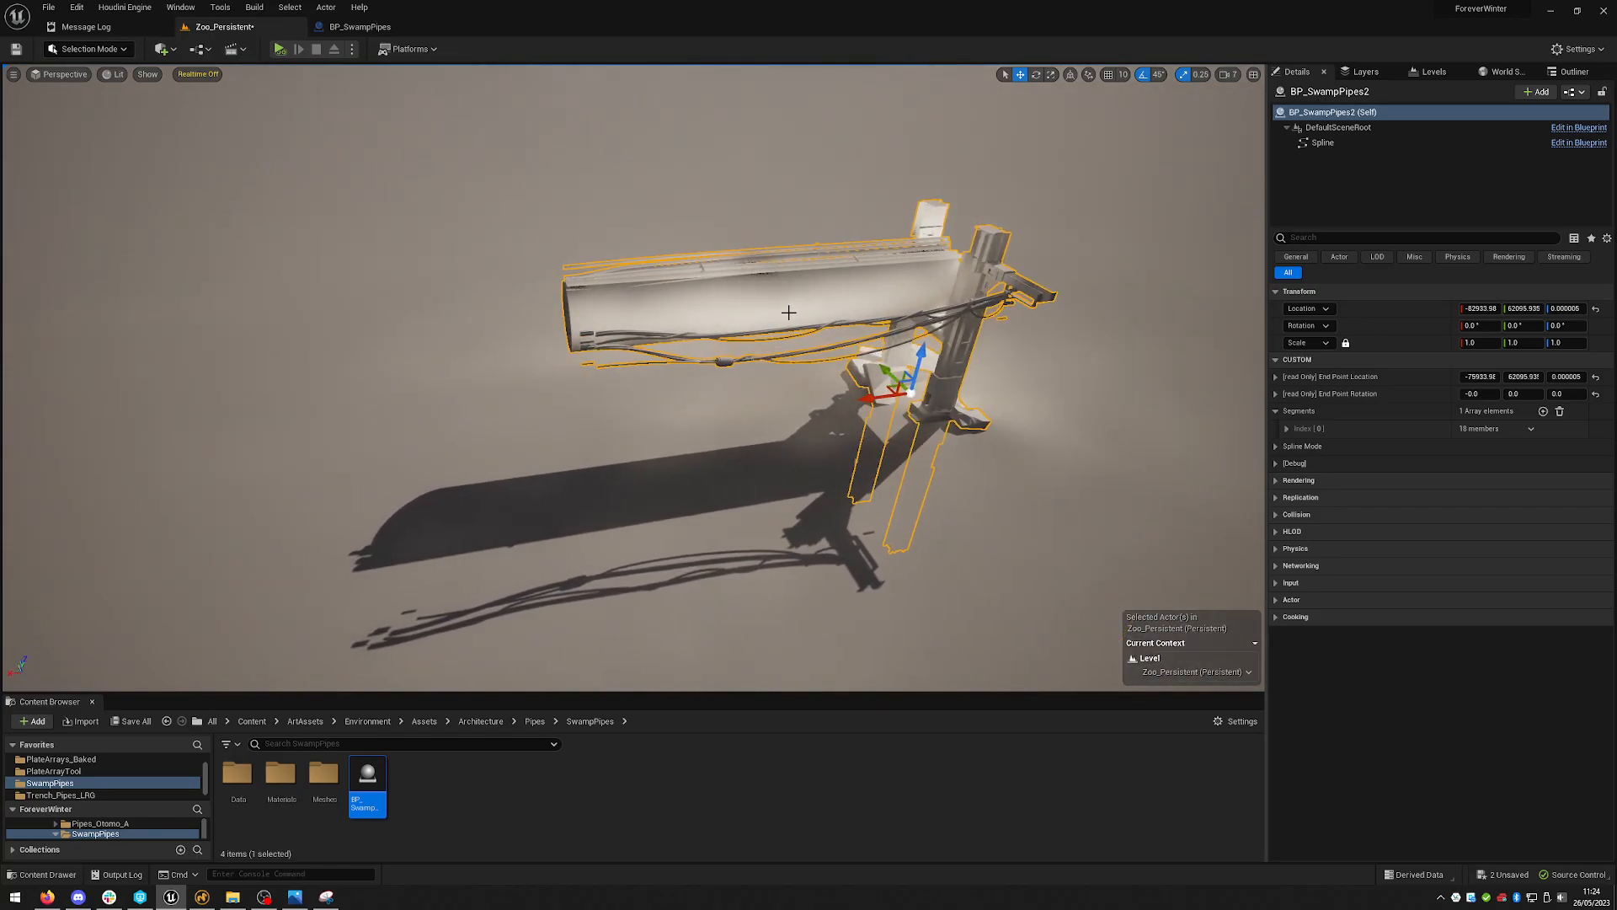
right_drag(971, 344, 930, 339)
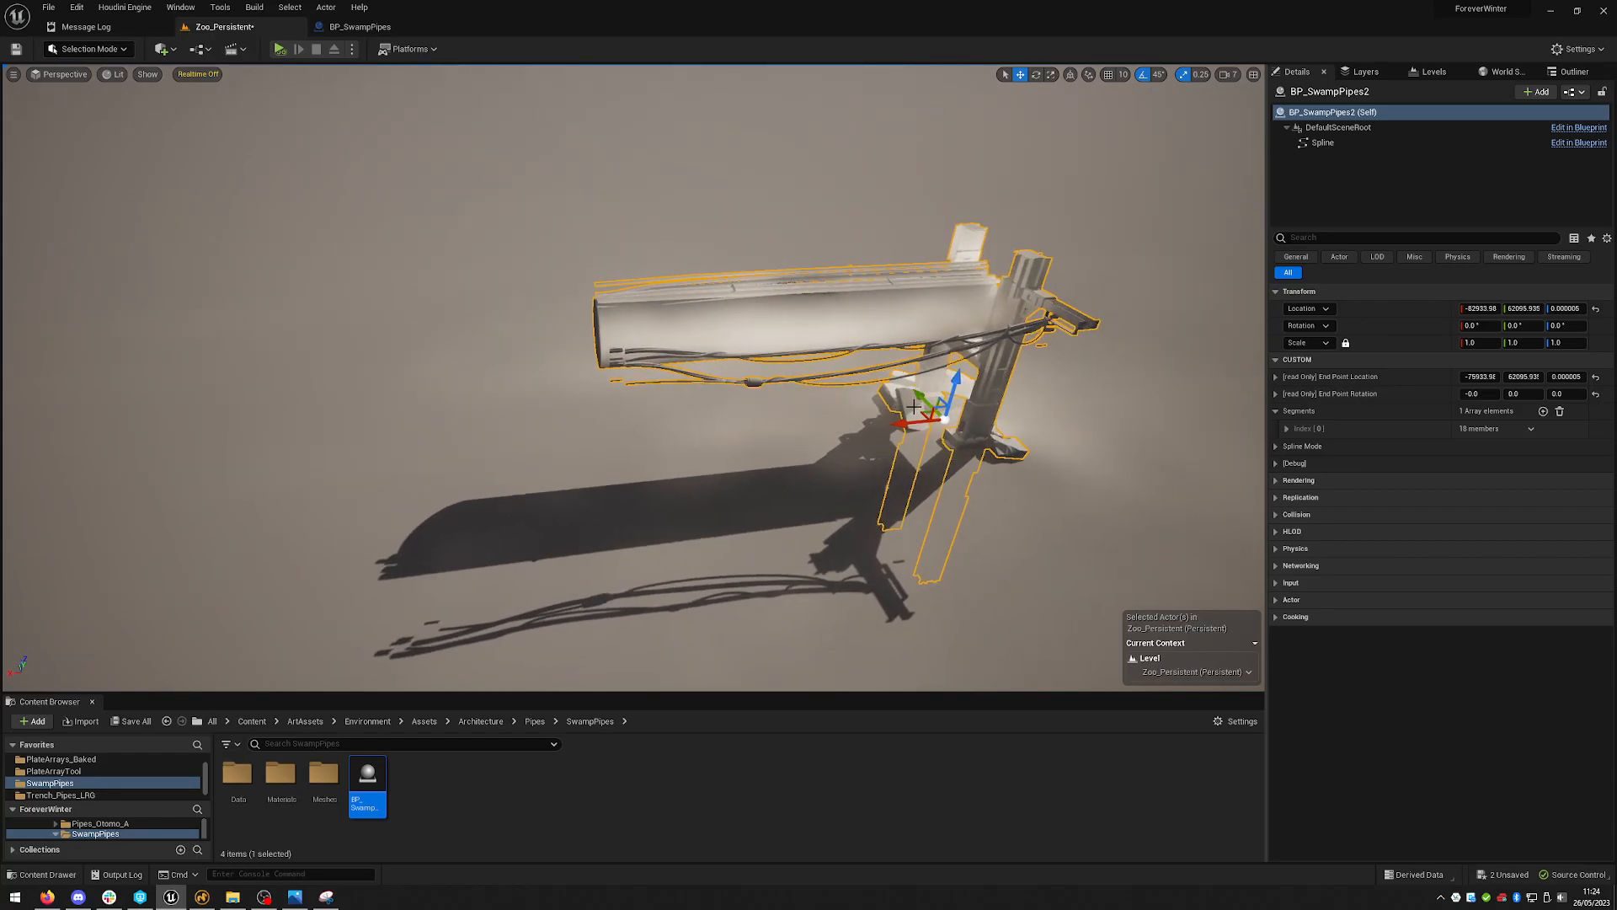
alt+drag(914, 407, 512, 436)
right_drag(513, 436, 594, 305)
drag(581, 412, 503, 414)
right_drag(804, 396, 877, 306)
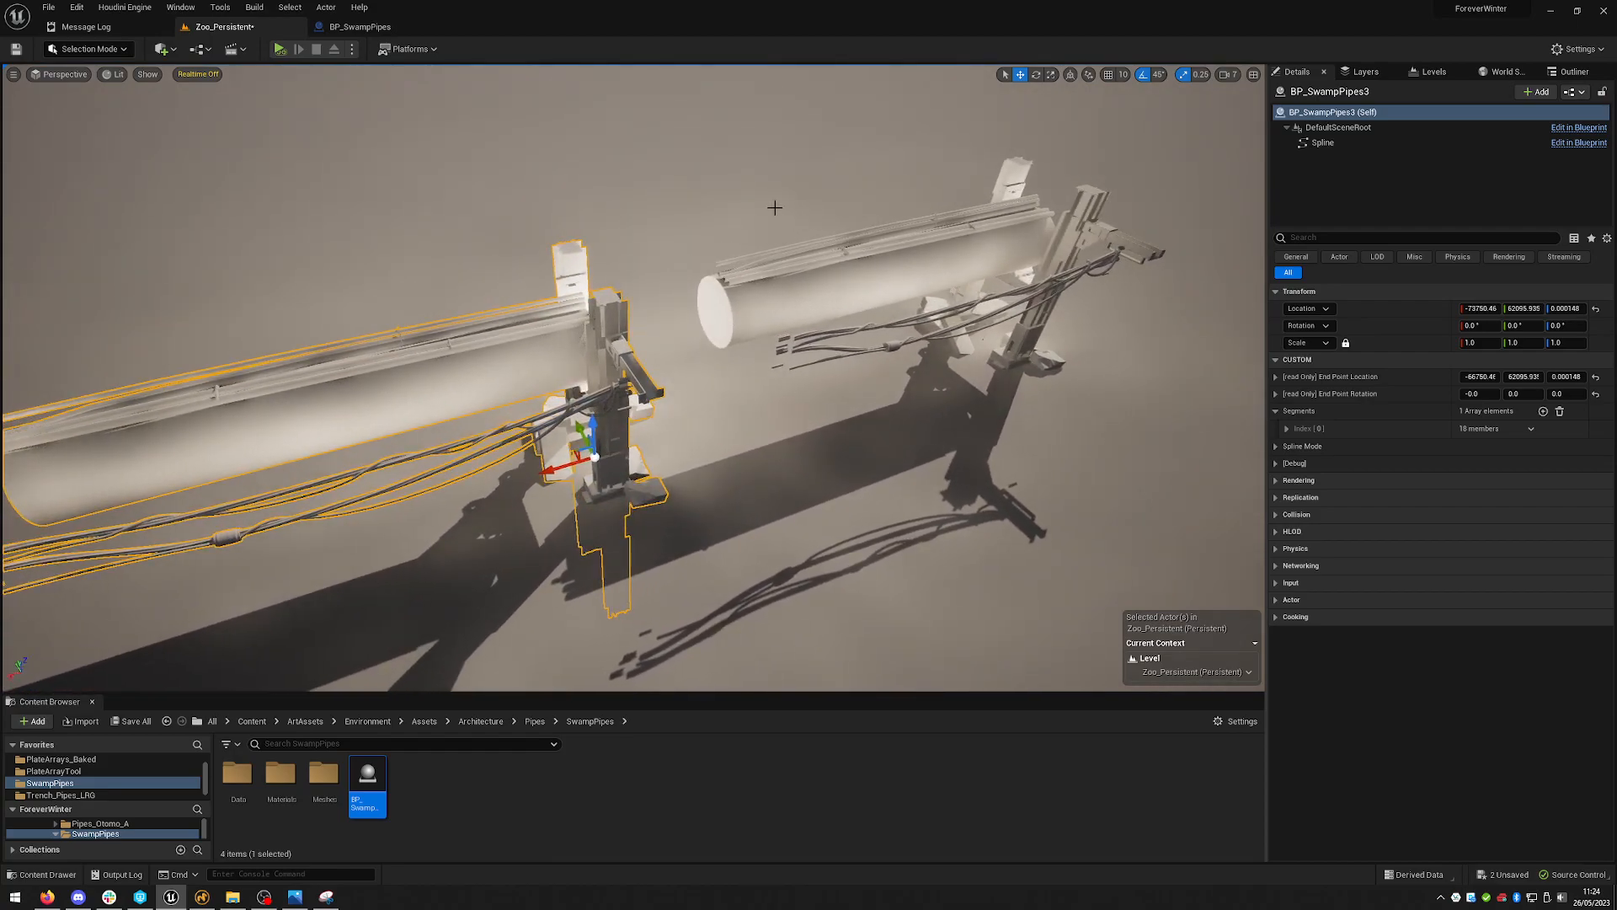
- Copy the first pipe's End Point Location and paste it as the duplicate pipe's Location
click(819, 314)
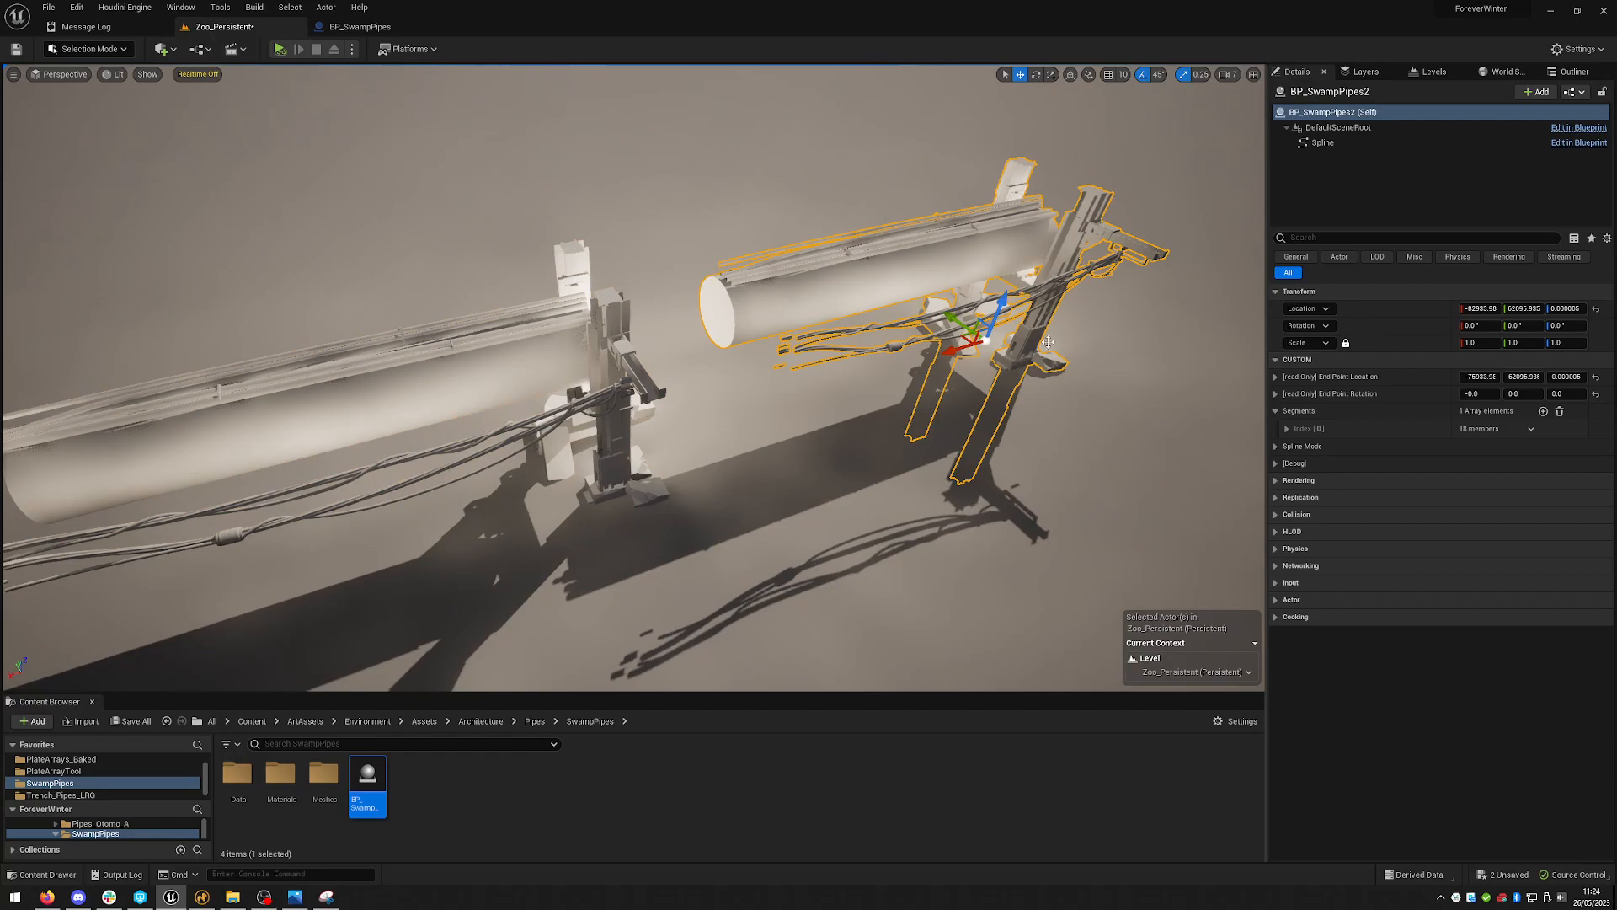
right_click(1419, 380)
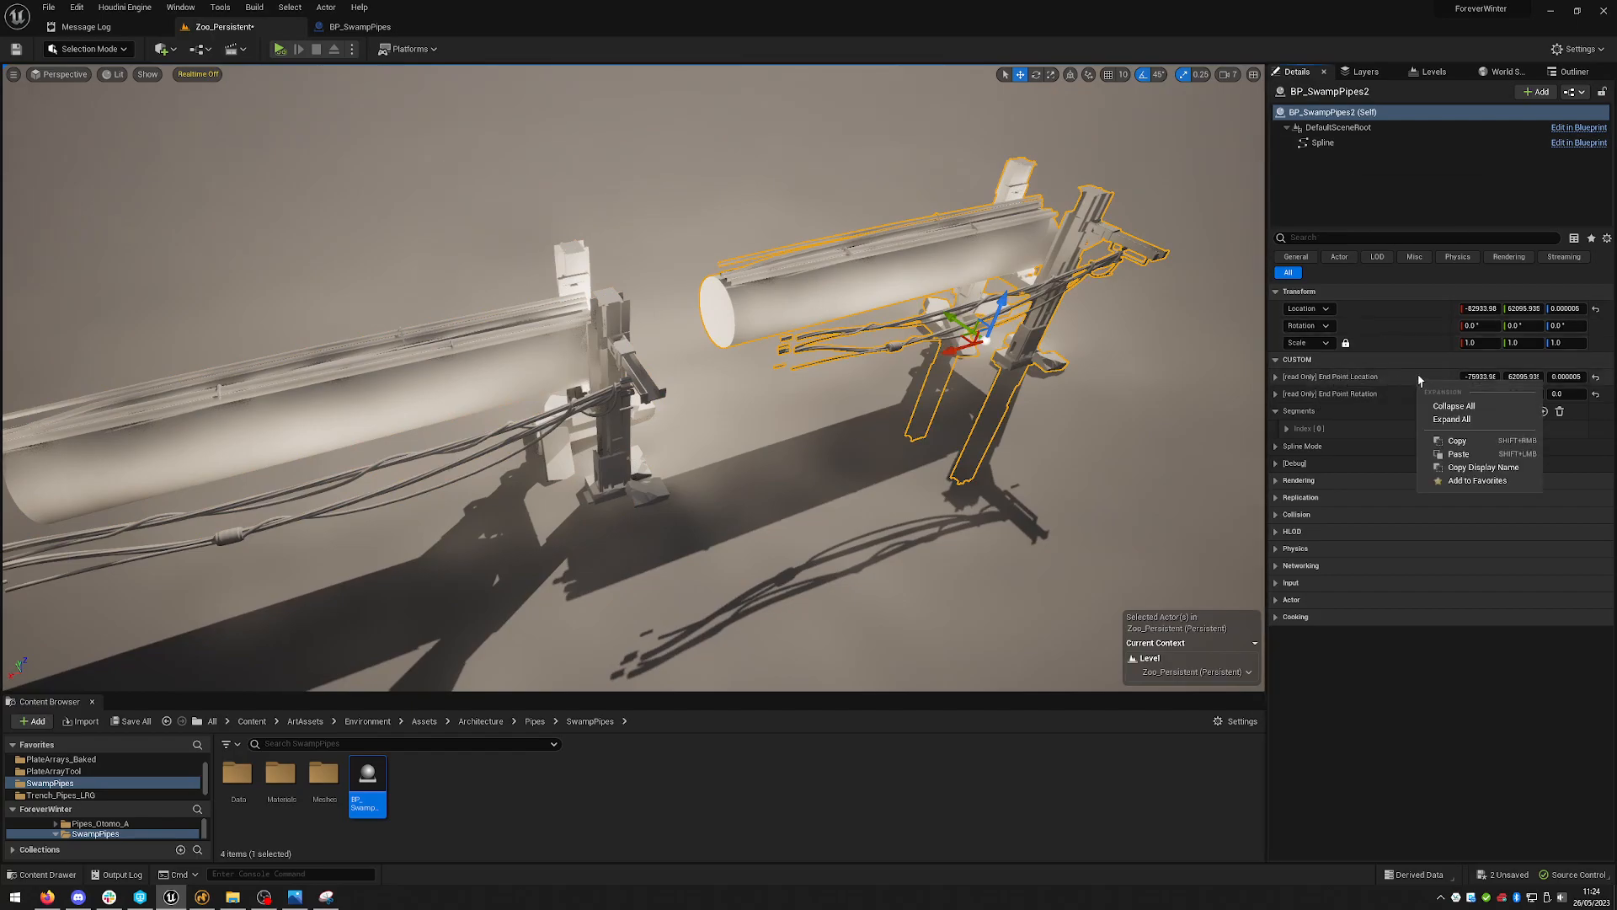
click(1482, 447)
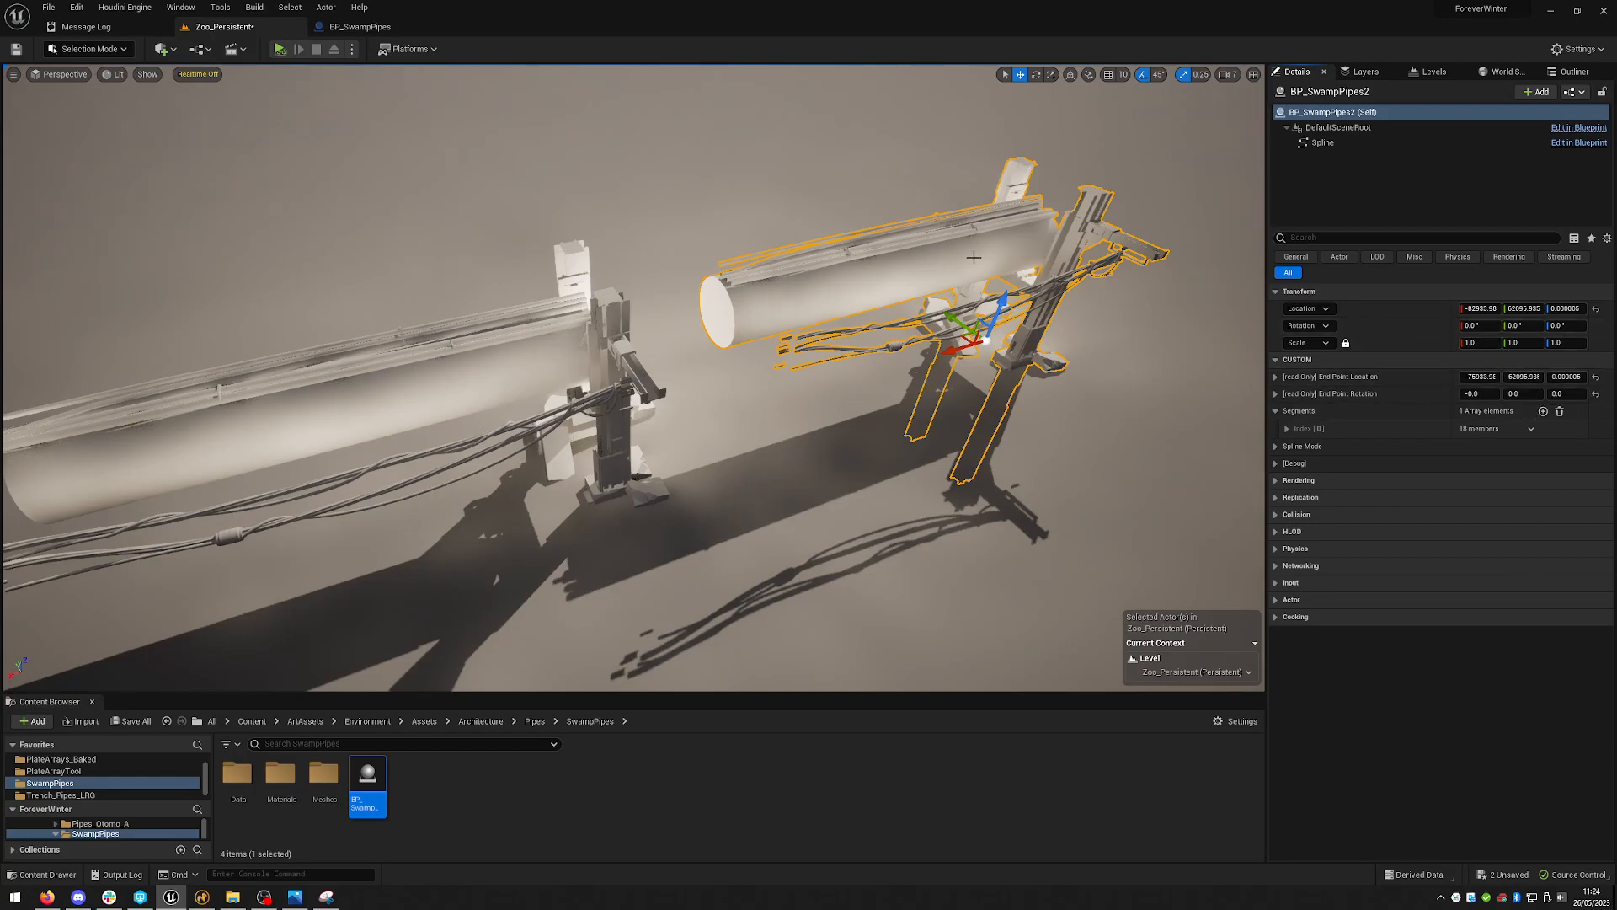
scroll(926, 296, down, 2)
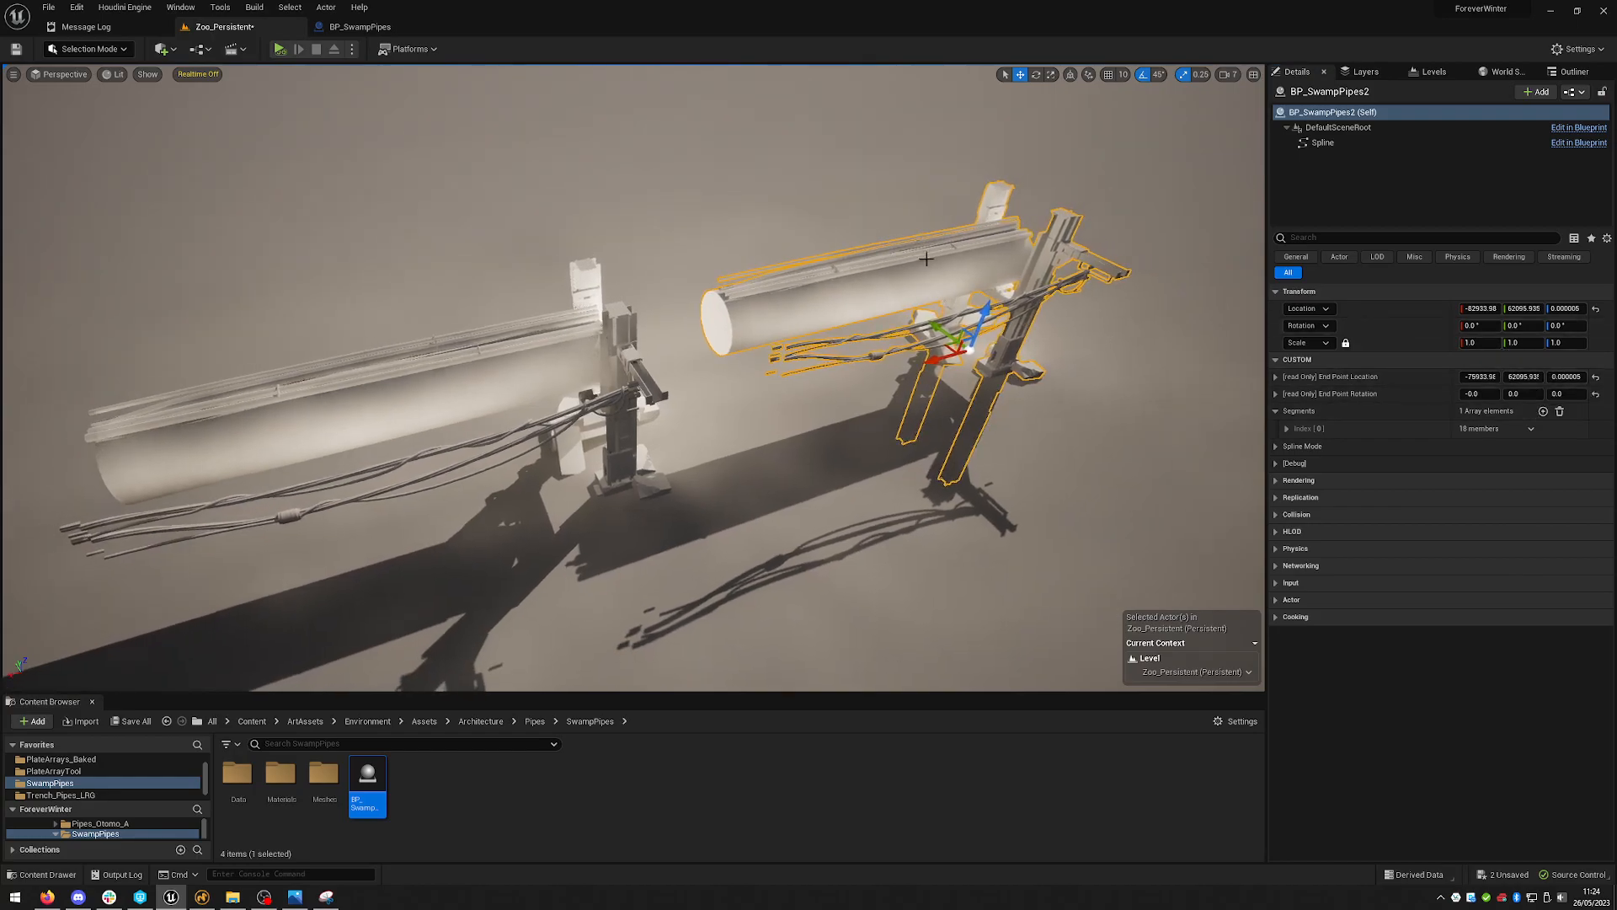
click(545, 357)
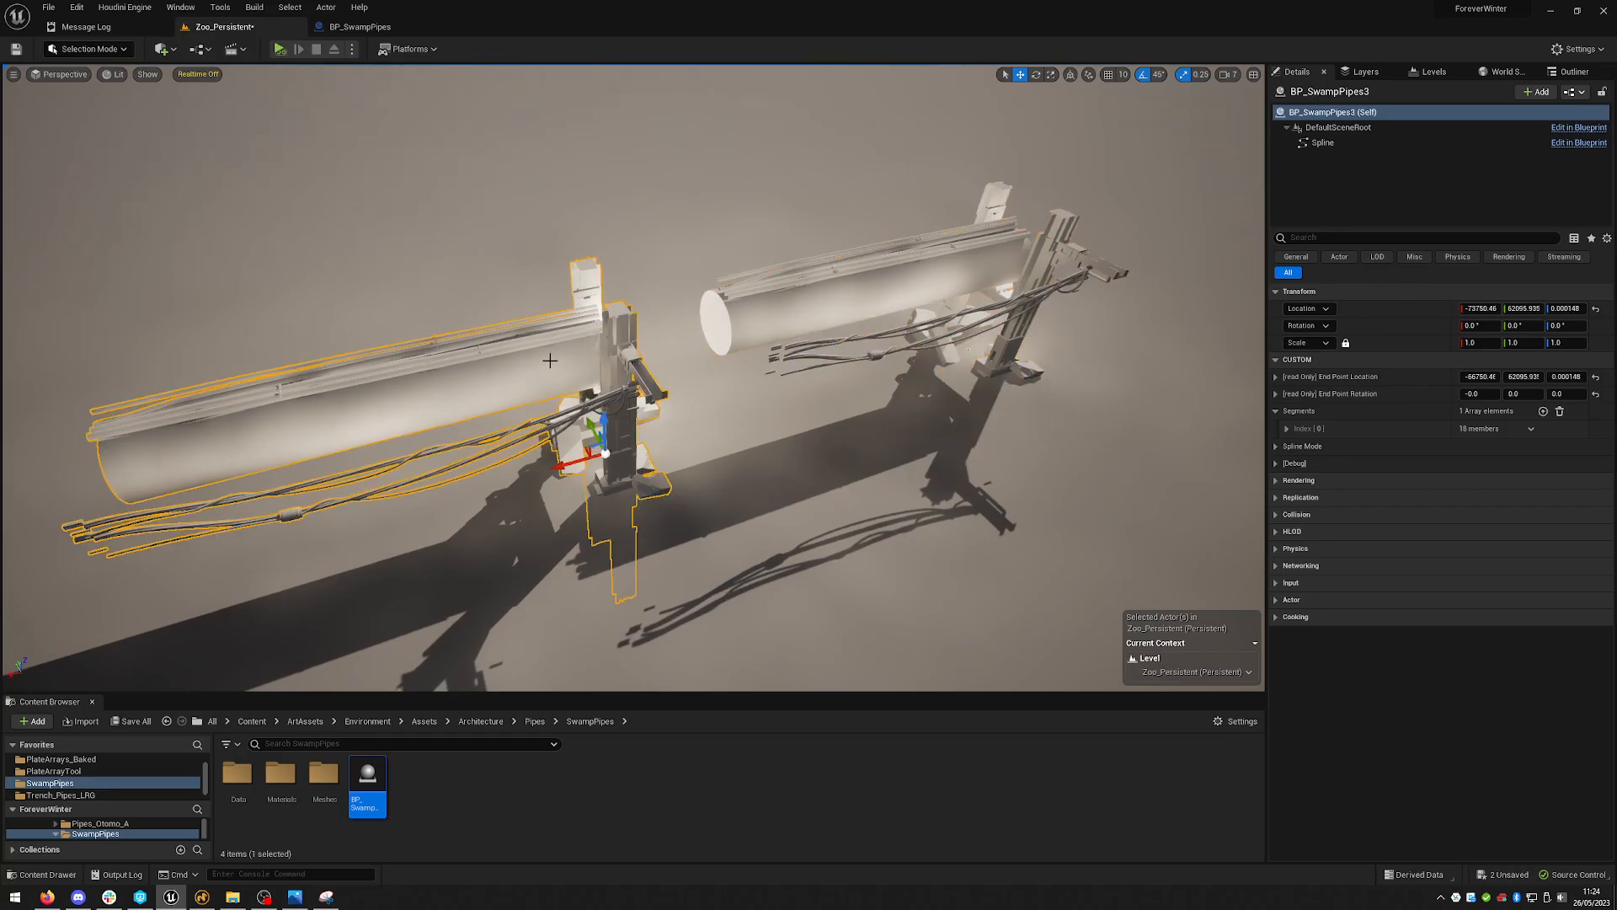
right_click(1395, 311)
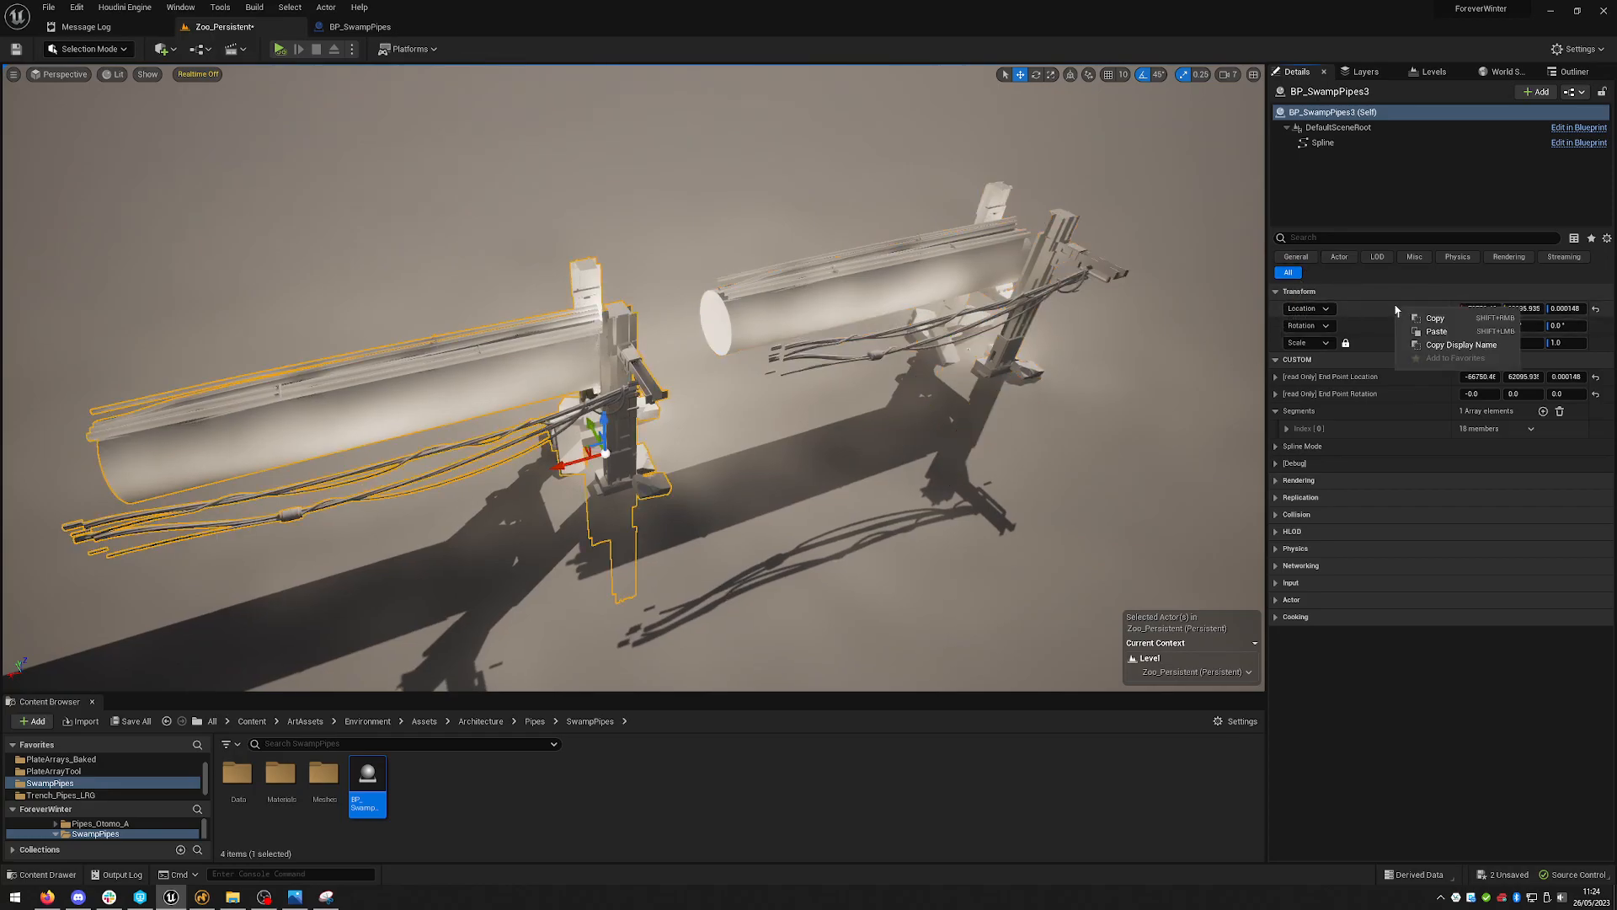
click(1436, 333)
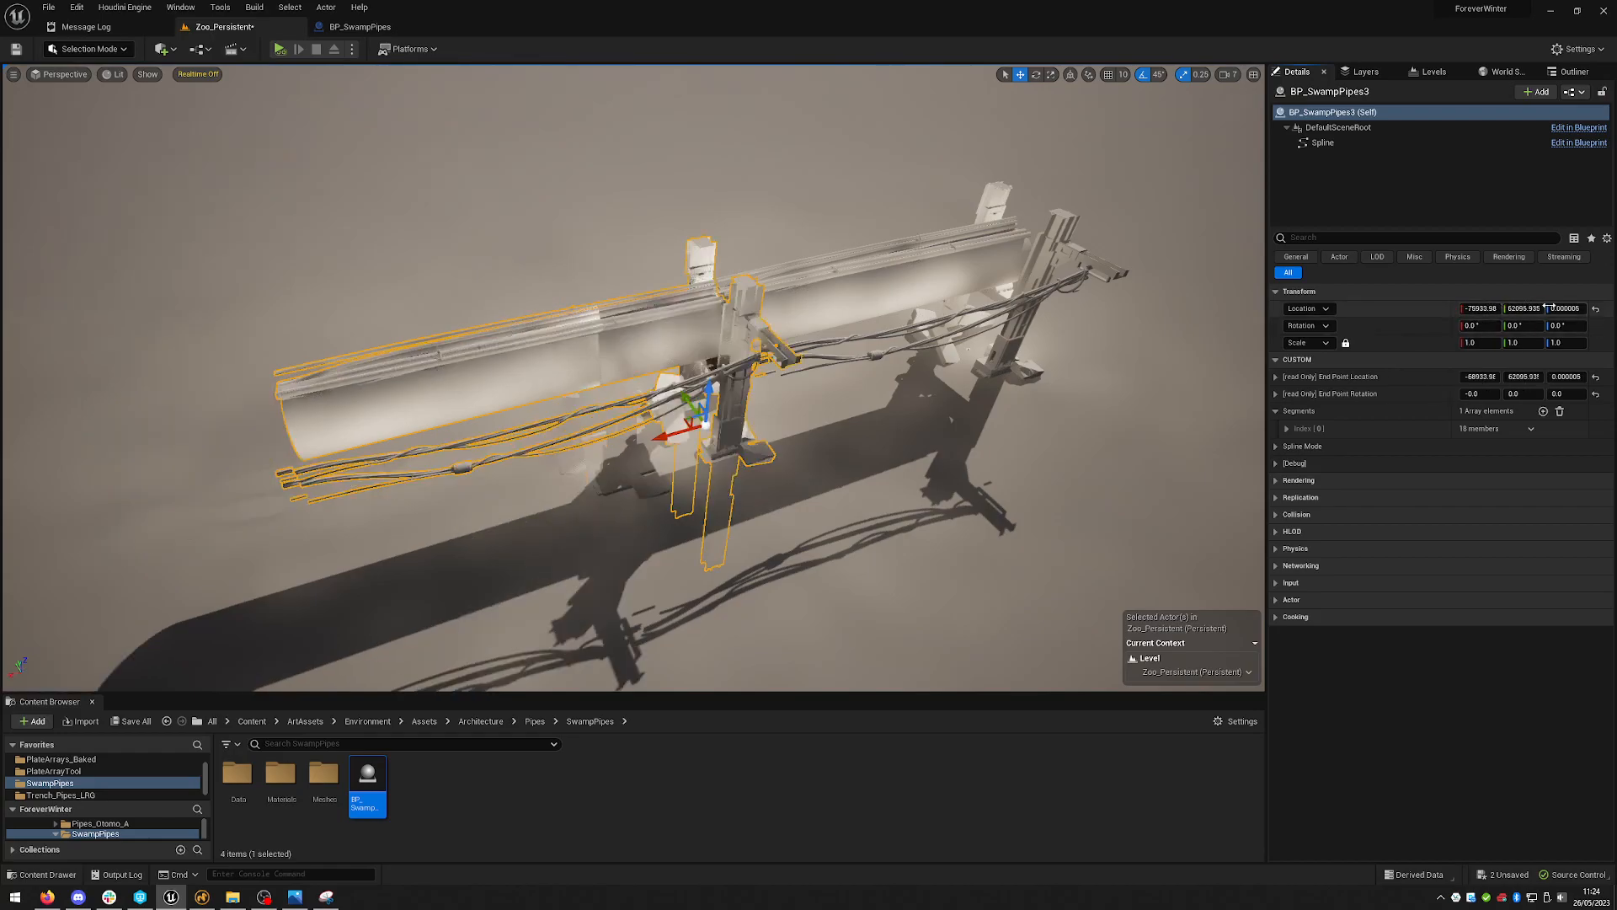
- Inspect the joint where the two pipe sections meet from several angles
mouse_move(797, 433)
right_down()
mouse_move(796, 404)
mouse_move(792, 455)
mouse_move(798, 433)
right_up()
key(w)
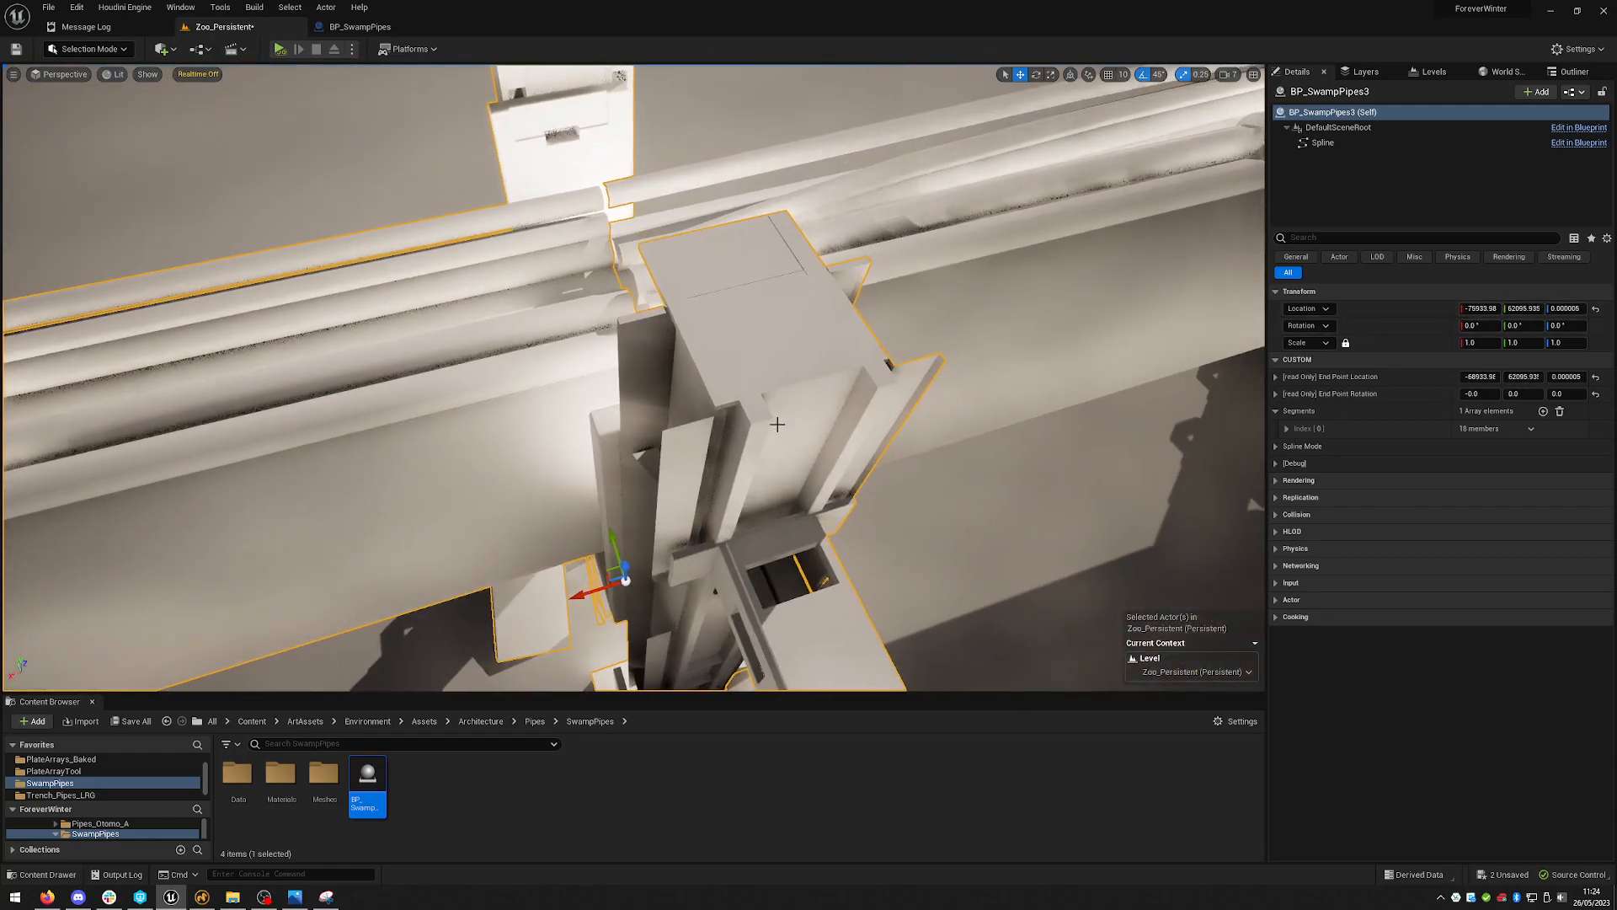
alt+drag(761, 437, 1325, 313)
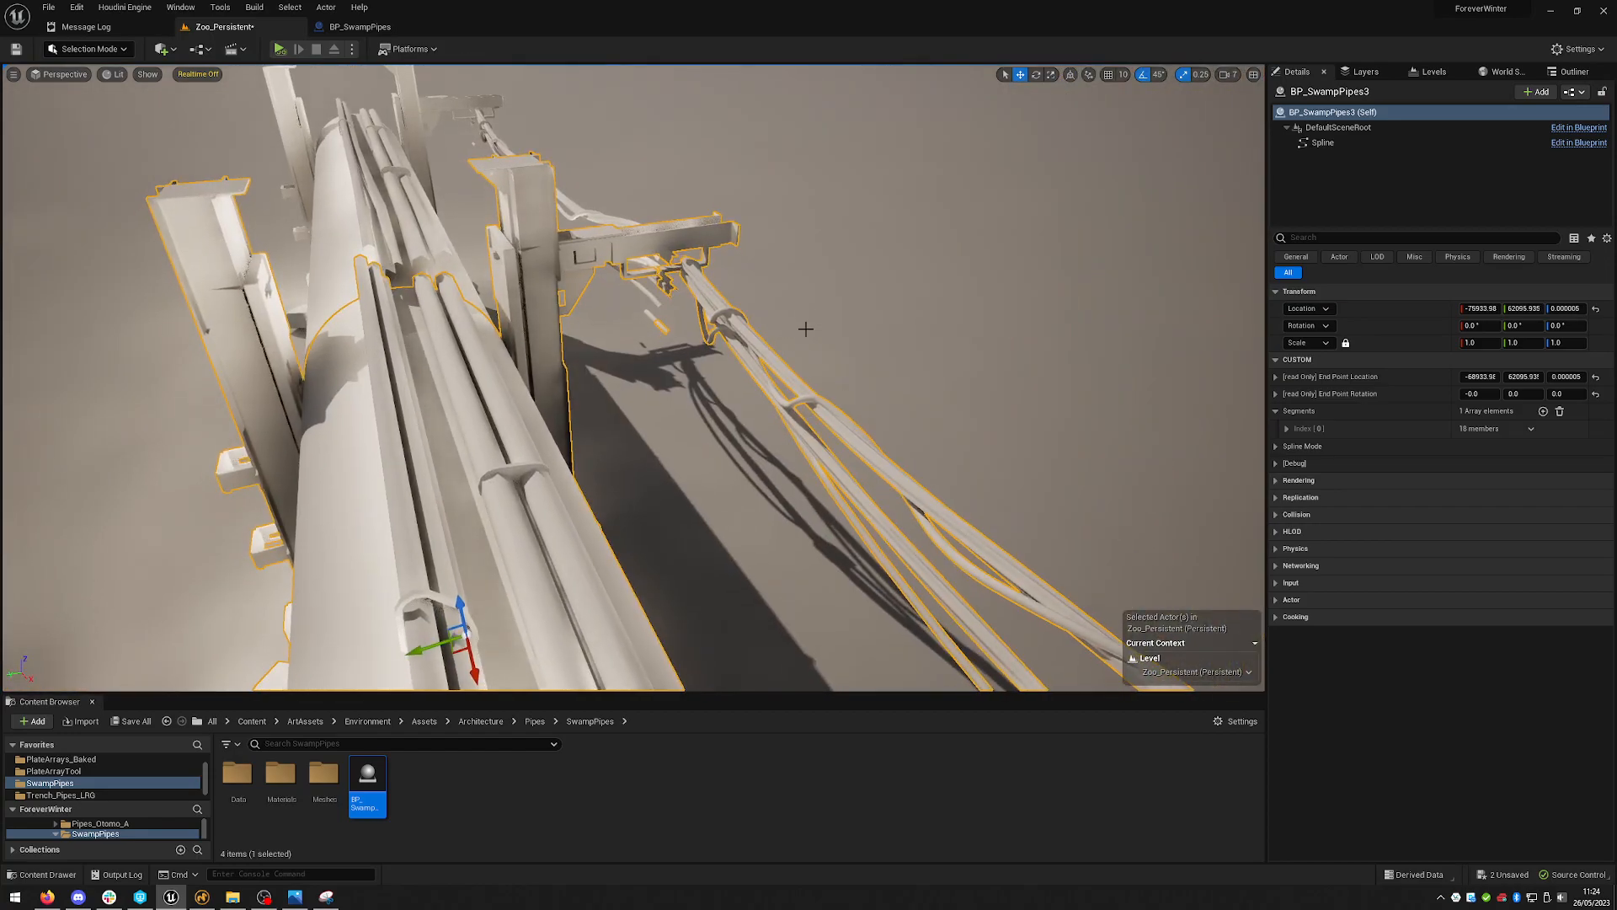
alt+drag(801, 336, 792, 303)
mouse_move(539, 341)
right_down()
mouse_move(493, 244)
mouse_move(515, 353)
mouse_move(521, 341)
right_up()
key(w)
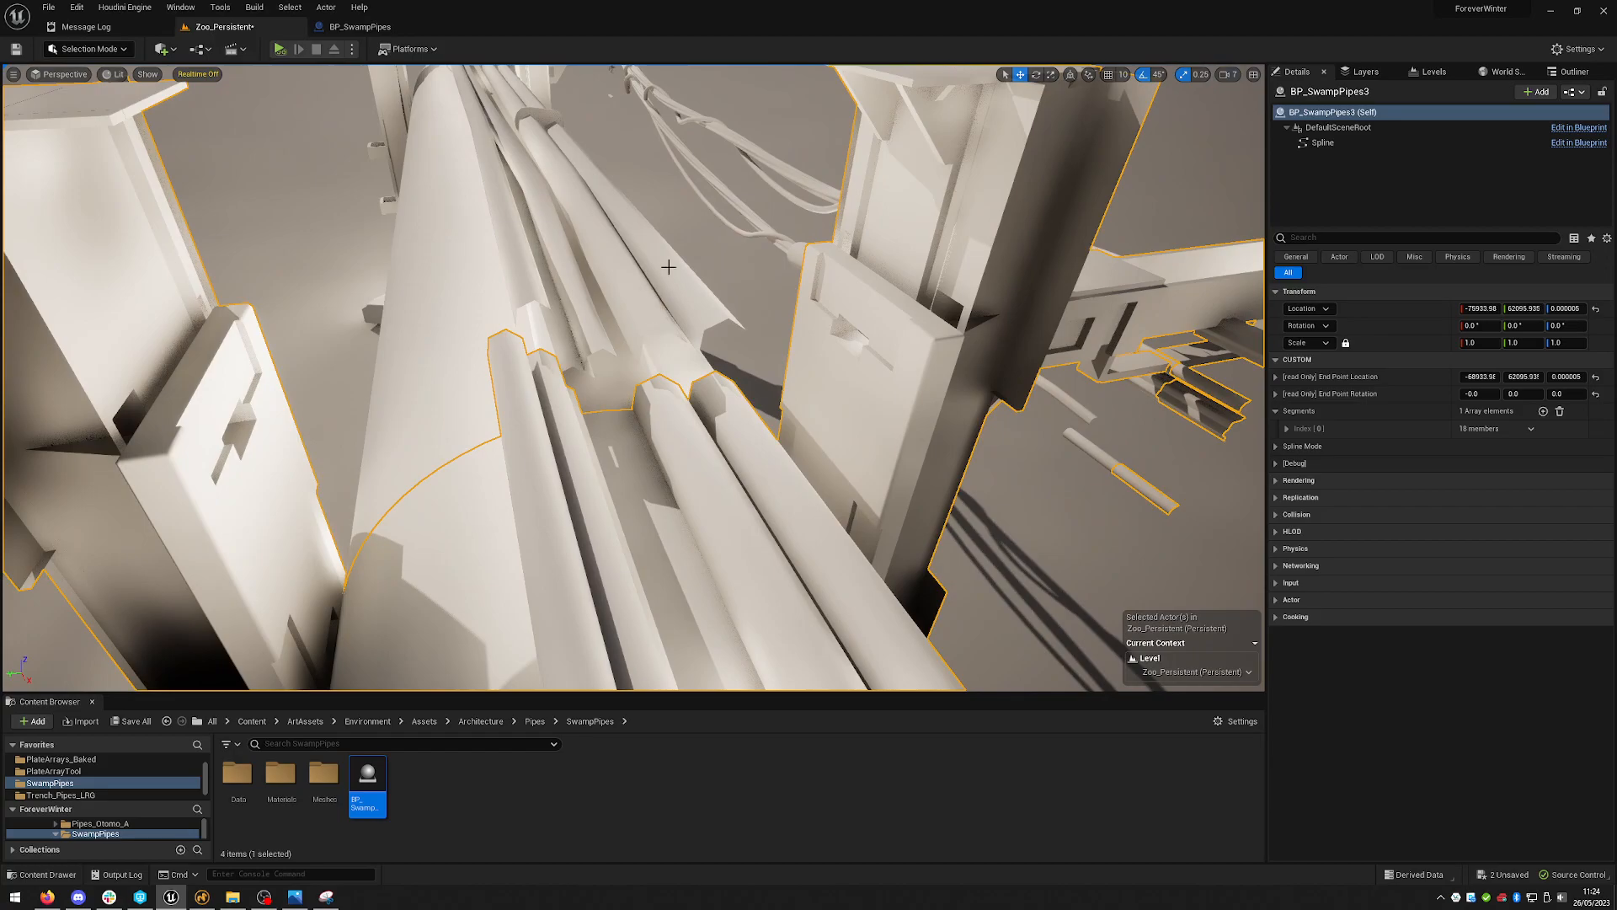
right_drag(1104, 354, 1147, 324)
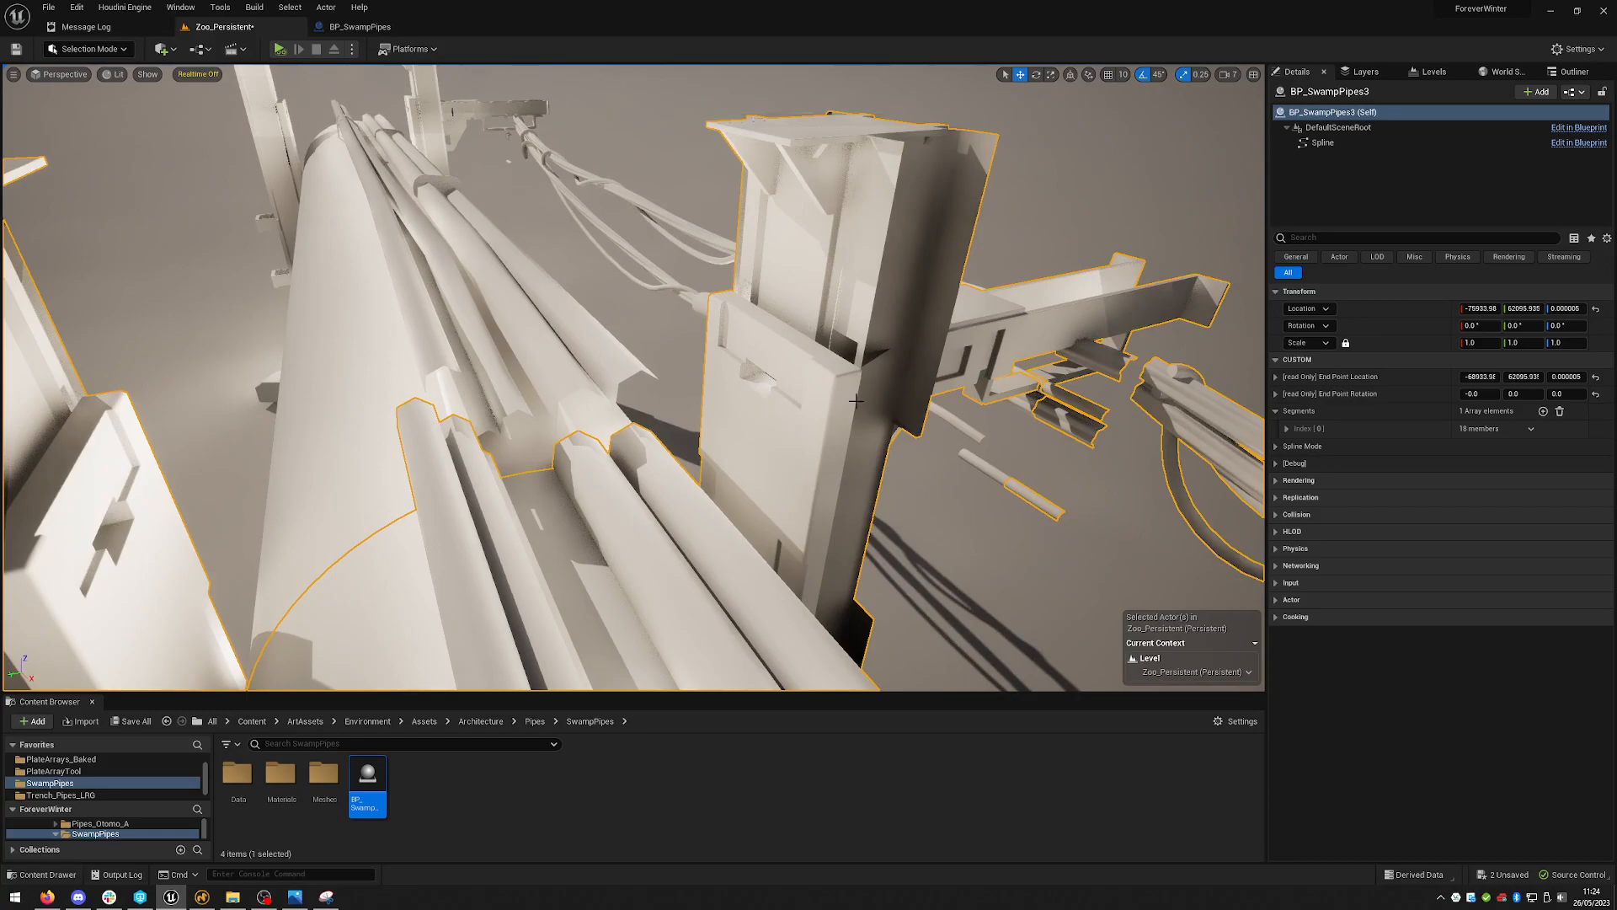
right_drag(1019, 374, 804, 320)
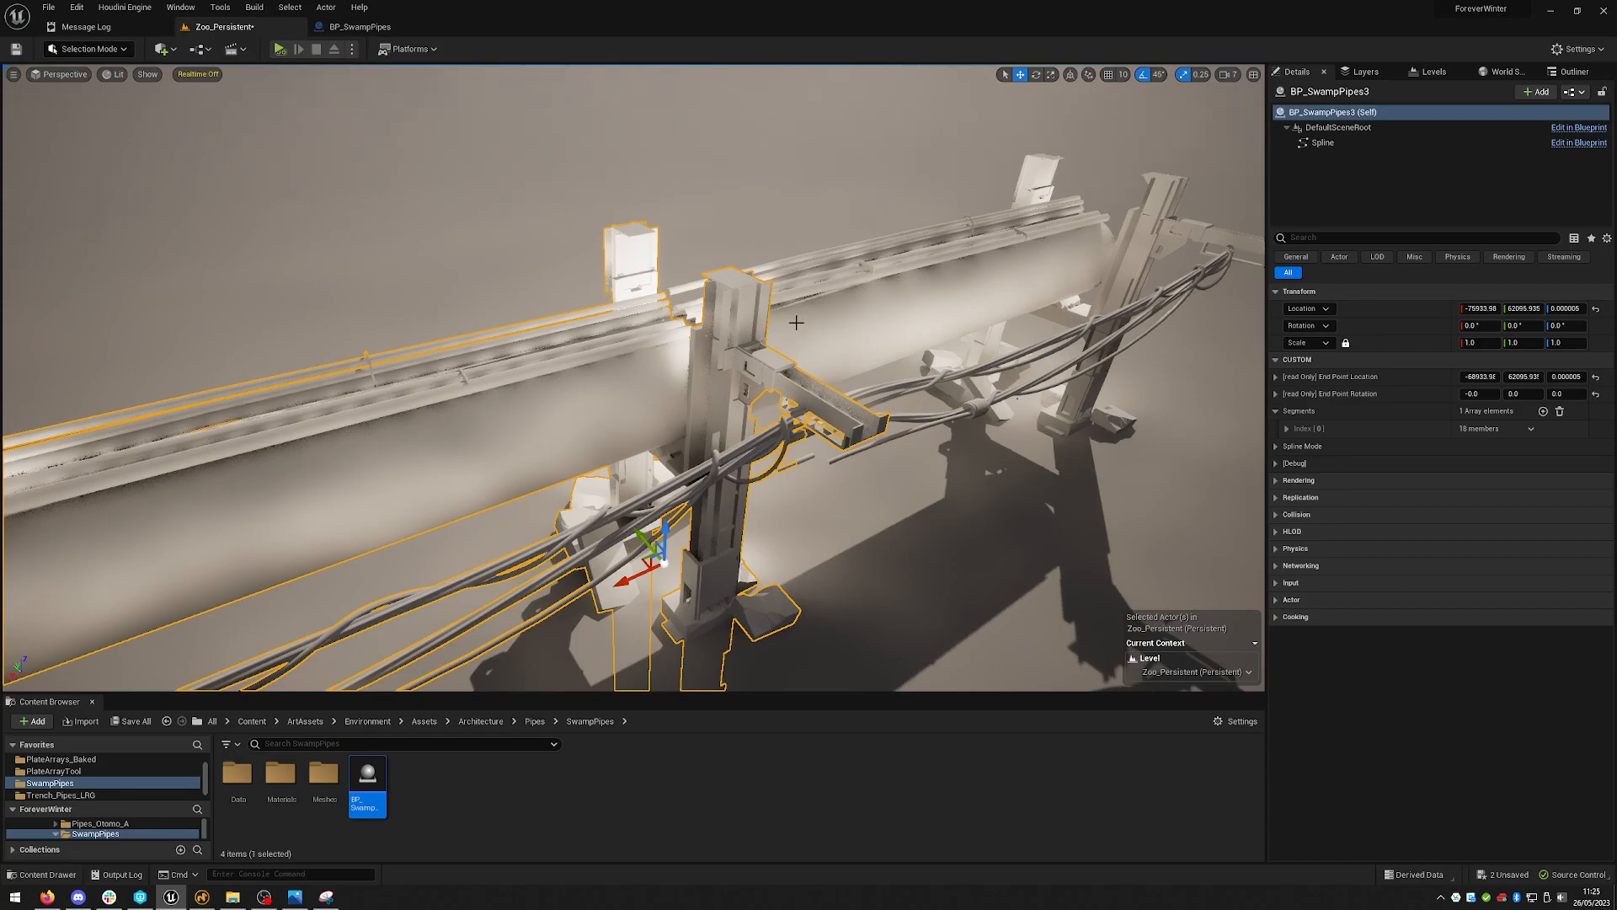
right_drag(902, 379, 966, 414)
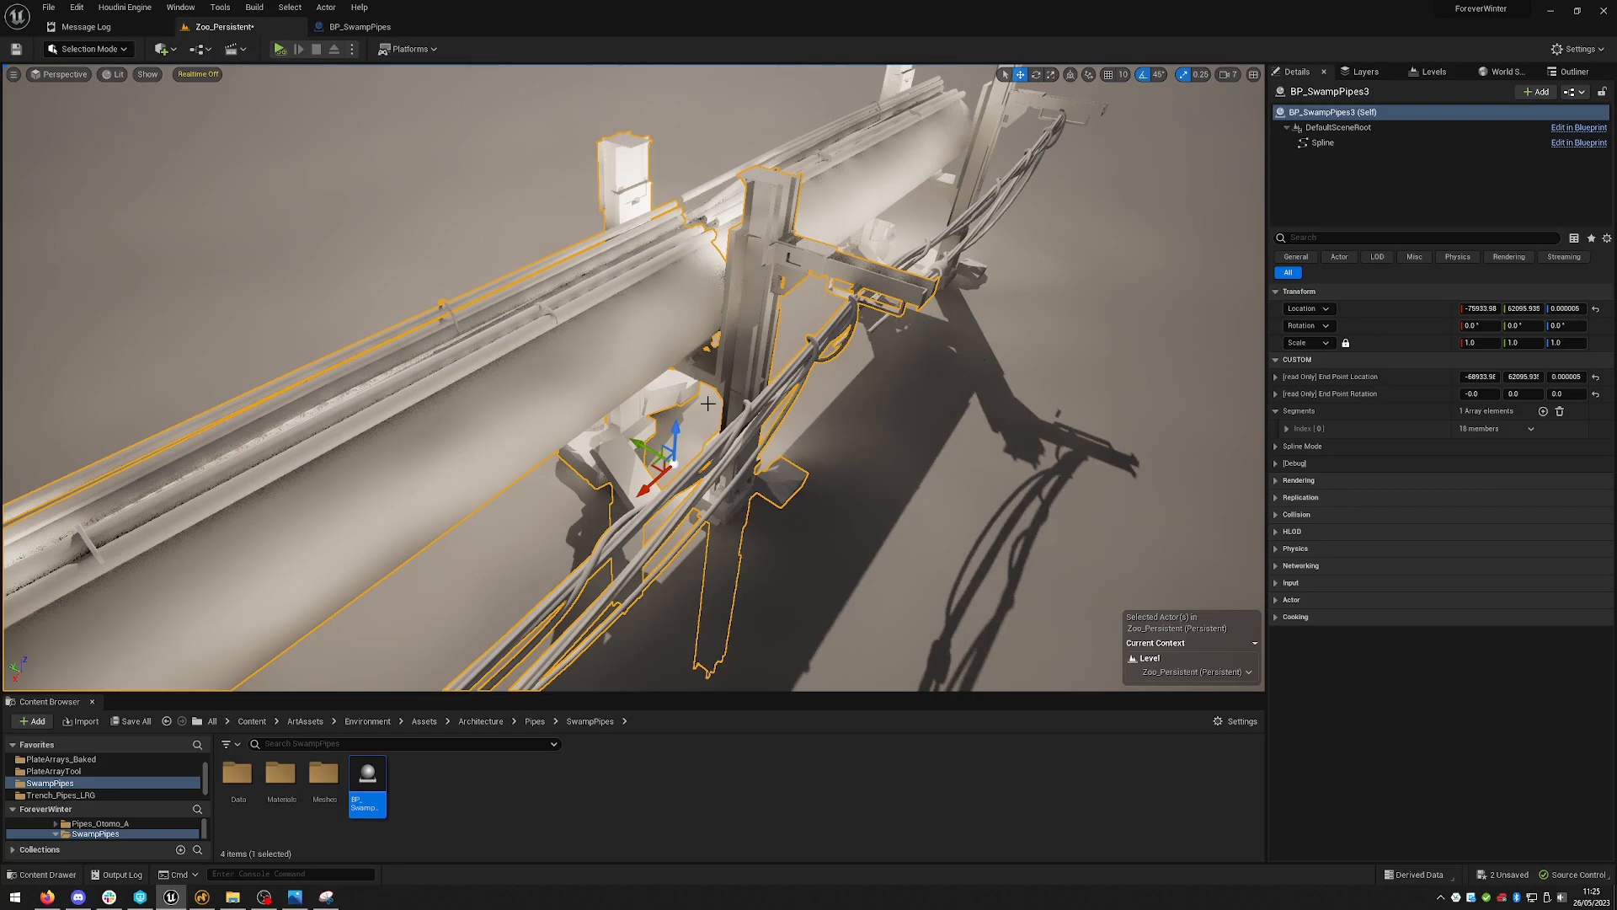
right_drag(973, 418, 846, 408)
scroll(935, 337, down, 5)
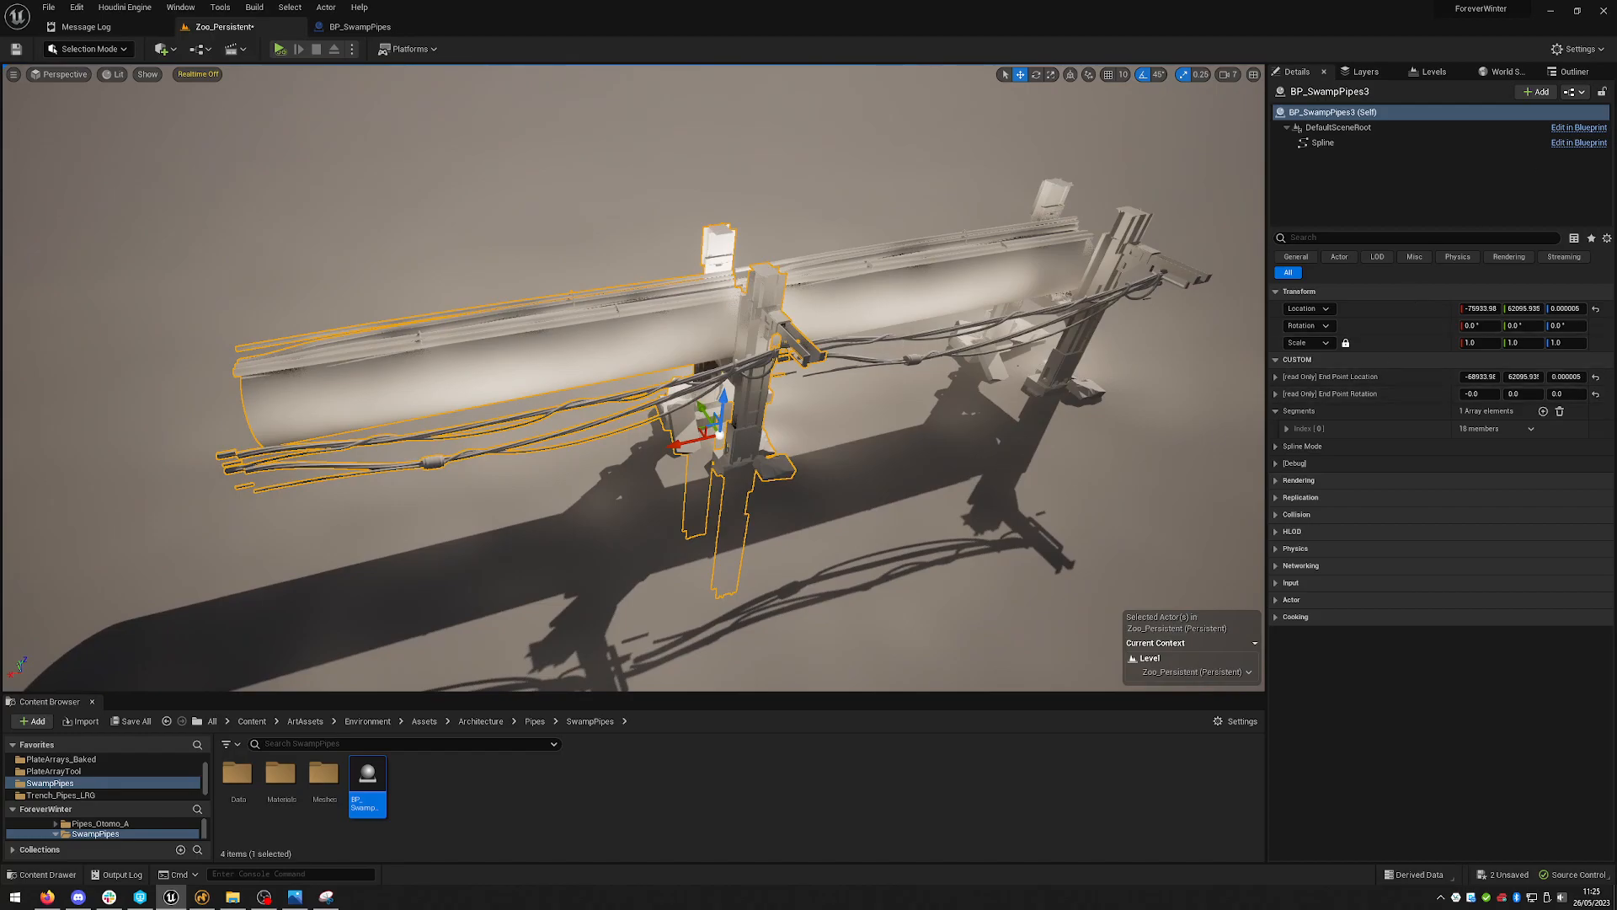
- Delete the duplicated pipe actor
right_drag(704, 320, 674, 320)
key(Delete)
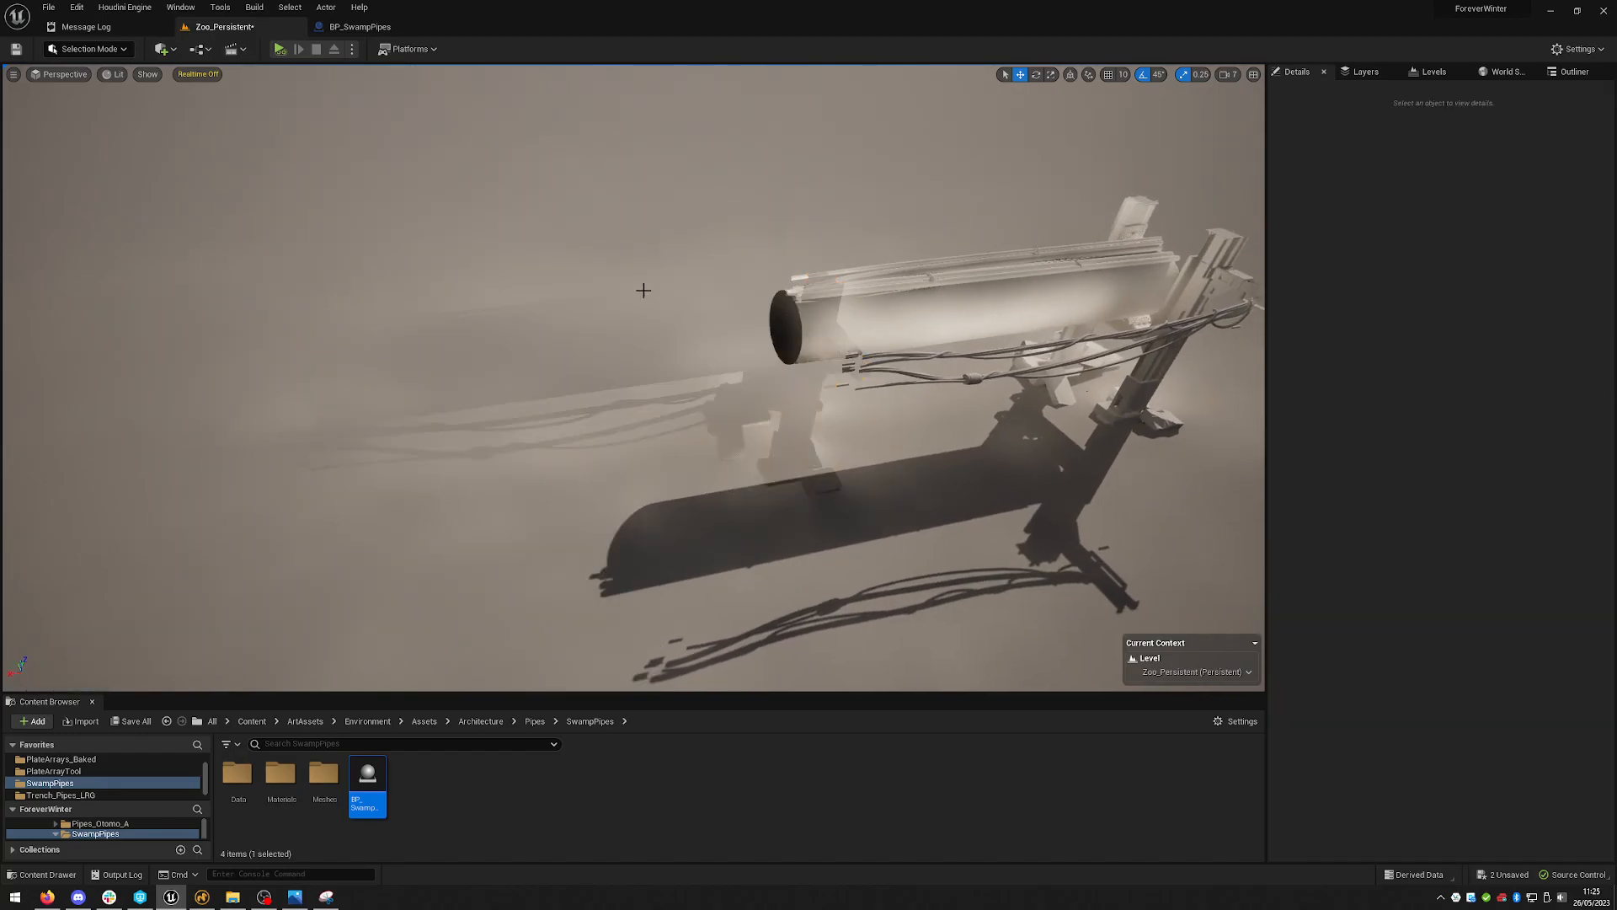
- Select the remaining swamp pipe actor and expand its Debug settings
right_drag(689, 325, 690, 325)
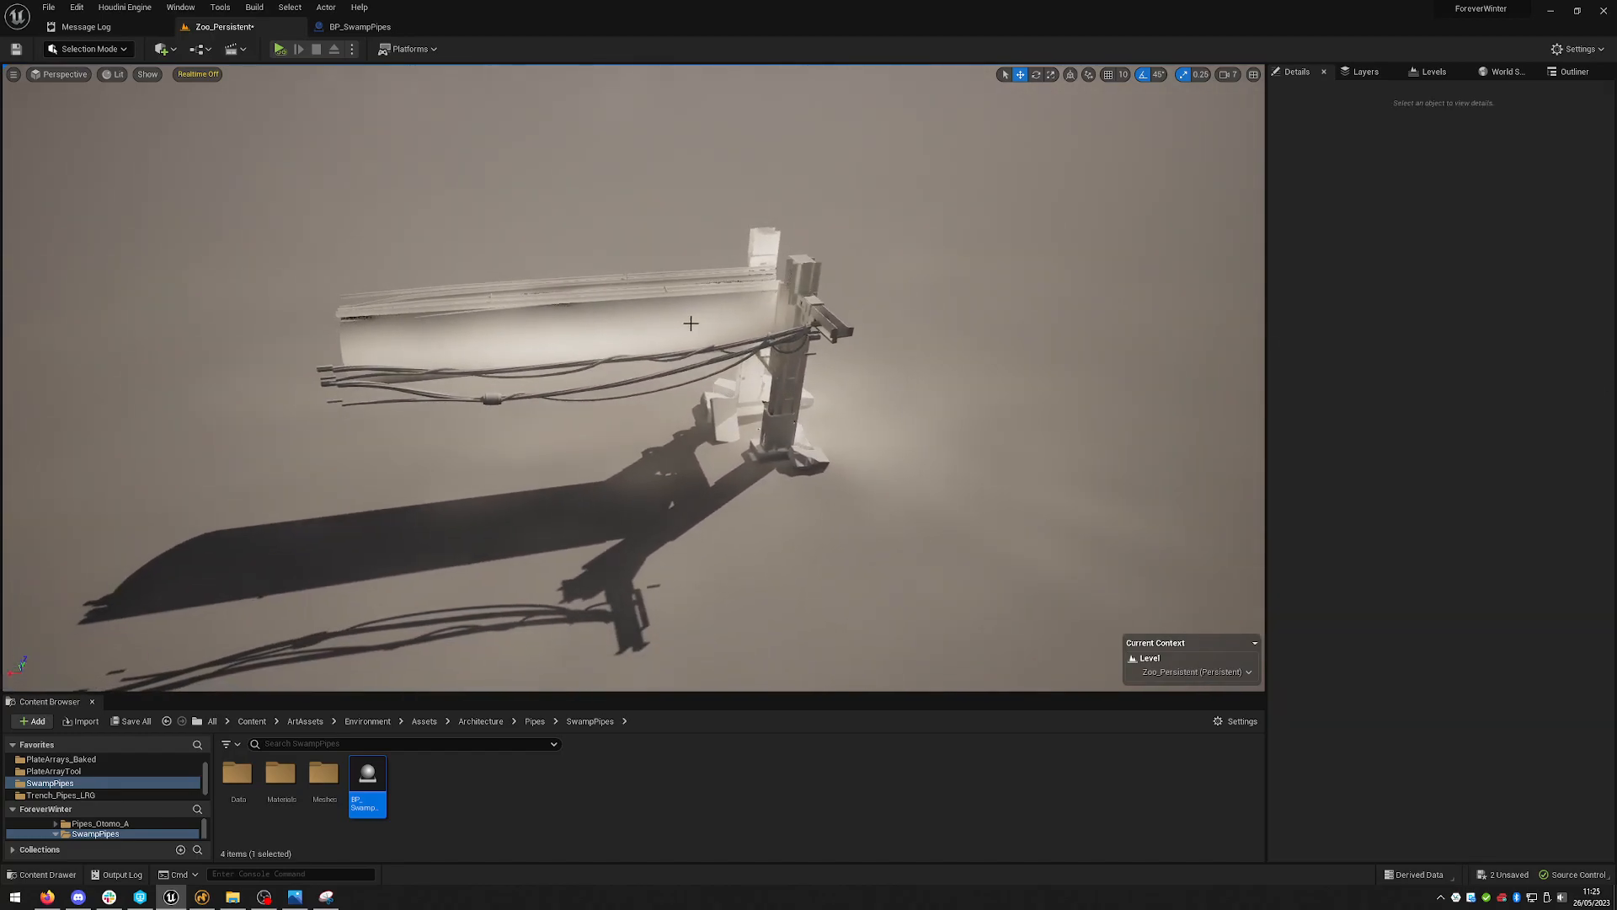
click(715, 315)
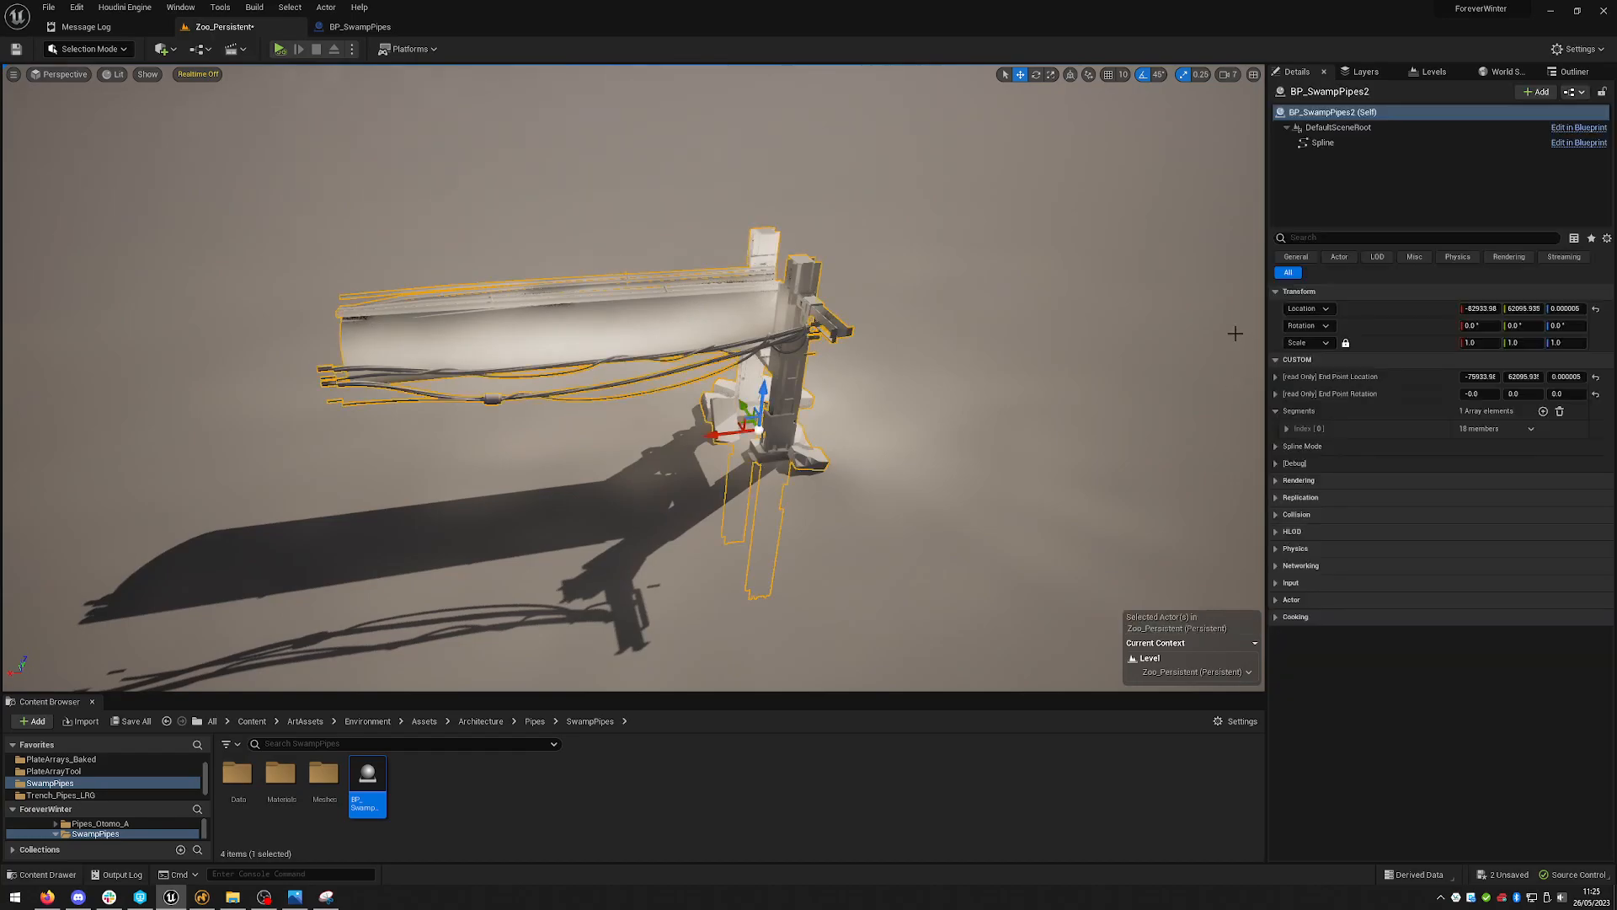
click(1277, 463)
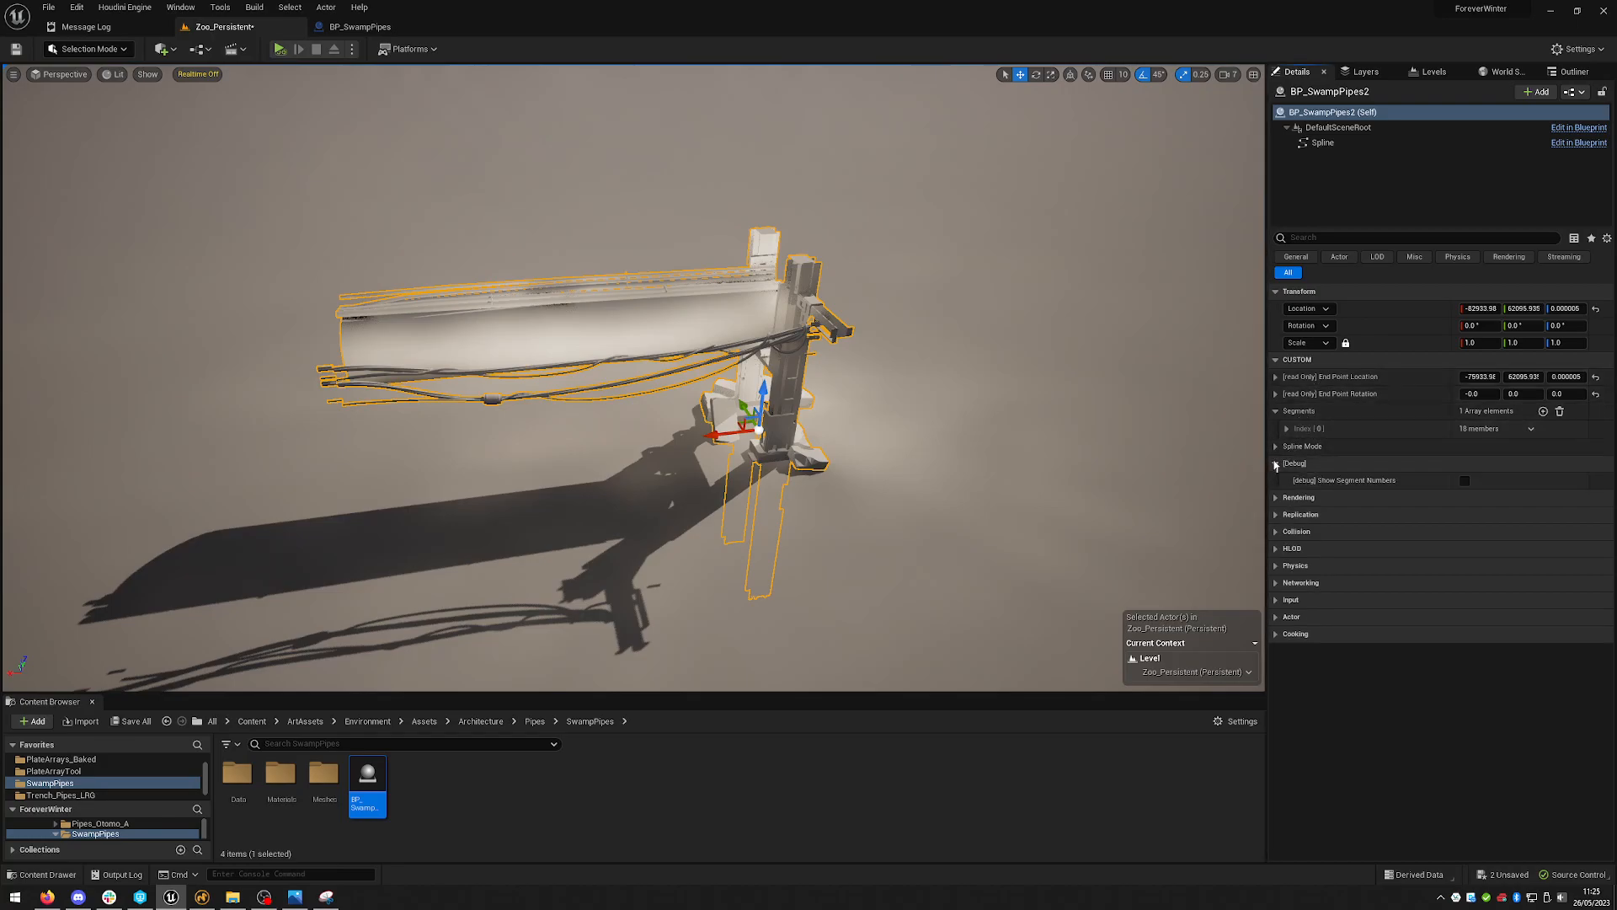
- Enable Show Segment Numbers in the pipe actor's Debug settings
click(1465, 481)
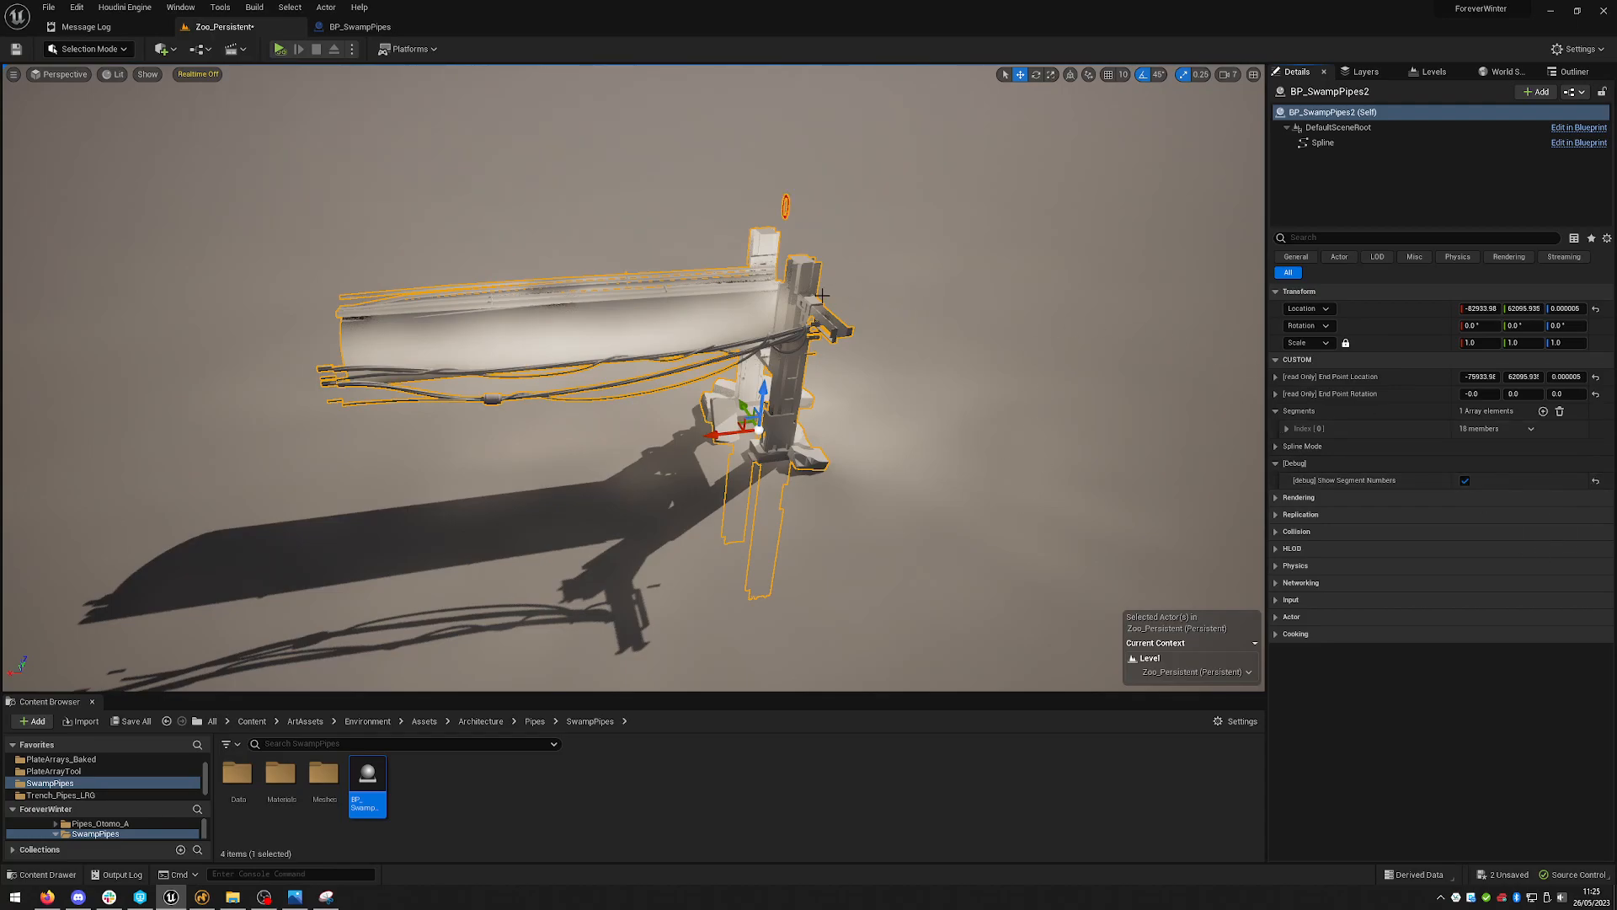
key(d)
right_drag(801, 298, 973, 188)
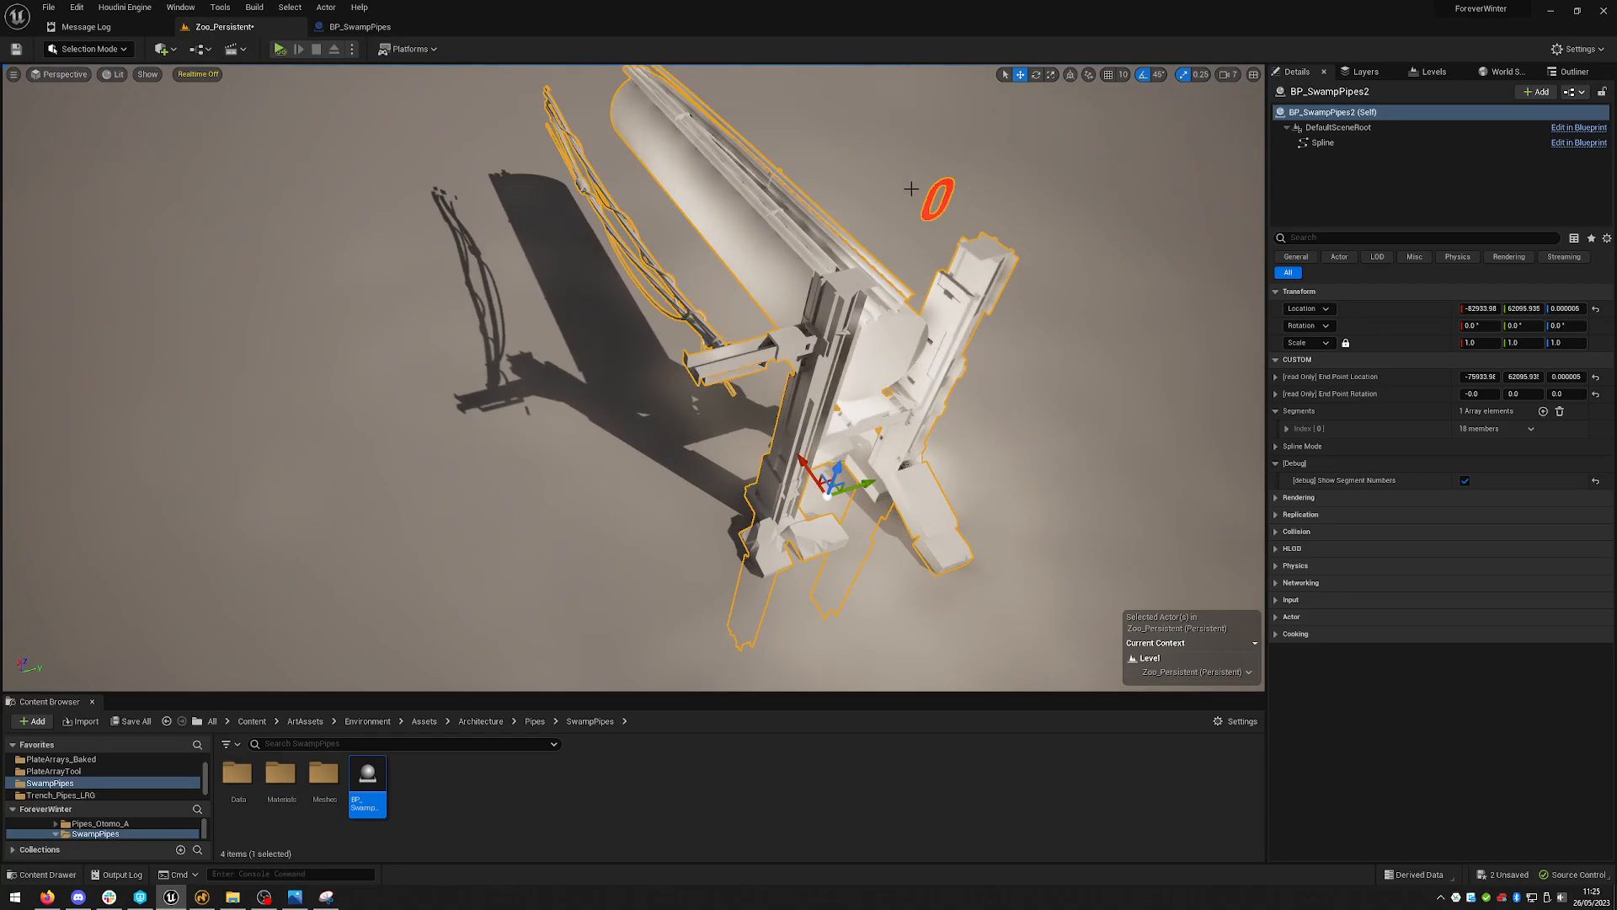
key(a)
right_drag(834, 284, 1125, 231)
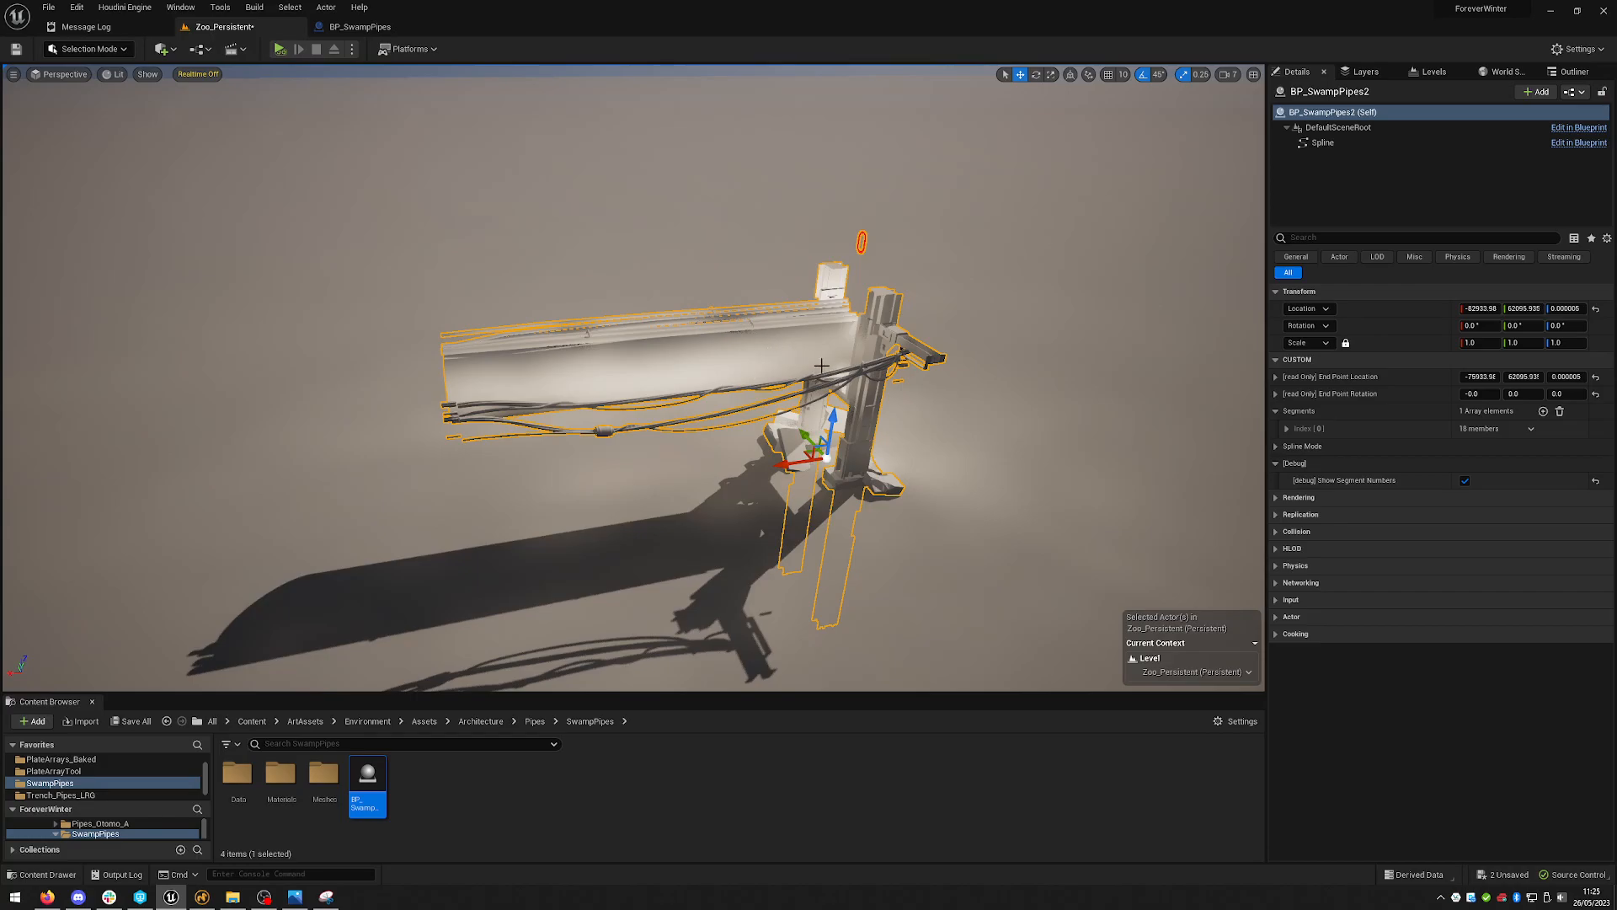
- Expand the first segment's settings and set its Pipe to Pipe_B
click(1275, 464)
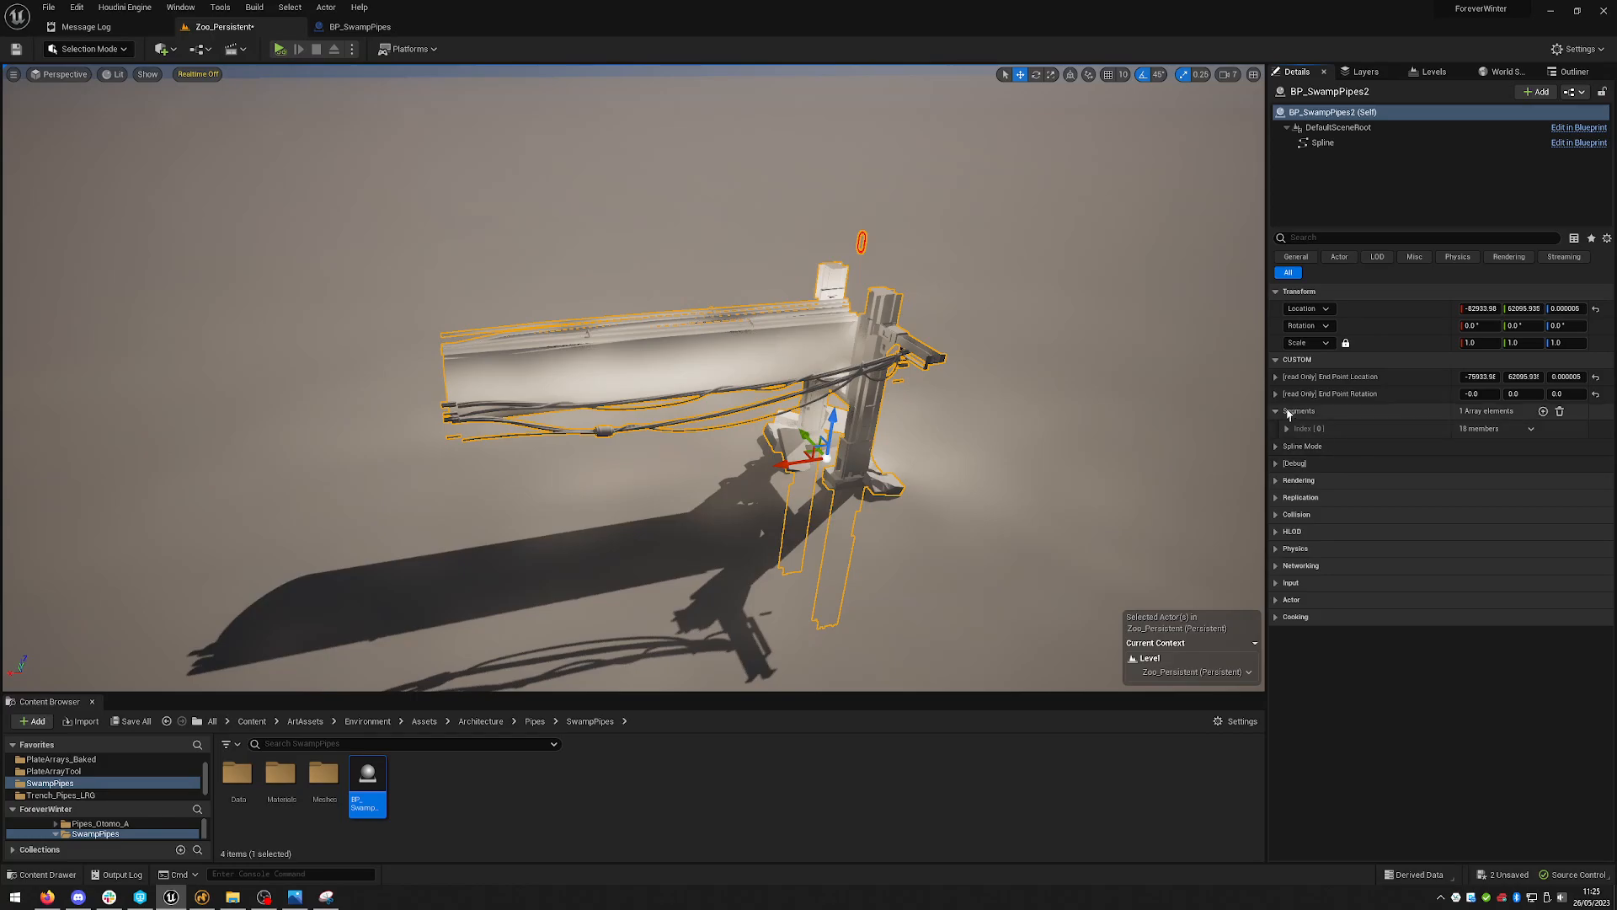
click(1286, 429)
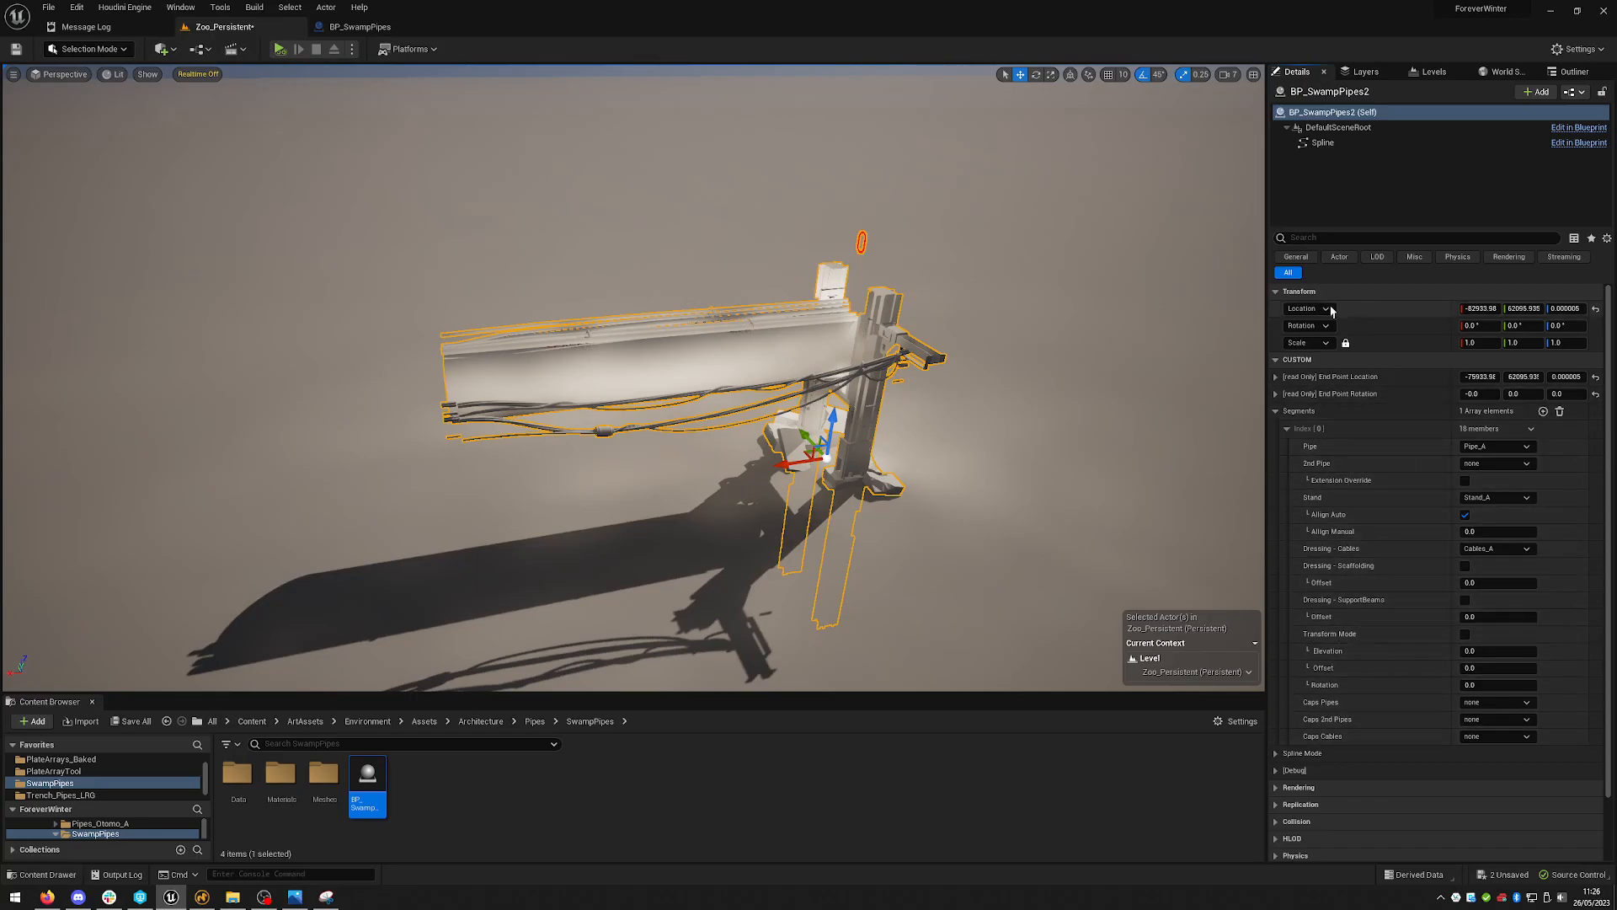
key(w)
mouse_move(855, 341)
right_down()
mouse_move(849, 396)
mouse_move(855, 342)
right_up()
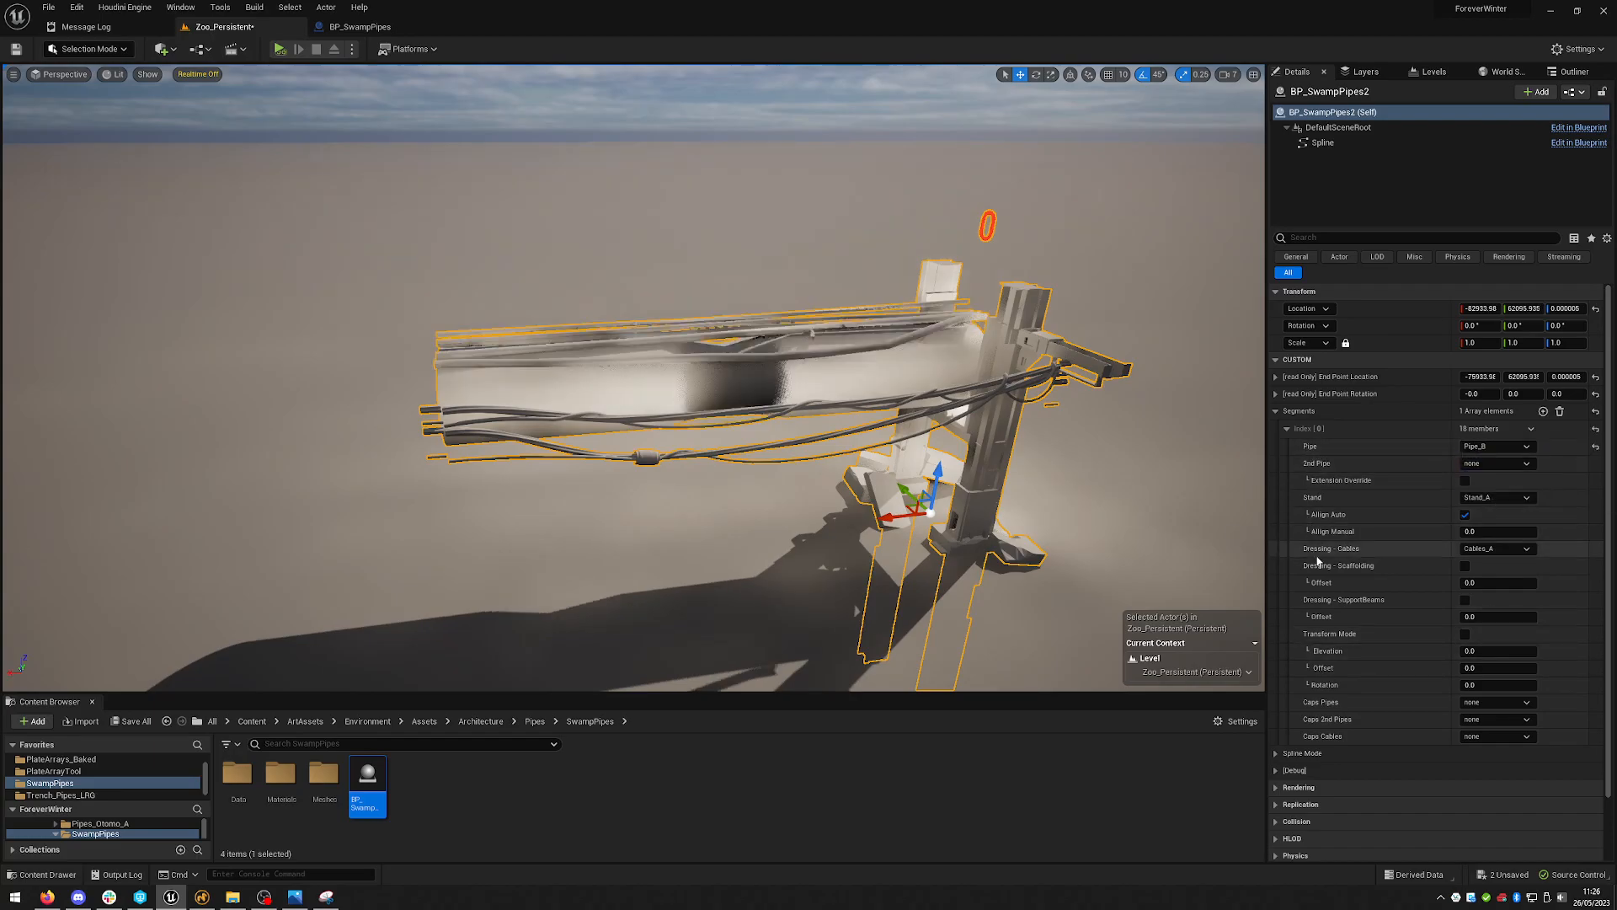
- Inspect the first pipe segment up close from several angles
key(w)
mouse_move(1066, 382)
right_down()
mouse_move(1063, 472)
mouse_move(1060, 404)
right_up()
key(w)
right_drag(706, 472, 698, 421)
right_drag(1077, 375, 1086, 463)
key(s)
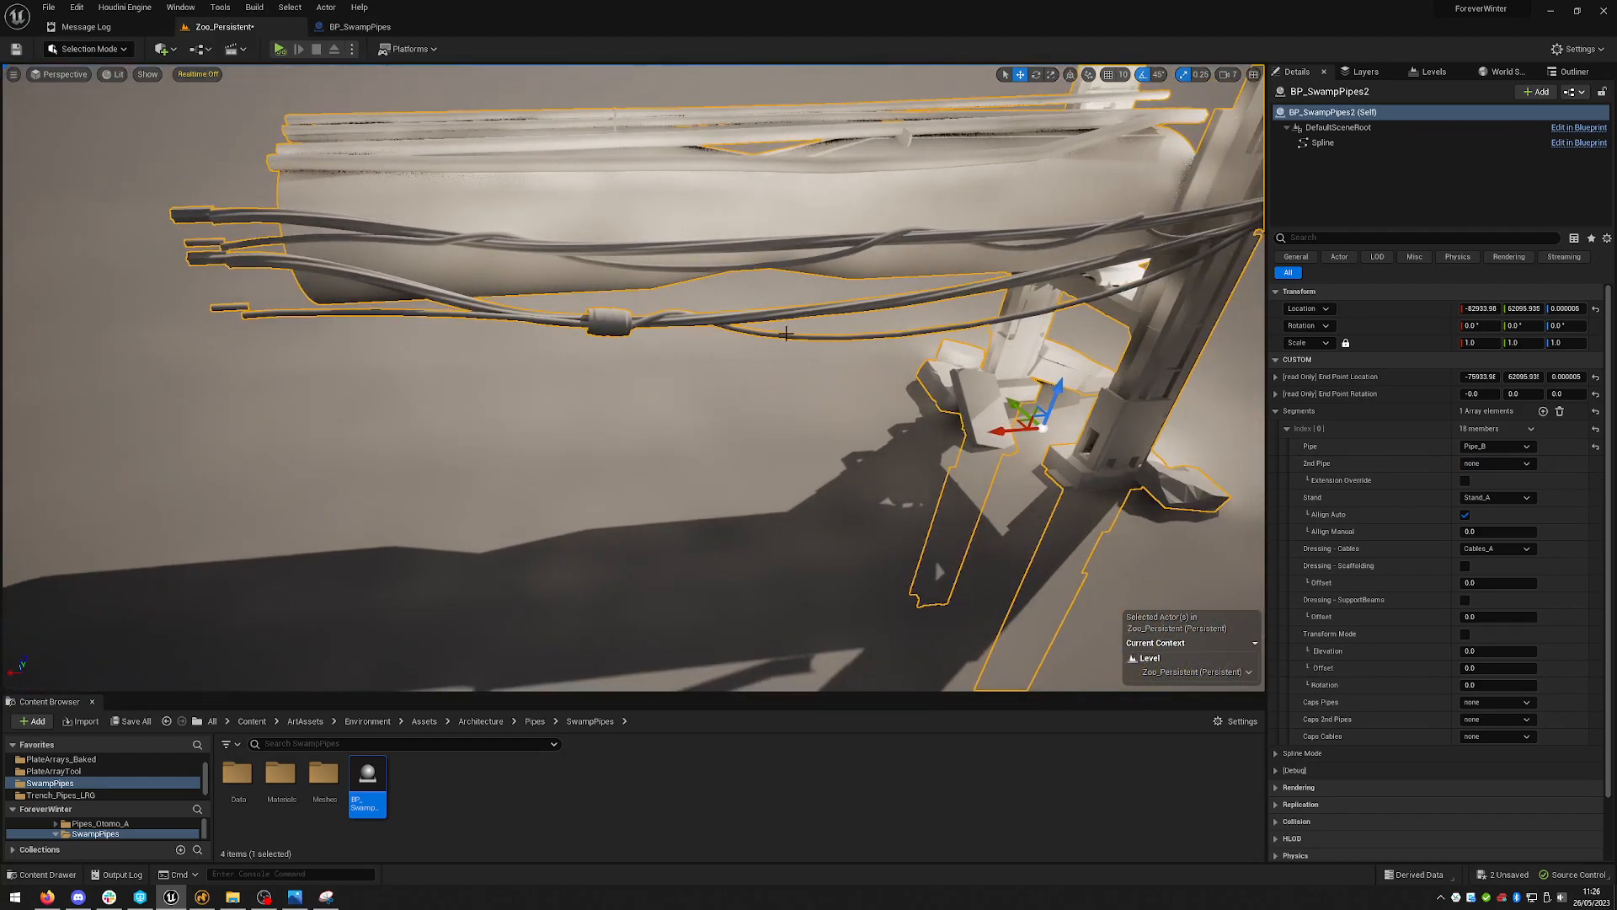
mouse_move(901, 375)
right_down()
mouse_move(969, 438)
mouse_move(927, 433)
mouse_move(910, 379)
right_up()
key(s)
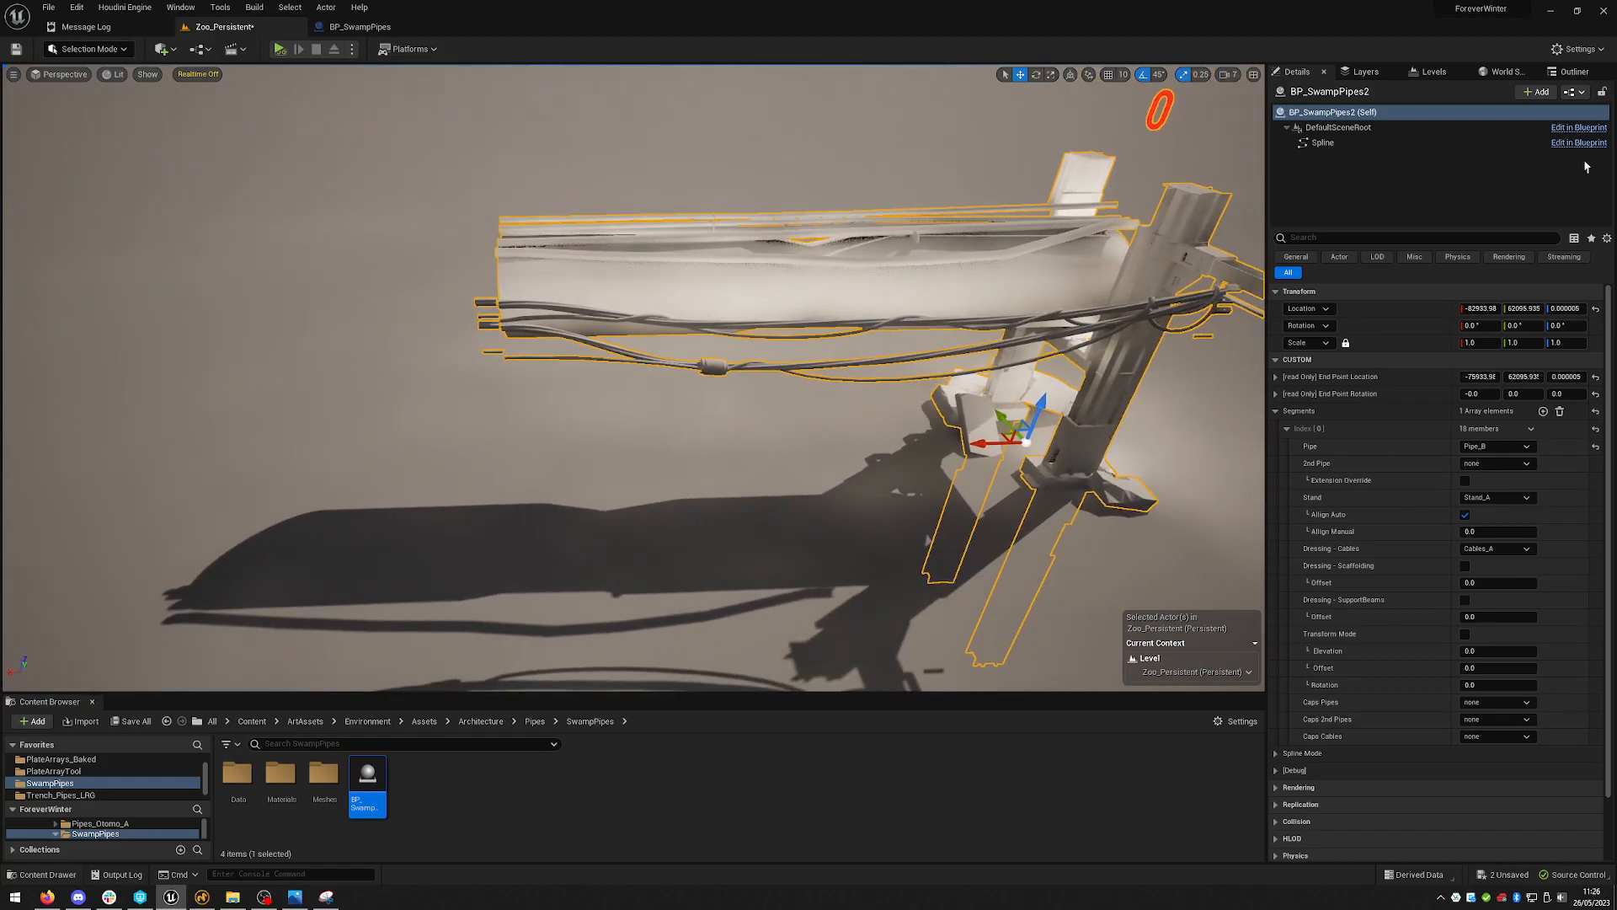
- Change the first segment's Pipe to Pipe_C
click(1495, 446)
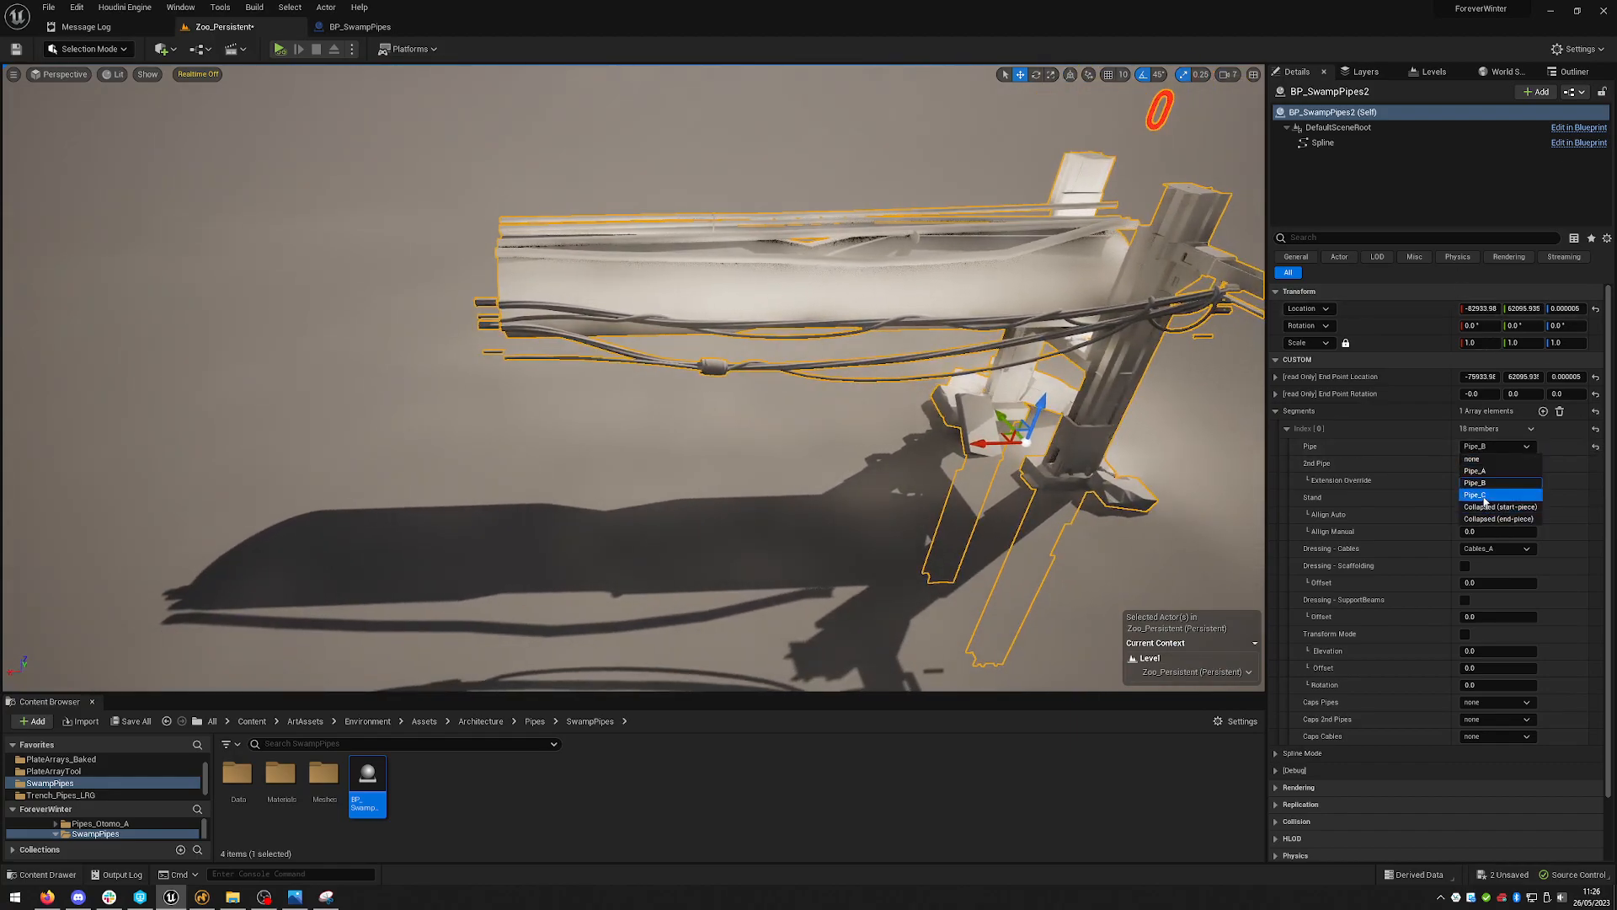
click(1487, 494)
right_drag(1246, 455, 1314, 463)
key(s)
right_drag(980, 378, 960, 371)
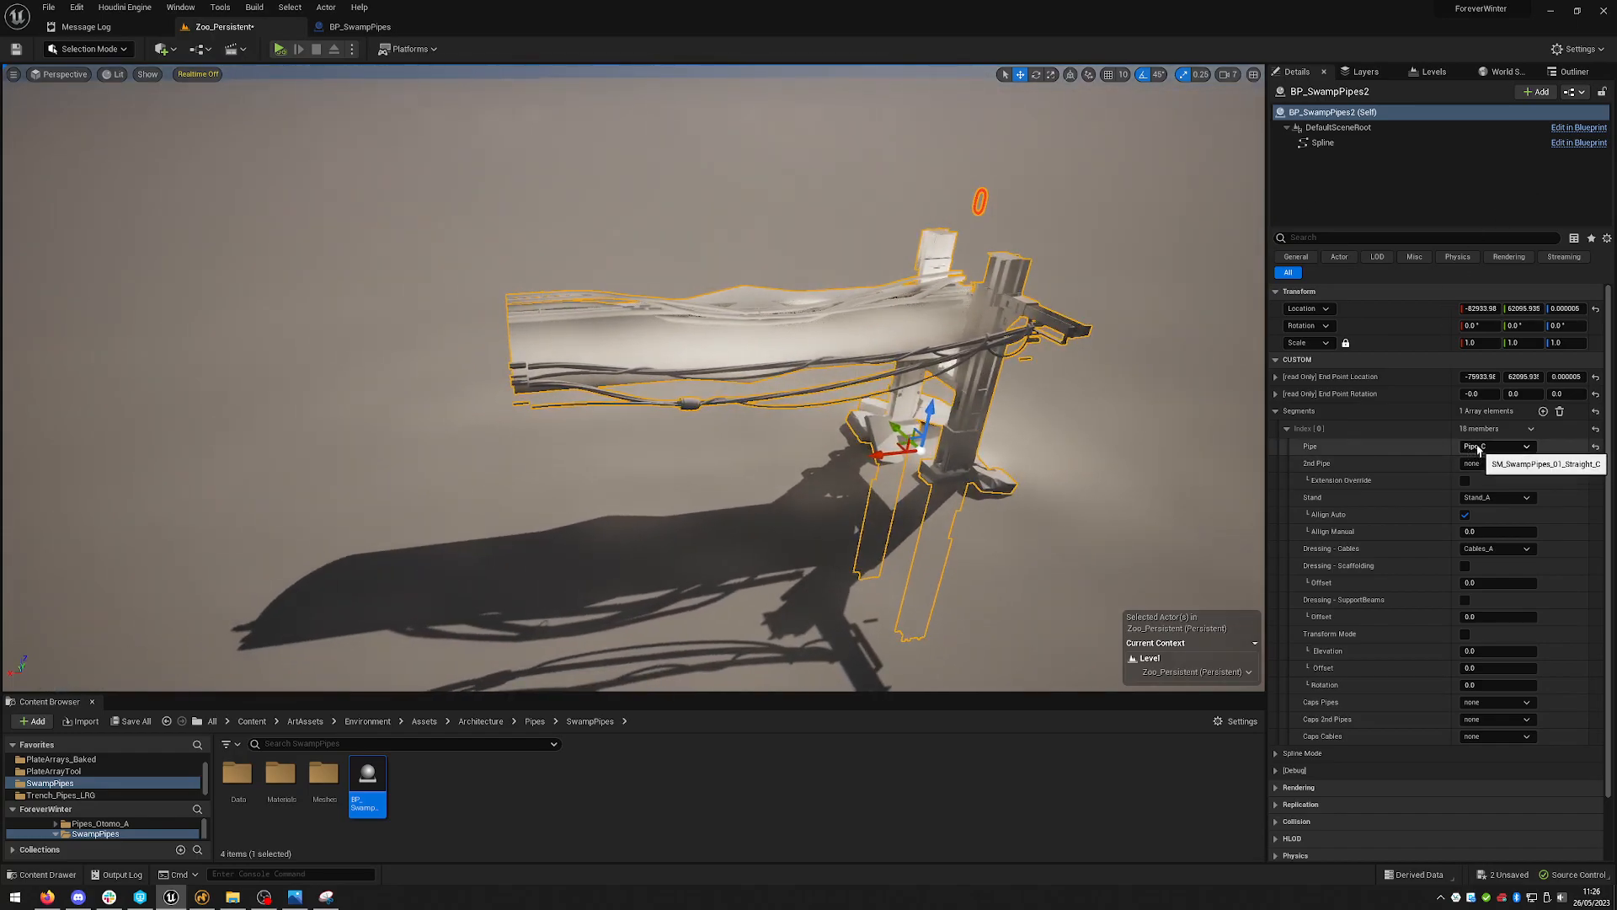
right_drag(968, 396, 1015, 373)
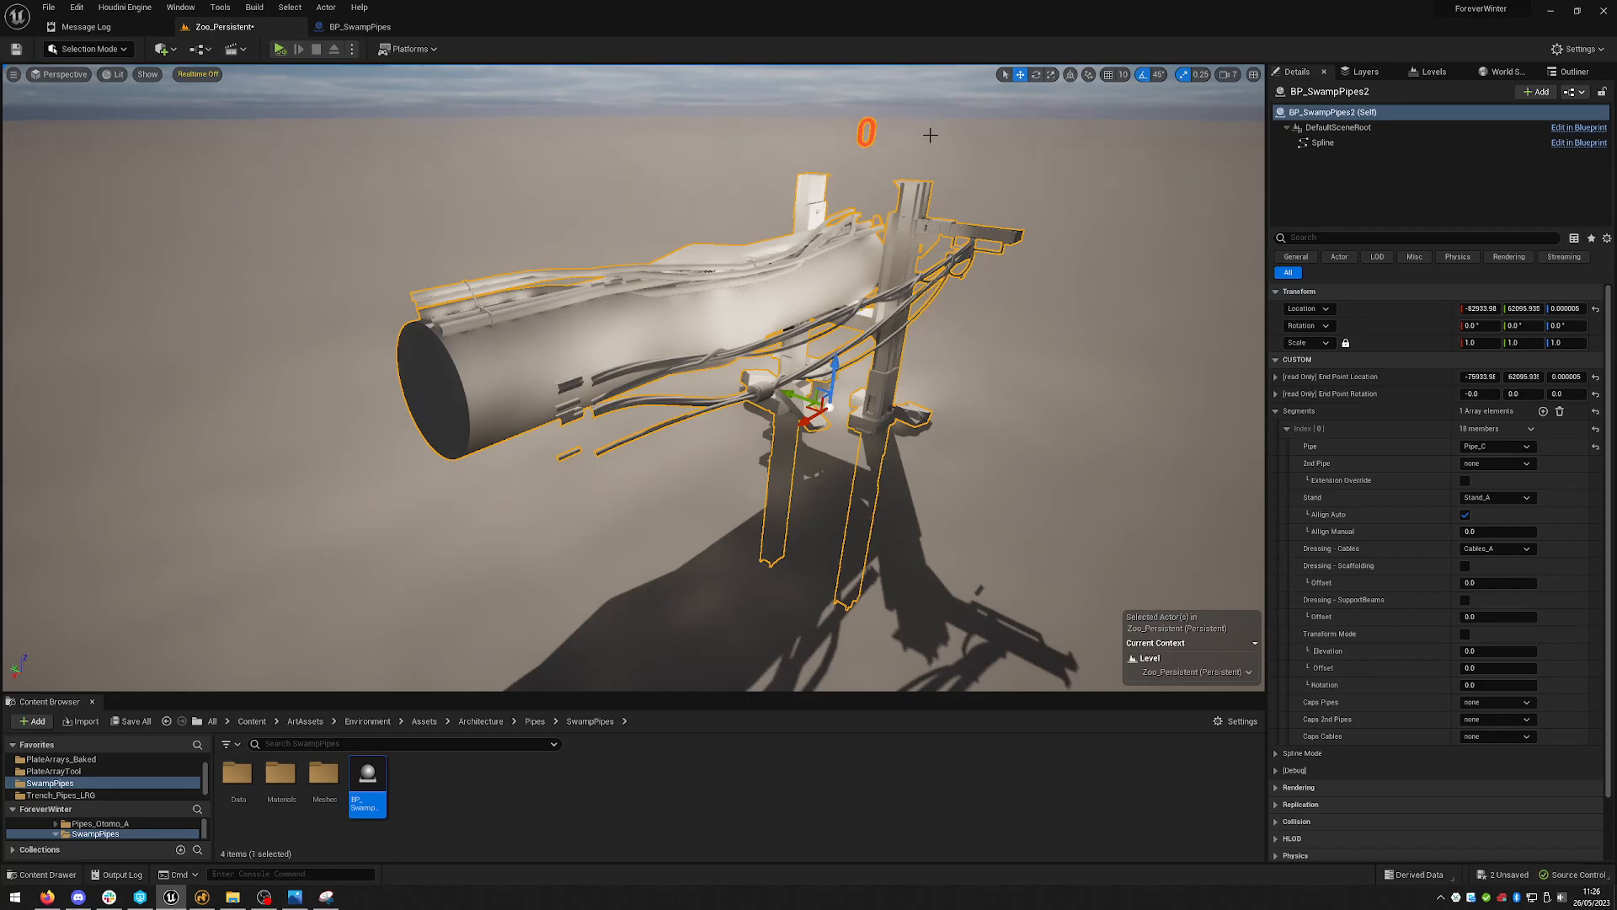
alt+drag(978, 363, 691, 320)
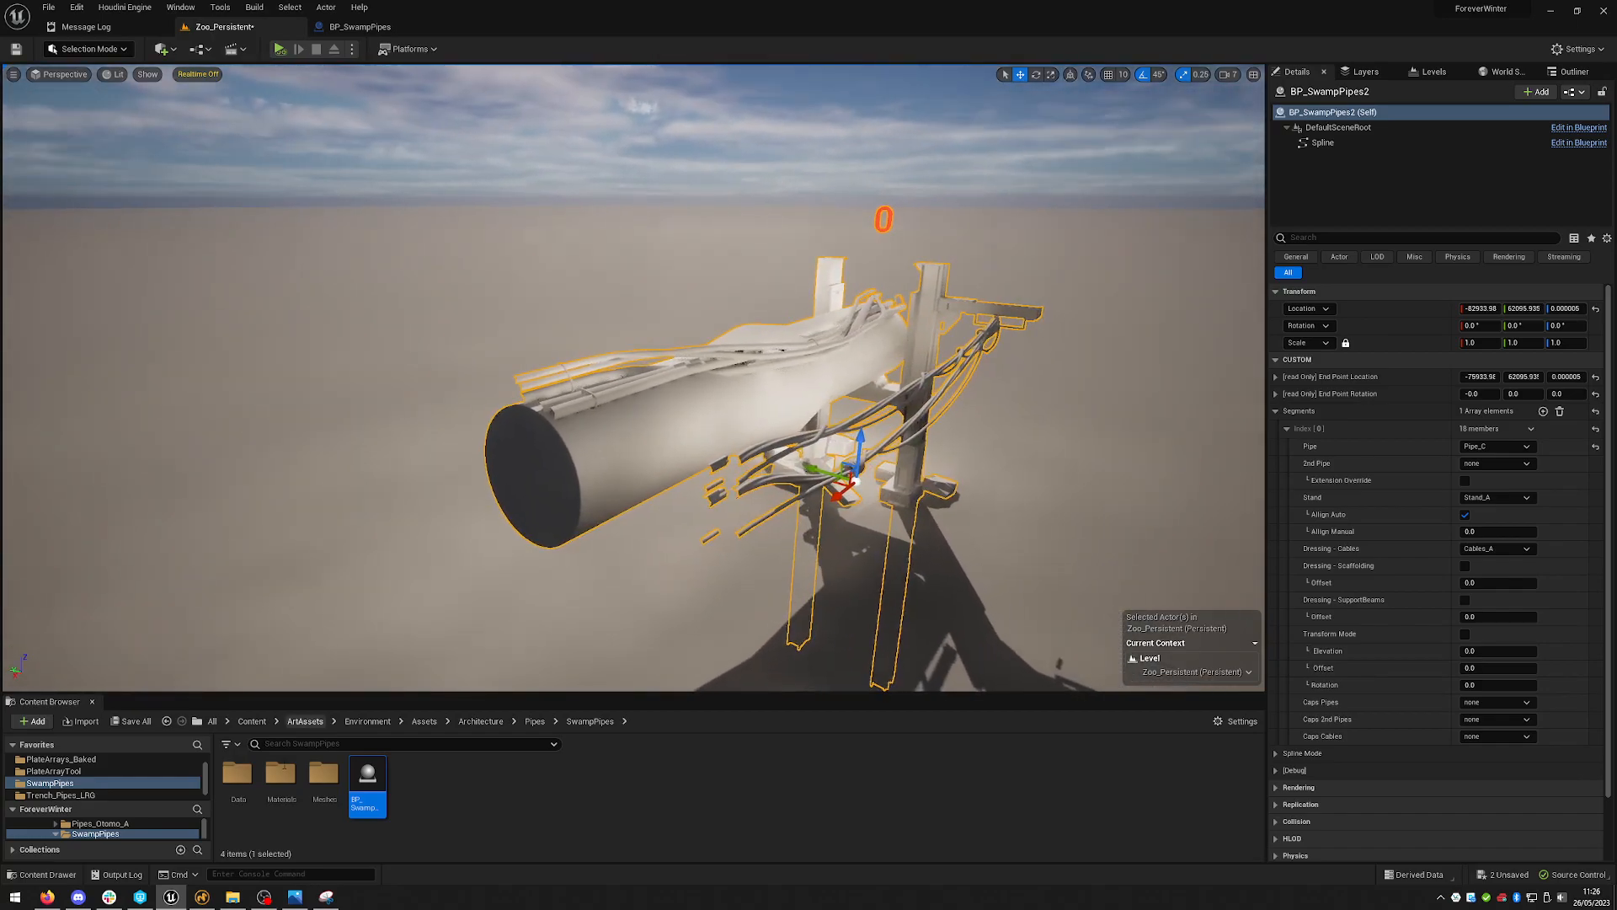
- Compare the pipeline against the sample.jpg reference image
click(296, 901)
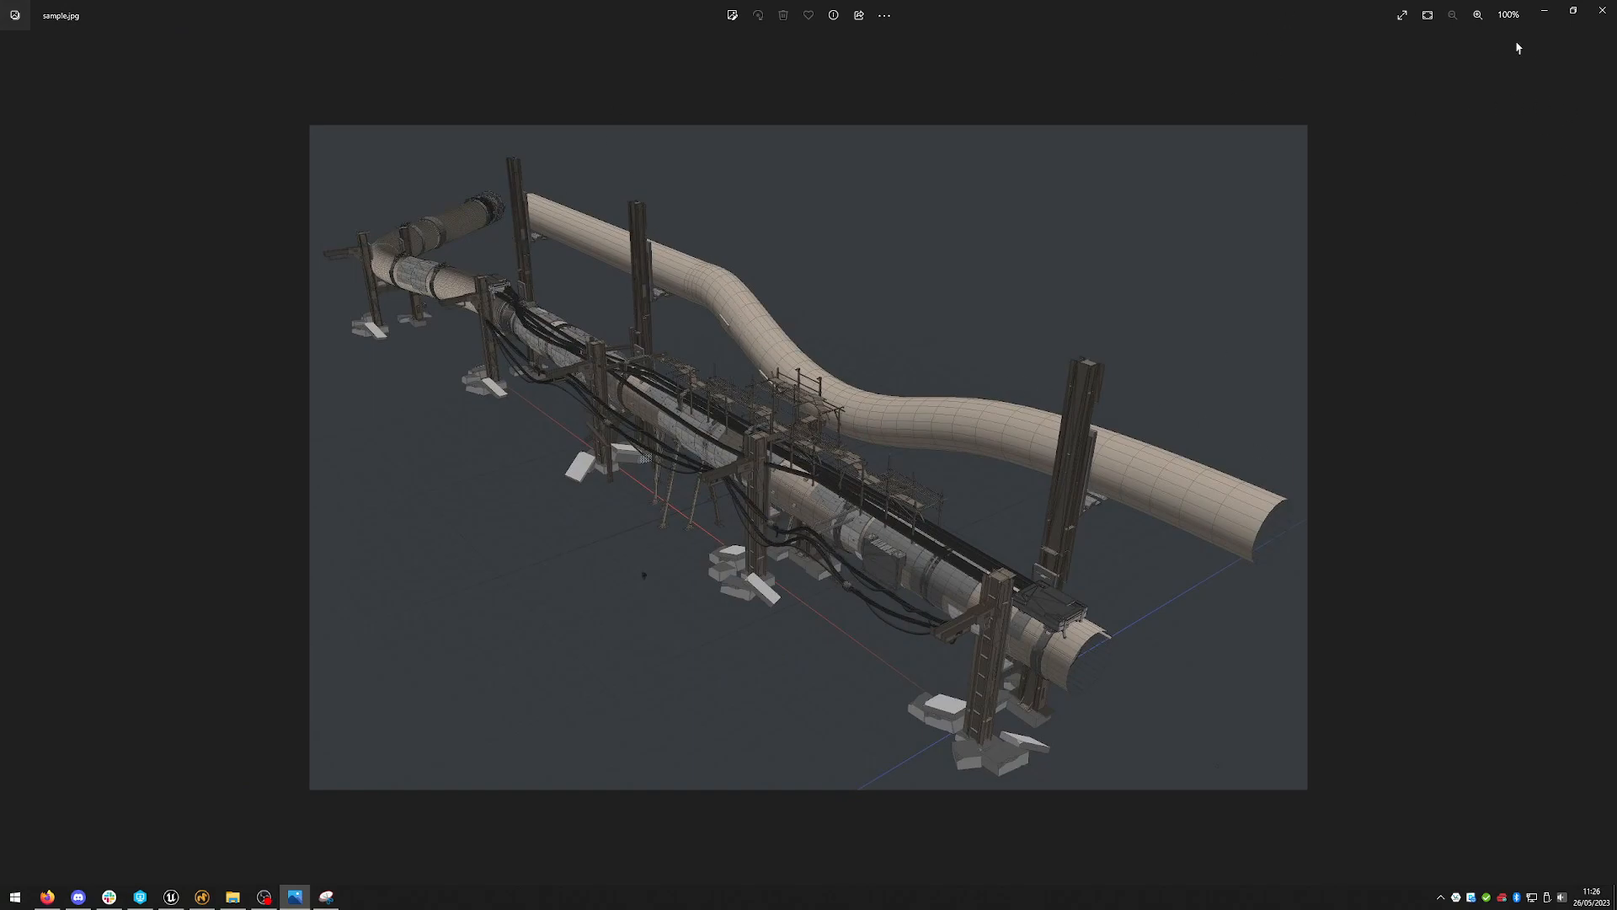
click(1543, 12)
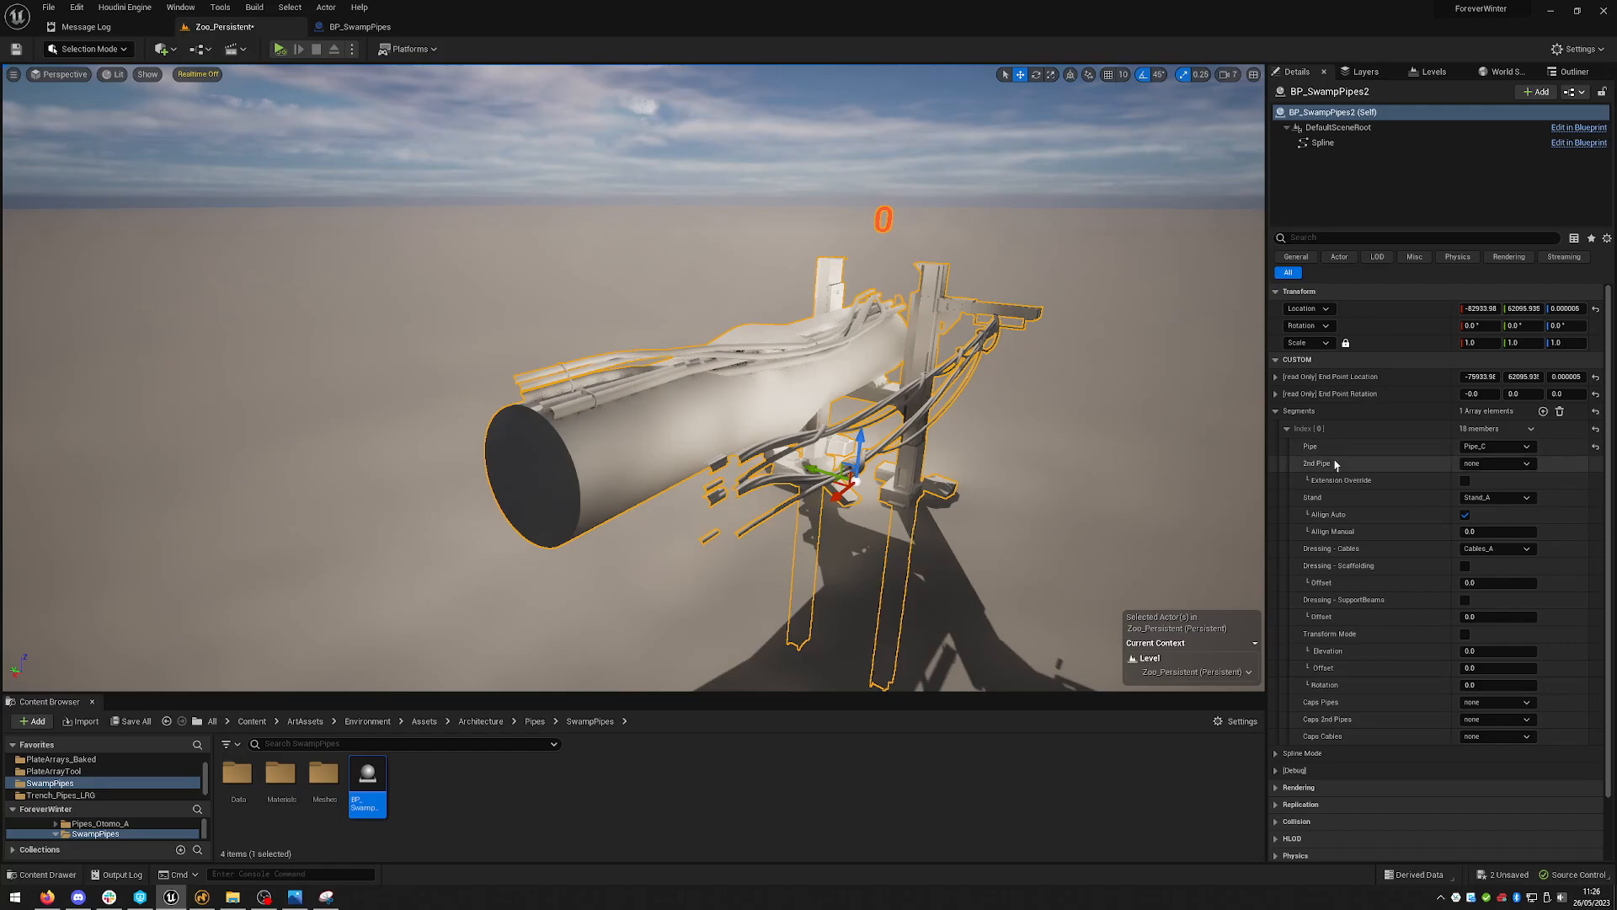
alt+drag(1180, 430, 1049, 477)
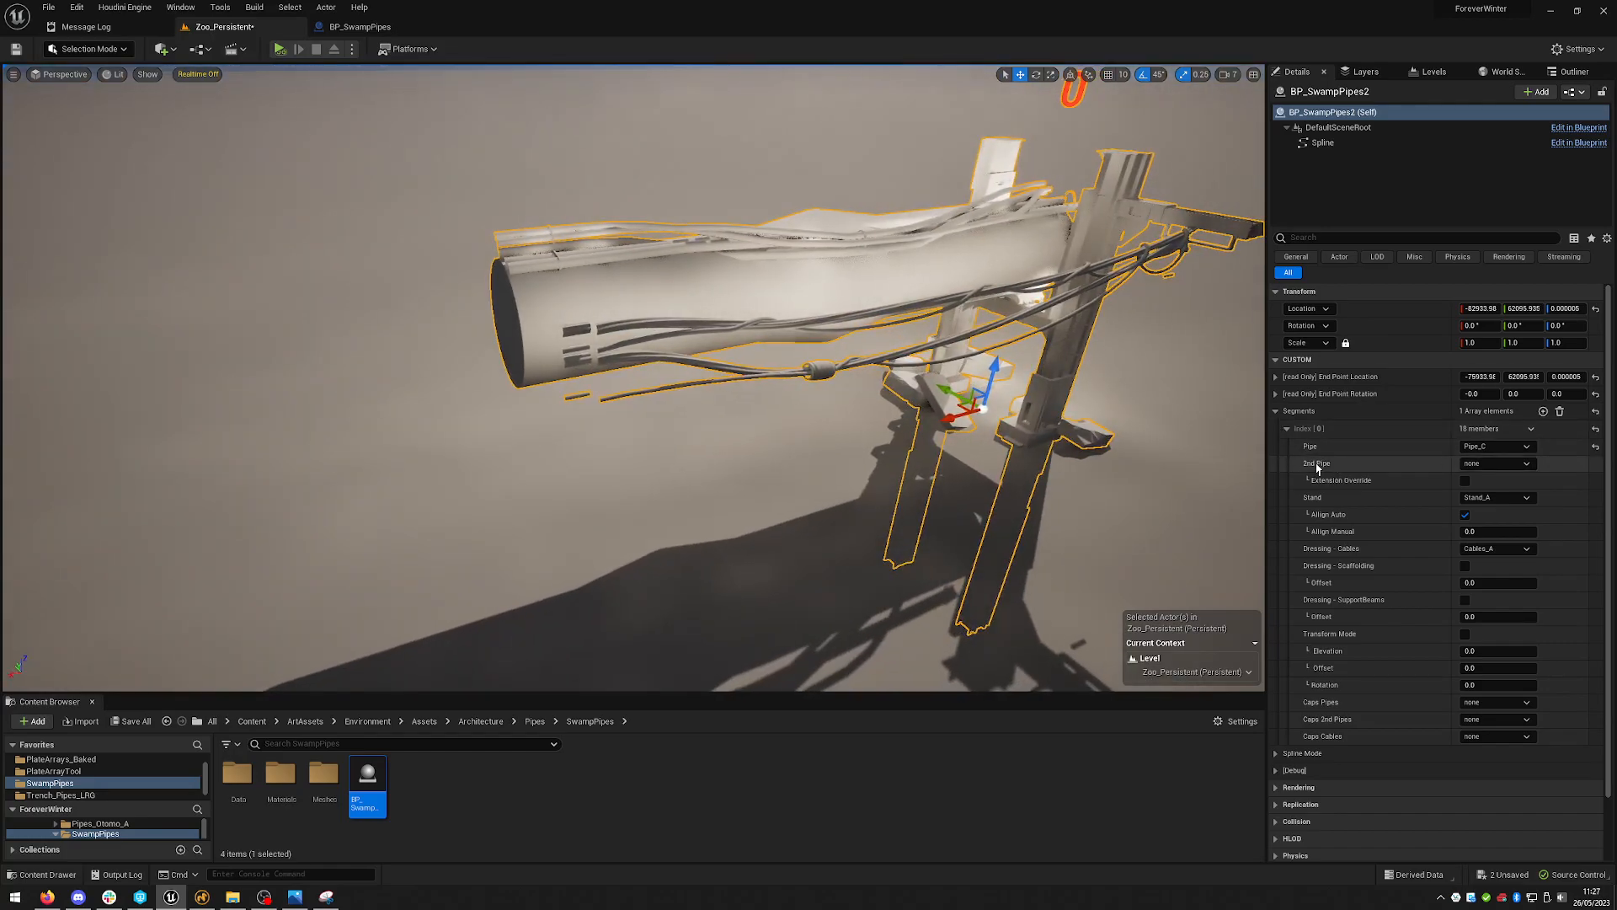
- Set the first segment's 2nd Pipe to 2nd_Pipe_A
click(1484, 465)
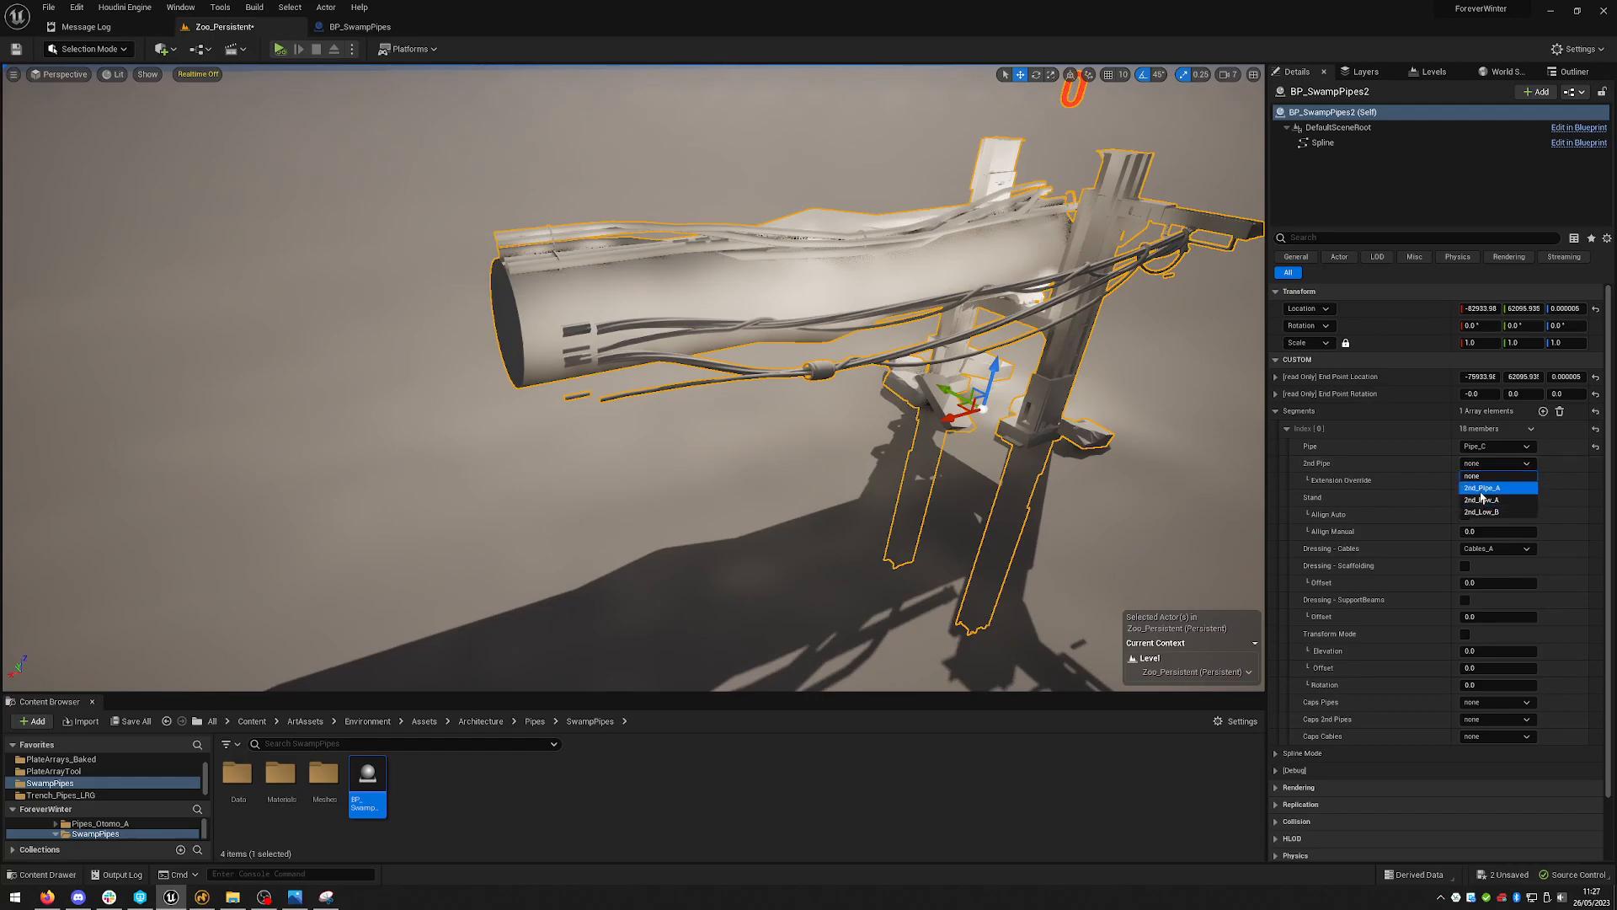
click(1485, 493)
right_drag(1059, 351, 1260, 265)
right_drag(803, 365, 877, 325)
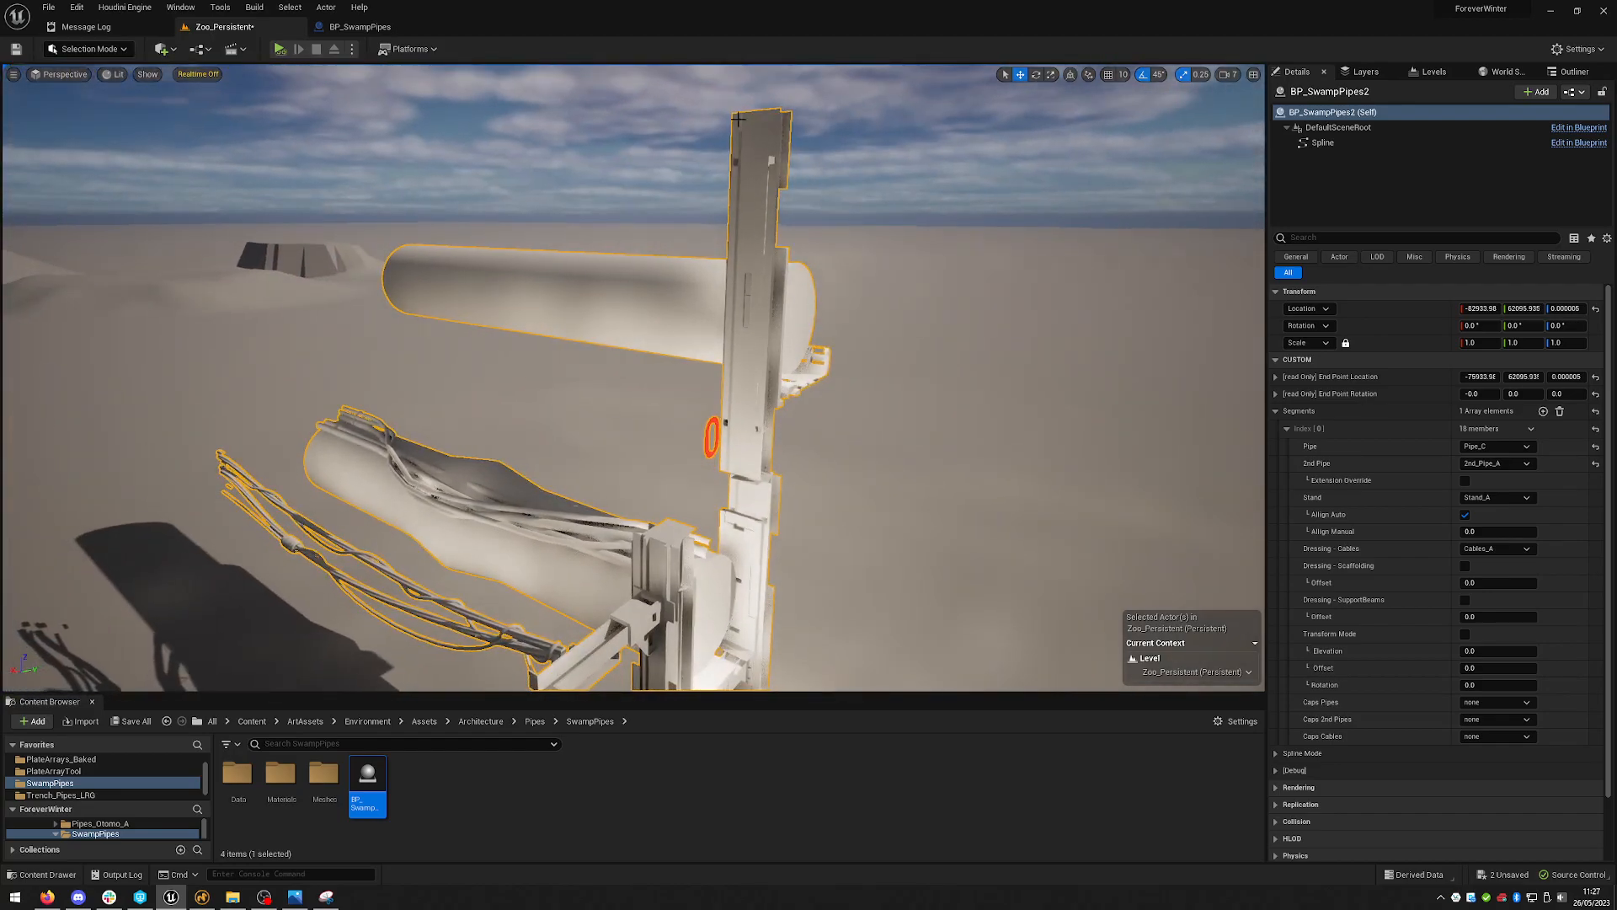
right_drag(877, 325, 638, 355)
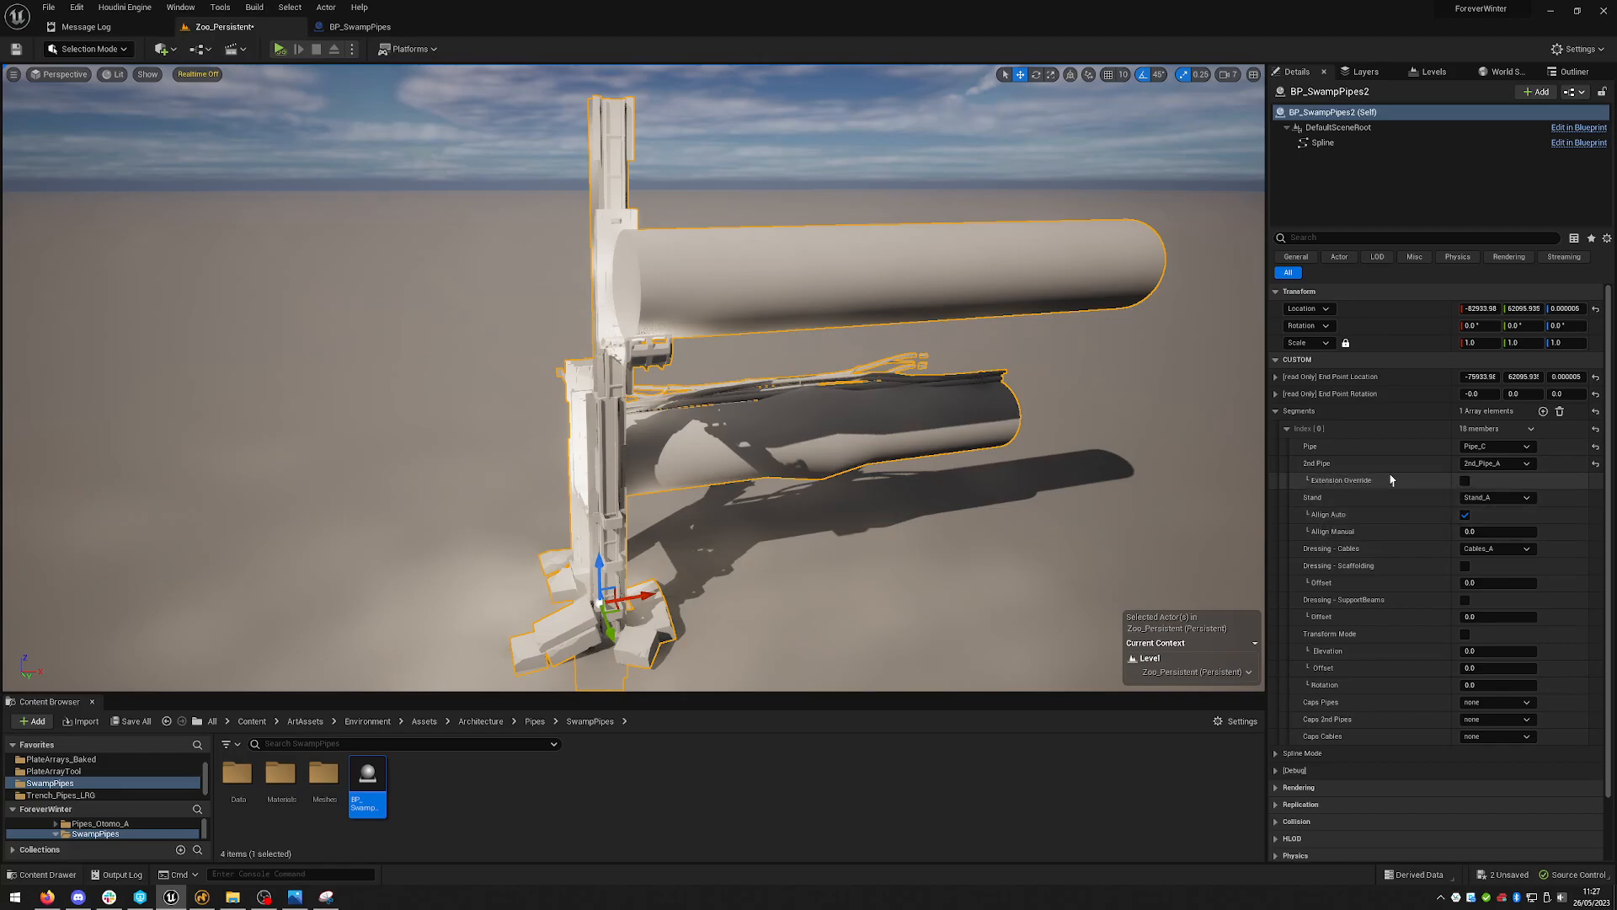
- Try the Extension Override and Align Auto toggles, then set the 2nd Pipe back to none
click(1465, 481)
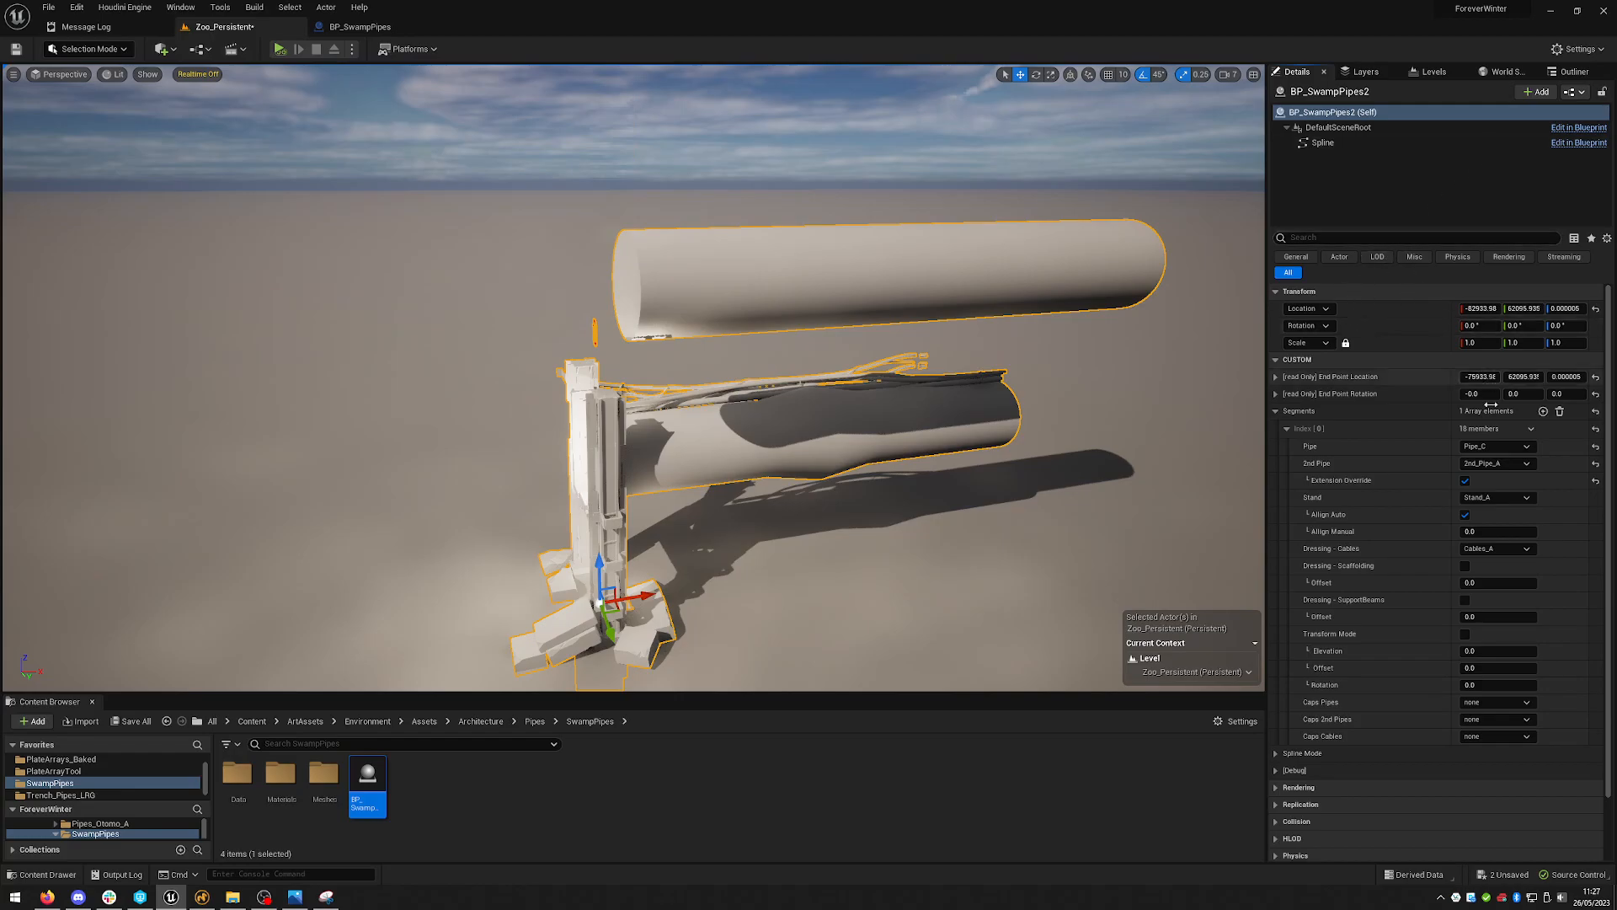
click(1465, 515)
click(1466, 515)
click(1466, 481)
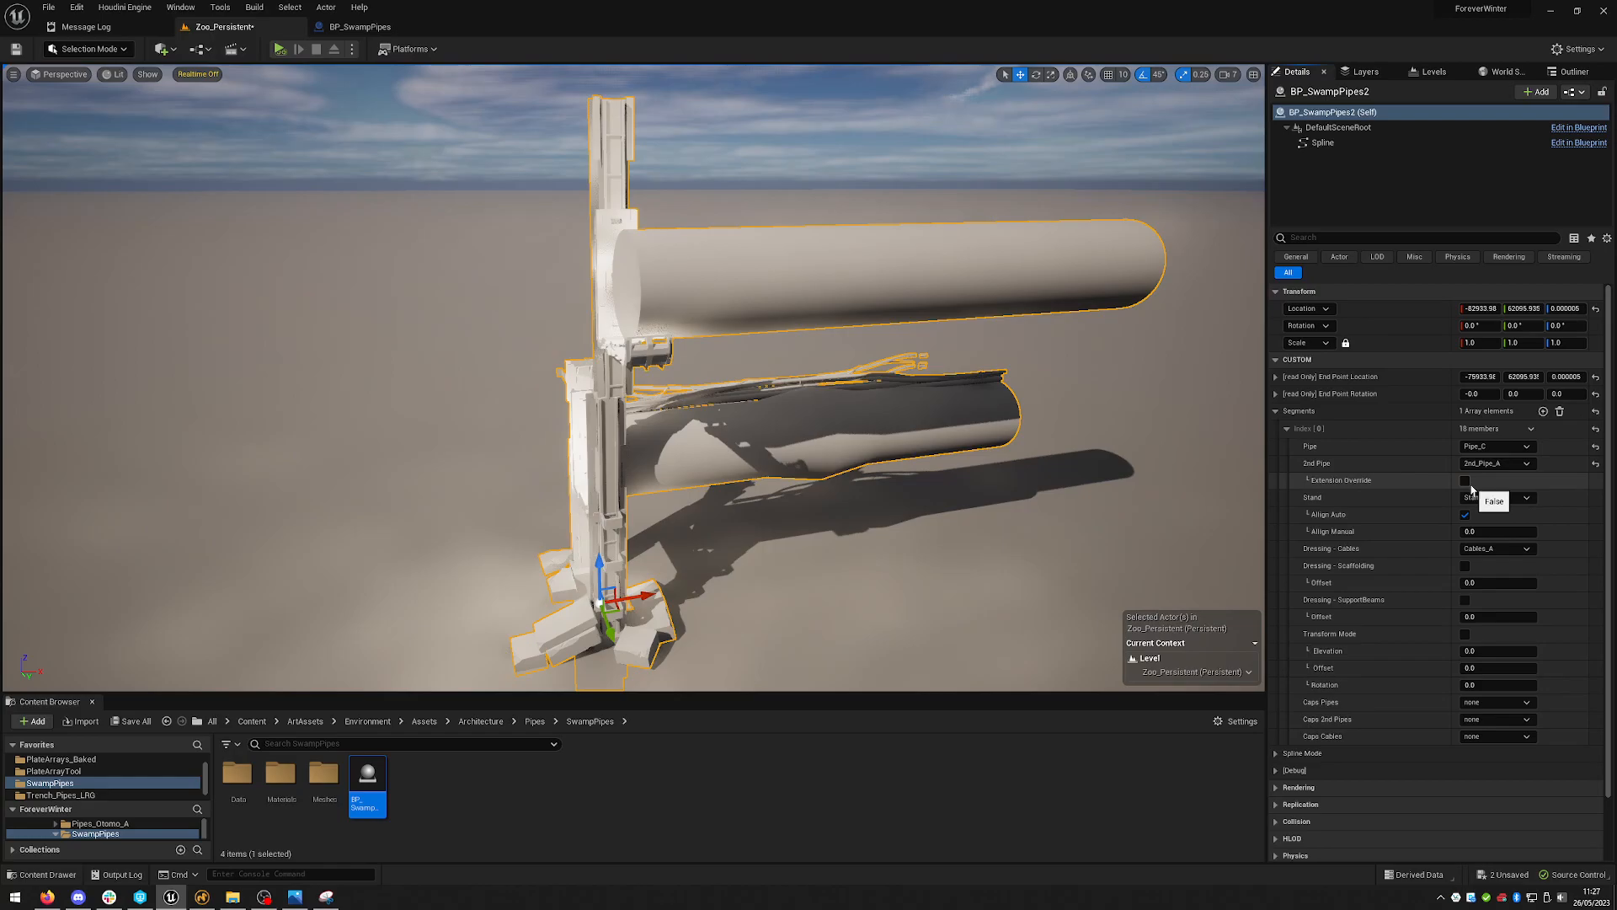
click(1486, 463)
click(1477, 476)
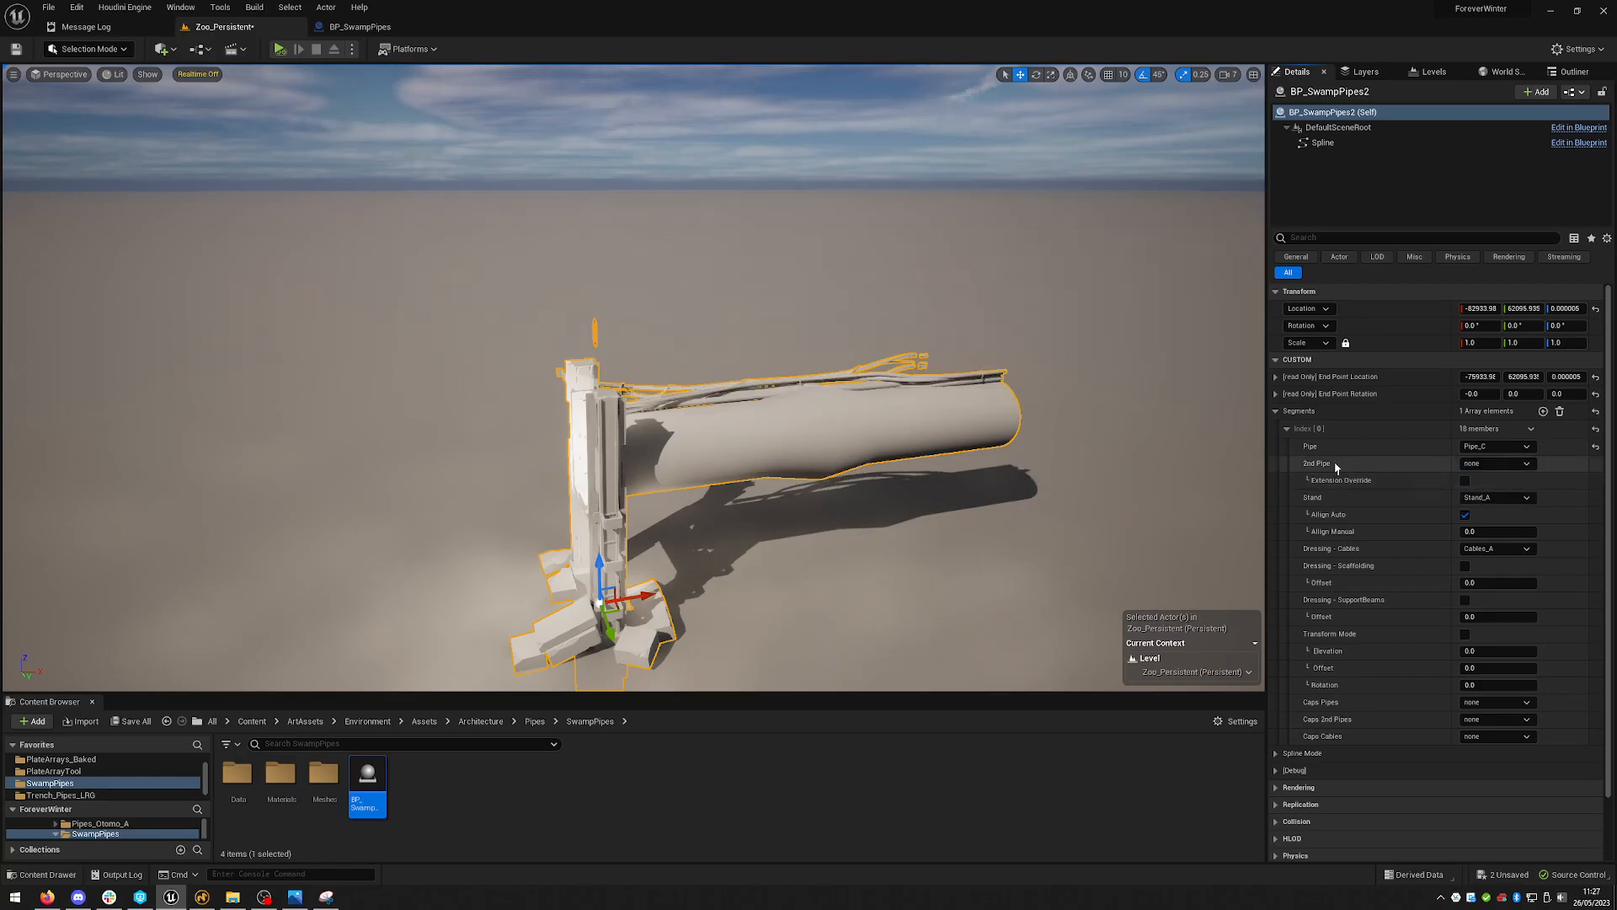
scroll(783, 334, up, 3)
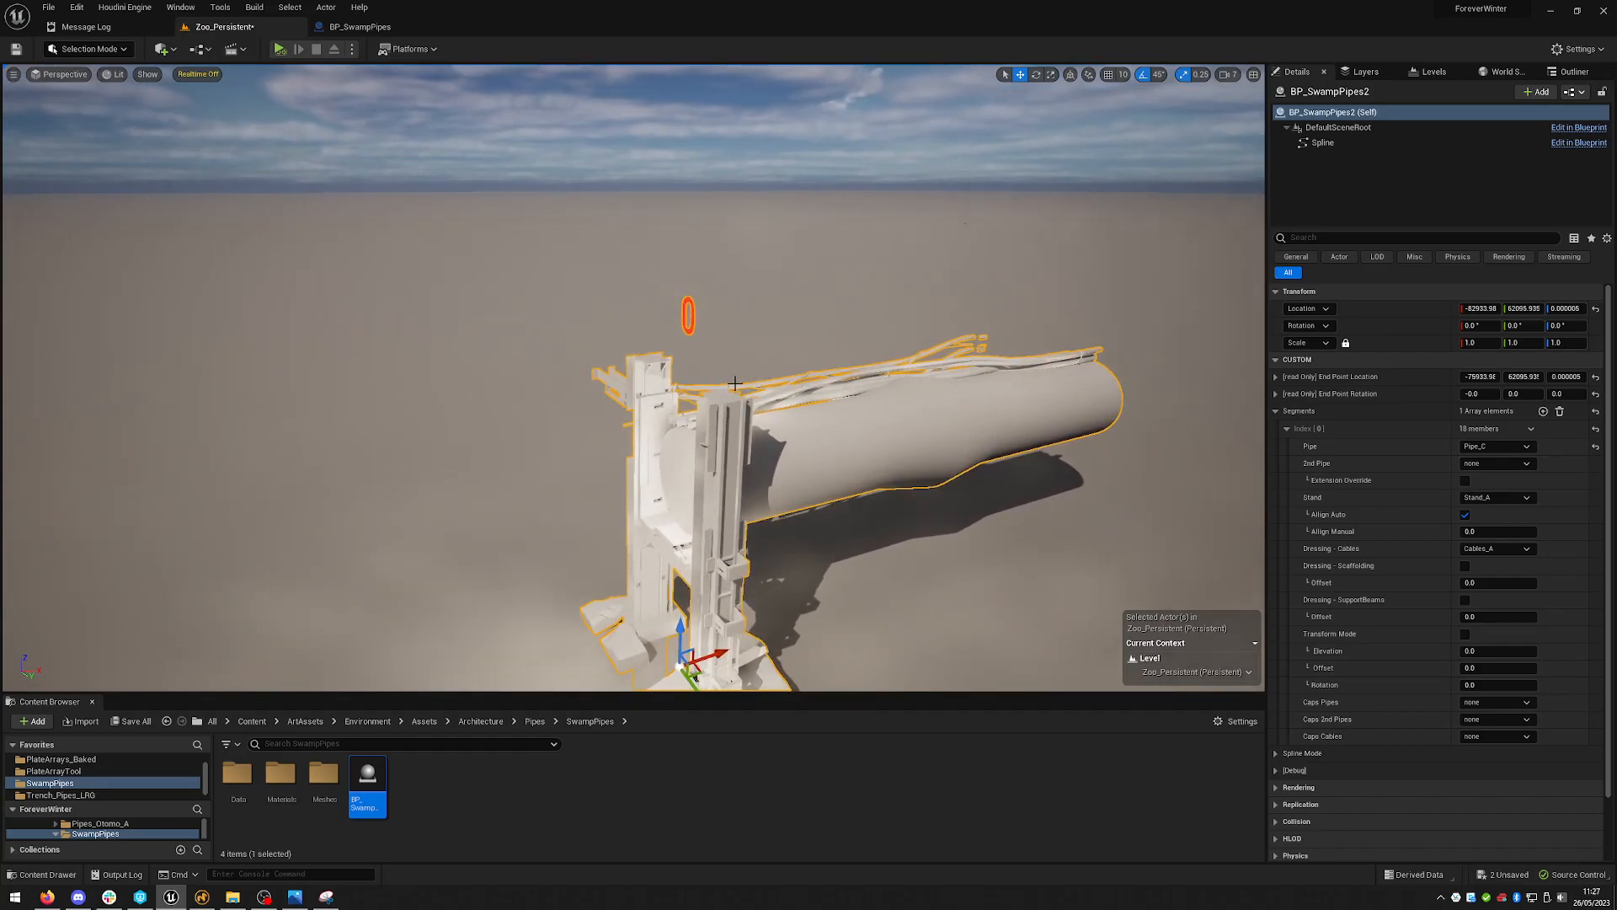
click(1465, 480)
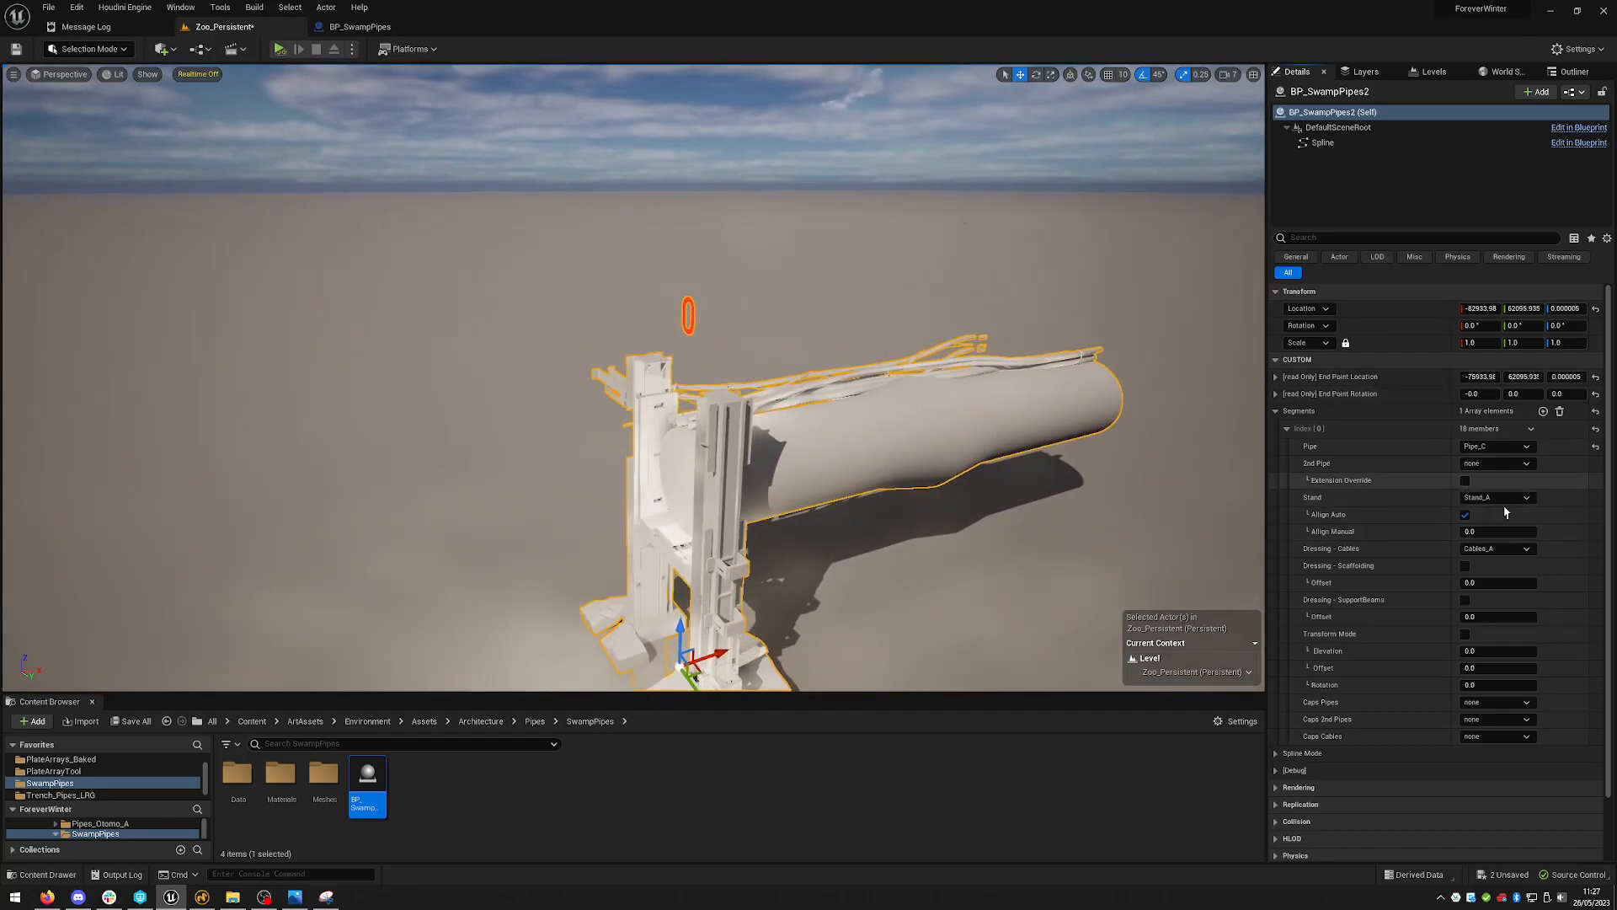
right_drag(903, 409, 903, 415)
click(1465, 480)
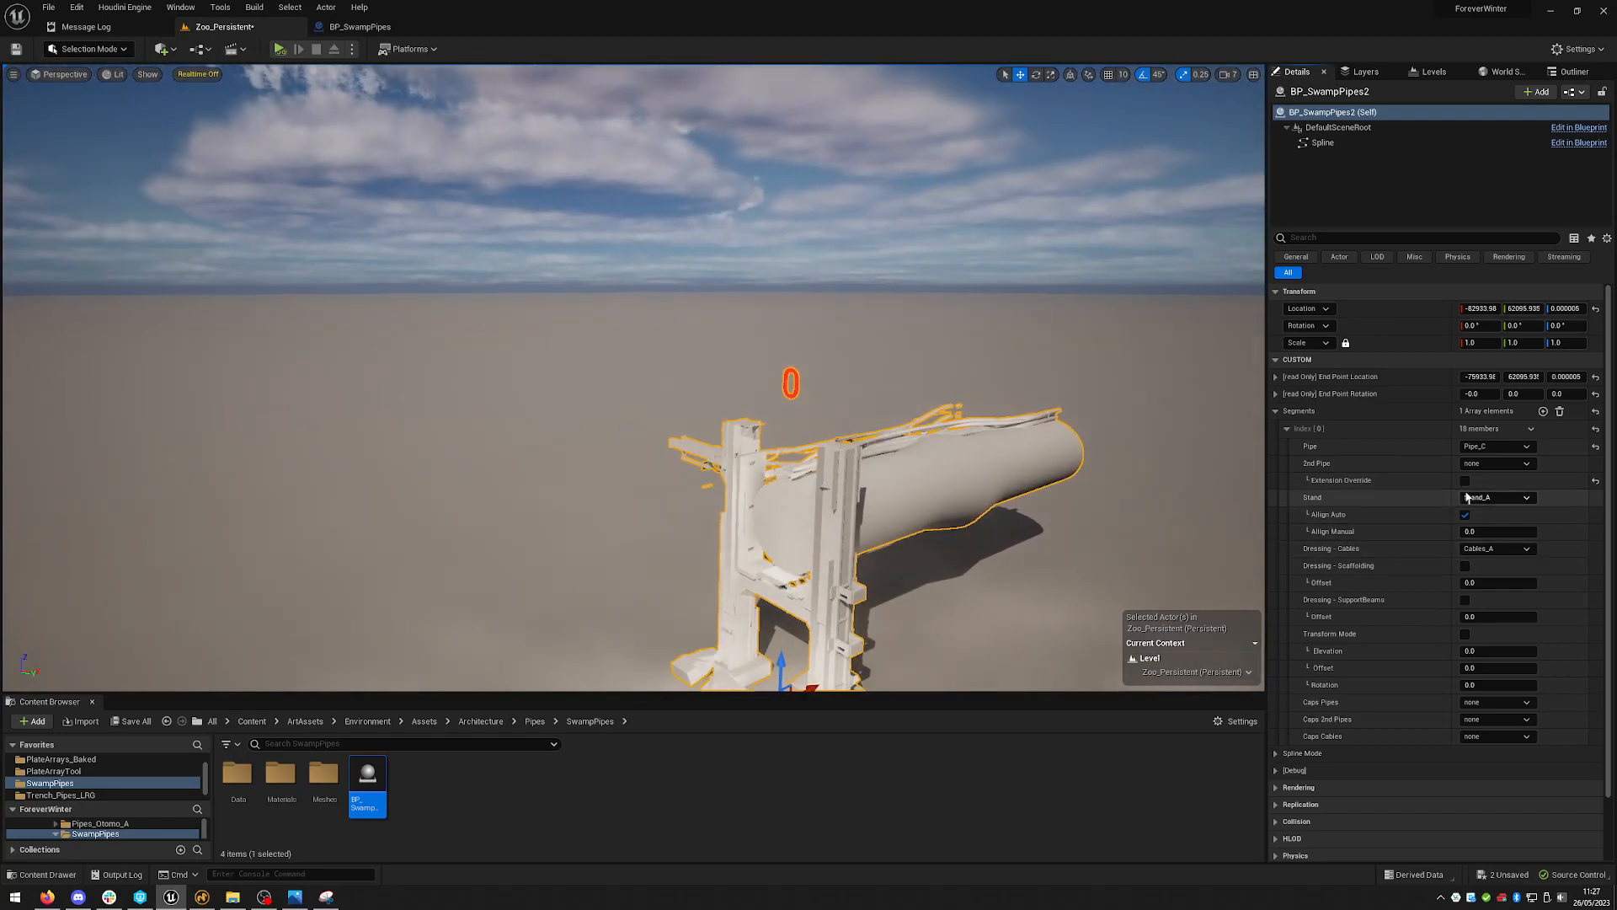
mouse_move(946, 492)
right_down()
mouse_move(943, 539)
mouse_move(957, 536)
mouse_move(945, 521)
right_up()
- Set the first segment's Stand to Stand_C
click(1468, 498)
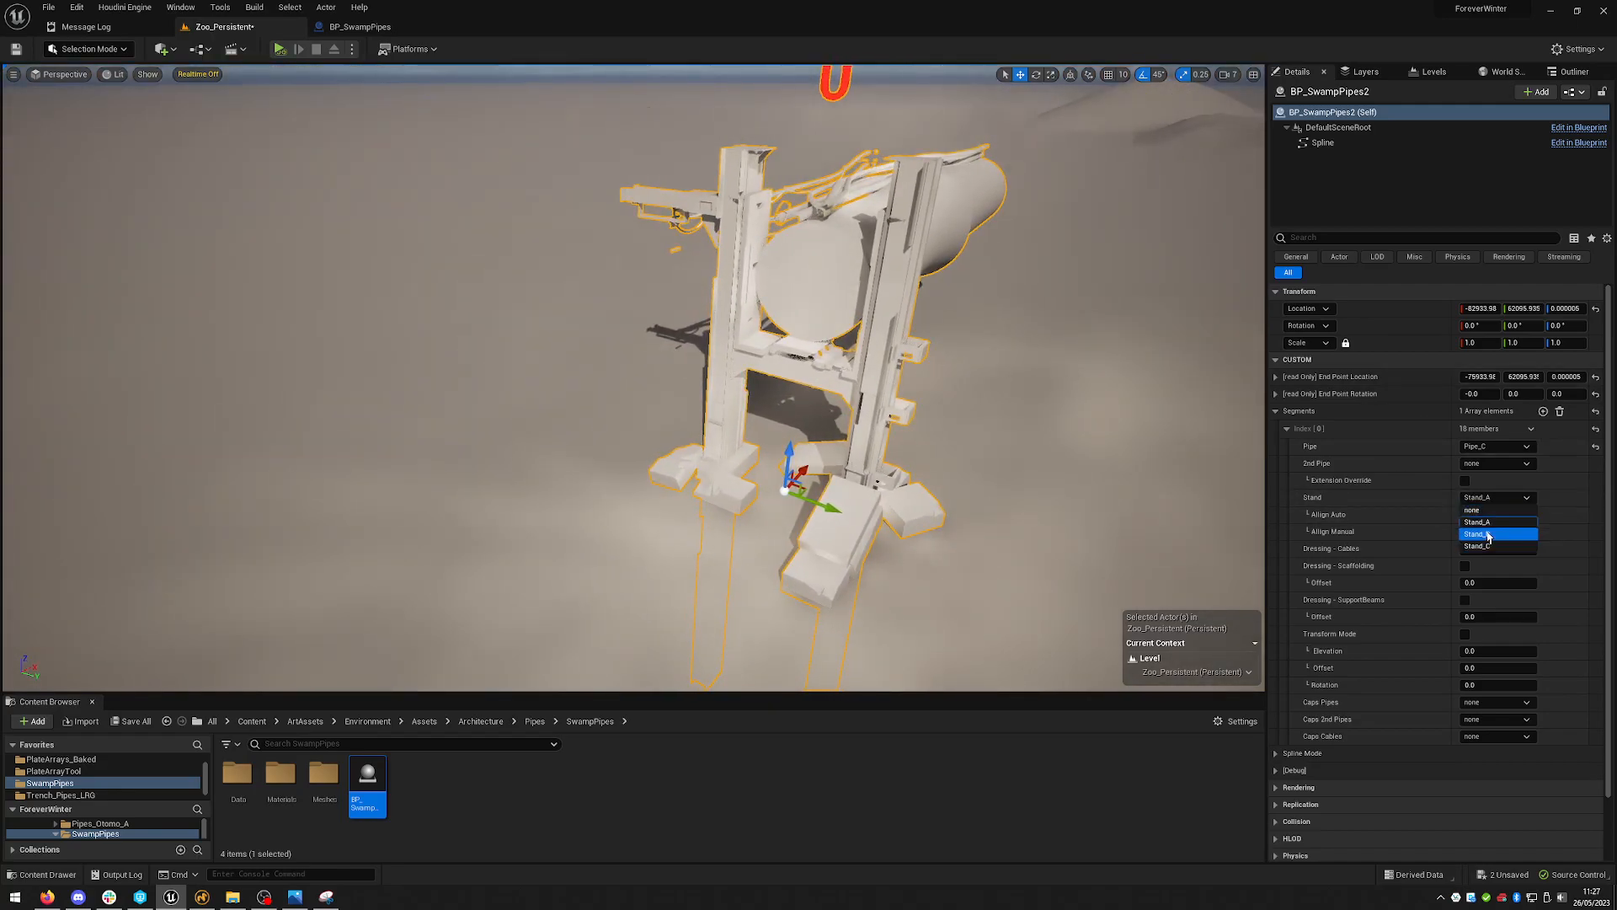
click(1508, 544)
right_drag(943, 472, 1086, 417)
click(1496, 503)
click(1493, 550)
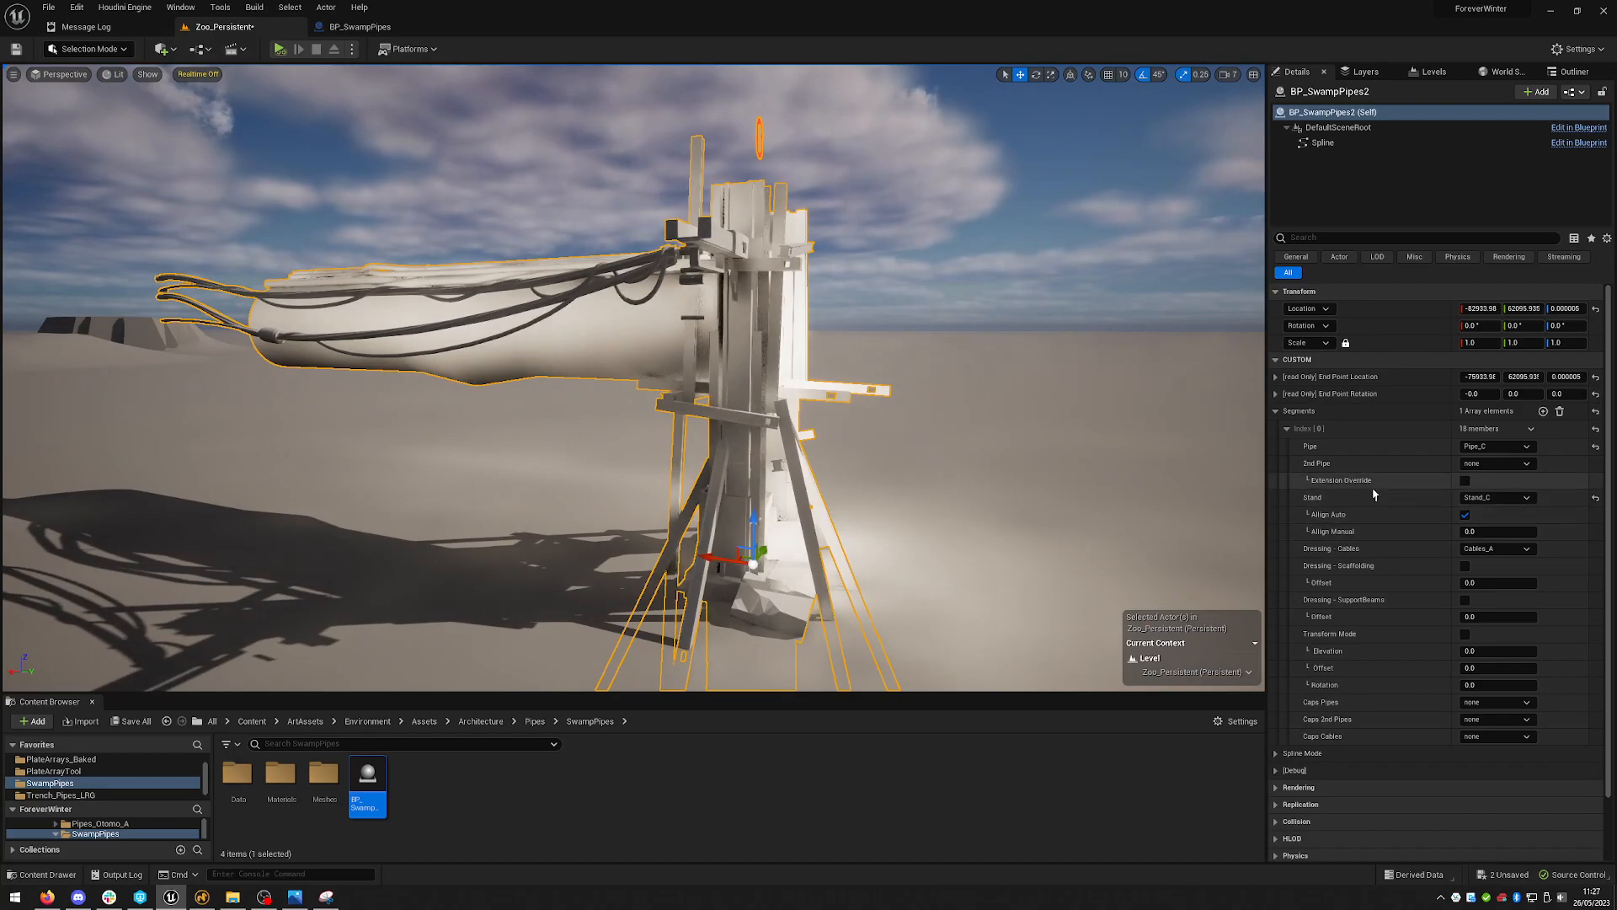
- Set the first segment's Dressing - Cables to Cables_C
right_drag(1053, 404, 1171, 468)
click(1492, 549)
click(1506, 600)
click(1495, 549)
click(1505, 616)
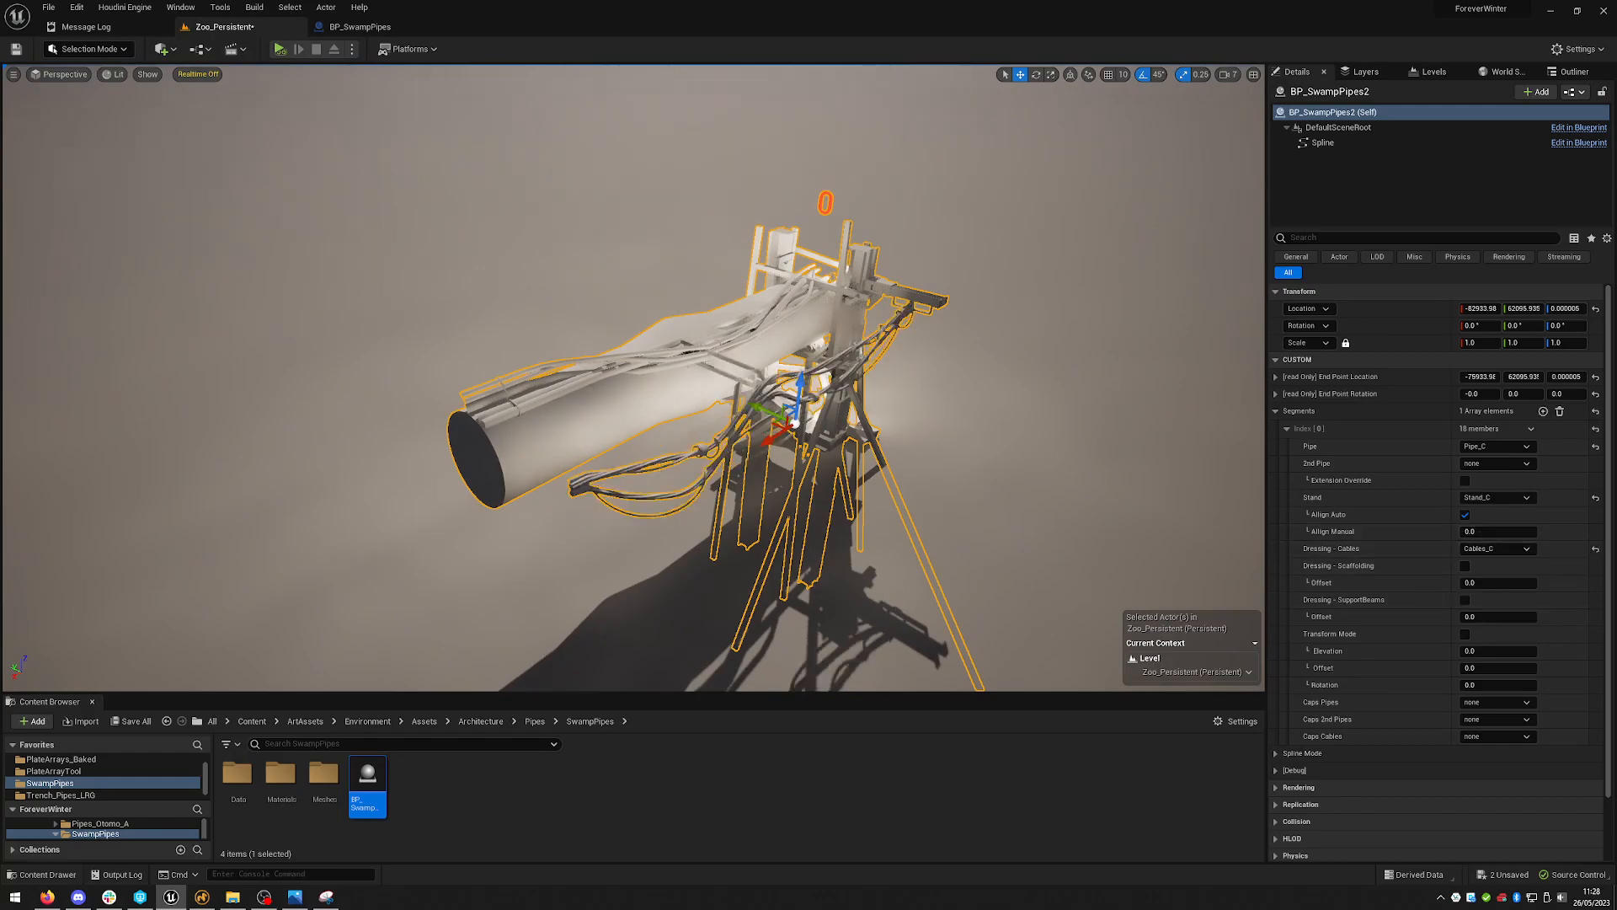
right_drag(1115, 414, 971, 472)
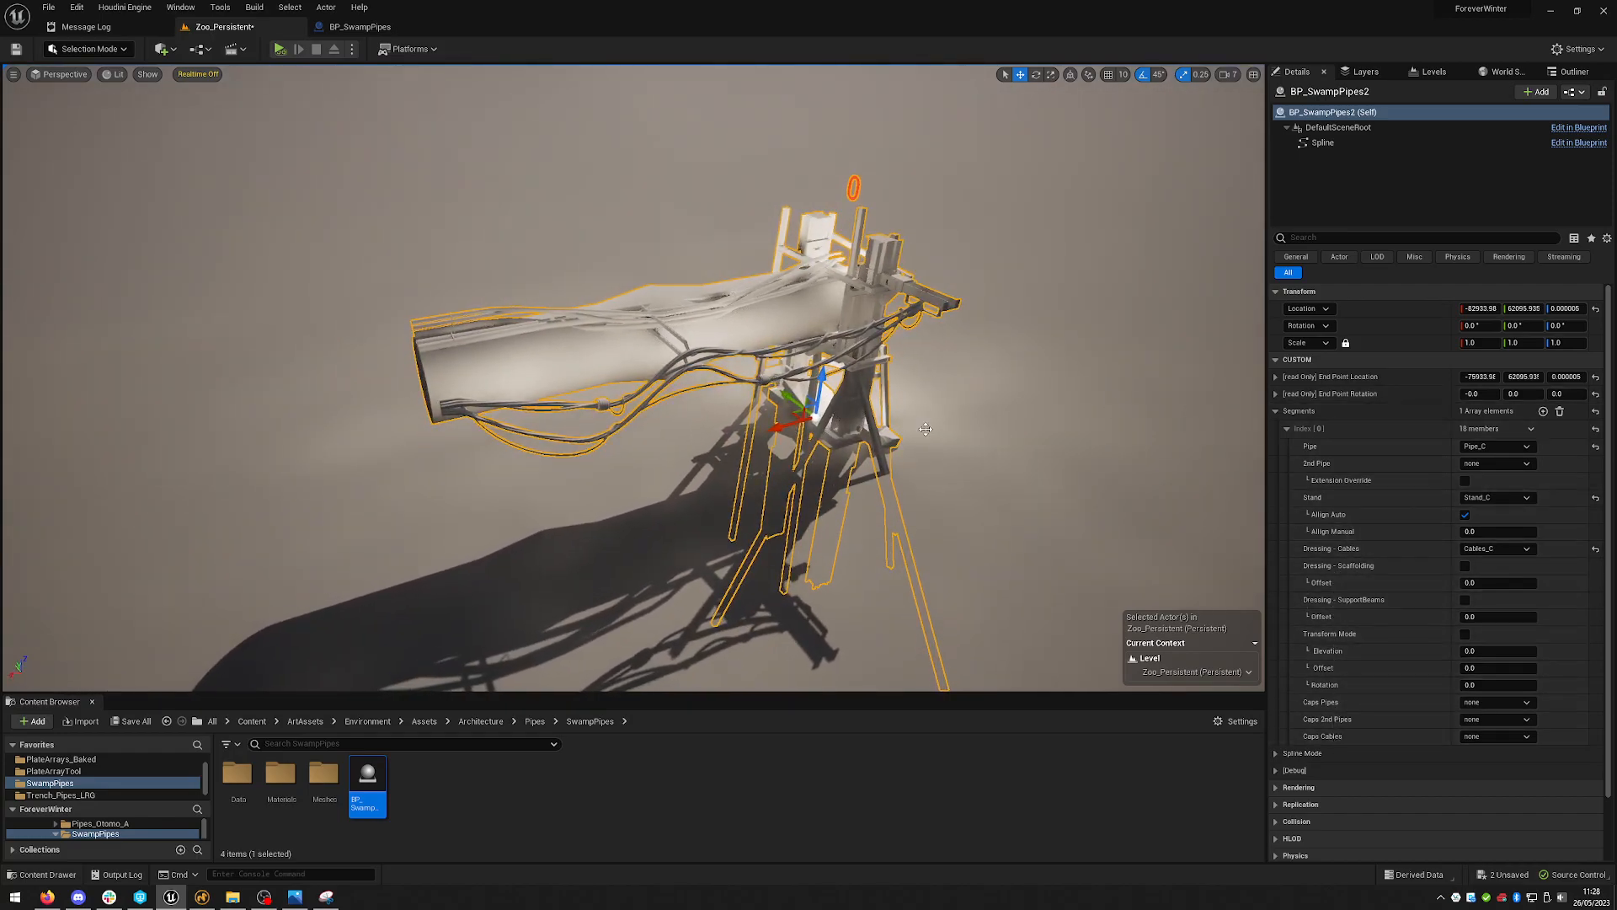
right_drag(865, 449, 801, 455)
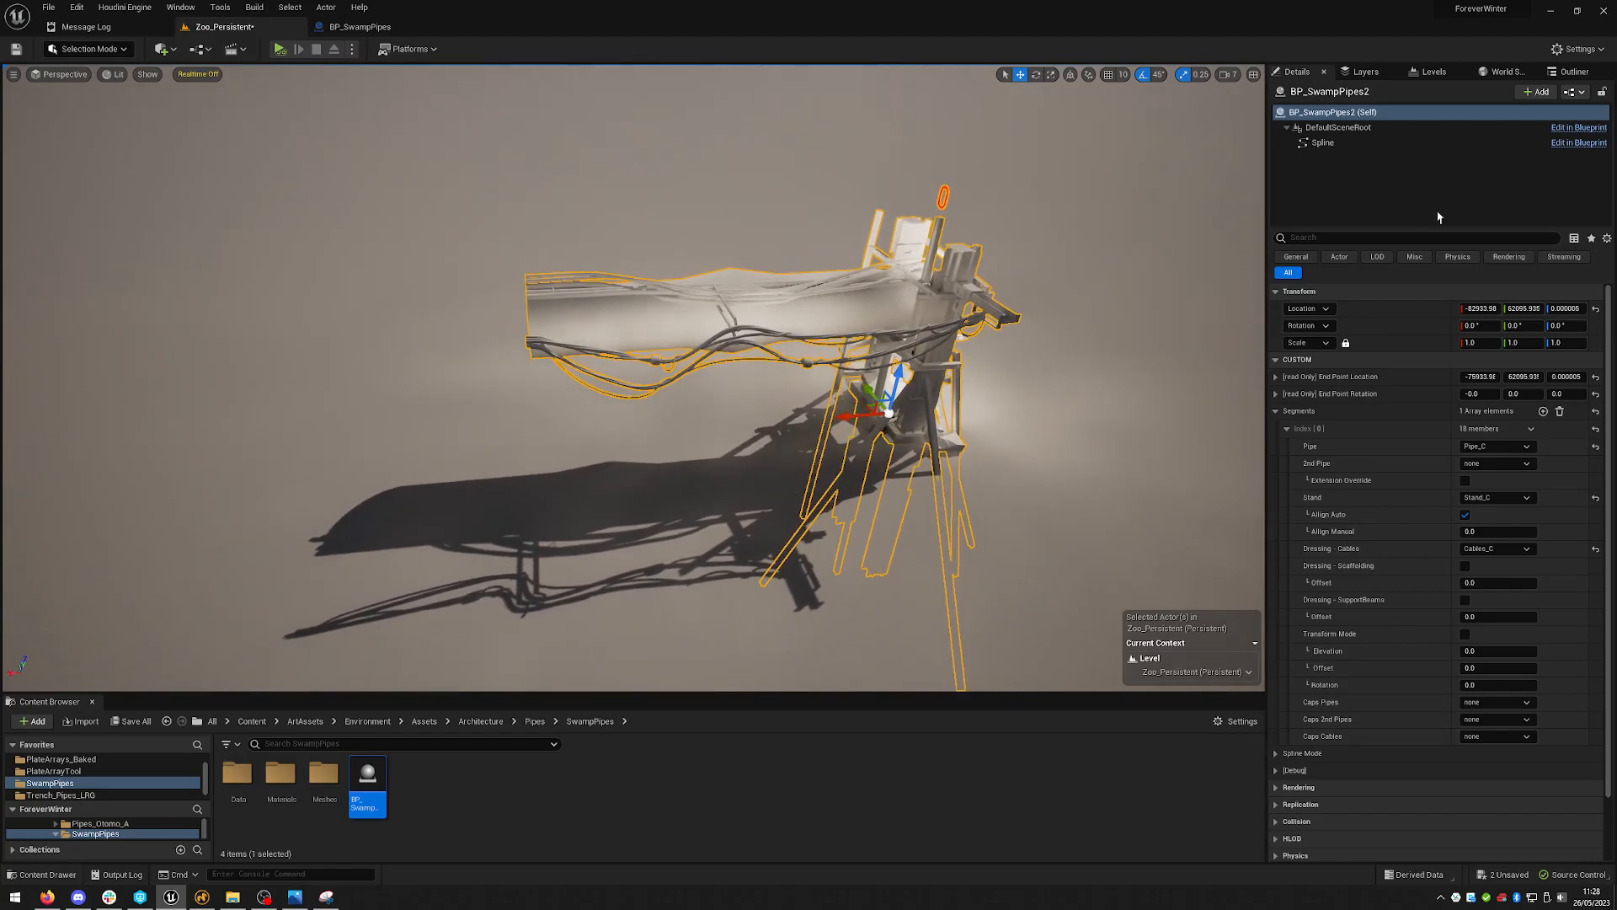
- Add a second segment to the Segments array
click(1544, 412)
right_drag(1065, 433, 910, 381)
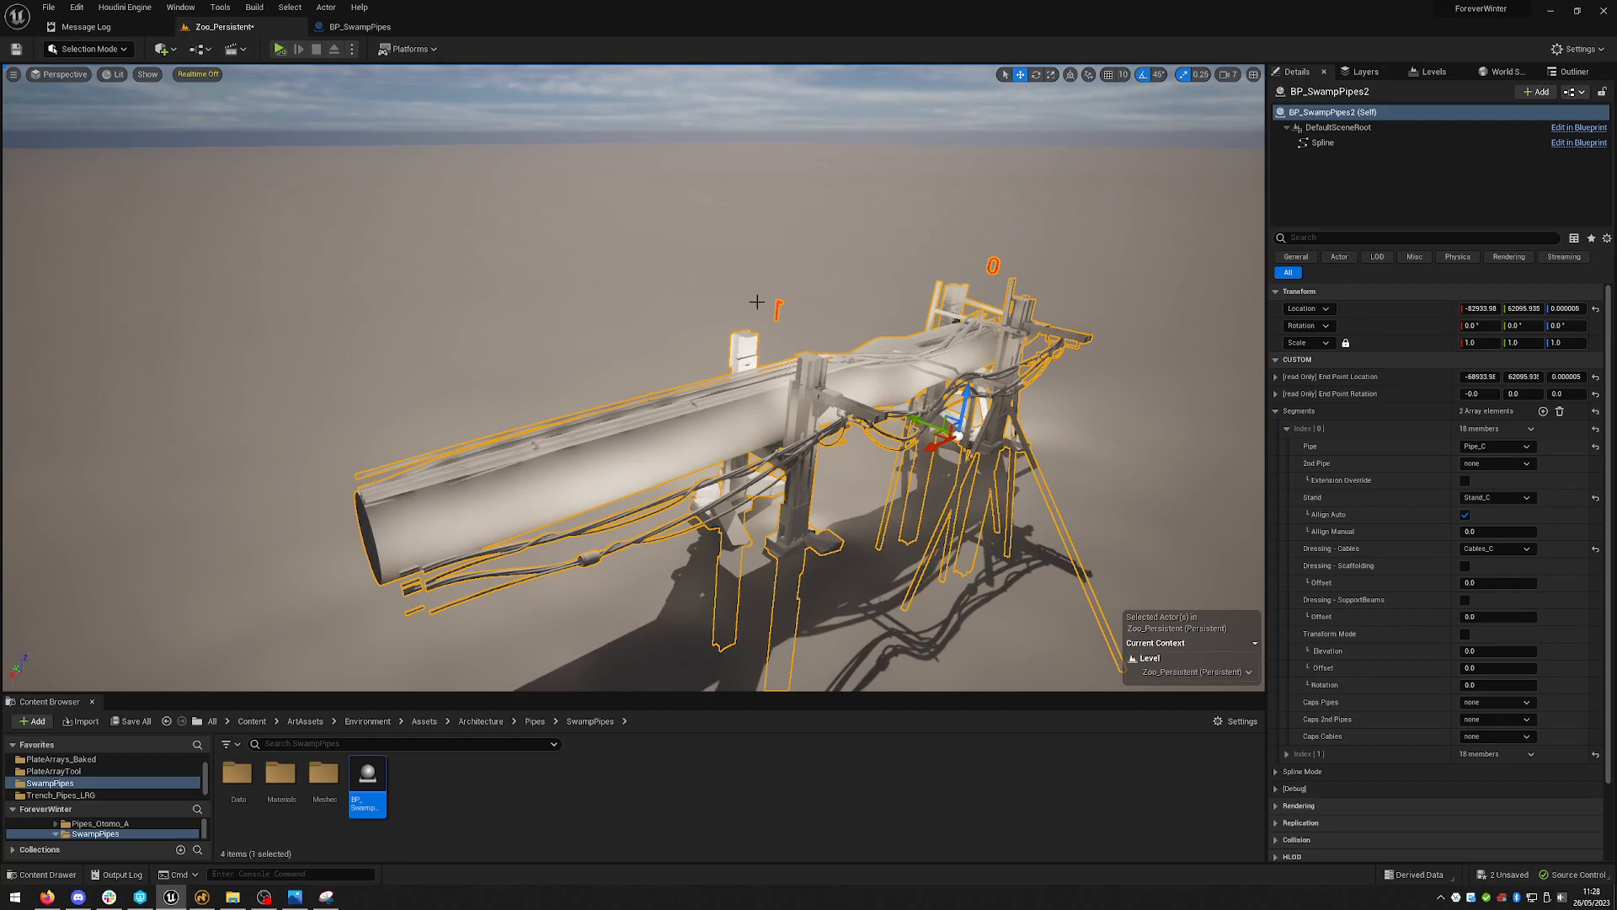
right_drag(1014, 305, 1014, 316)
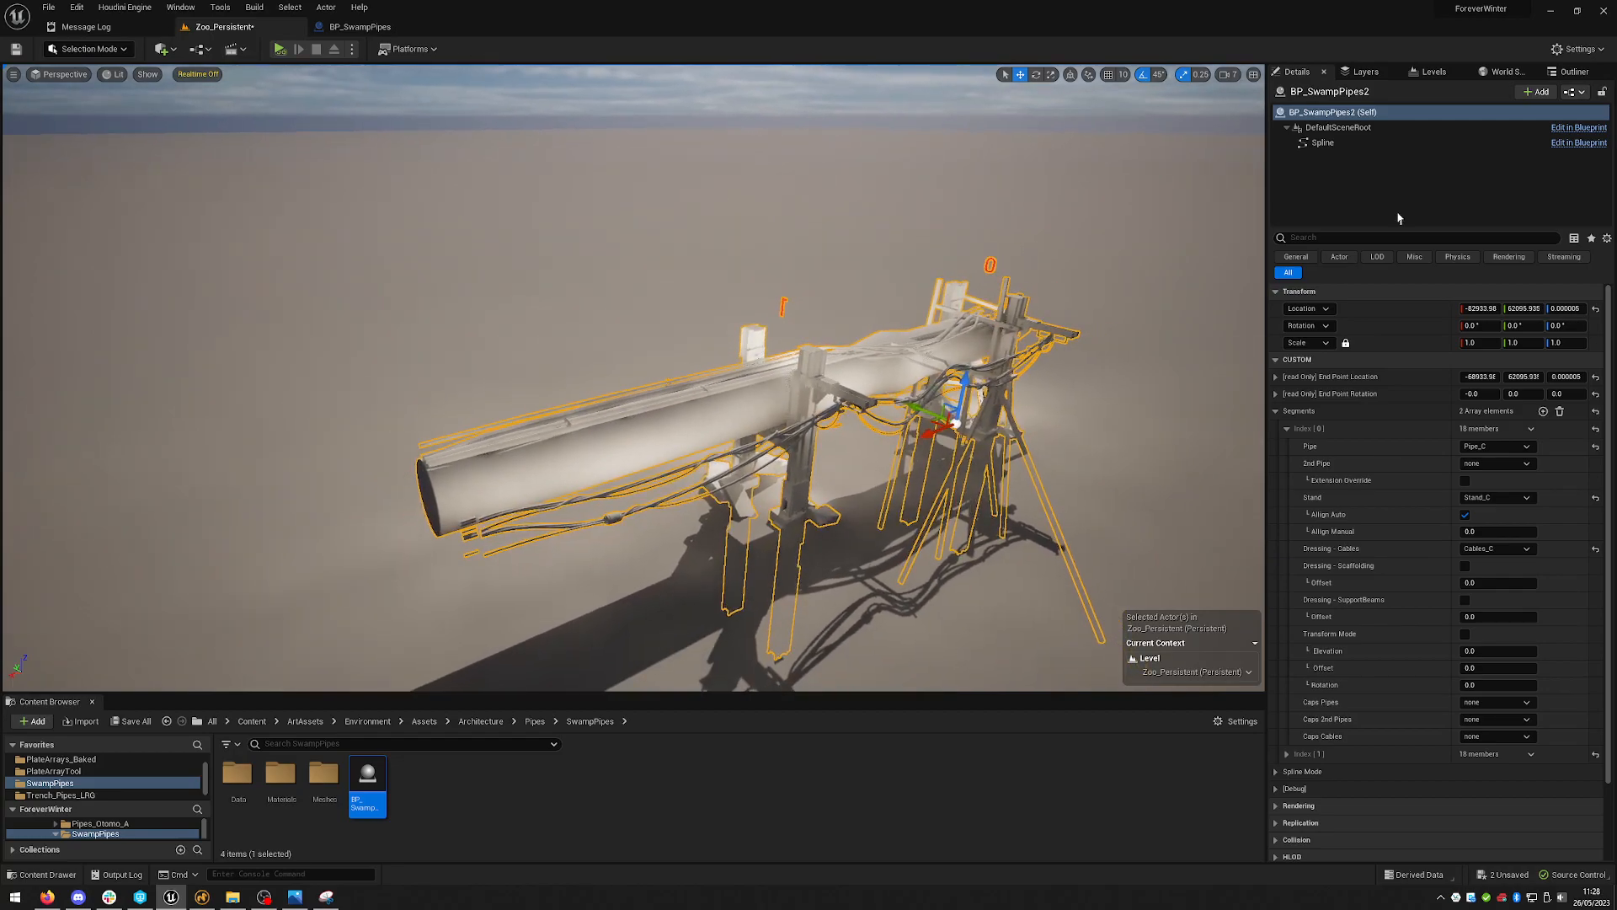
- Add a third segment to the Segments array and collapse the first segment's settings
click(1543, 412)
right_drag(634, 360, 633, 360)
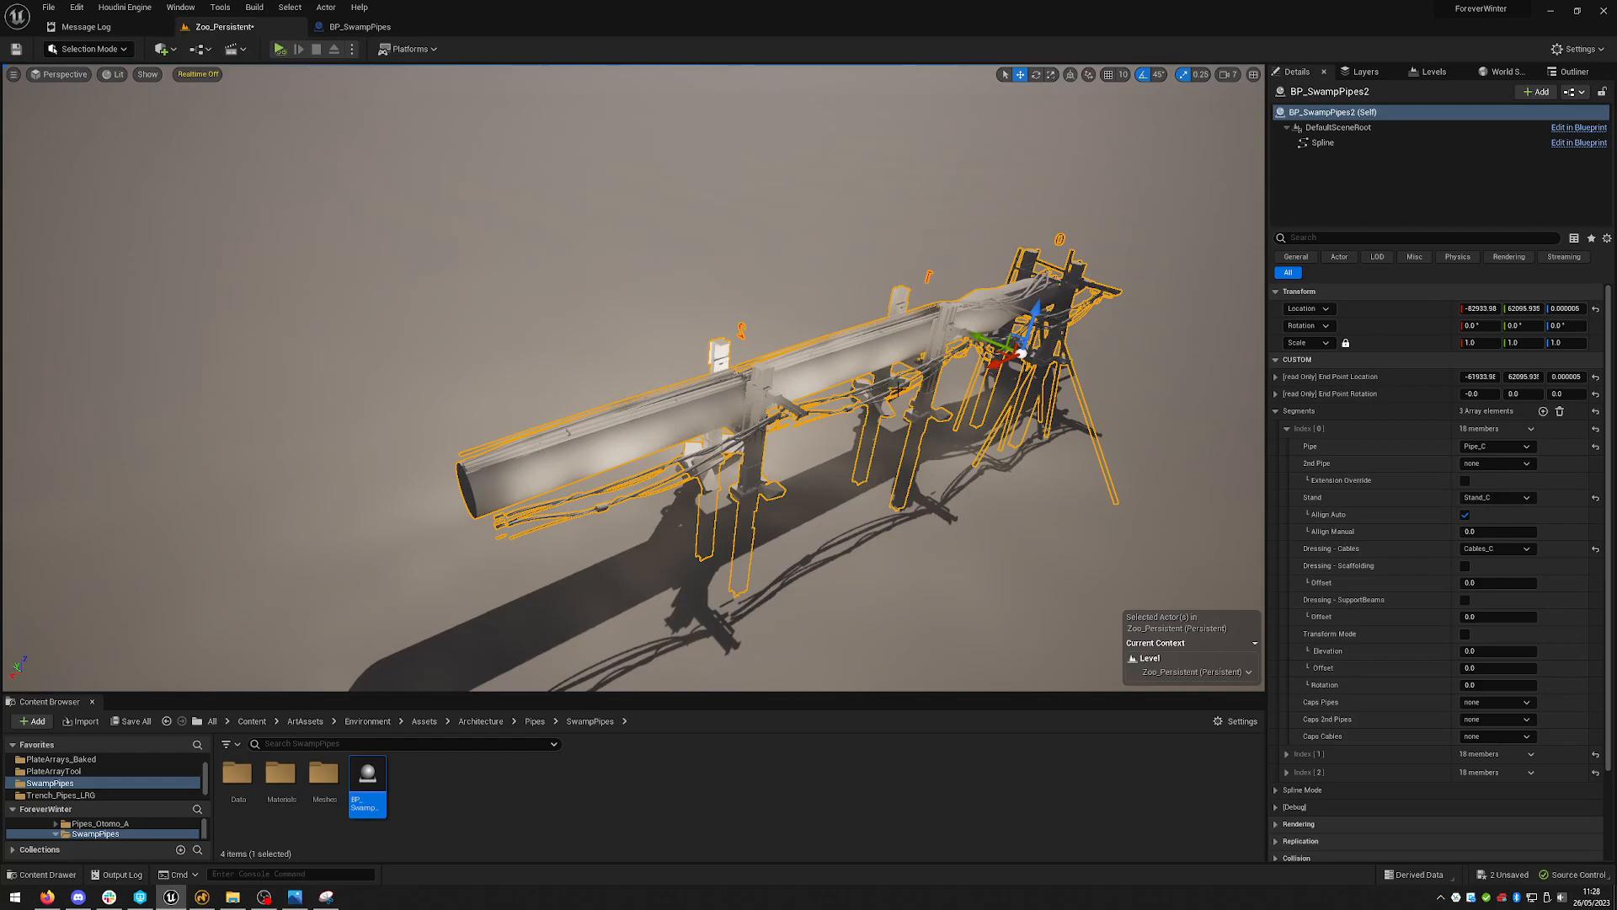
click(1281, 428)
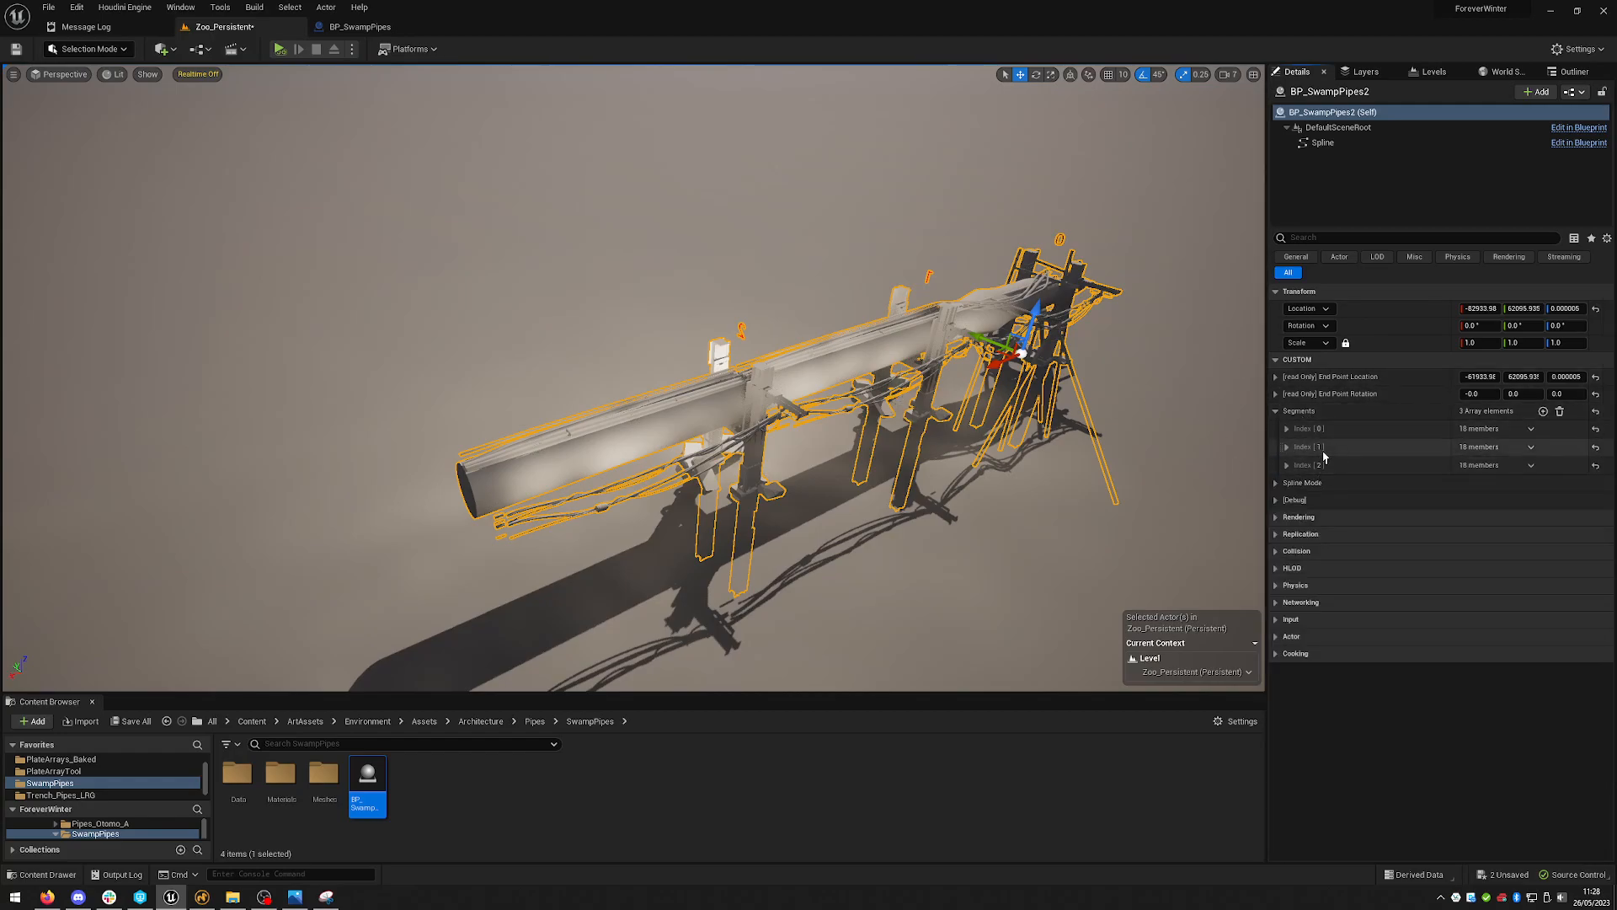
alt+drag(1095, 413, 820, 261)
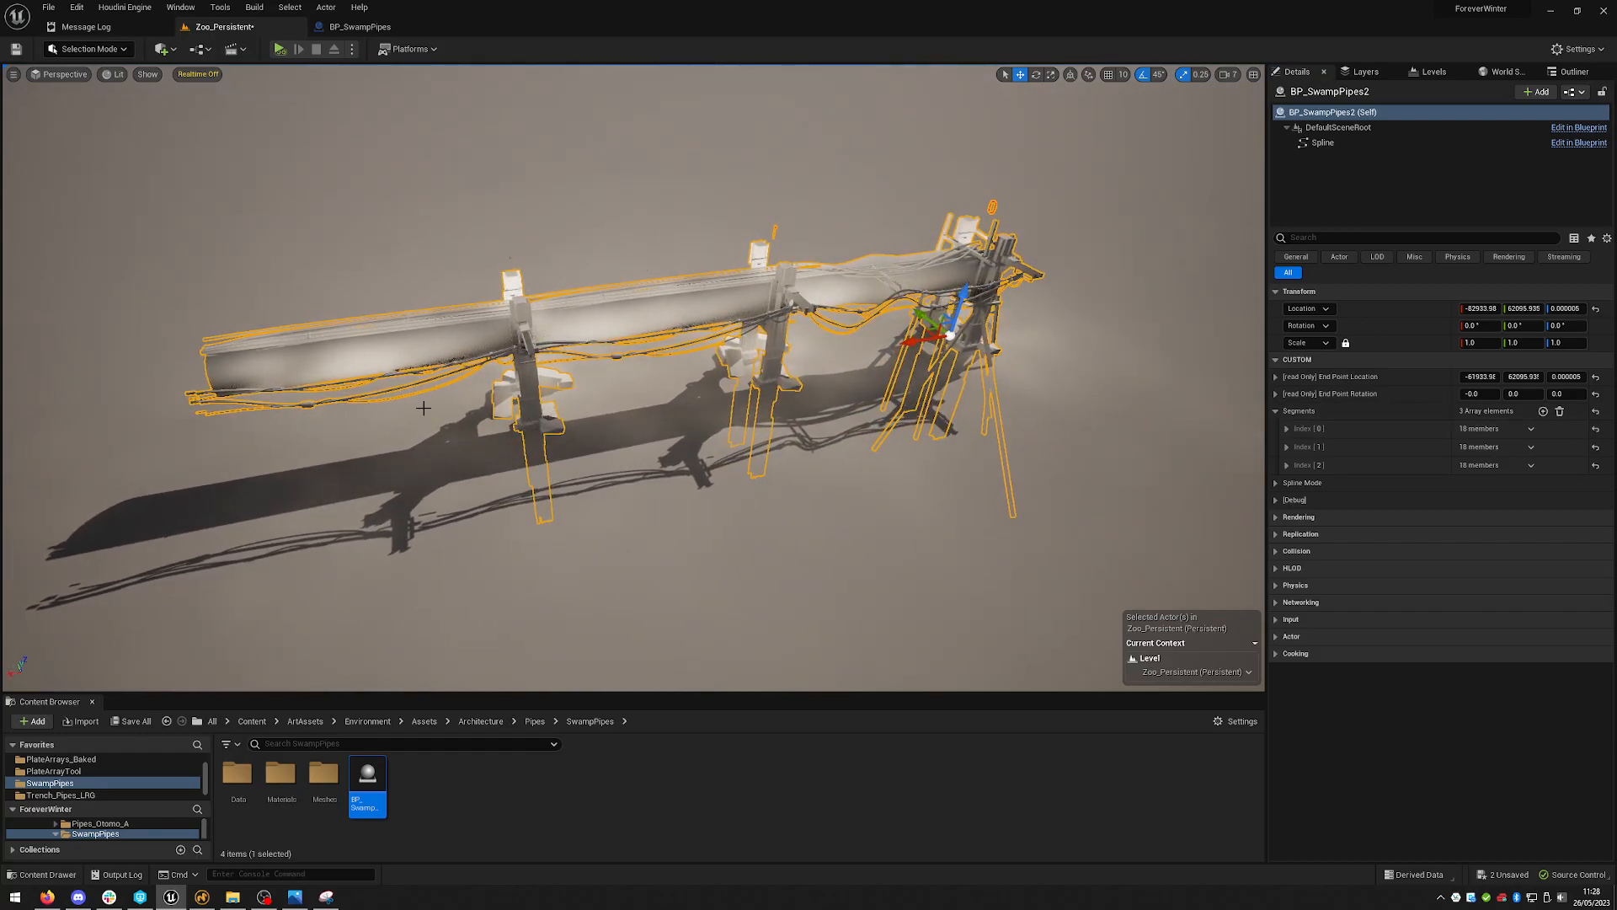
alt+drag(1069, 362, 740, 321)
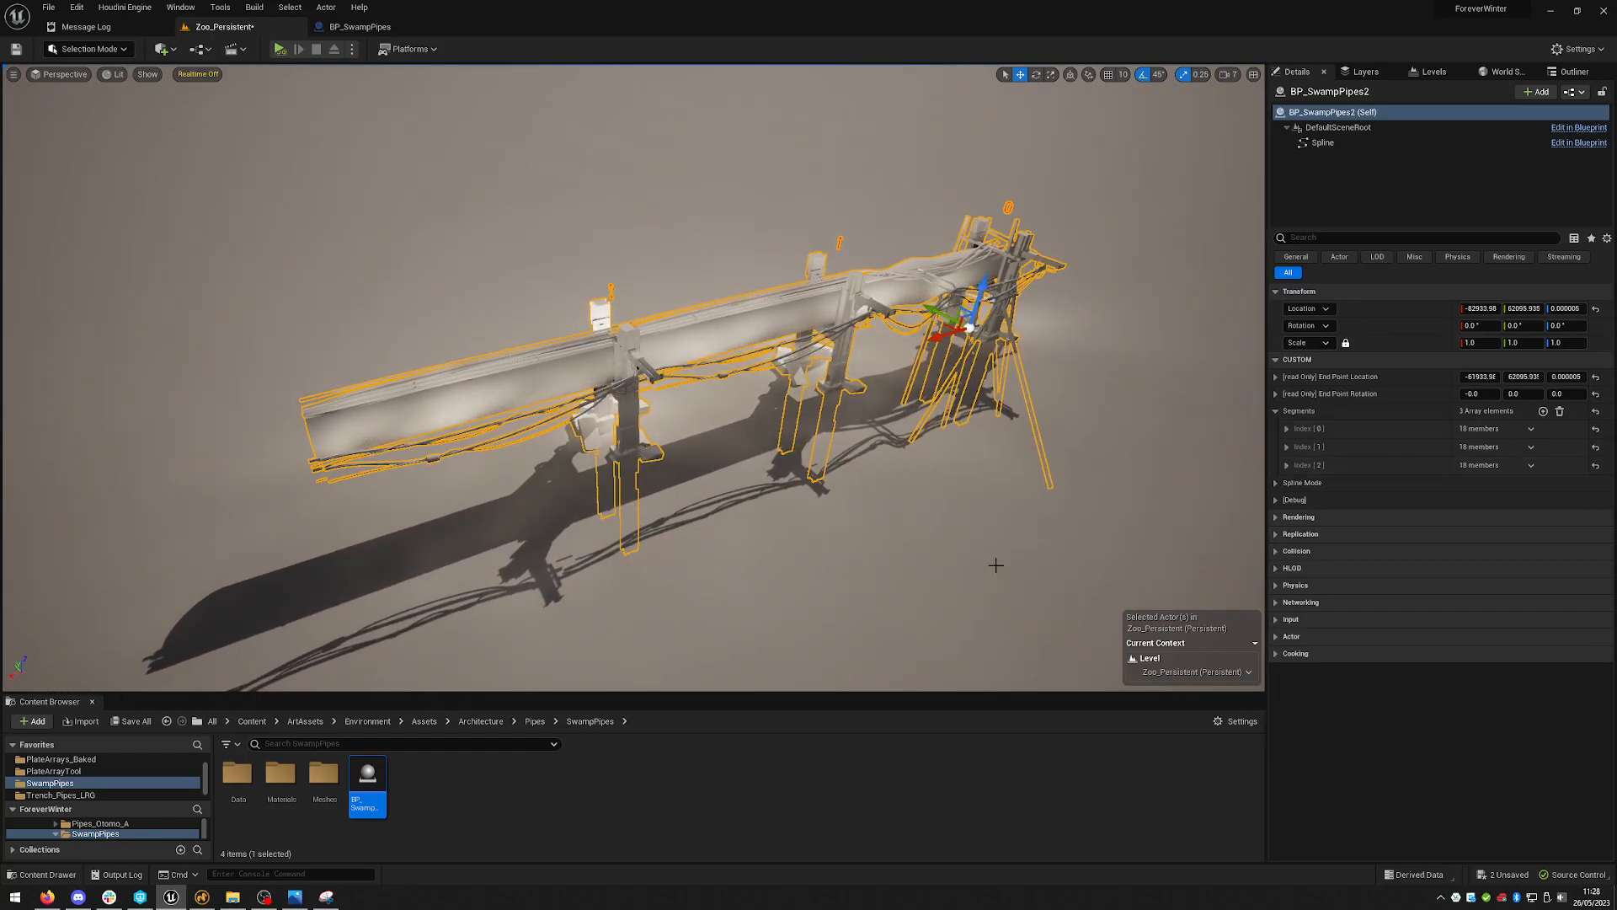
- Expand the second segment's settings and enable its Dressing - Scaffolding
right_drag(1040, 465, 929, 383)
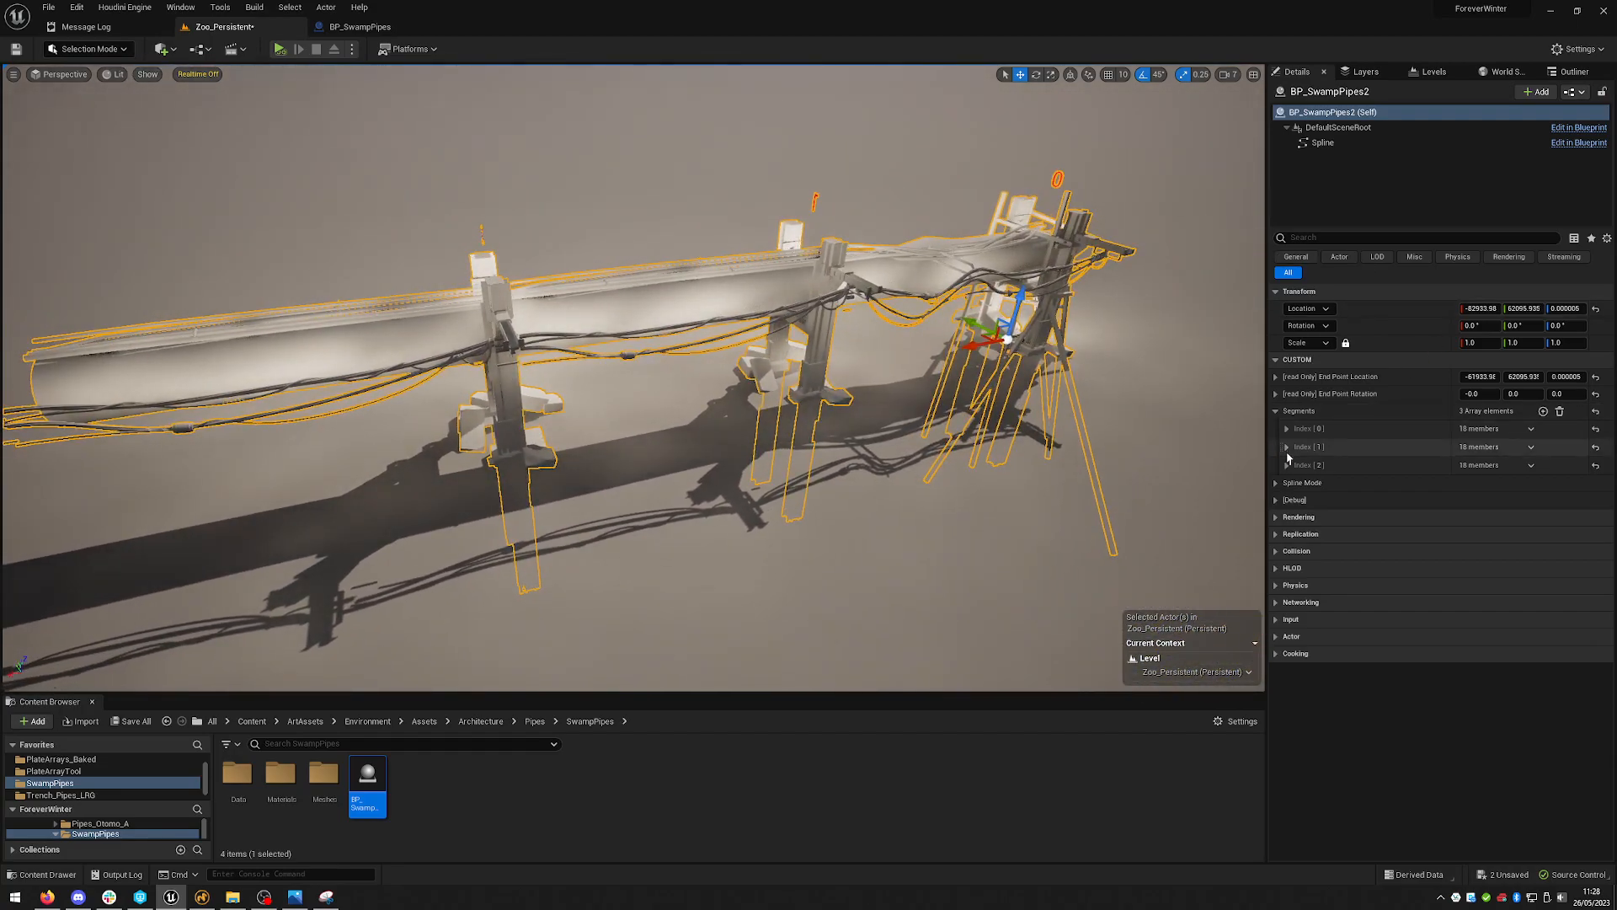
click(1301, 450)
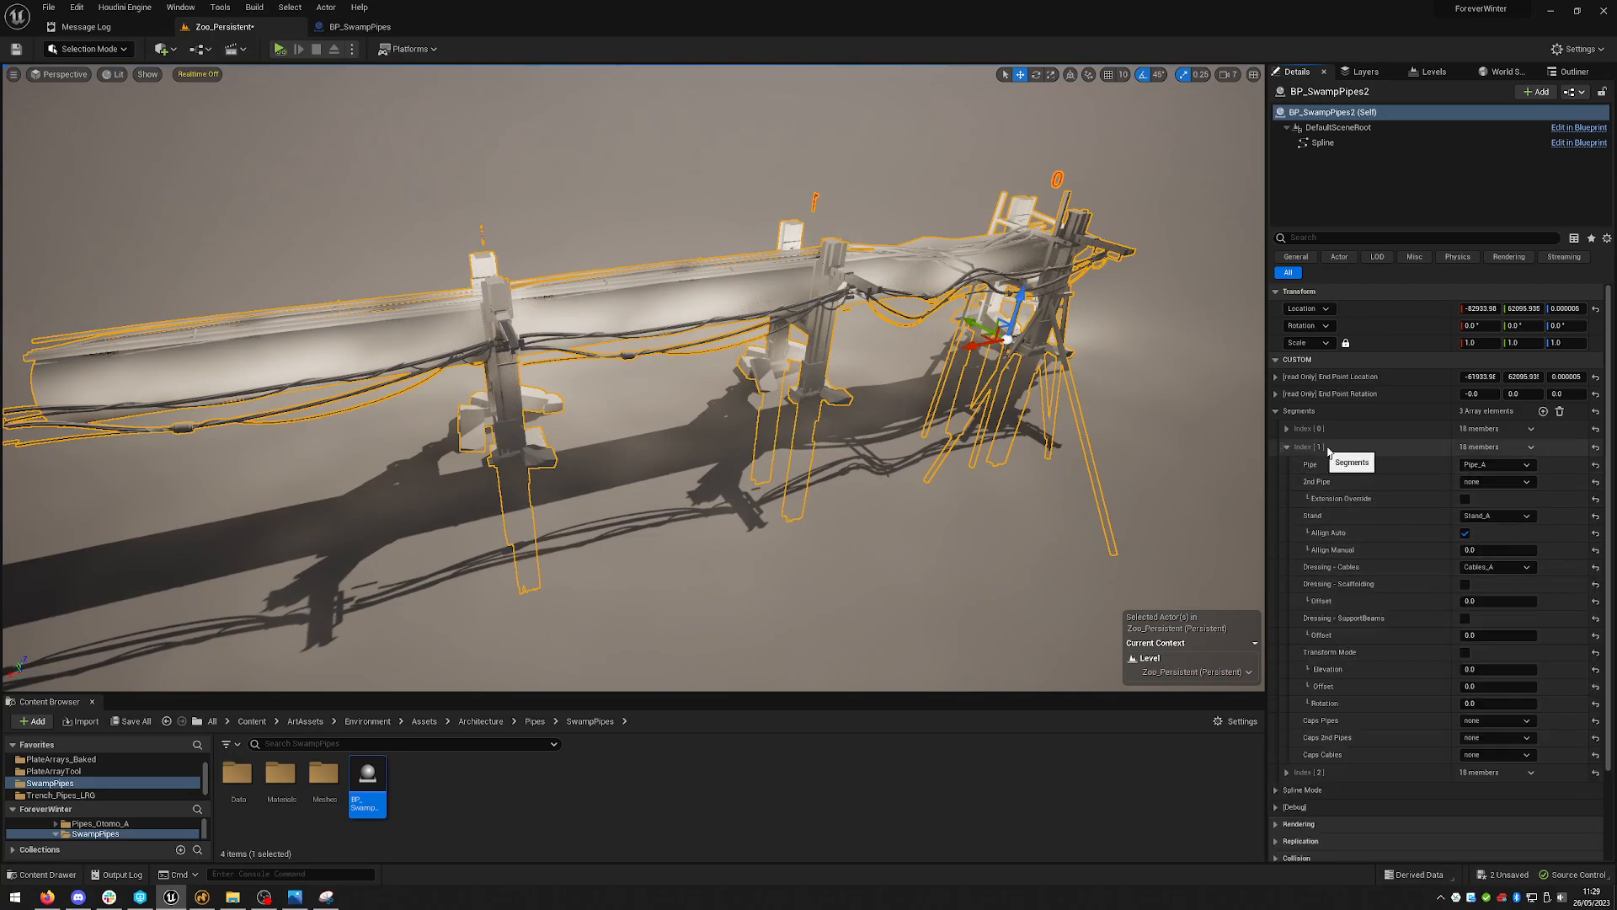
click(1465, 584)
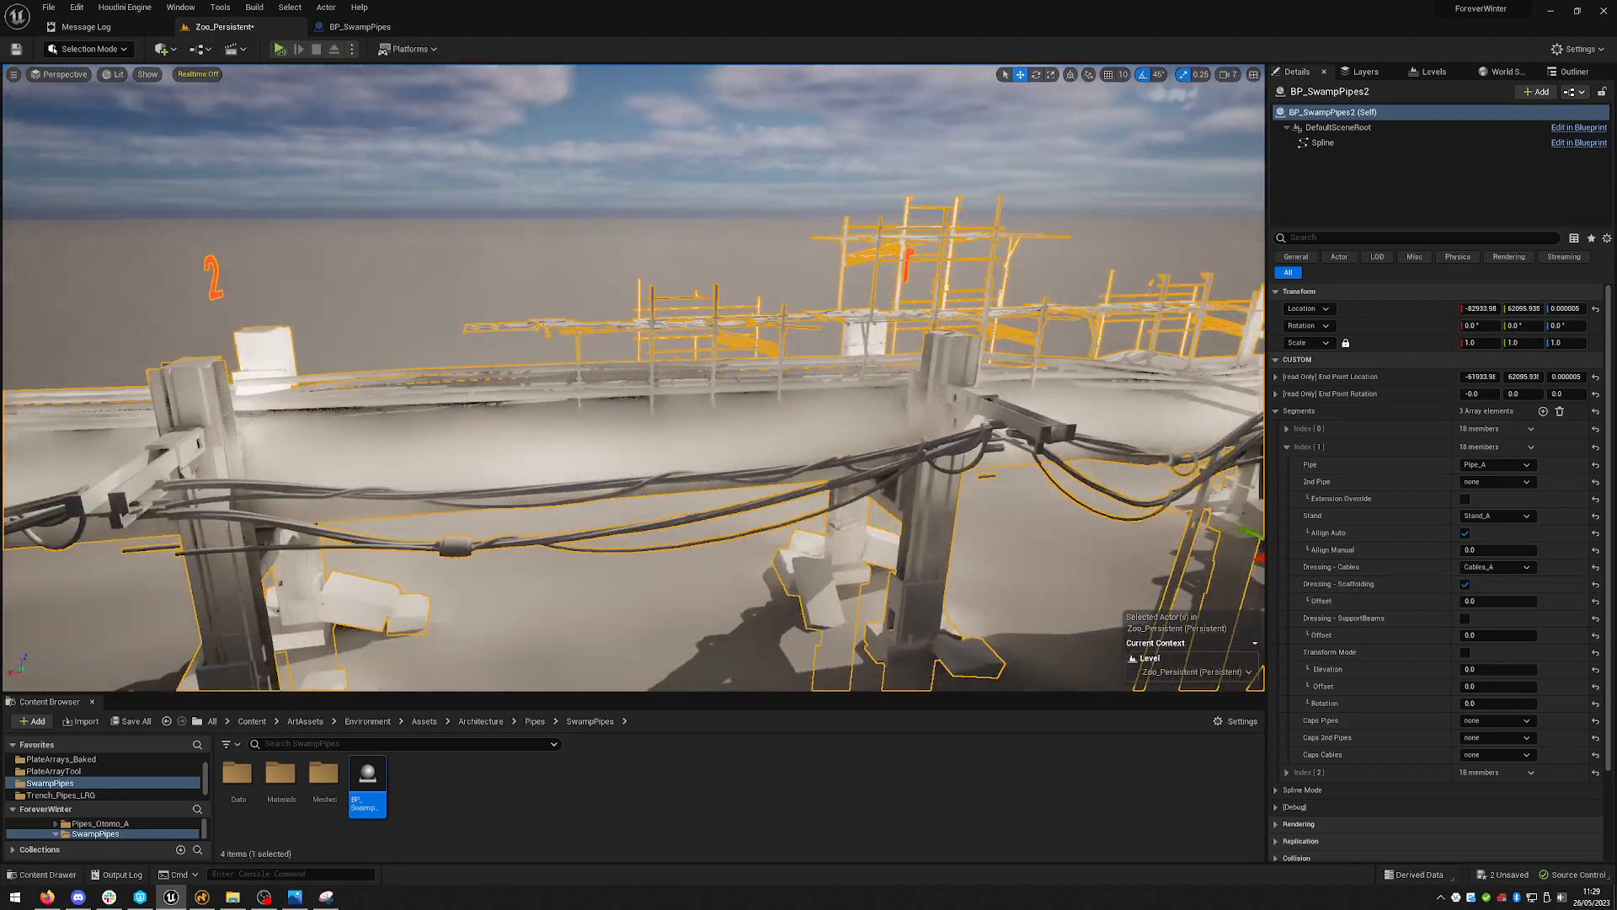
- Set the second segment's scaffolding Offset to 15
mouse_move(952, 301)
right_down()
mouse_move(914, 290)
mouse_move(953, 301)
right_up()
key(s)
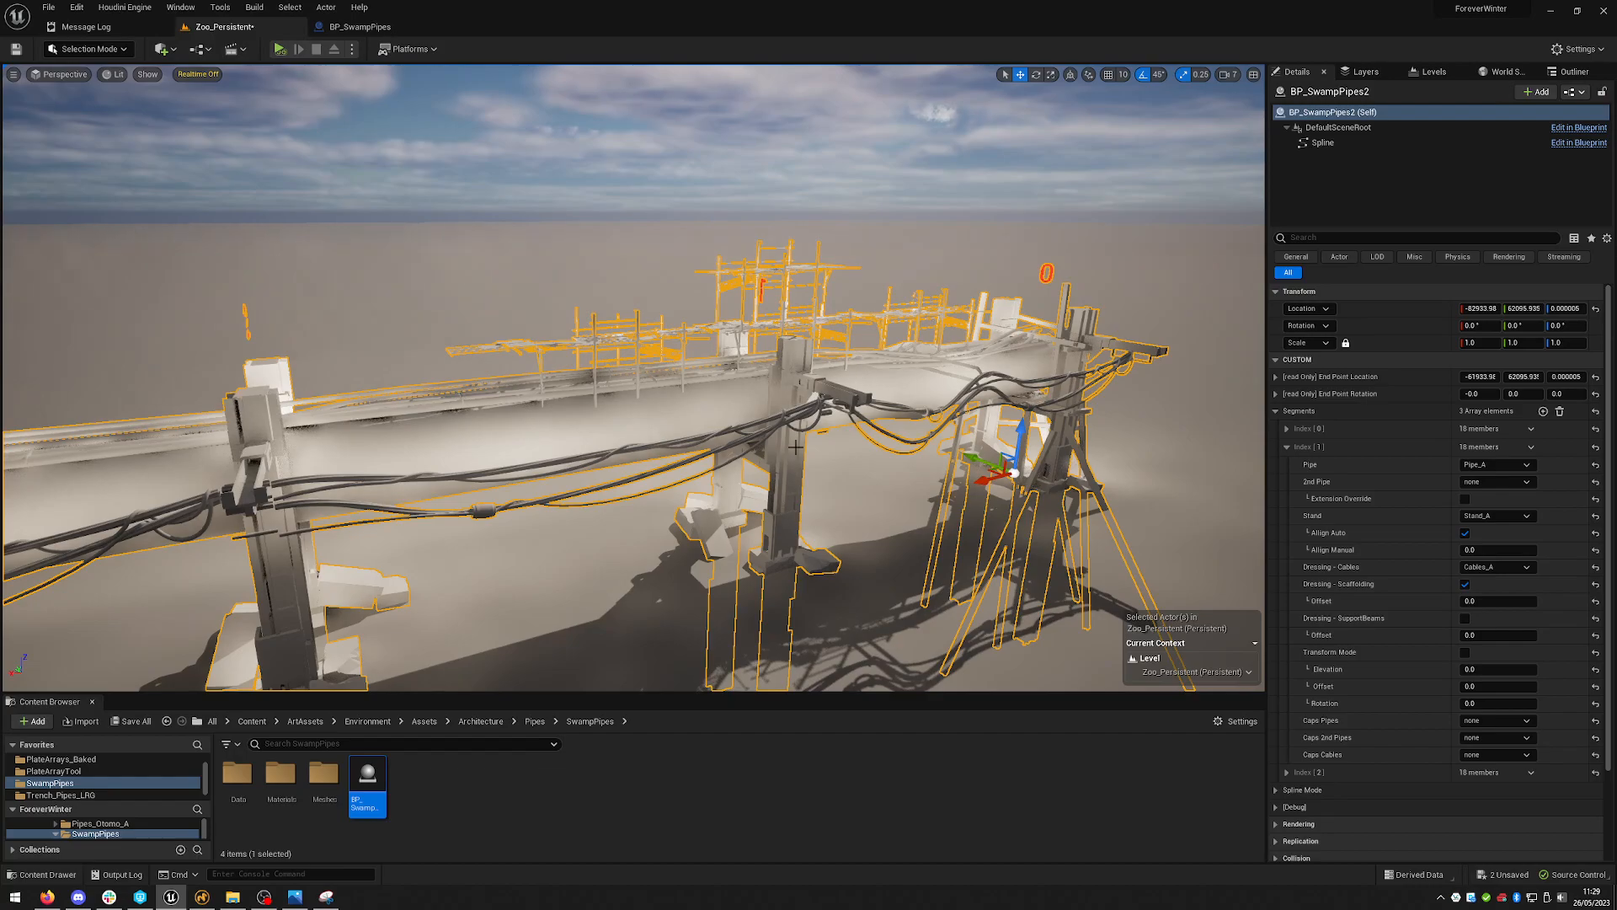
key(s)
mouse_move(912, 381)
right_down()
mouse_move(935, 408)
mouse_move(913, 413)
right_up()
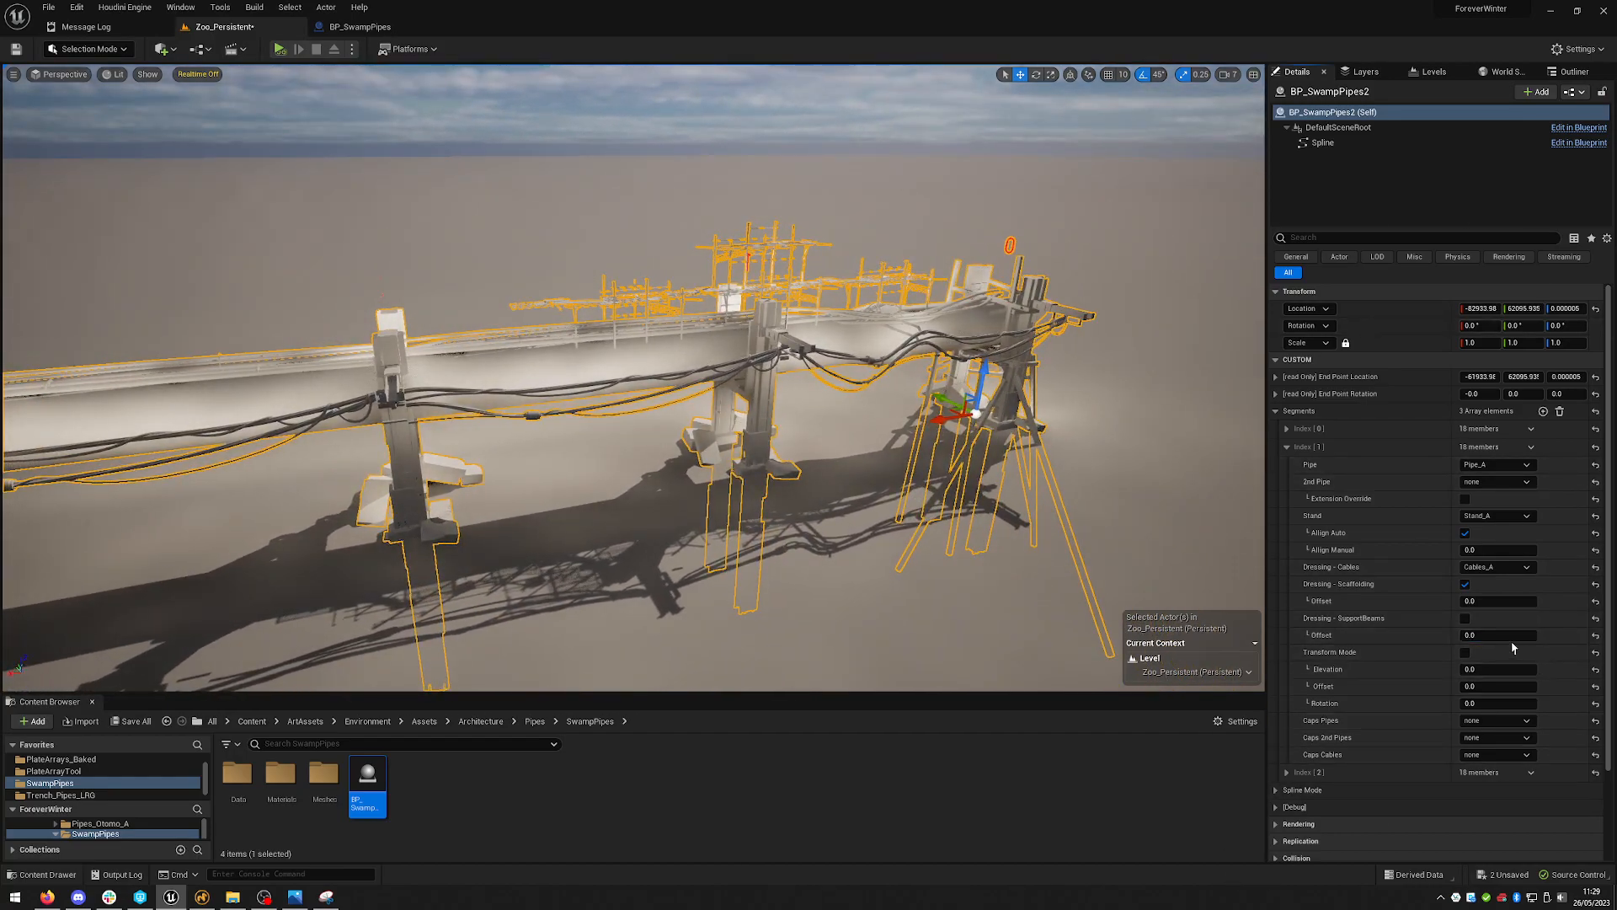
text(15)
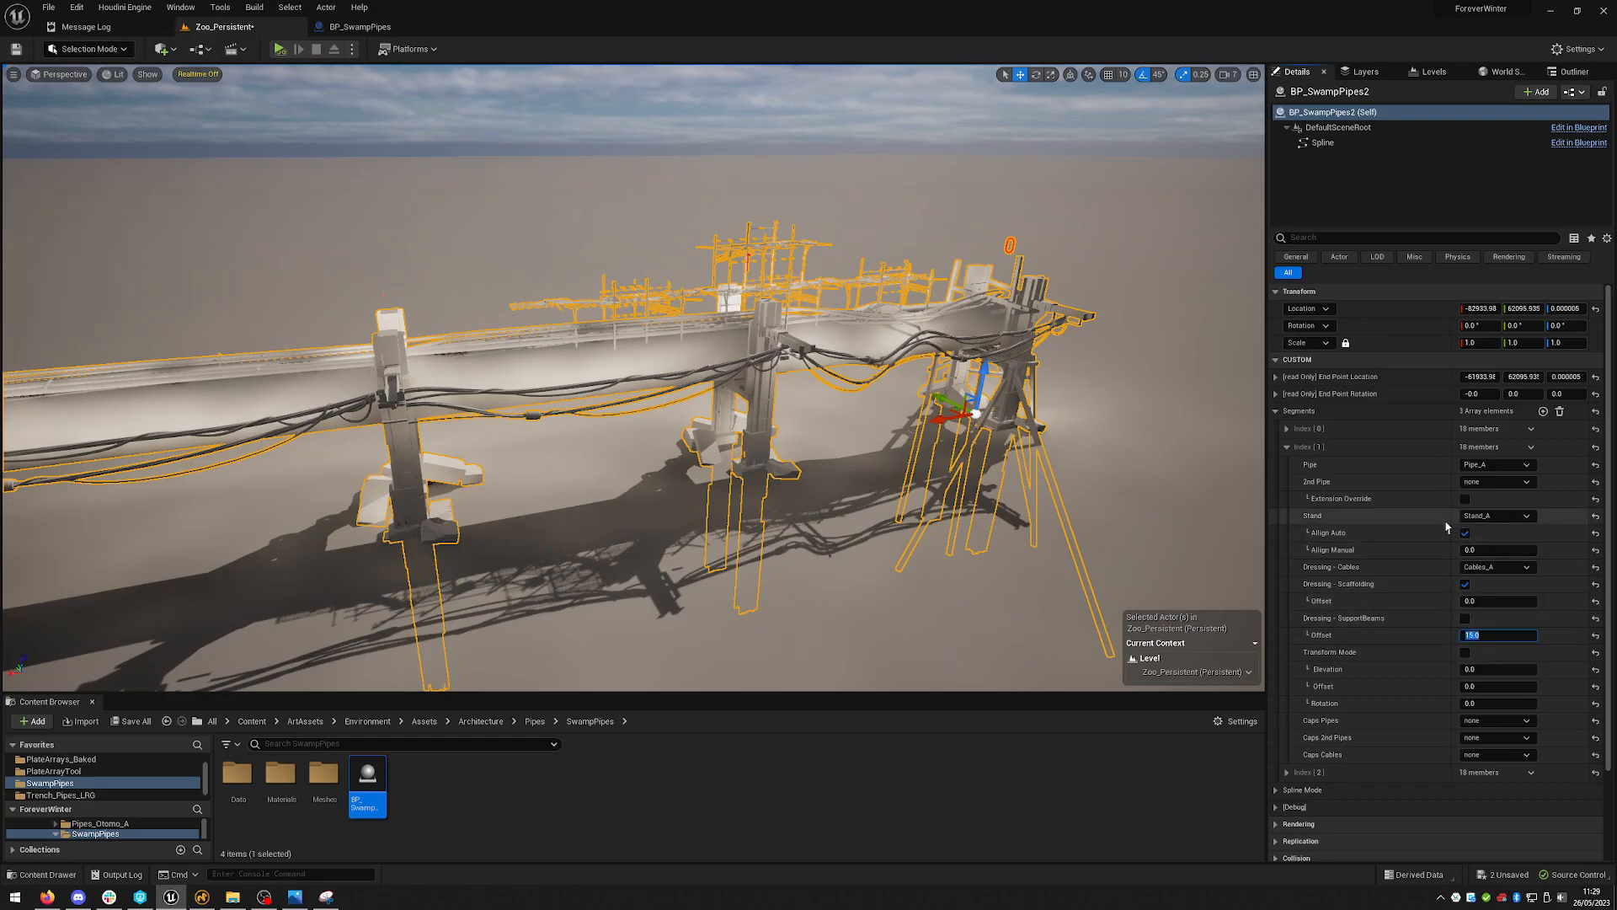
key(BackSpace)
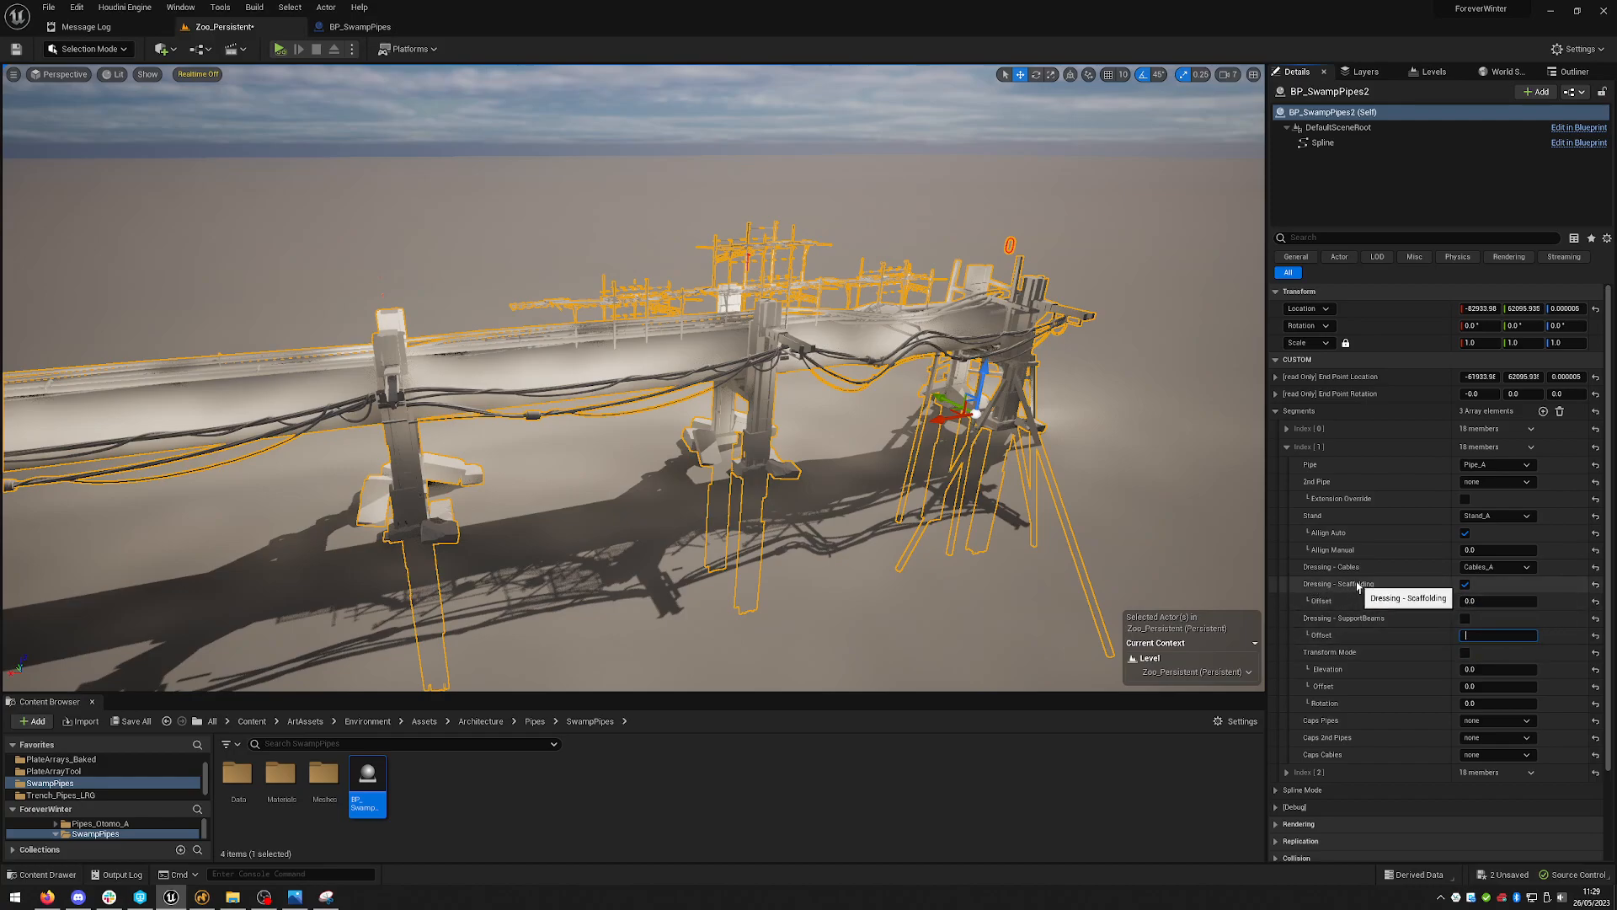
click(1469, 599)
text(15)
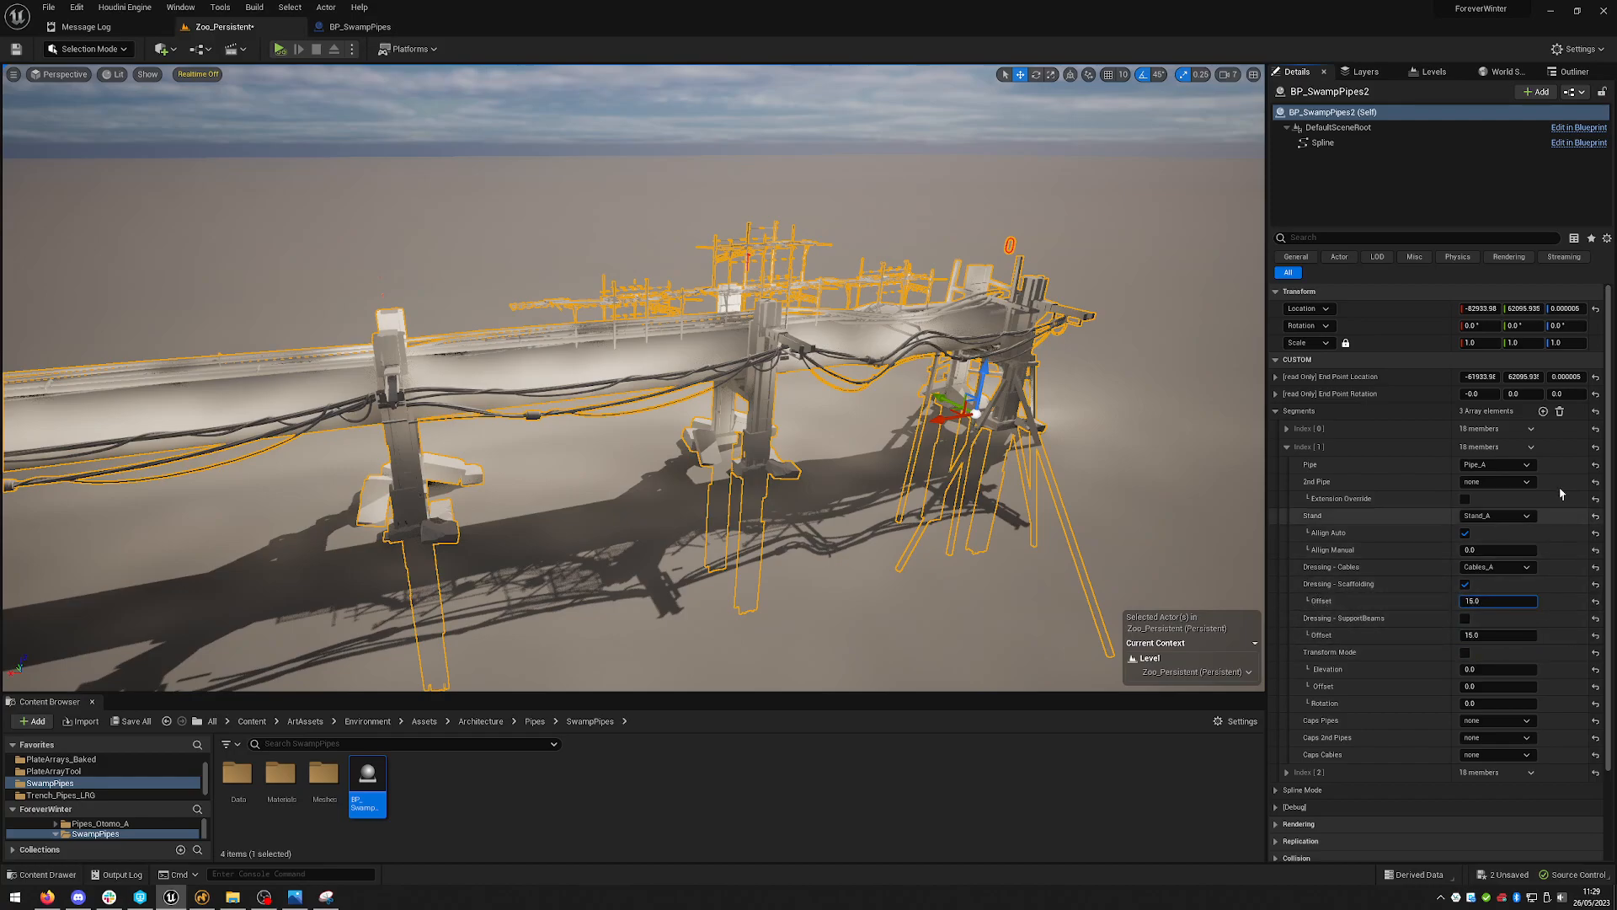
key(Return)
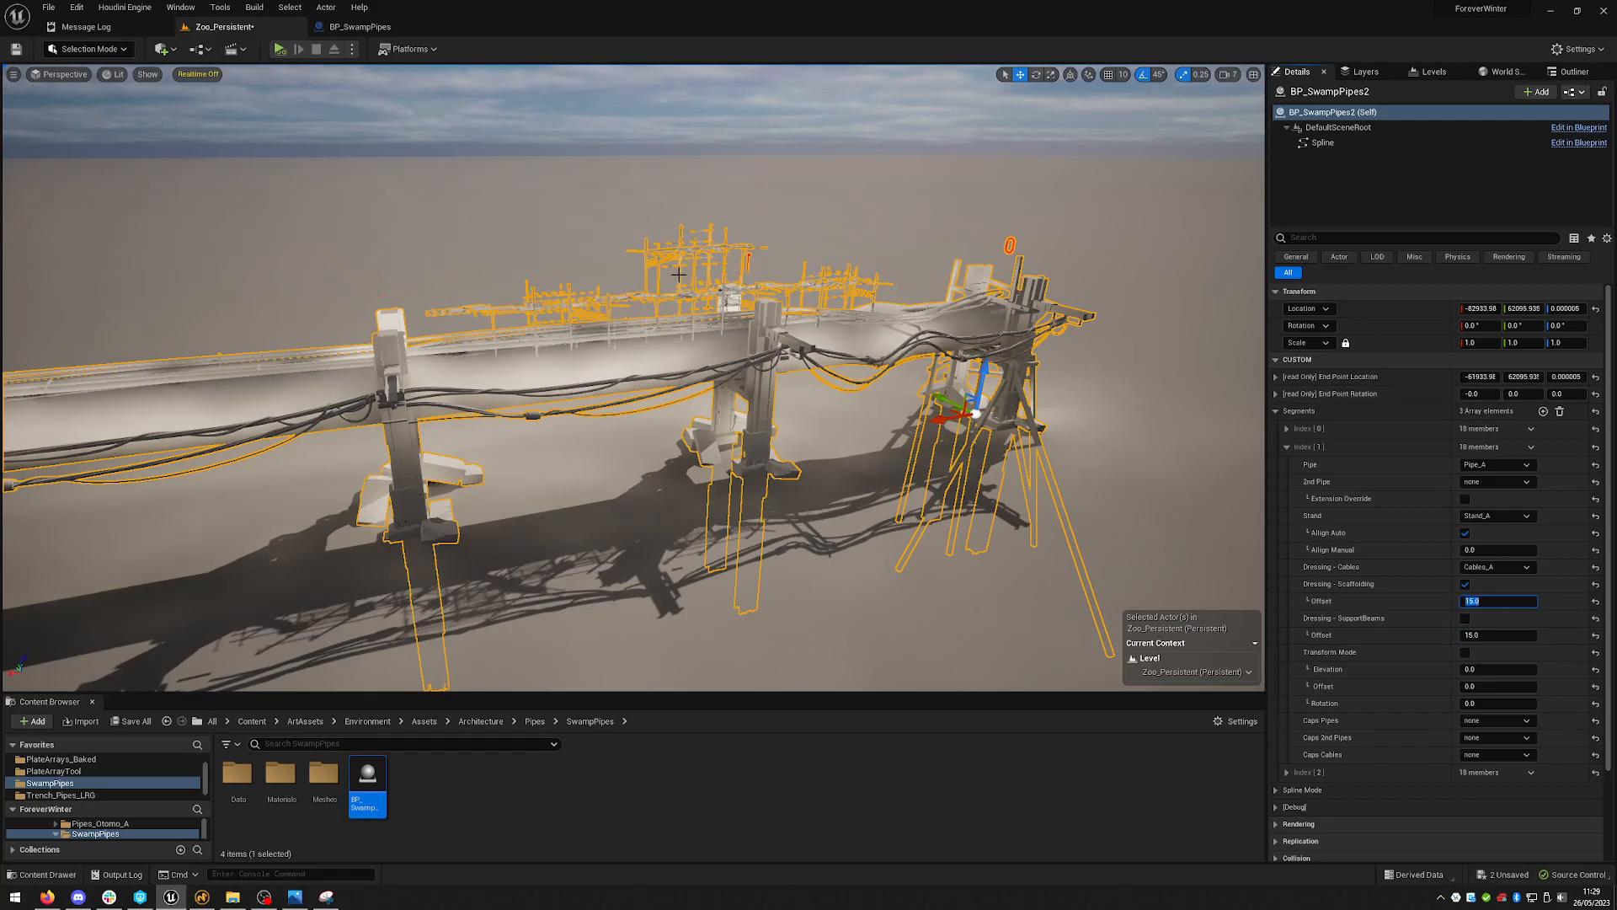
- Enable the second segment's Dressing - SupportBeams and set its Offset to 0
click(1468, 620)
right_drag(962, 460, 1221, 439)
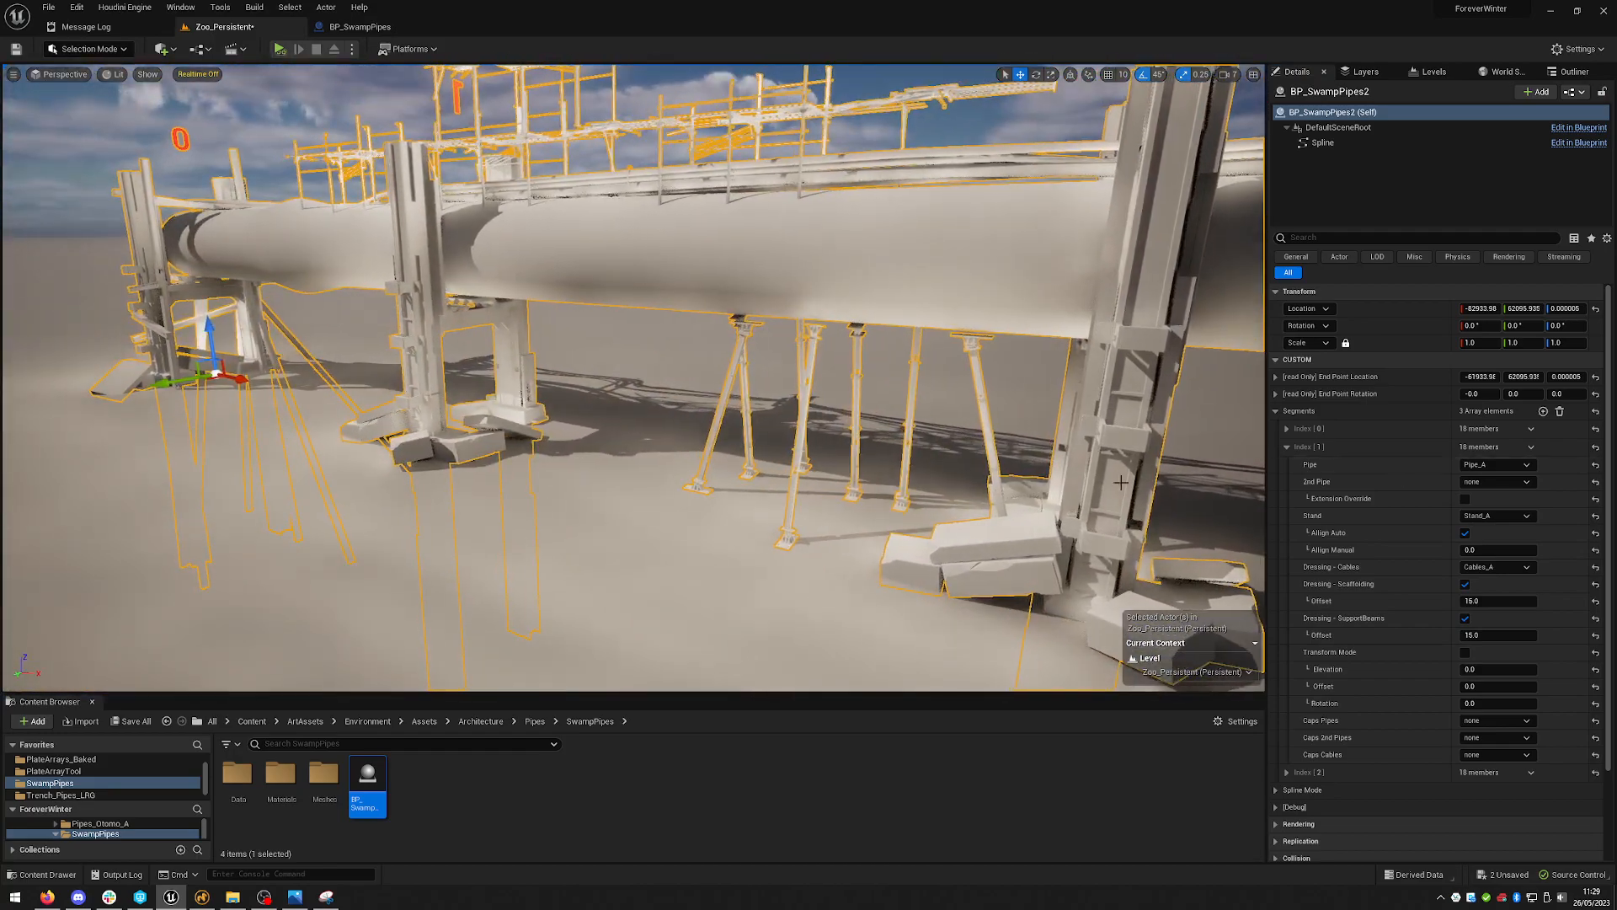
click(1486, 638)
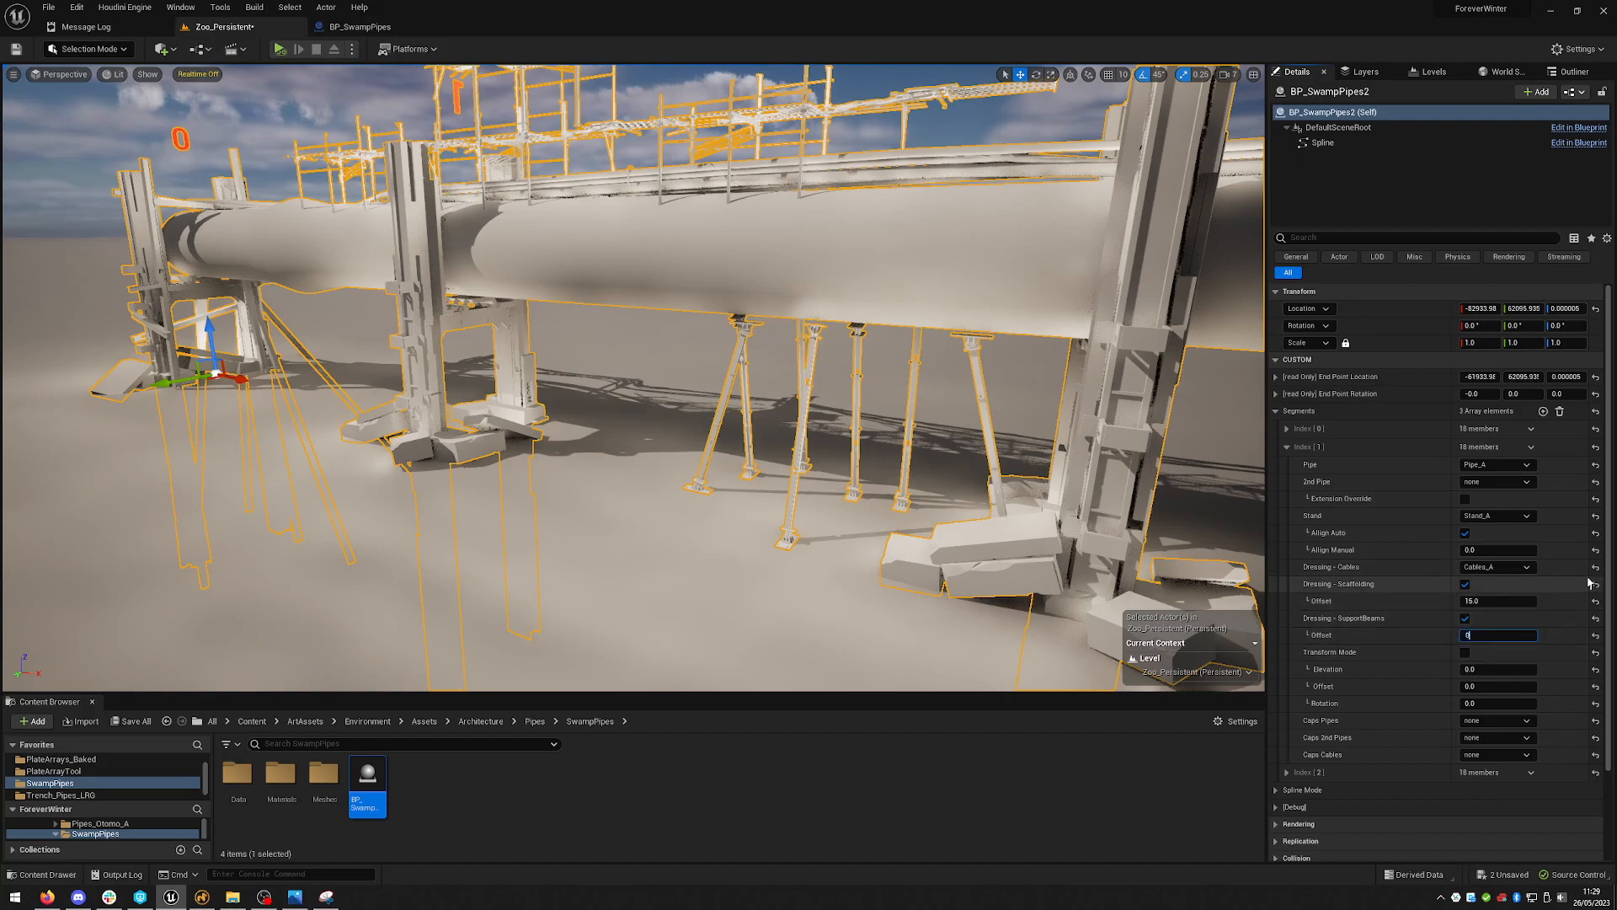
text(0)
key(Return)
- Disable both the scaffolding and support beams dressing on the second segment
right_drag(843, 379, 700, 379)
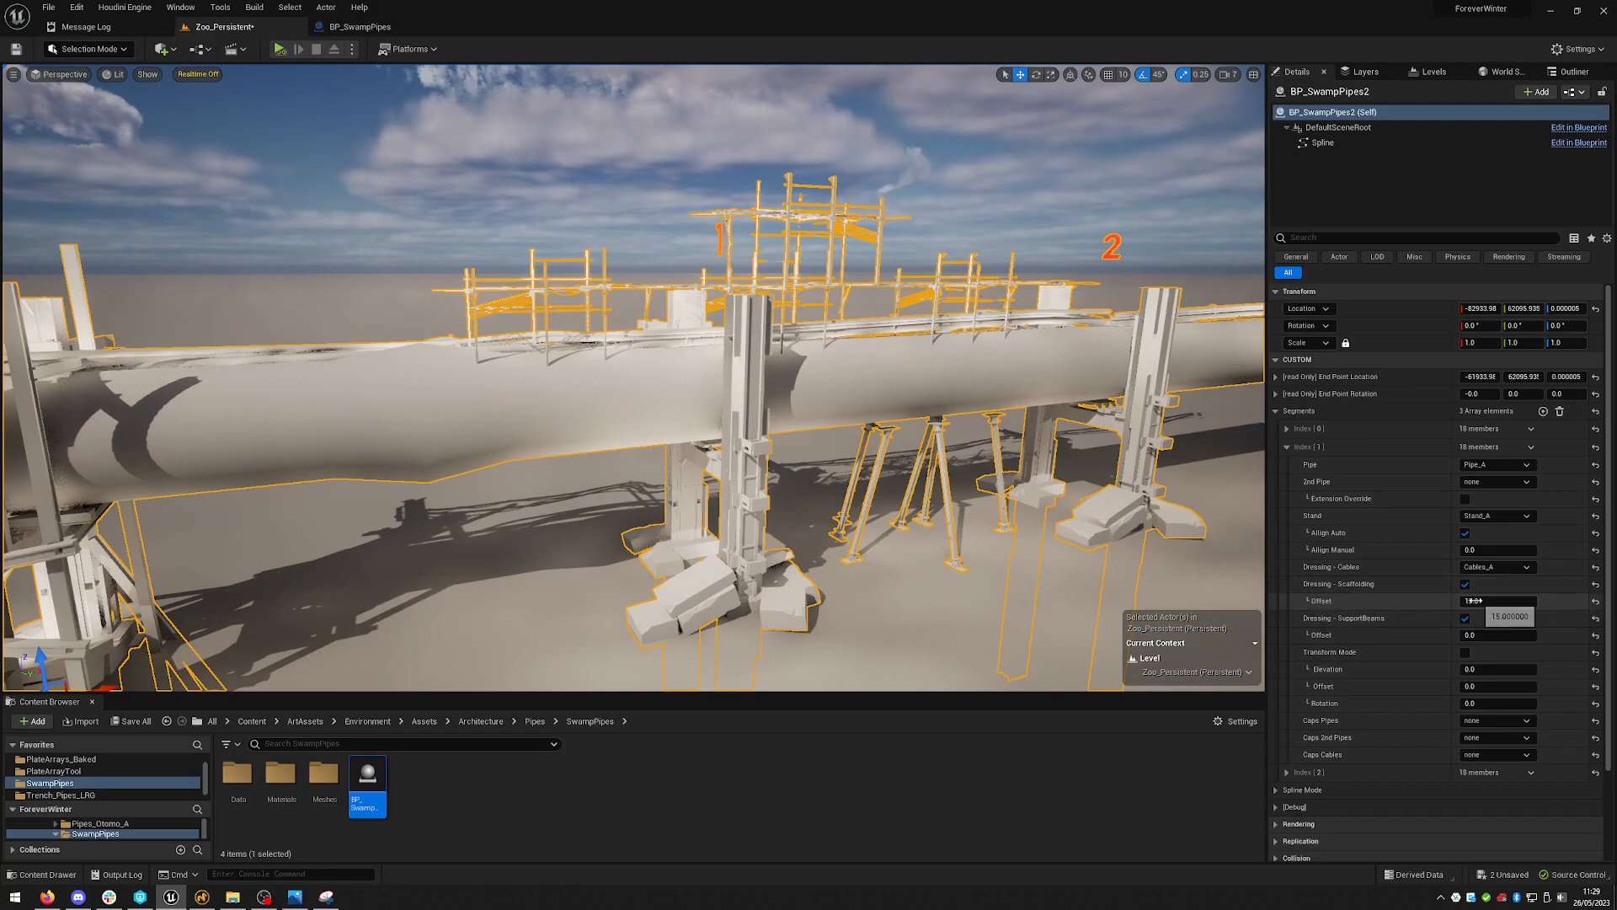
mouse_move(793, 280)
right_down()
mouse_move(807, 269)
mouse_move(793, 280)
right_up()
key(d)
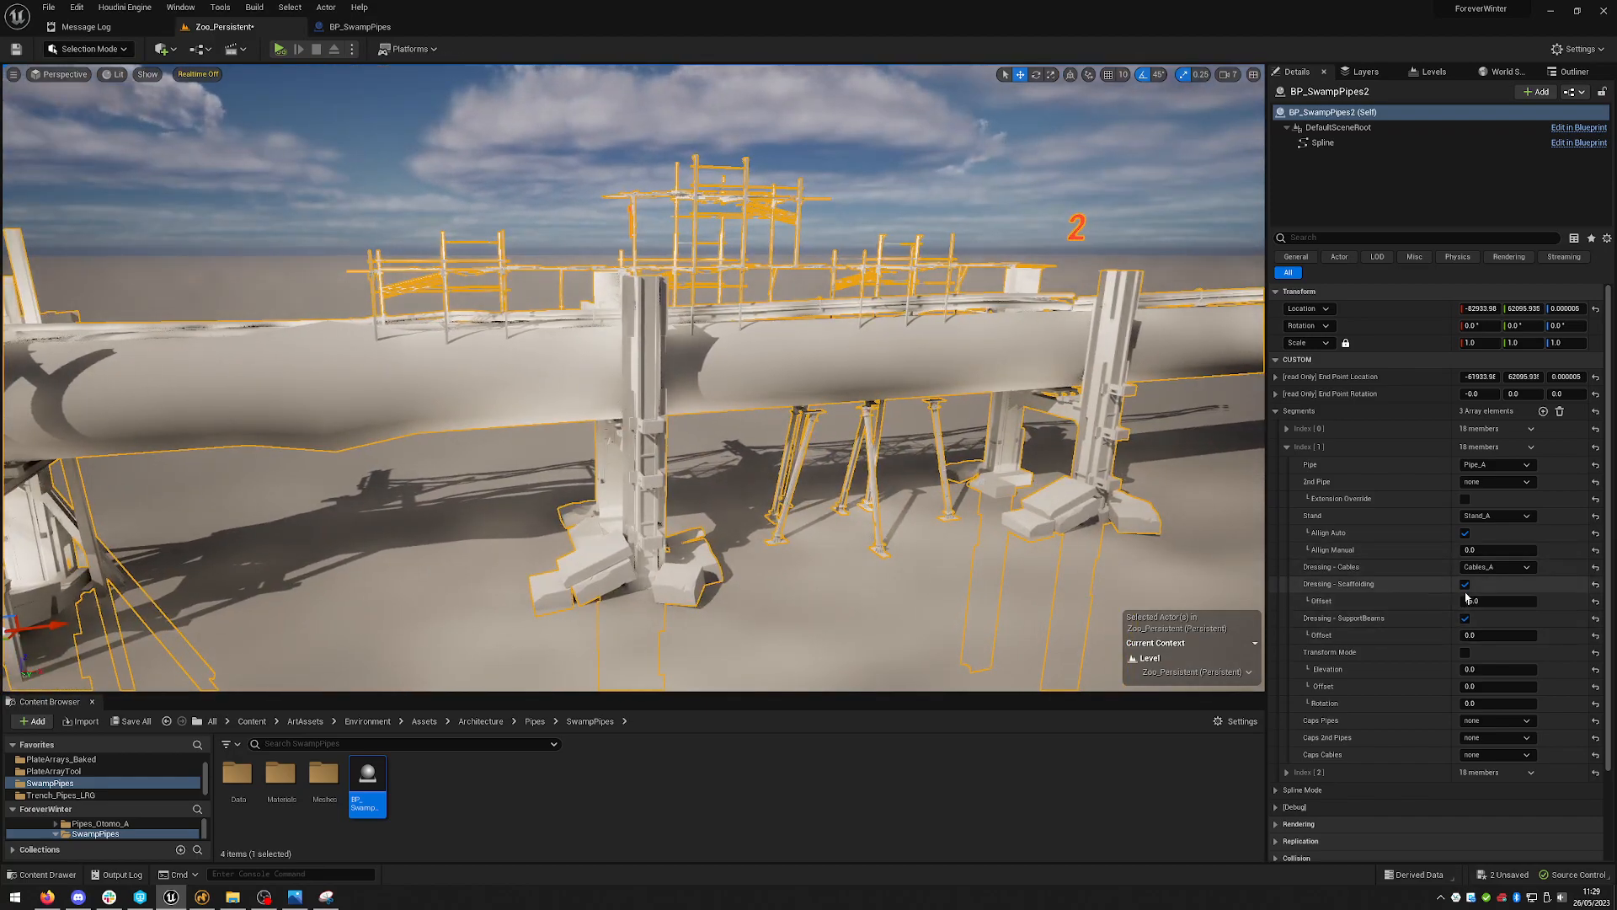
click(1465, 584)
click(1465, 619)
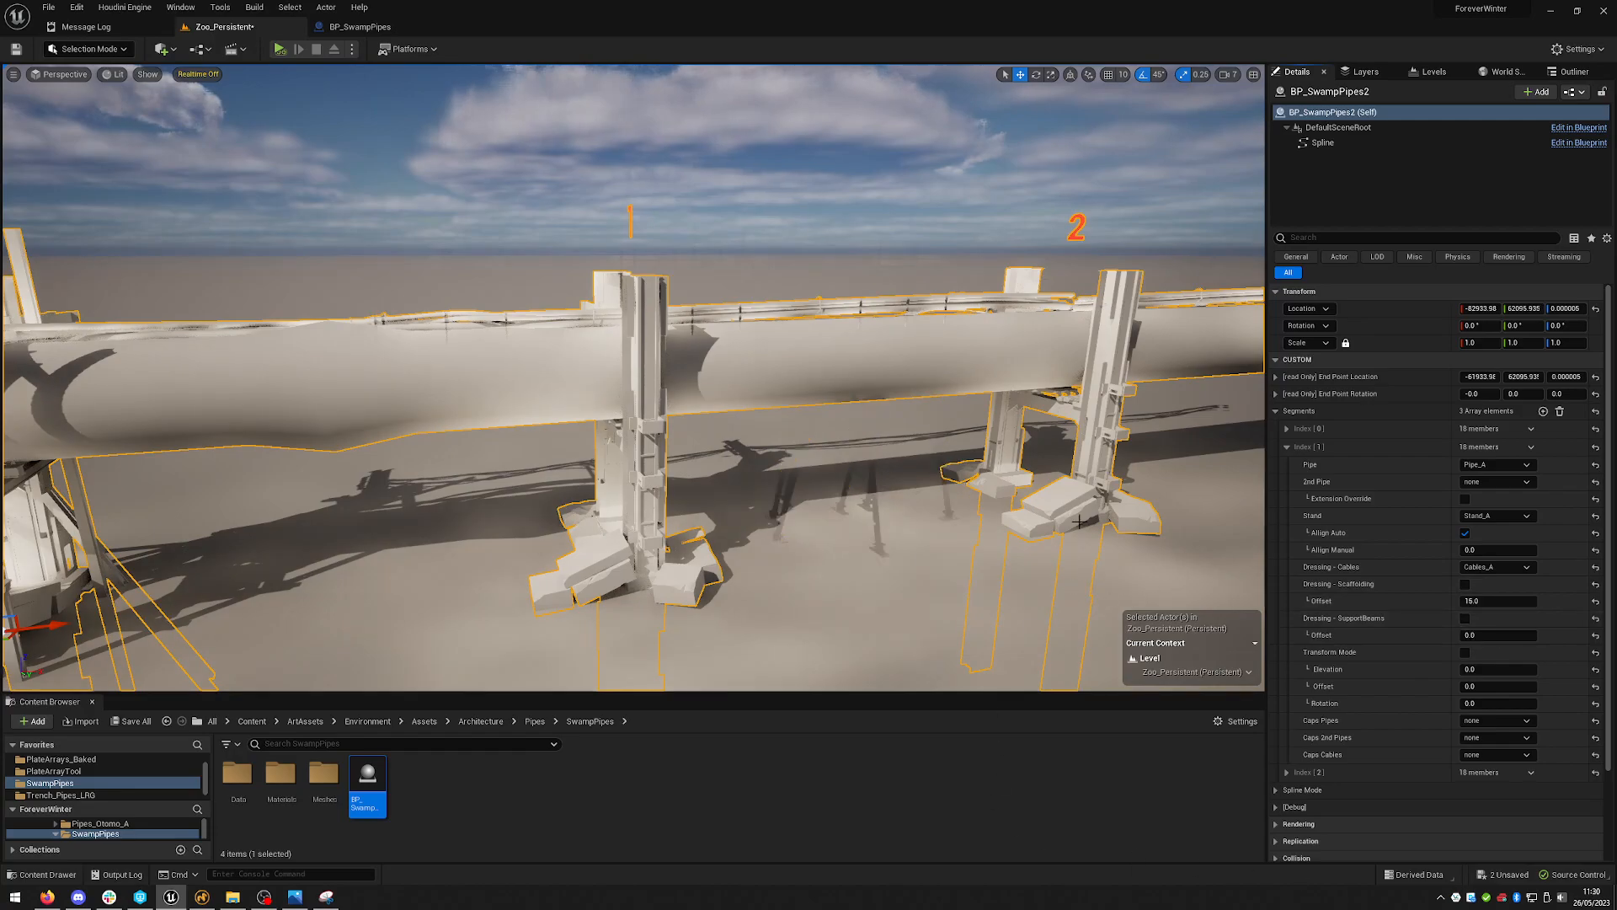
- Enable Transform Mode on the second segment
right_drag(1054, 430, 1053, 450)
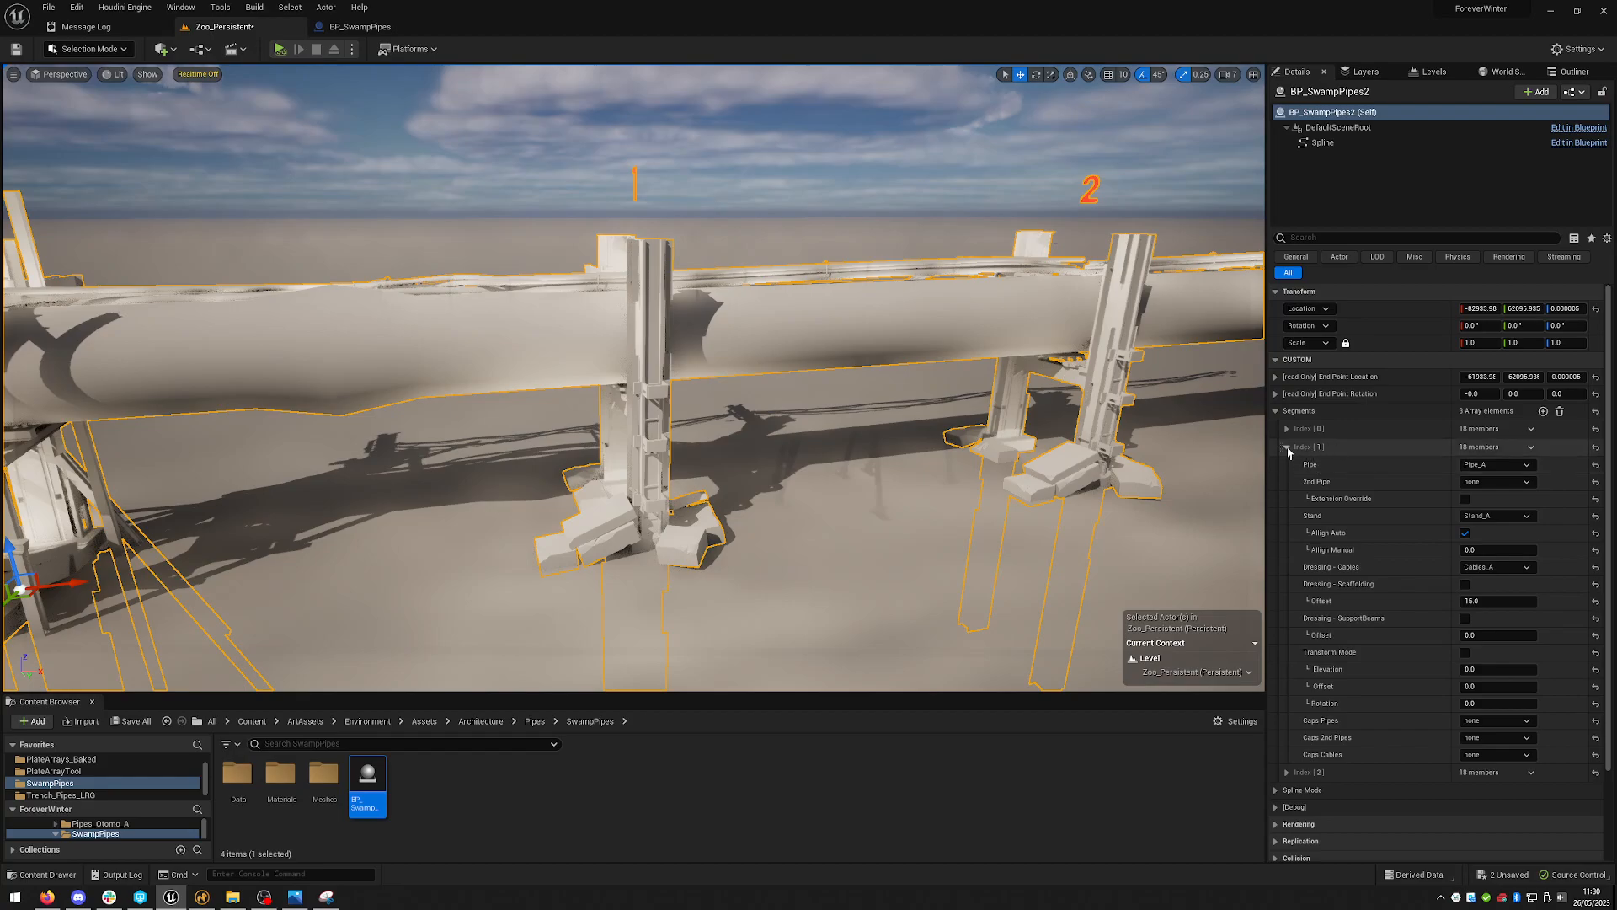
right_drag(927, 238, 948, 235)
key(a)
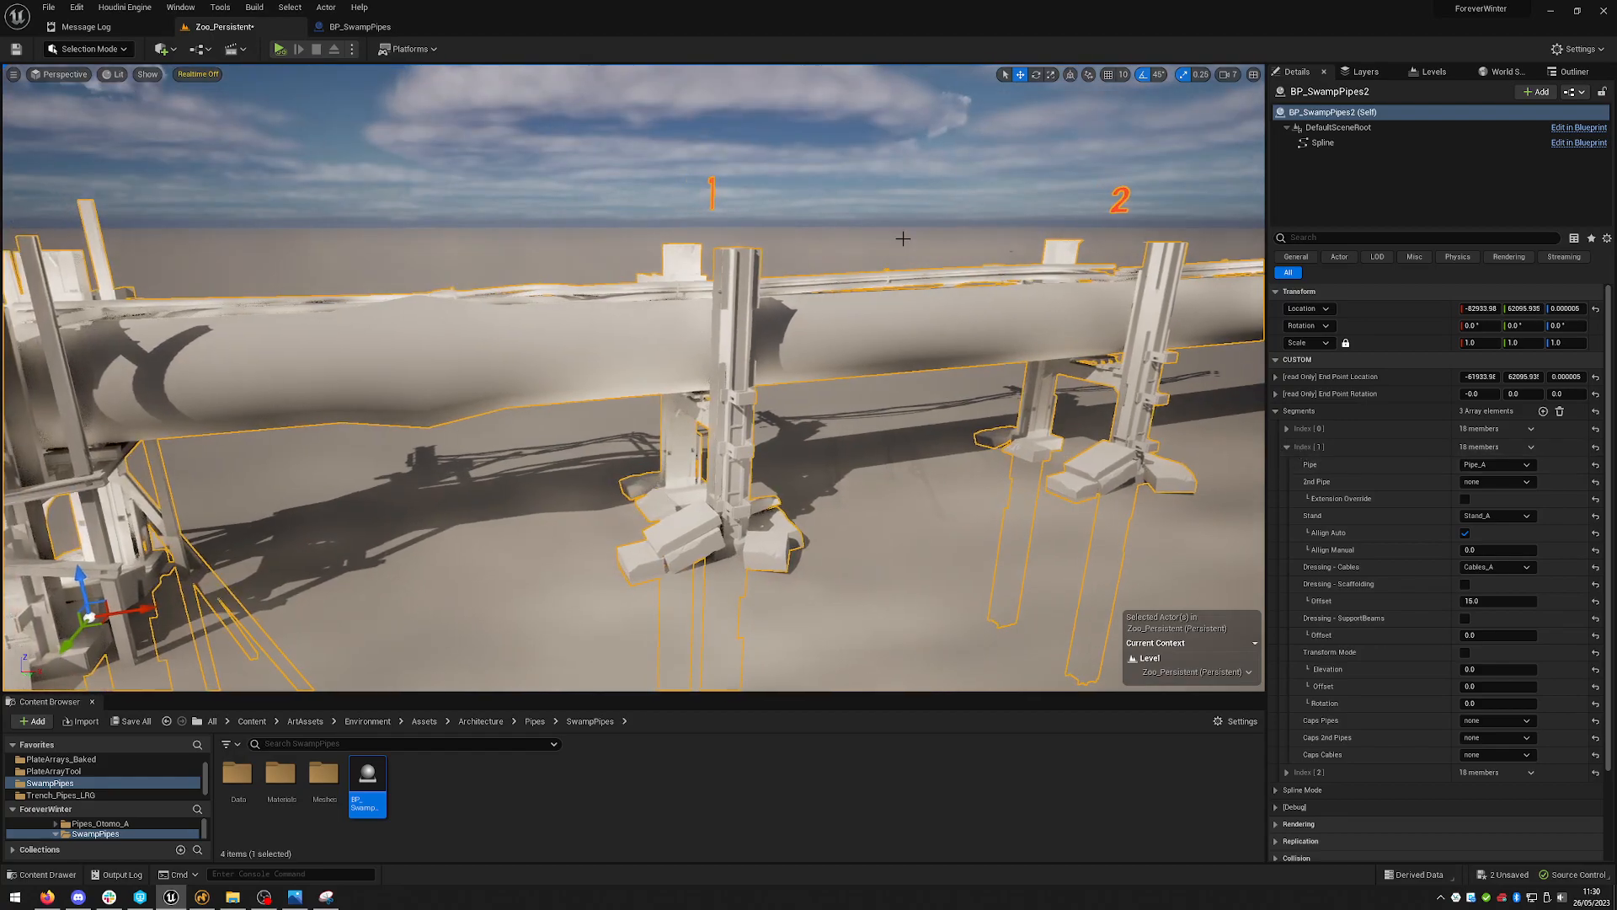
click(1468, 653)
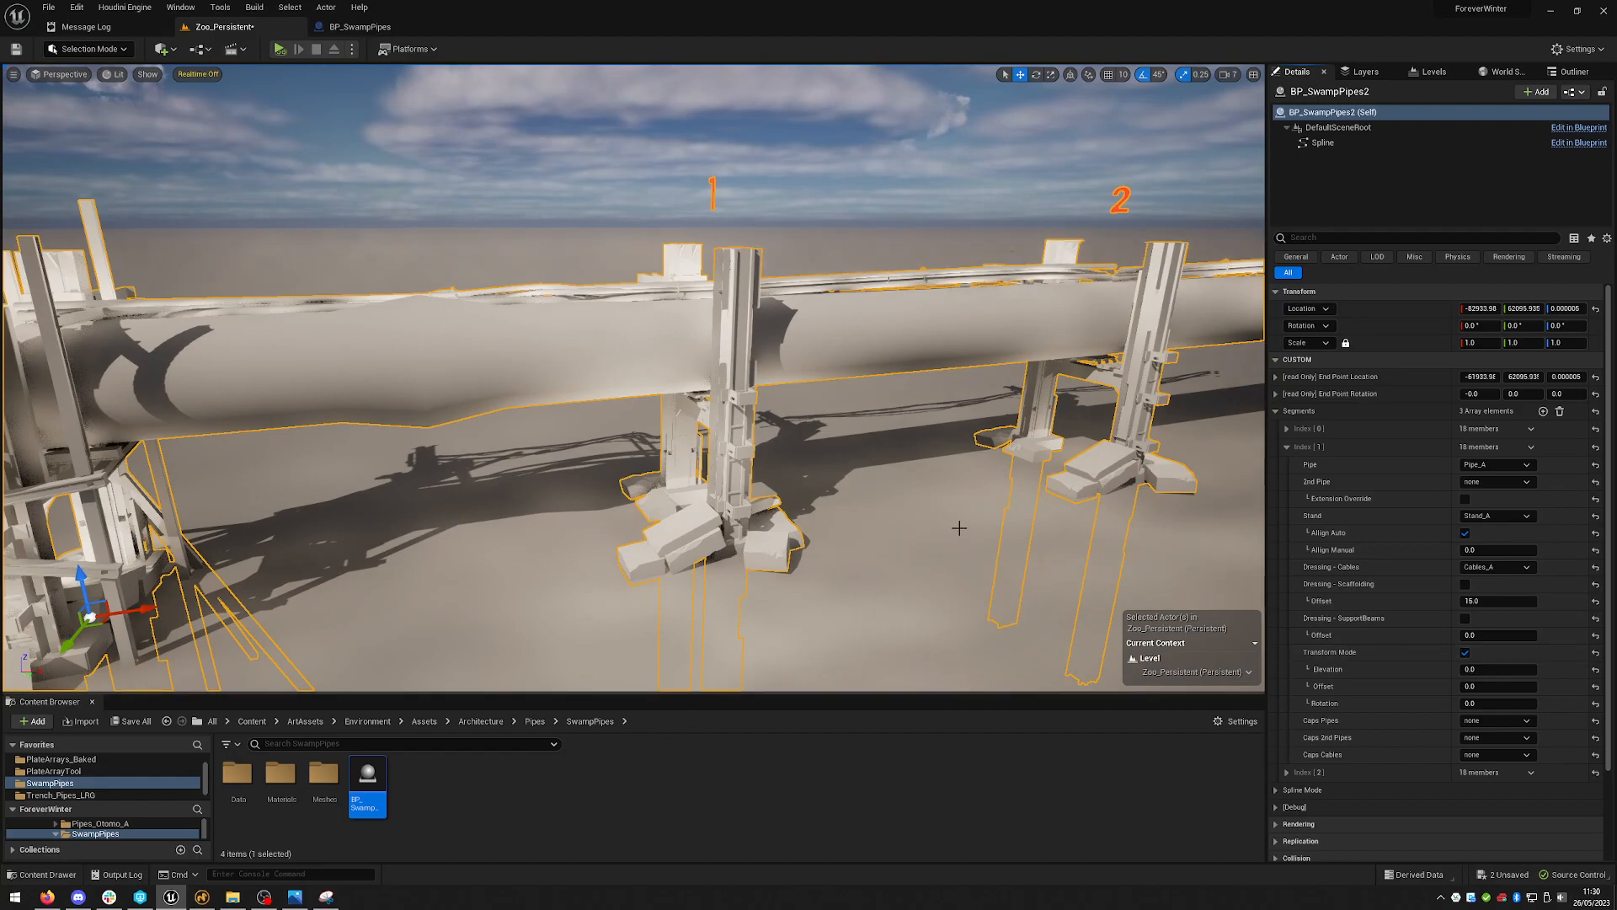
- Set the second segment's transform Offset to 16
scroll(938, 368, down, 5)
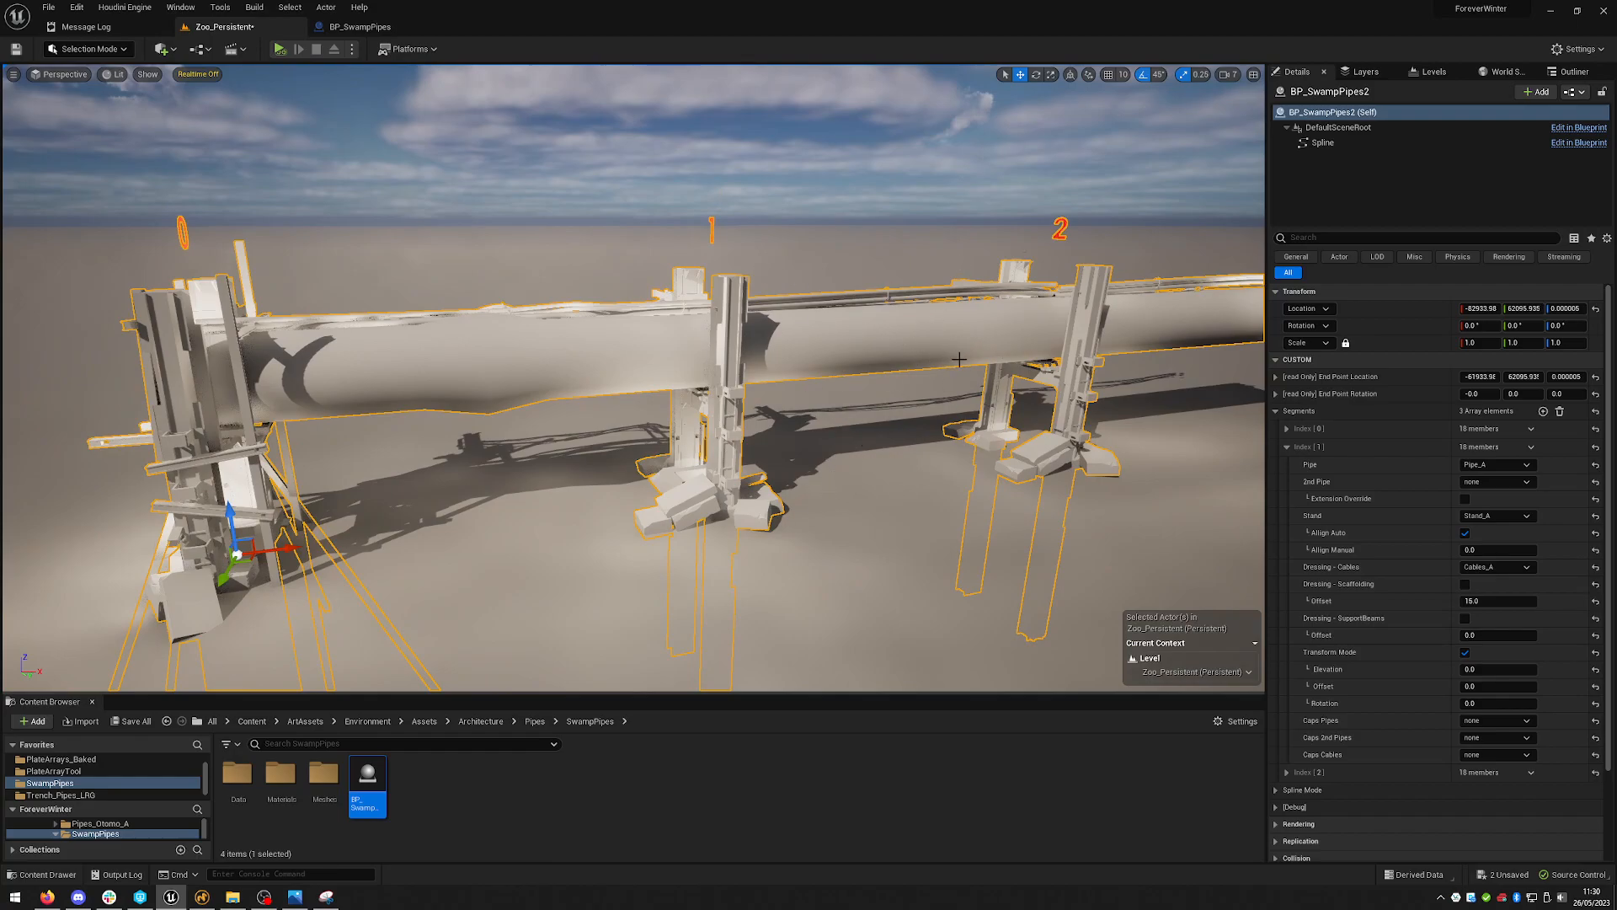
right_drag(857, 362, 971, 368)
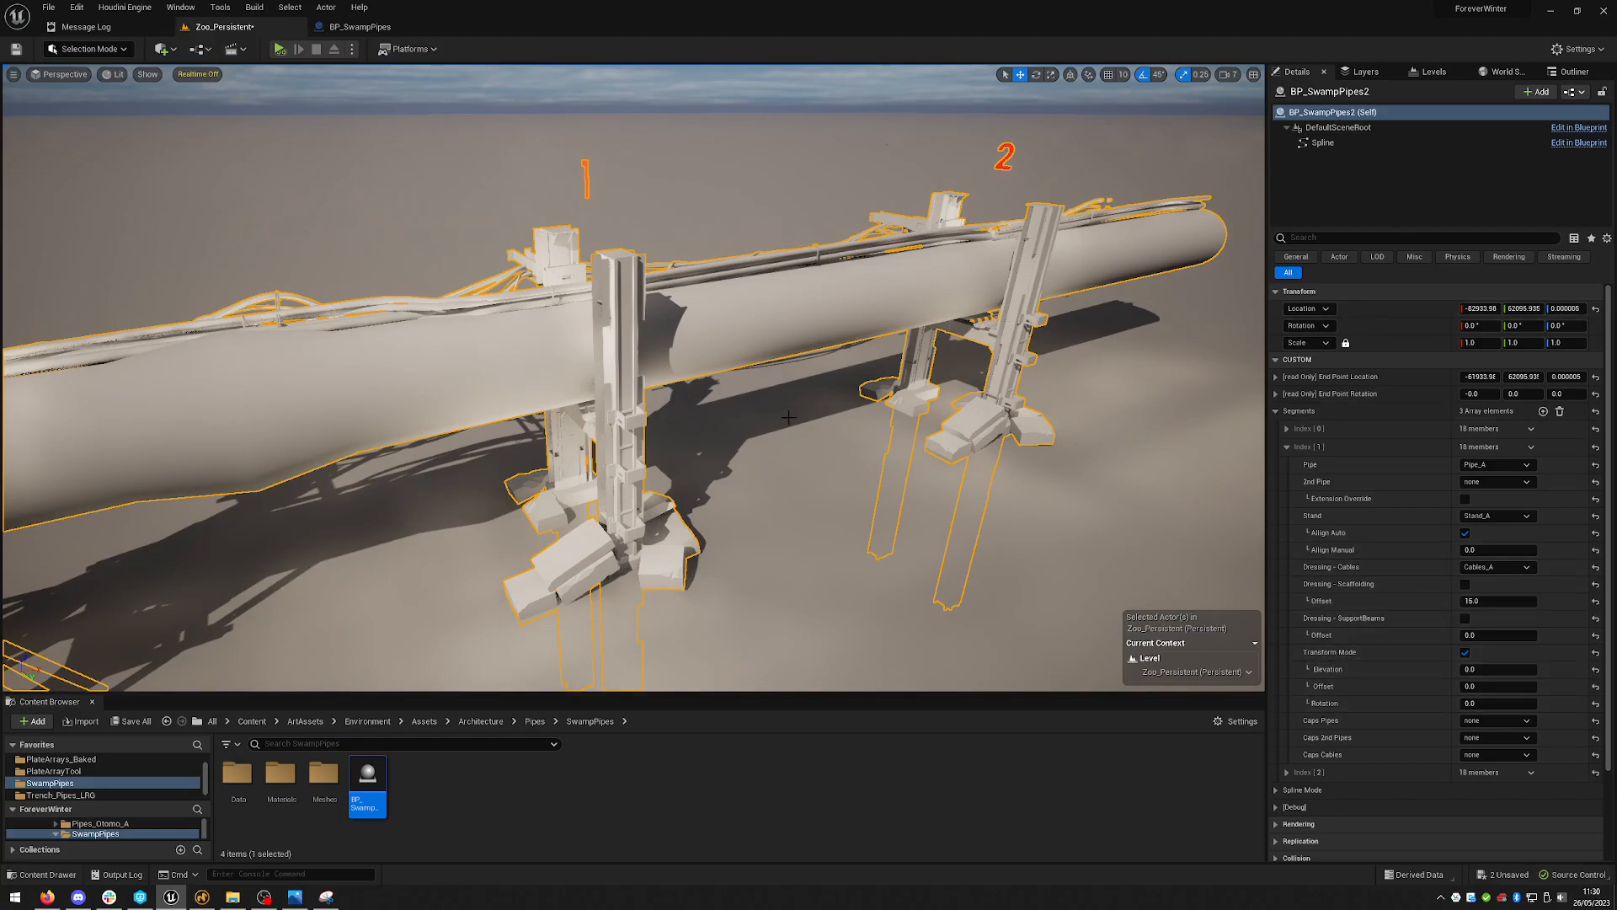
right_drag(791, 400, 807, 402)
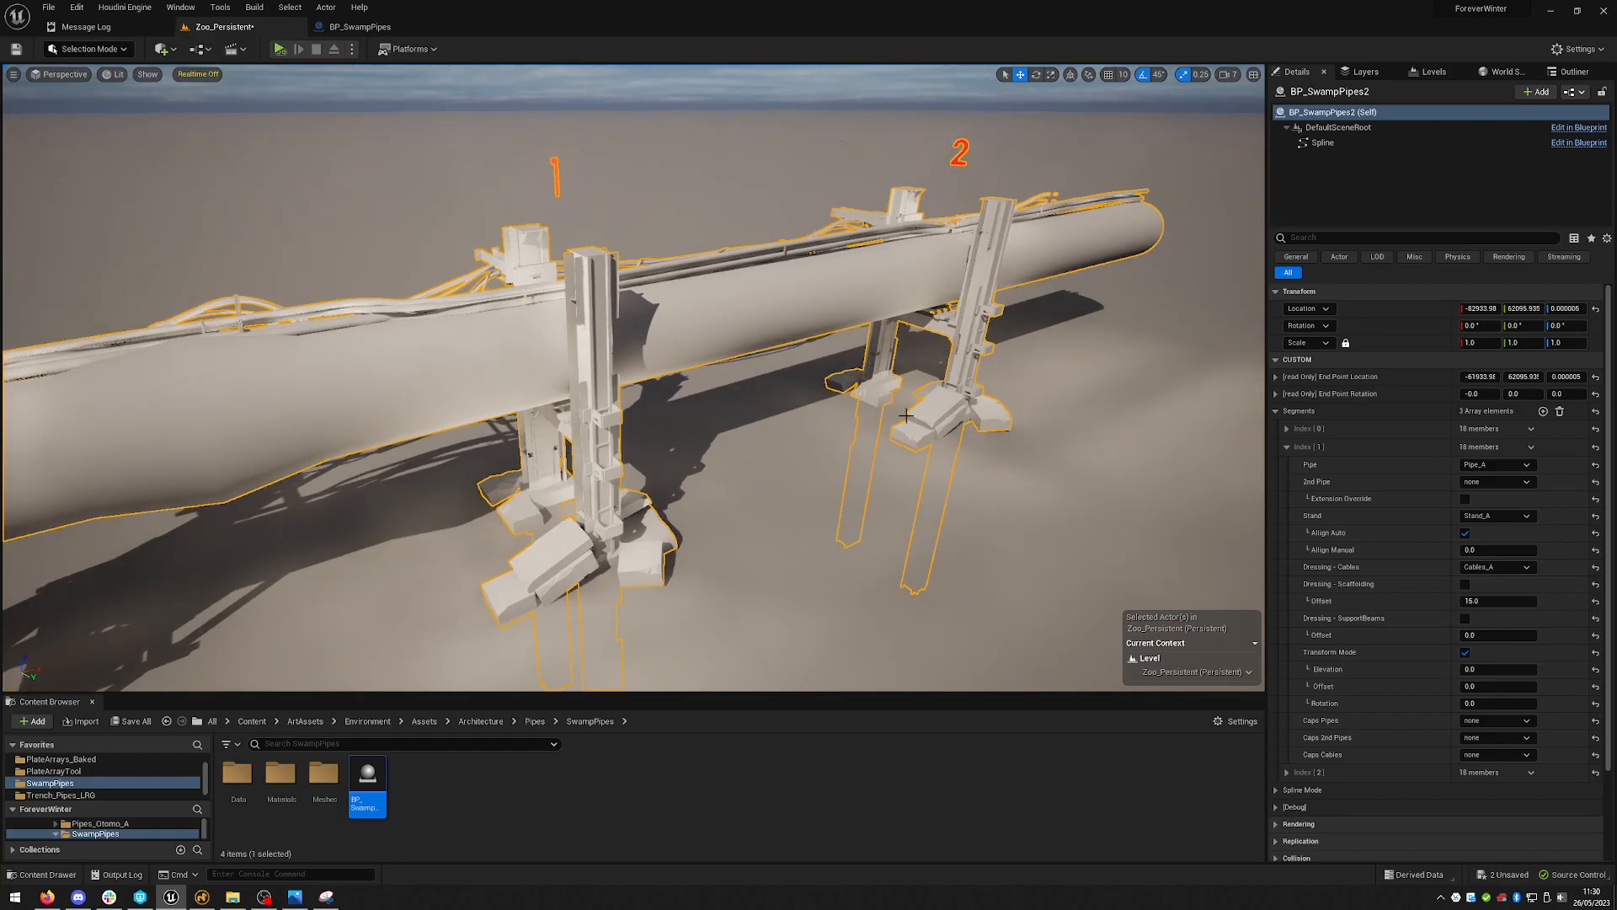
mouse_move(865, 180)
right_down()
mouse_move(880, 181)
mouse_move(865, 179)
right_up()
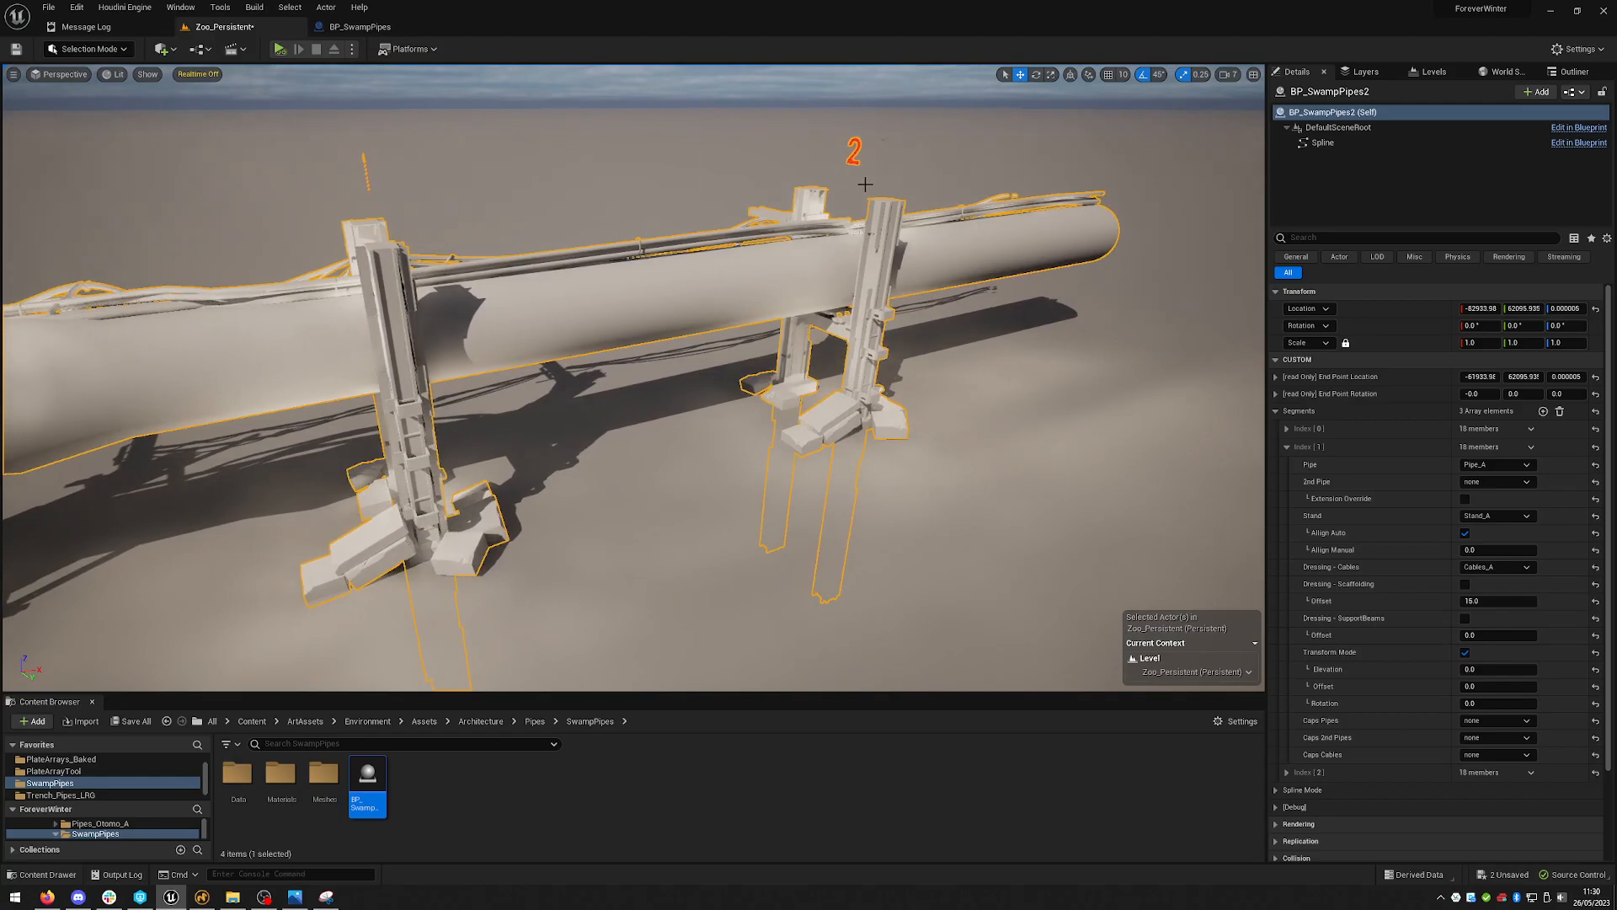
right_drag(846, 382, 861, 365)
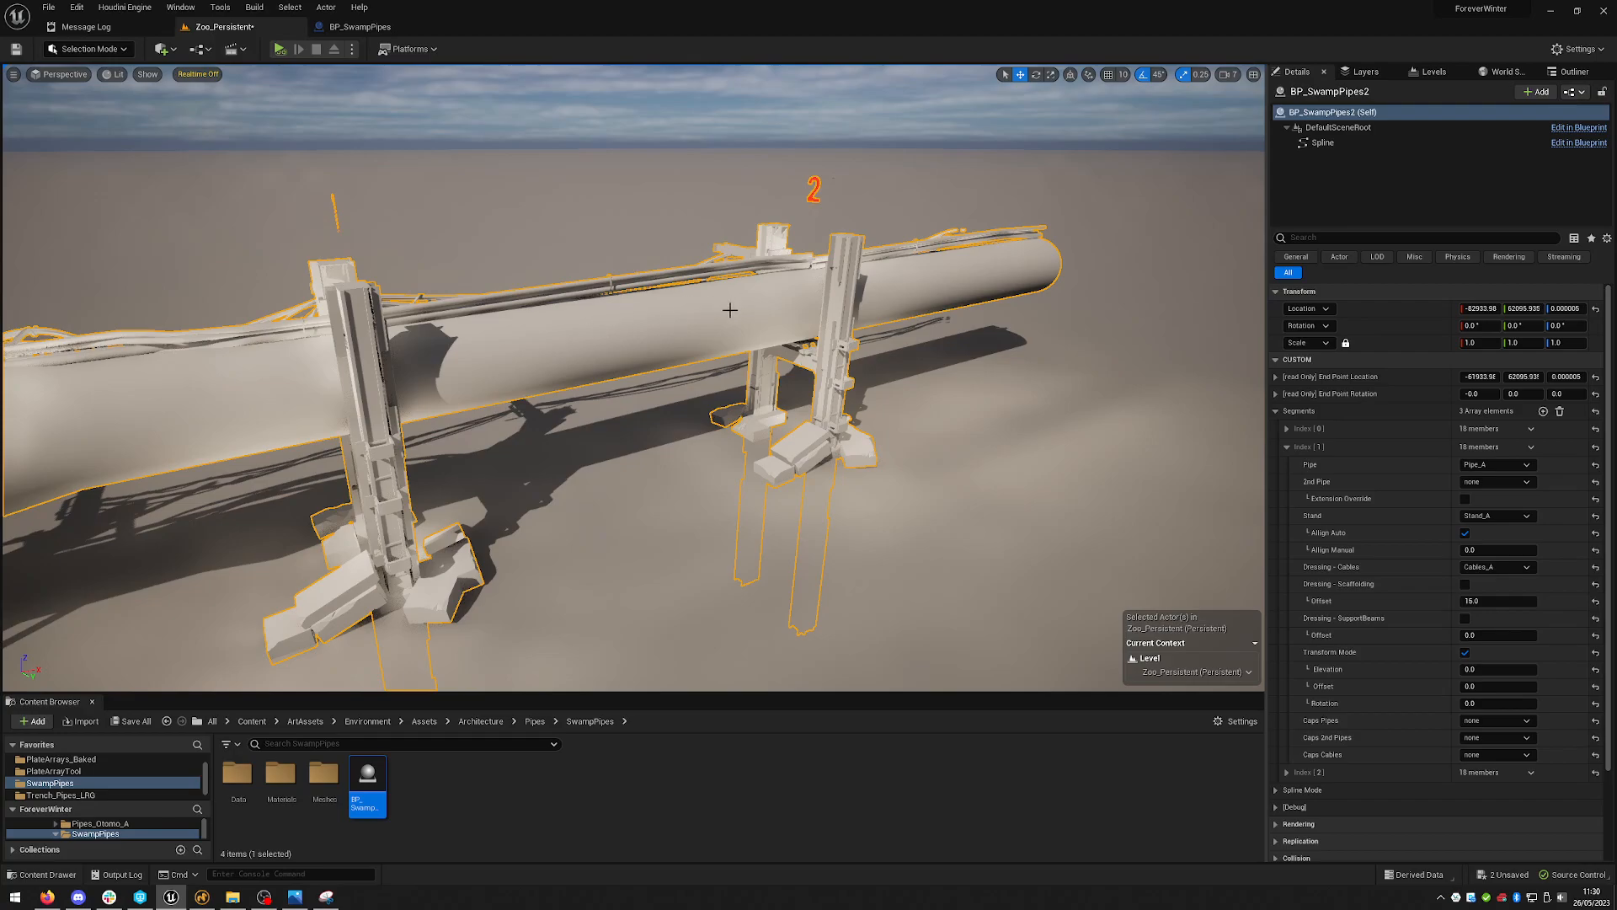
click(1476, 686)
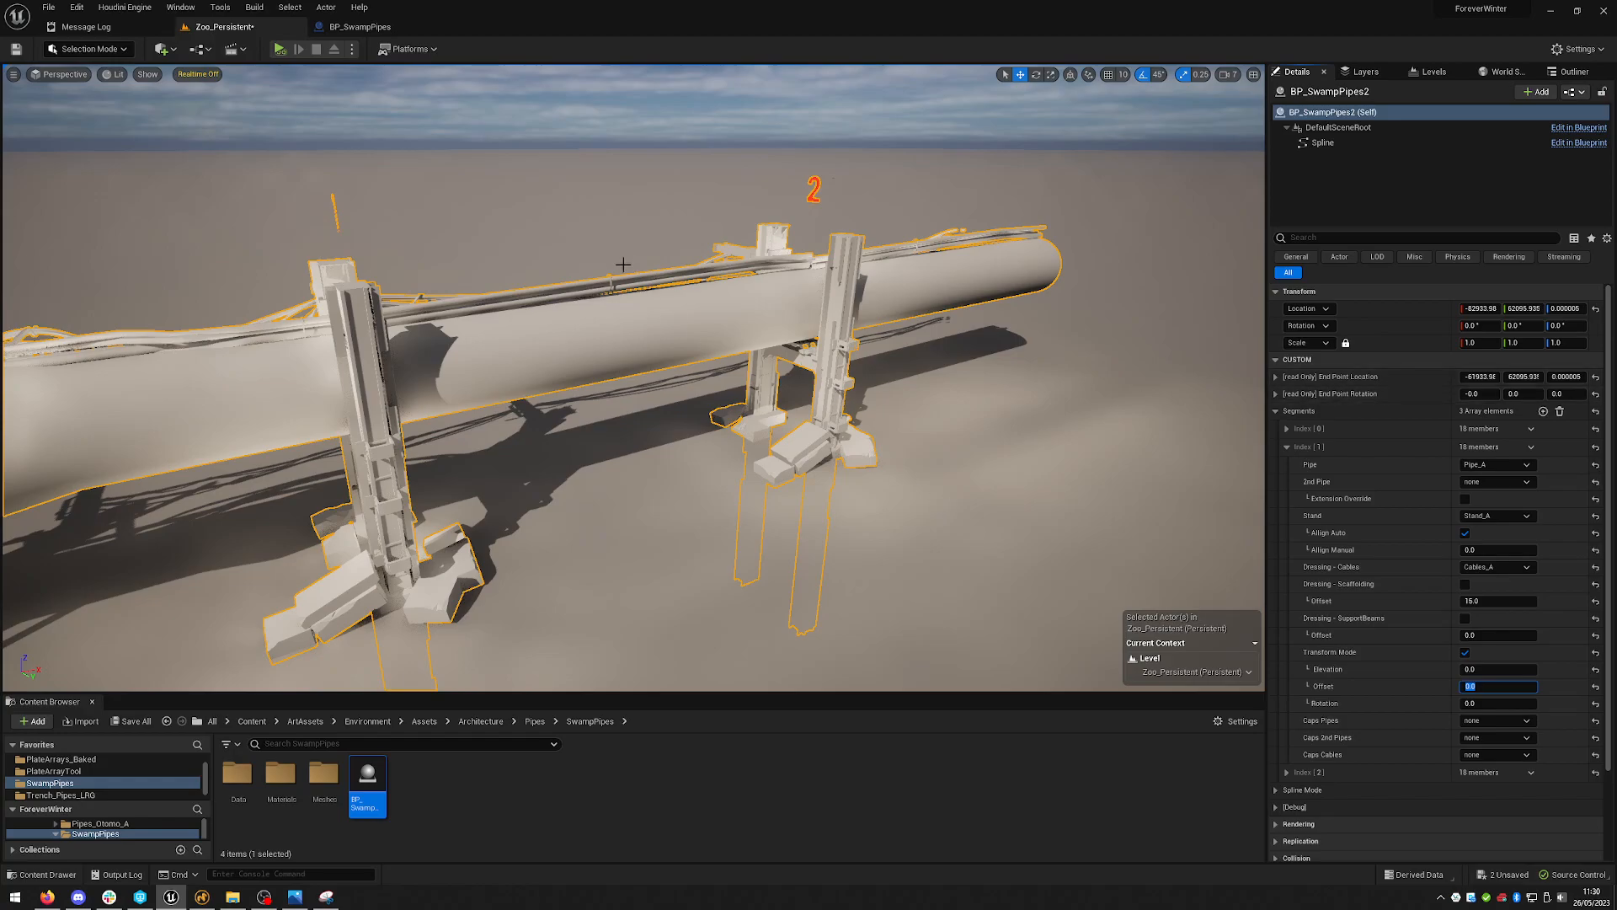
right_drag(905, 429, 954, 304)
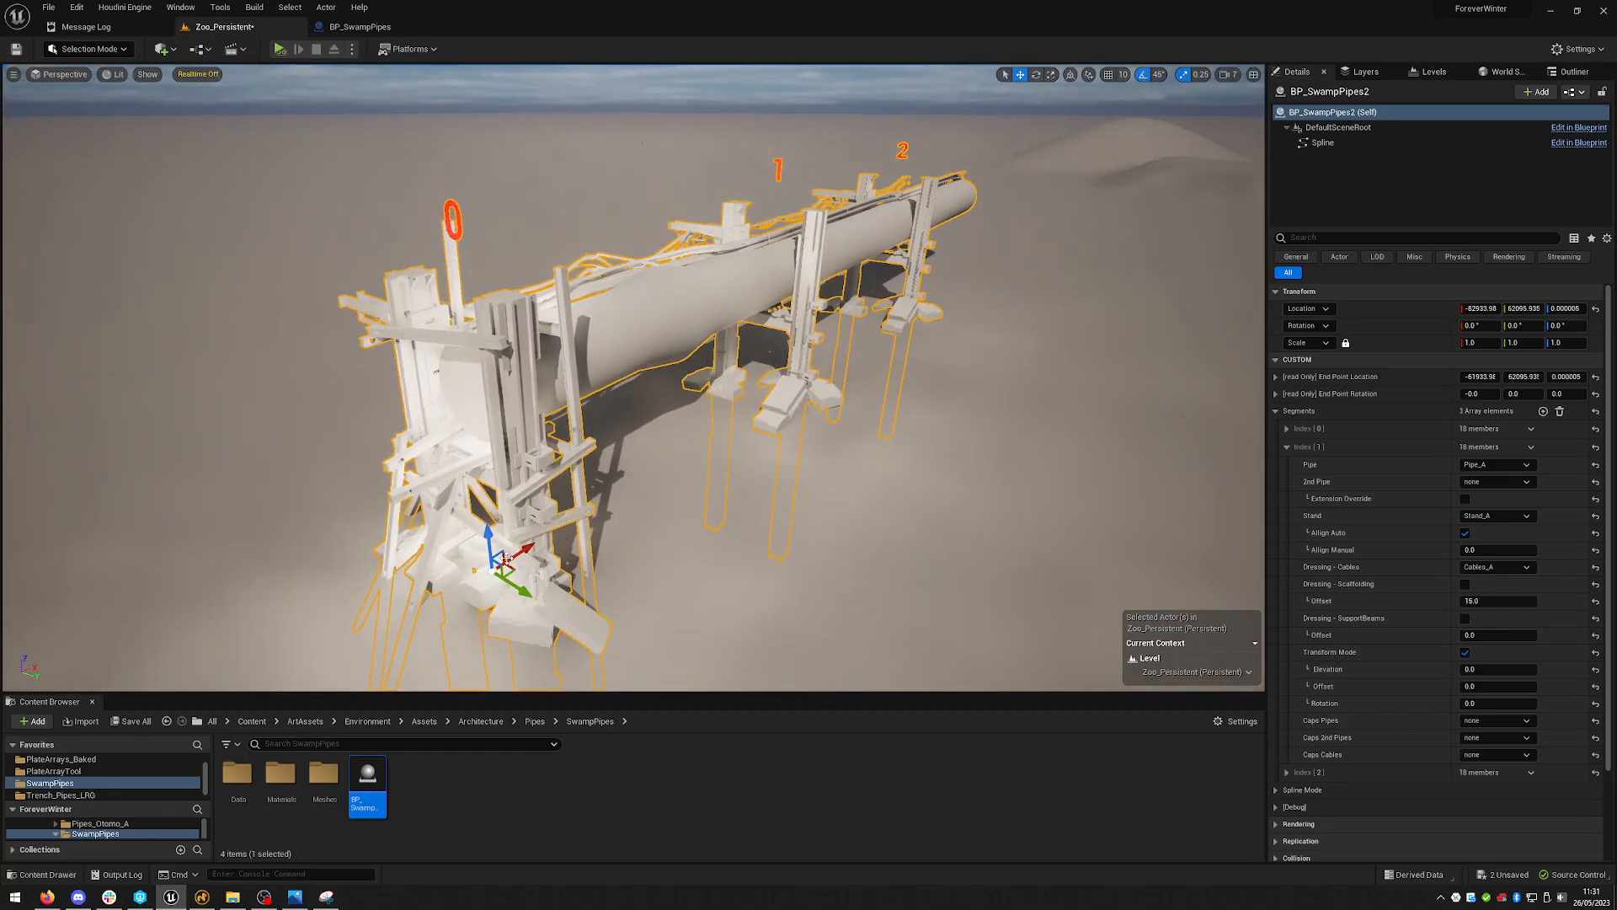
right_drag(981, 363, 960, 342)
right_drag(752, 383, 731, 321)
mouse_move(975, 281)
right_down()
mouse_move(1002, 258)
mouse_move(975, 281)
right_up()
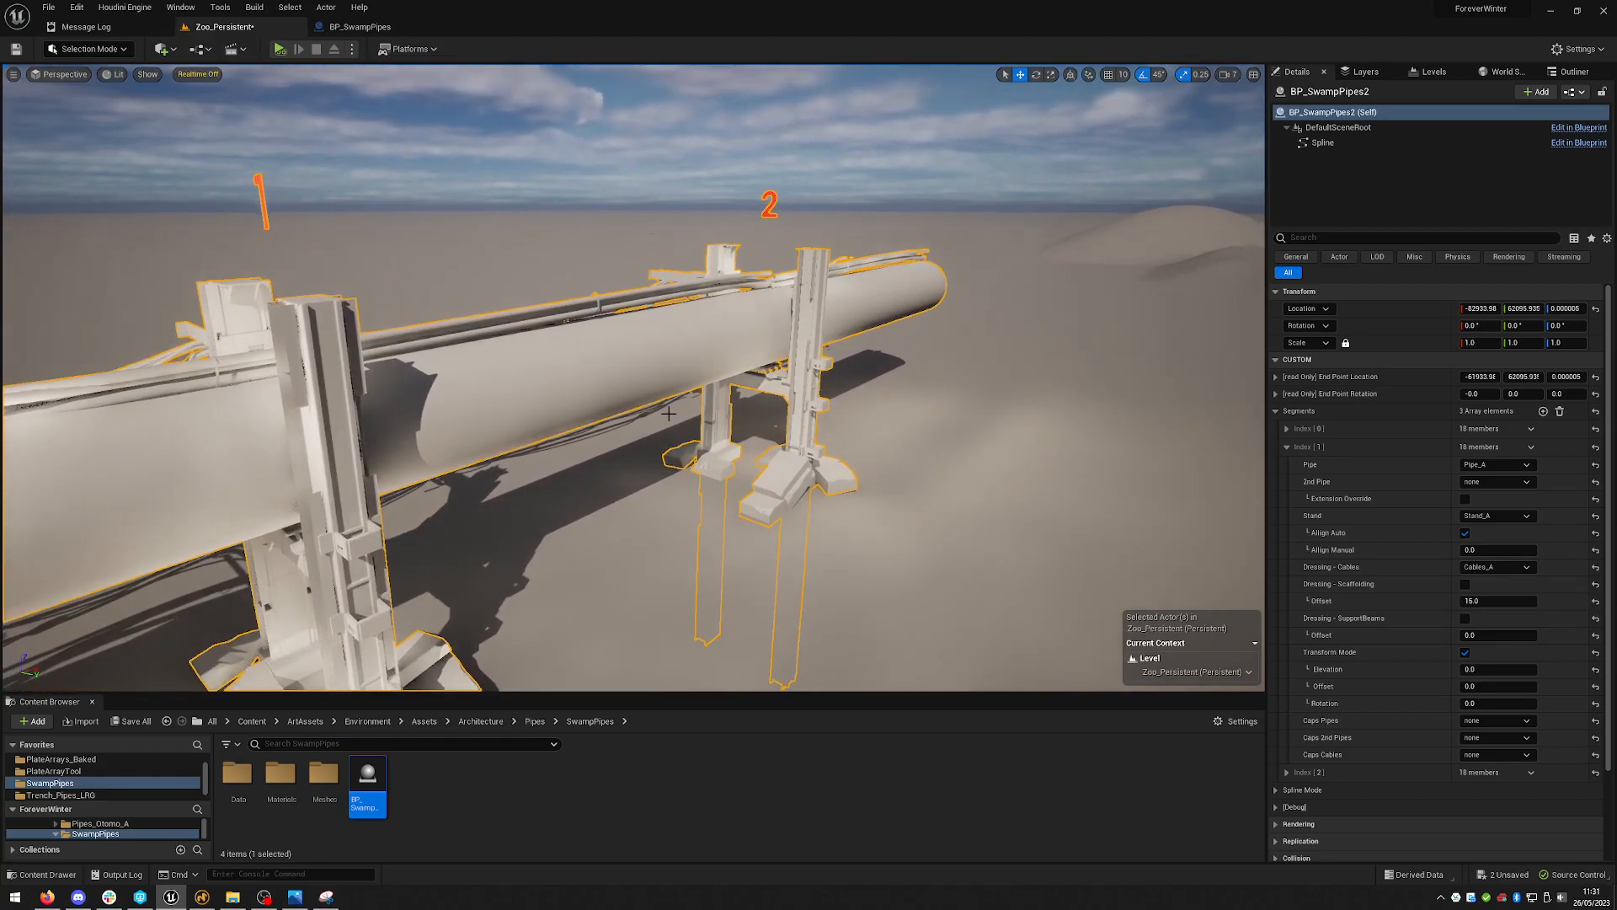
right_drag(742, 394, 759, 453)
drag(512, 624, 553, 649)
right_drag(945, 387, 945, 364)
click(1493, 687)
right_drag(896, 531, 895, 494)
click(1460, 688)
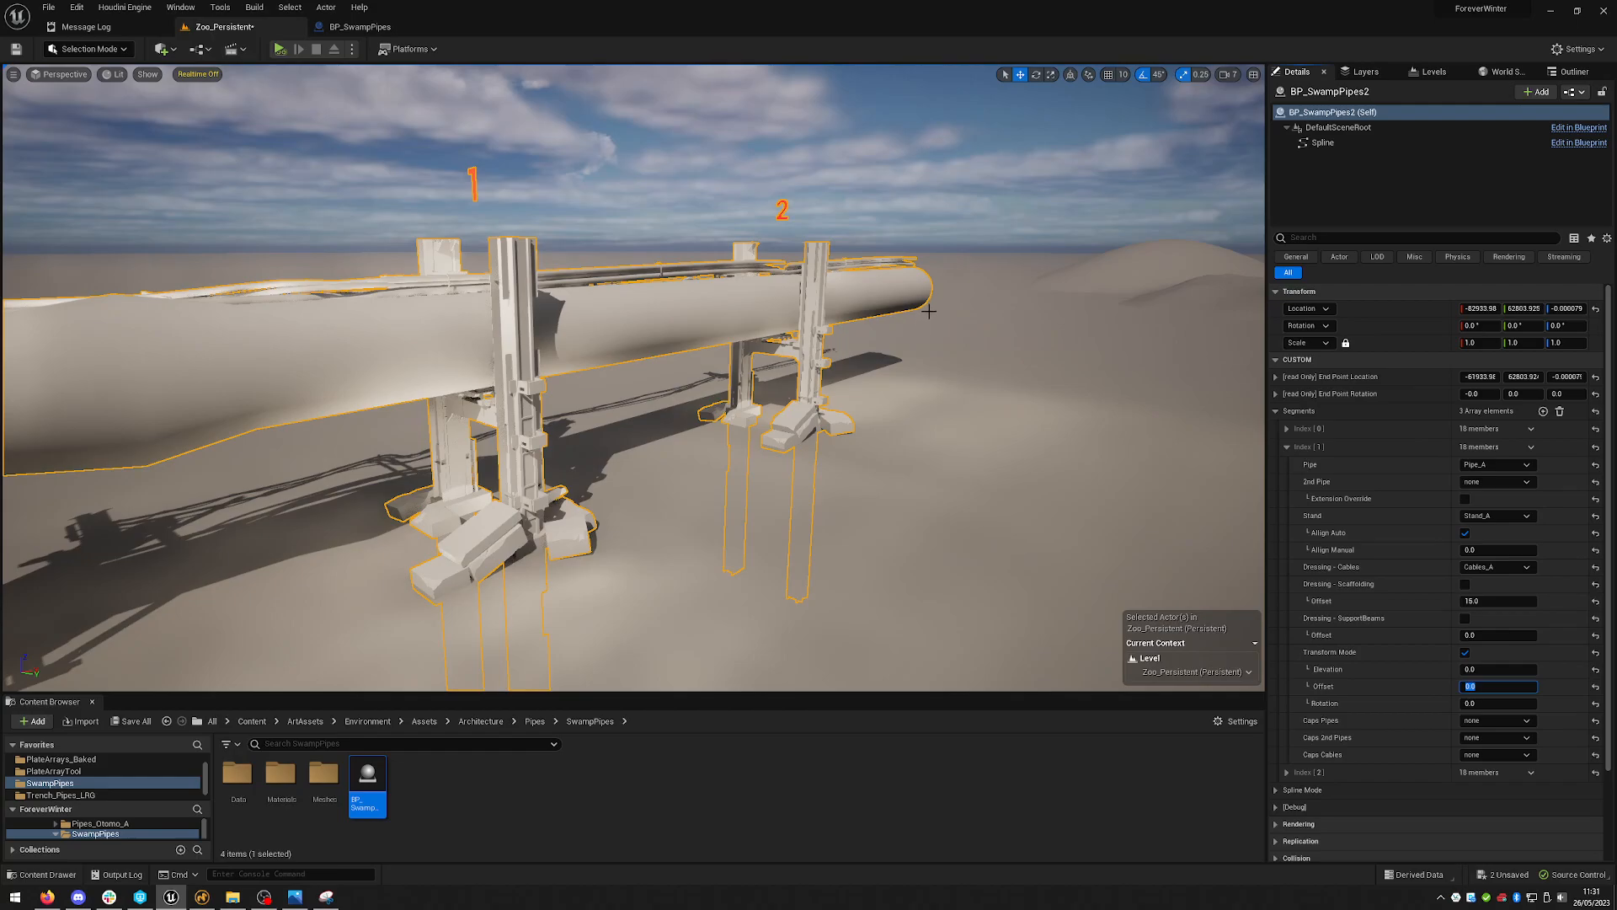
key(Return)
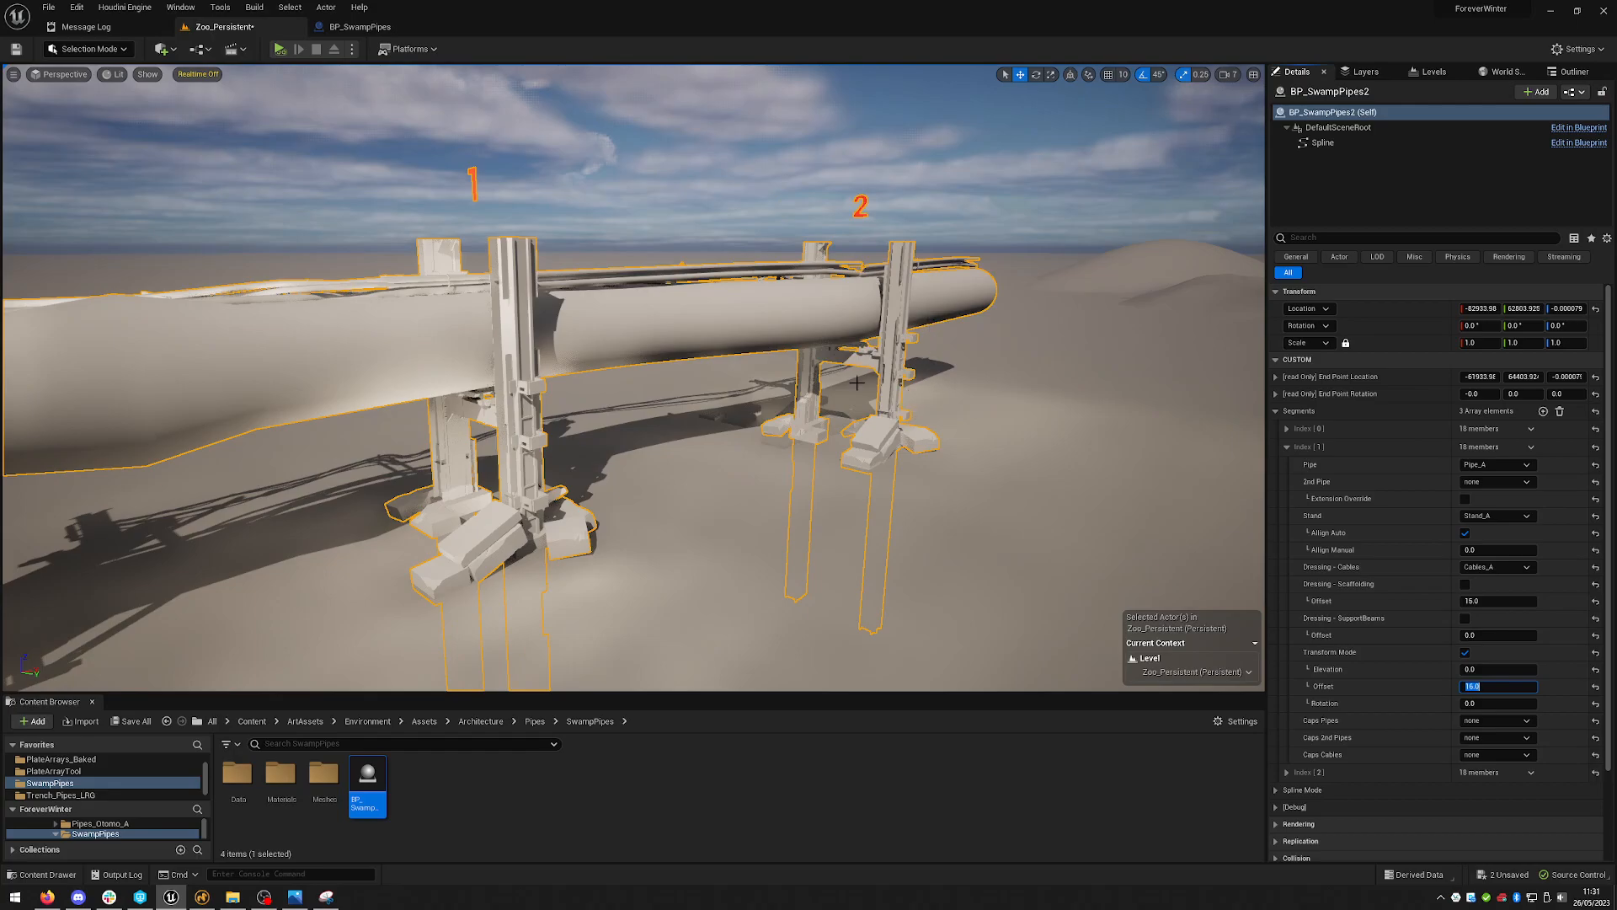
- Set the second segment's Pipe to Pipe_B
right_drag(909, 427, 581, 558)
key(s)
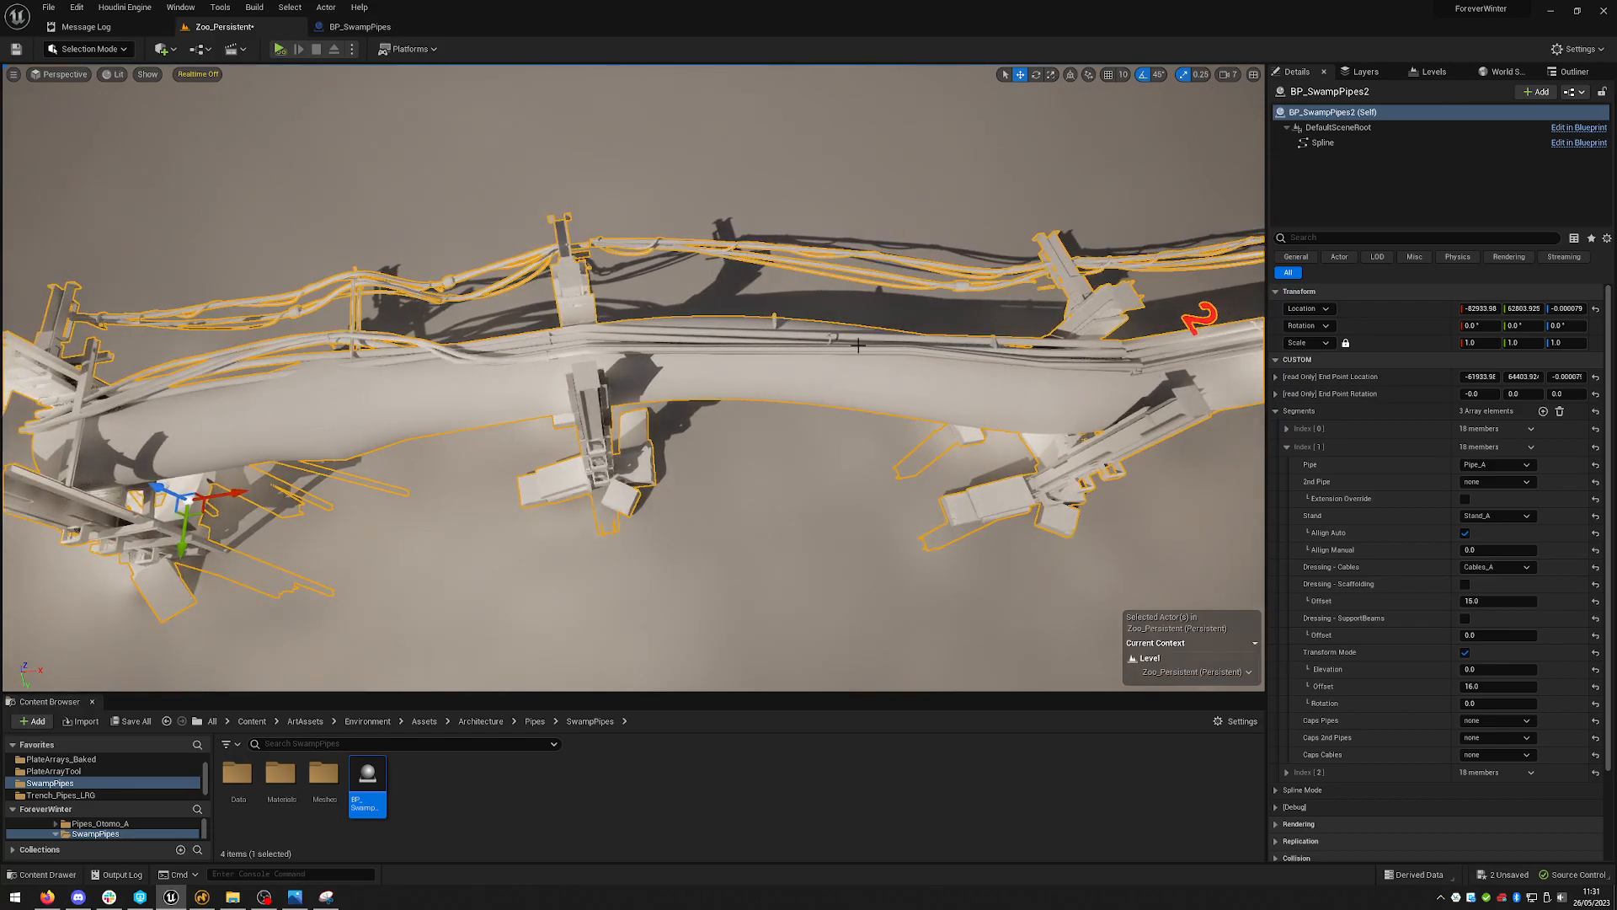
key(w)
mouse_move(581, 557)
right_down()
mouse_move(531, 582)
mouse_move(573, 480)
mouse_move(665, 459)
mouse_move(649, 459)
right_up()
key(s)
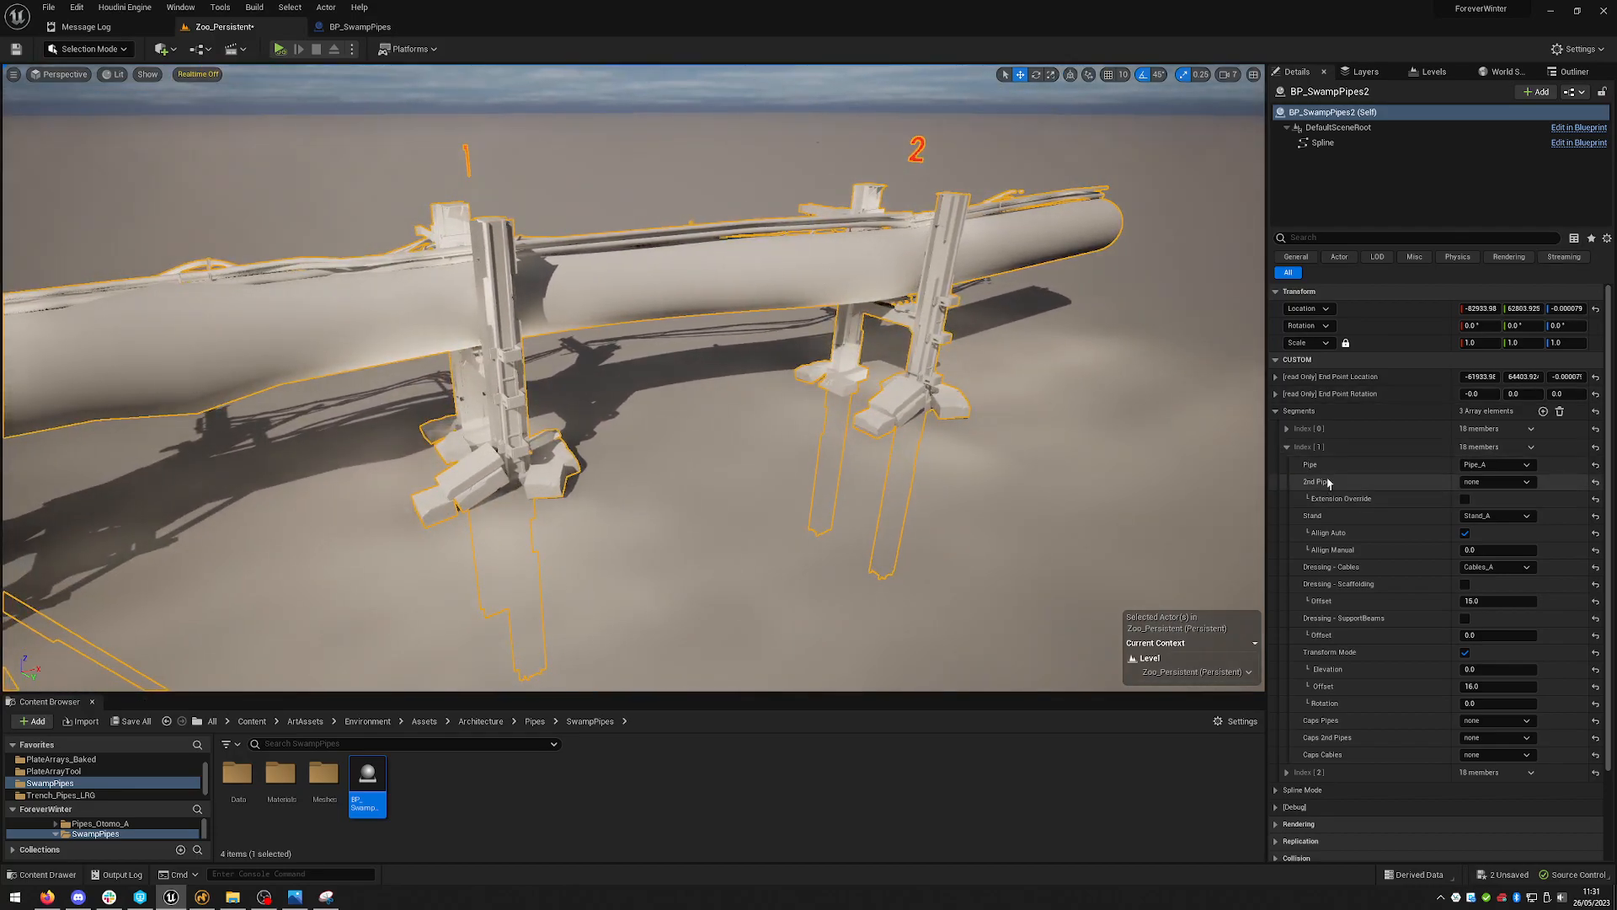
click(1516, 464)
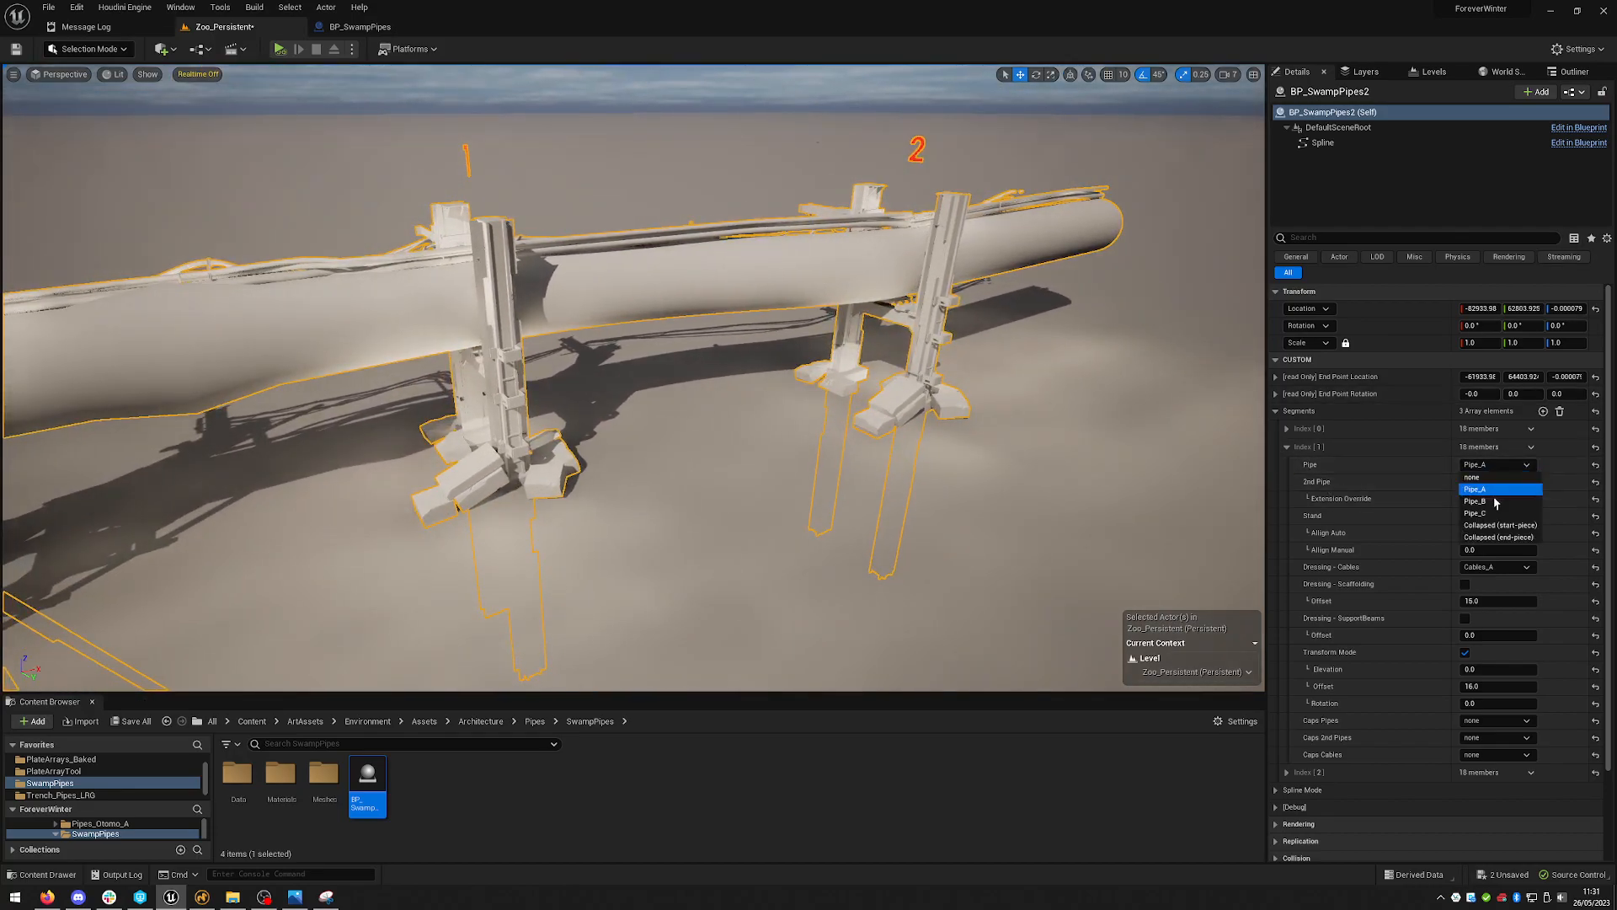
click(1480, 501)
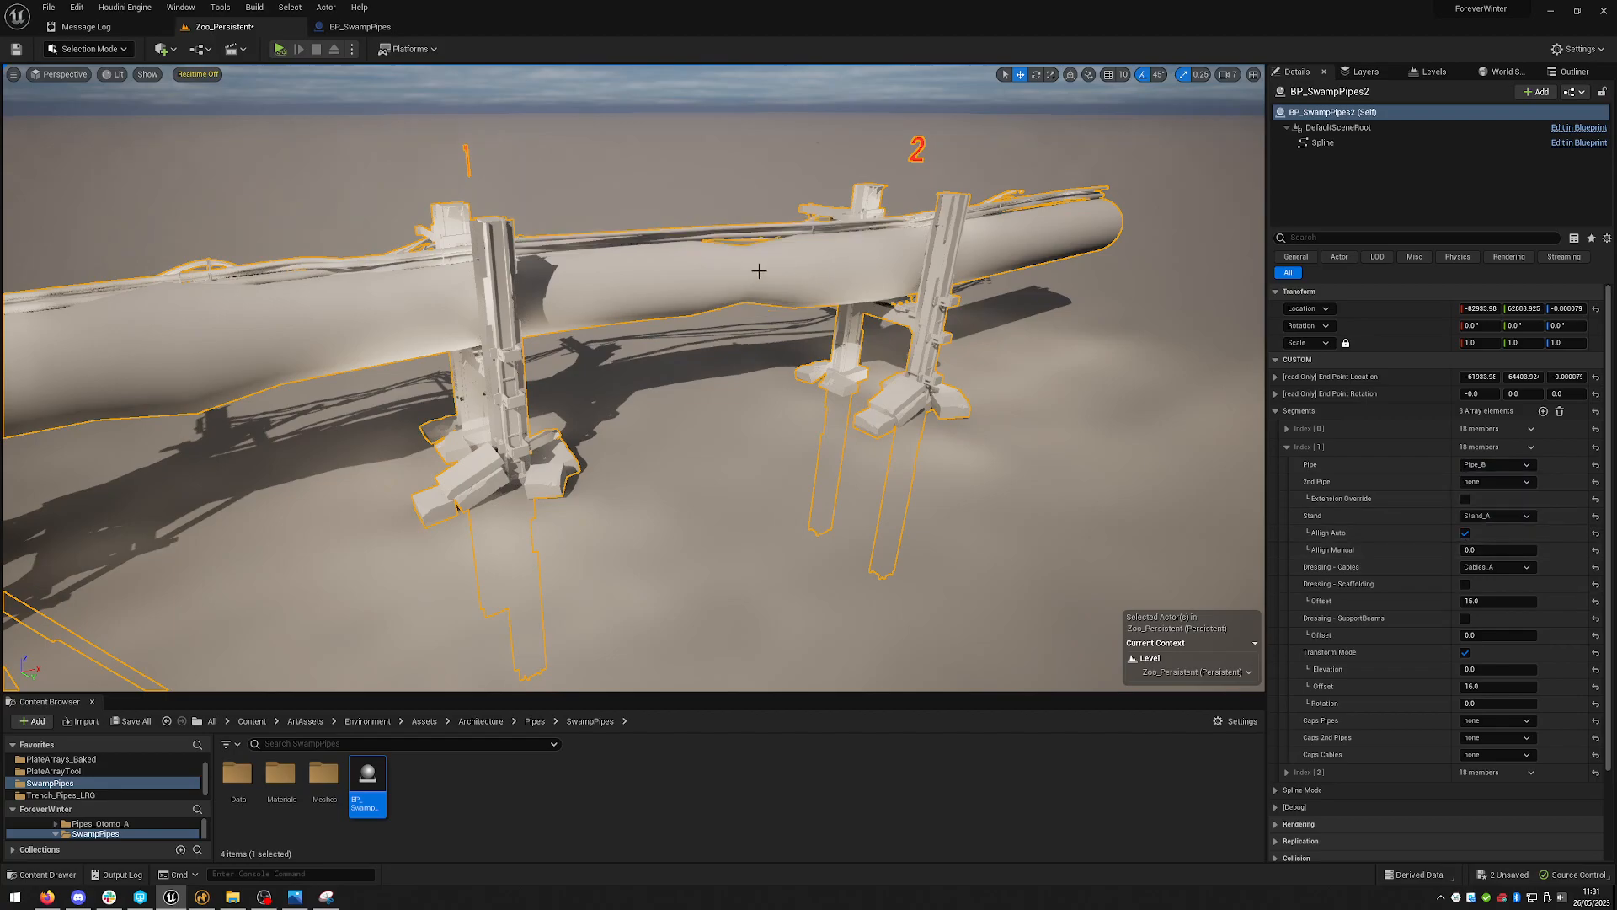
- Set the second segment's transform Rotation to 55
mouse_move(706, 202)
right_down()
mouse_move(714, 192)
mouse_move(706, 245)
mouse_move(706, 202)
right_up()
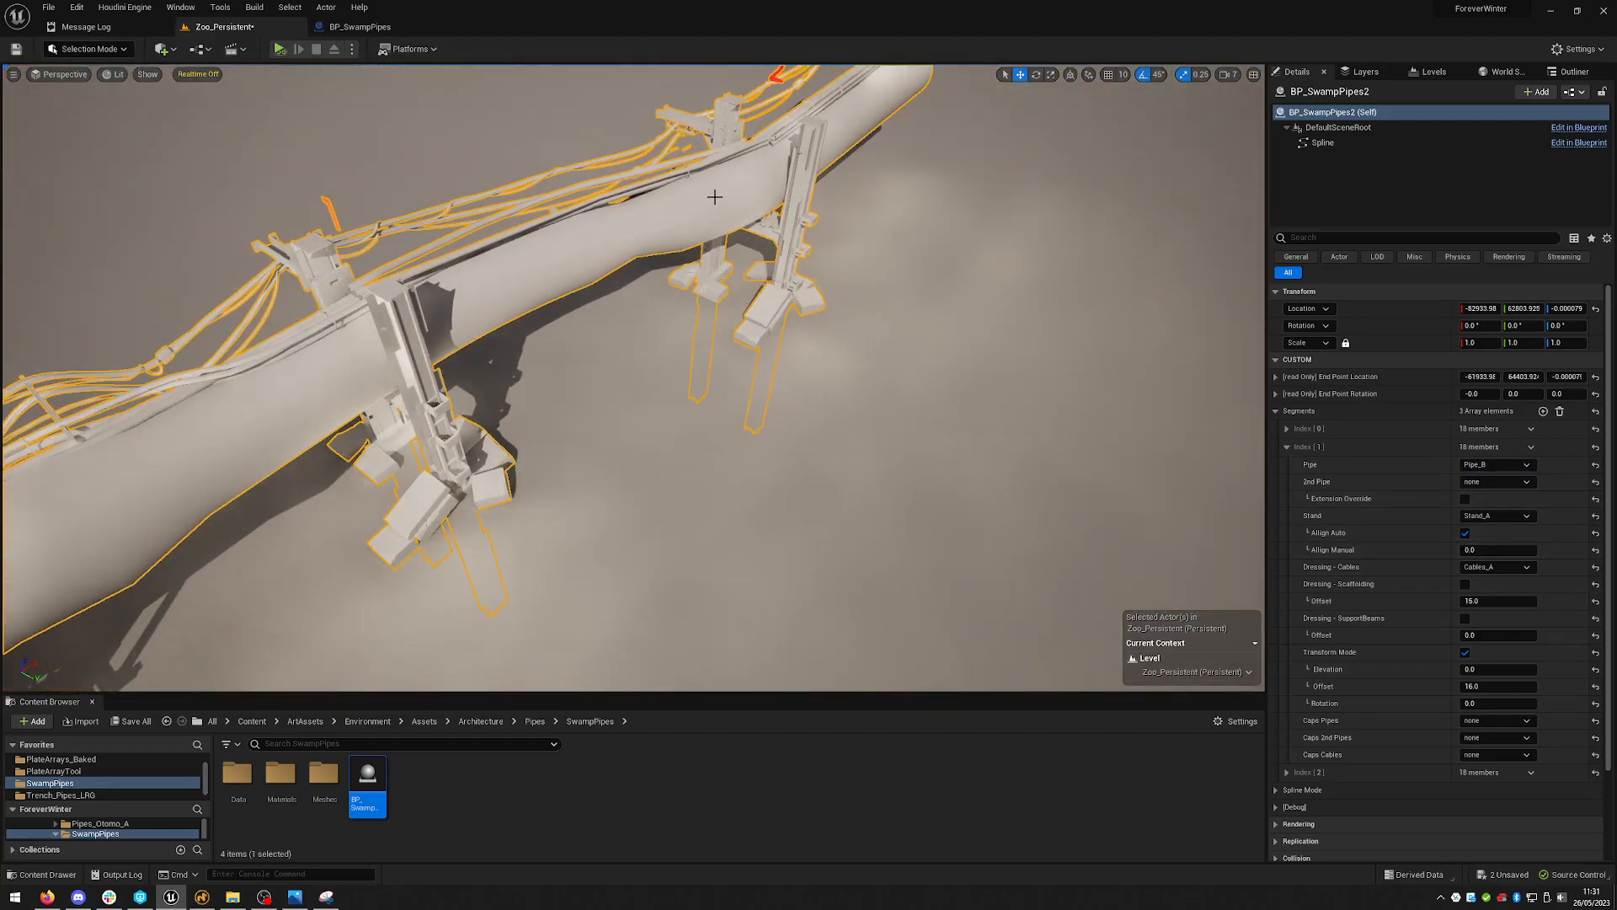
right_drag(1019, 329, 935, 332)
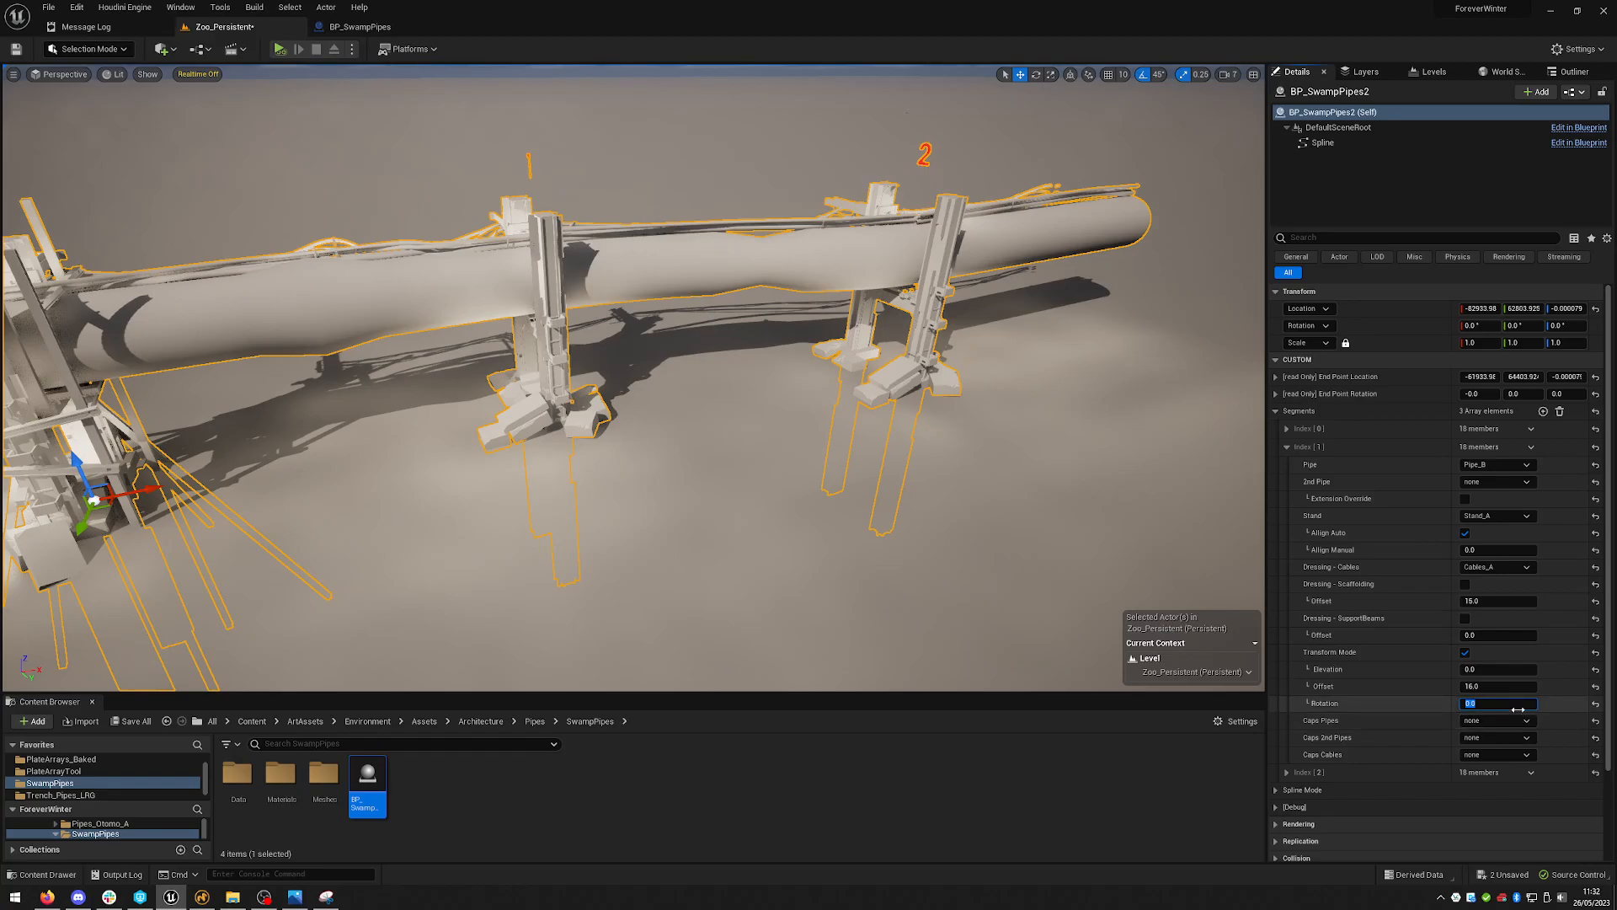
key(Return)
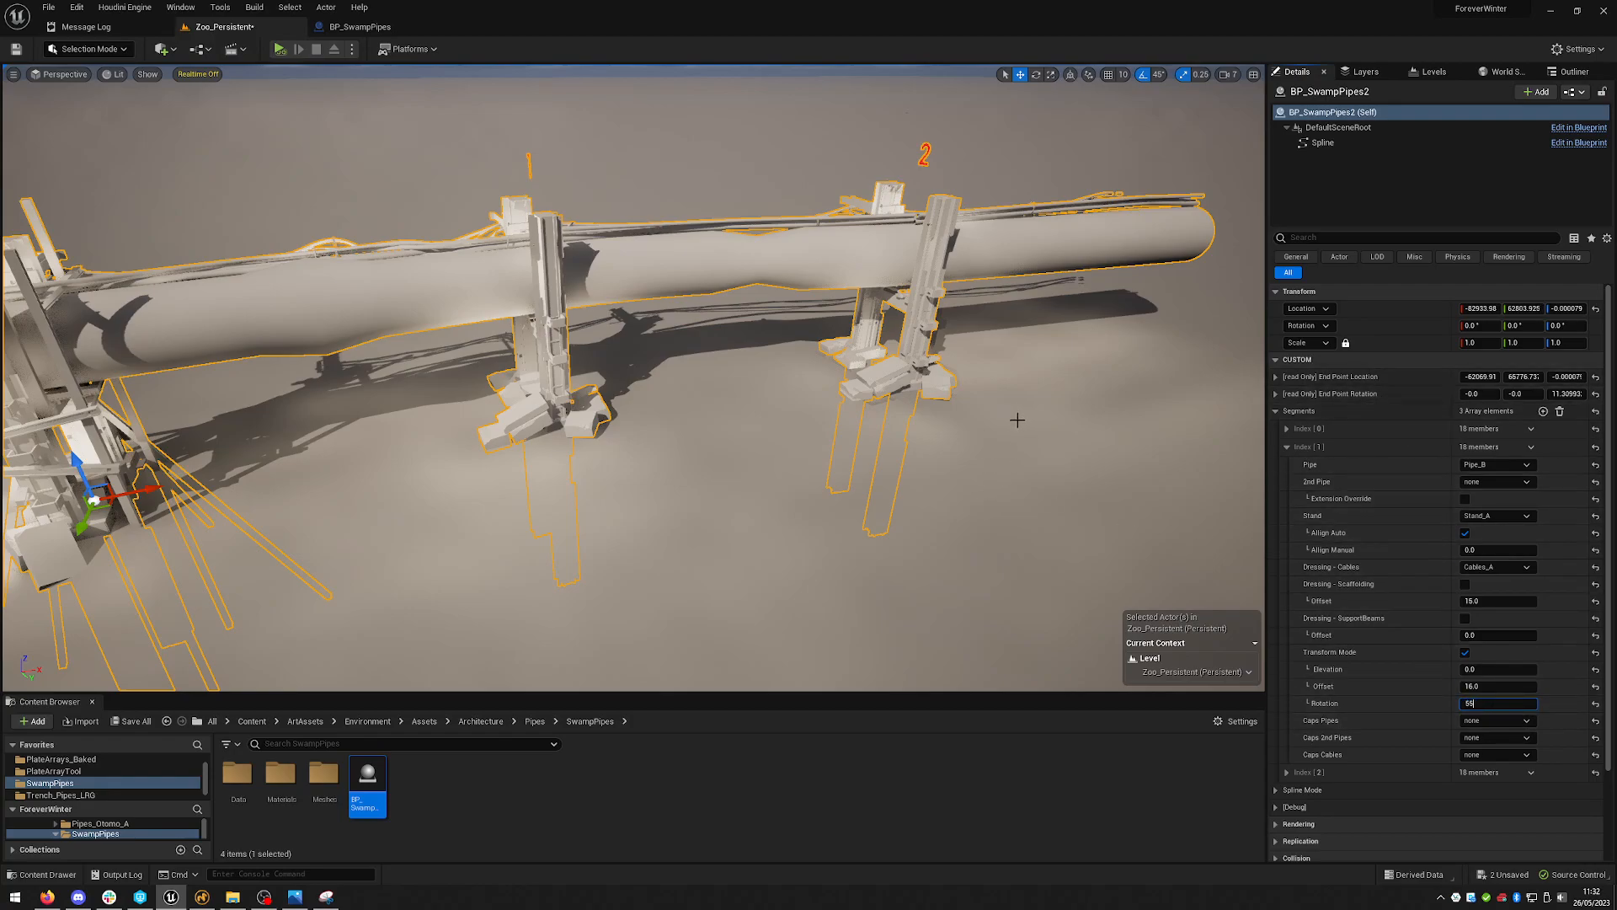
text(55)
key(Return)
key(a)
right_drag(909, 350, 1044, 307)
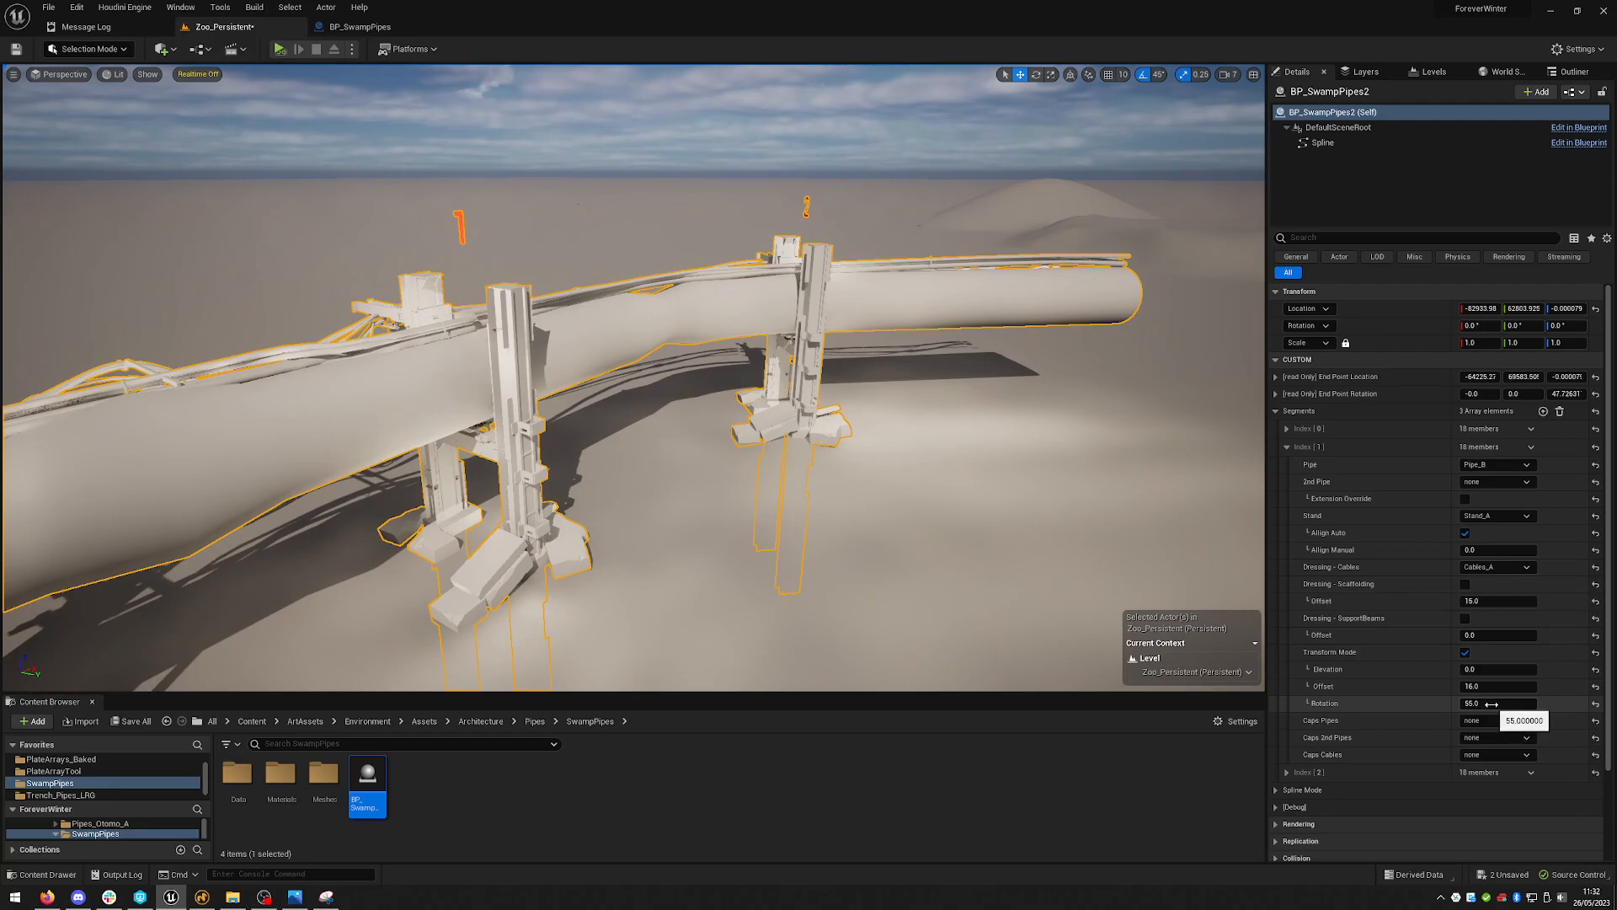
- Set the second segment's transform Rotation to 25
key(w)
right_drag(860, 362, 821, 459)
key(s)
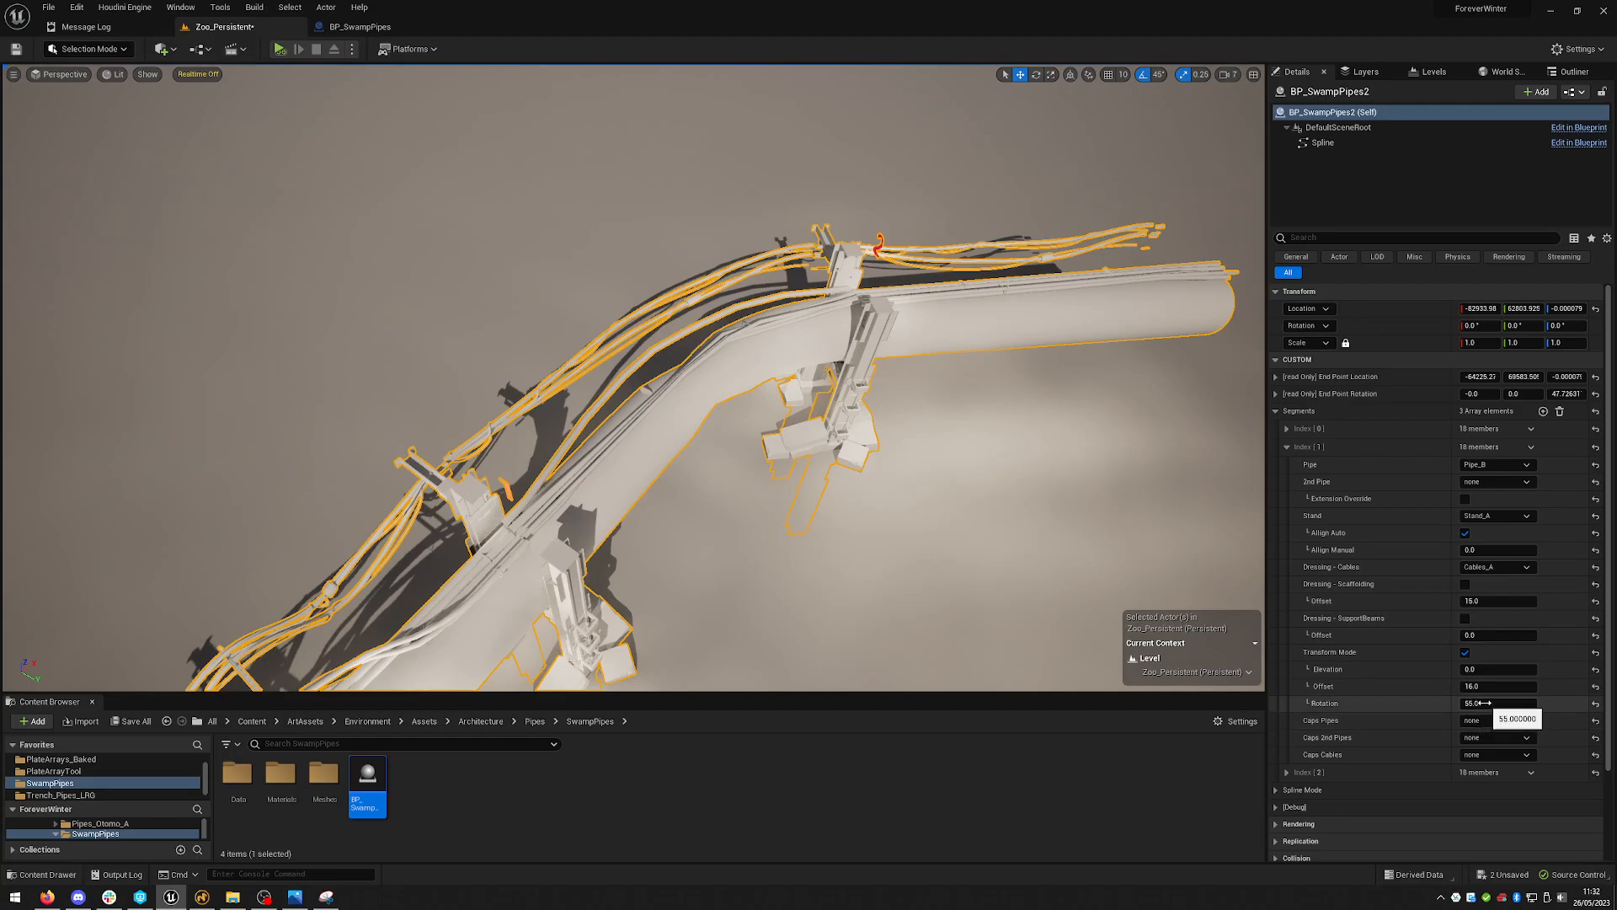
mouse_move(1014, 379)
right_down()
mouse_move(1002, 371)
mouse_move(1041, 392)
right_up()
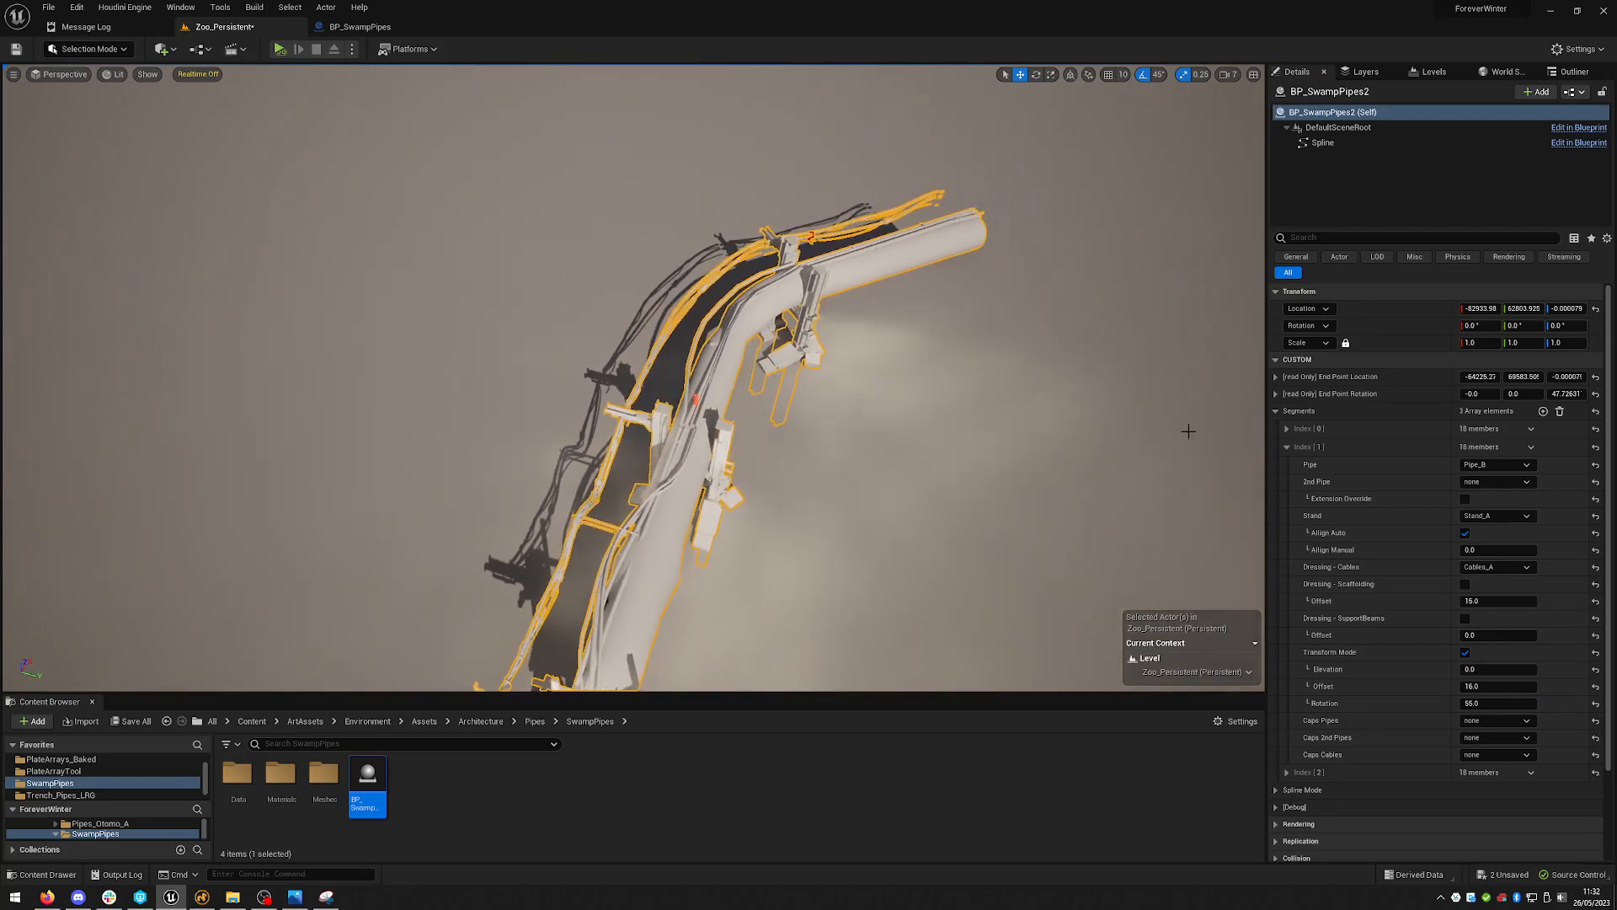
click(1476, 703)
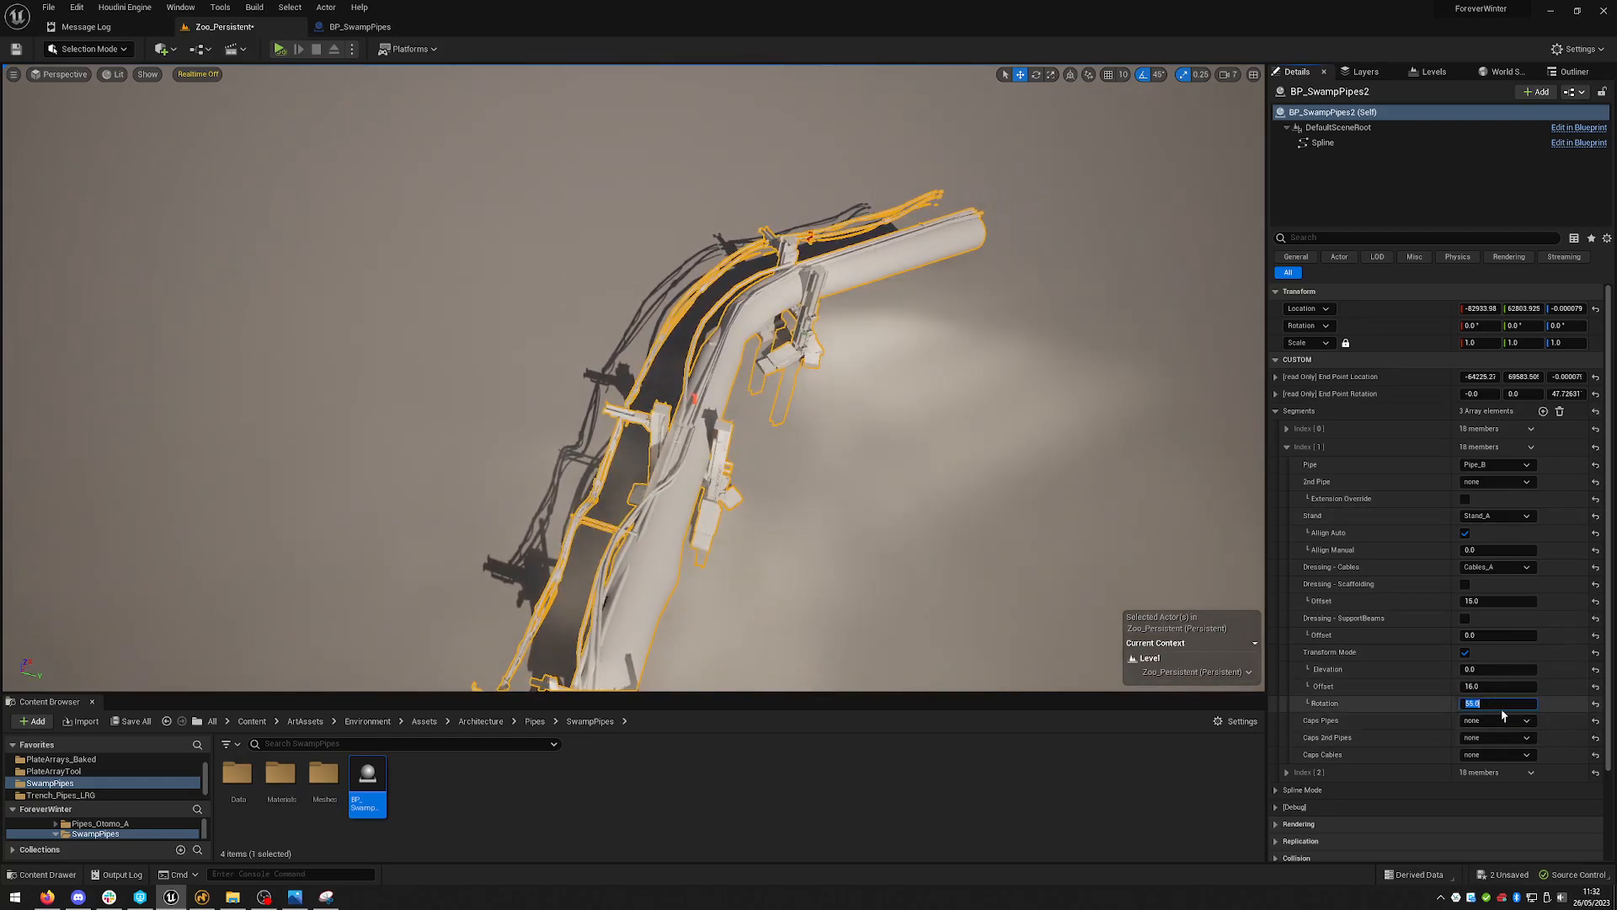
text(25)
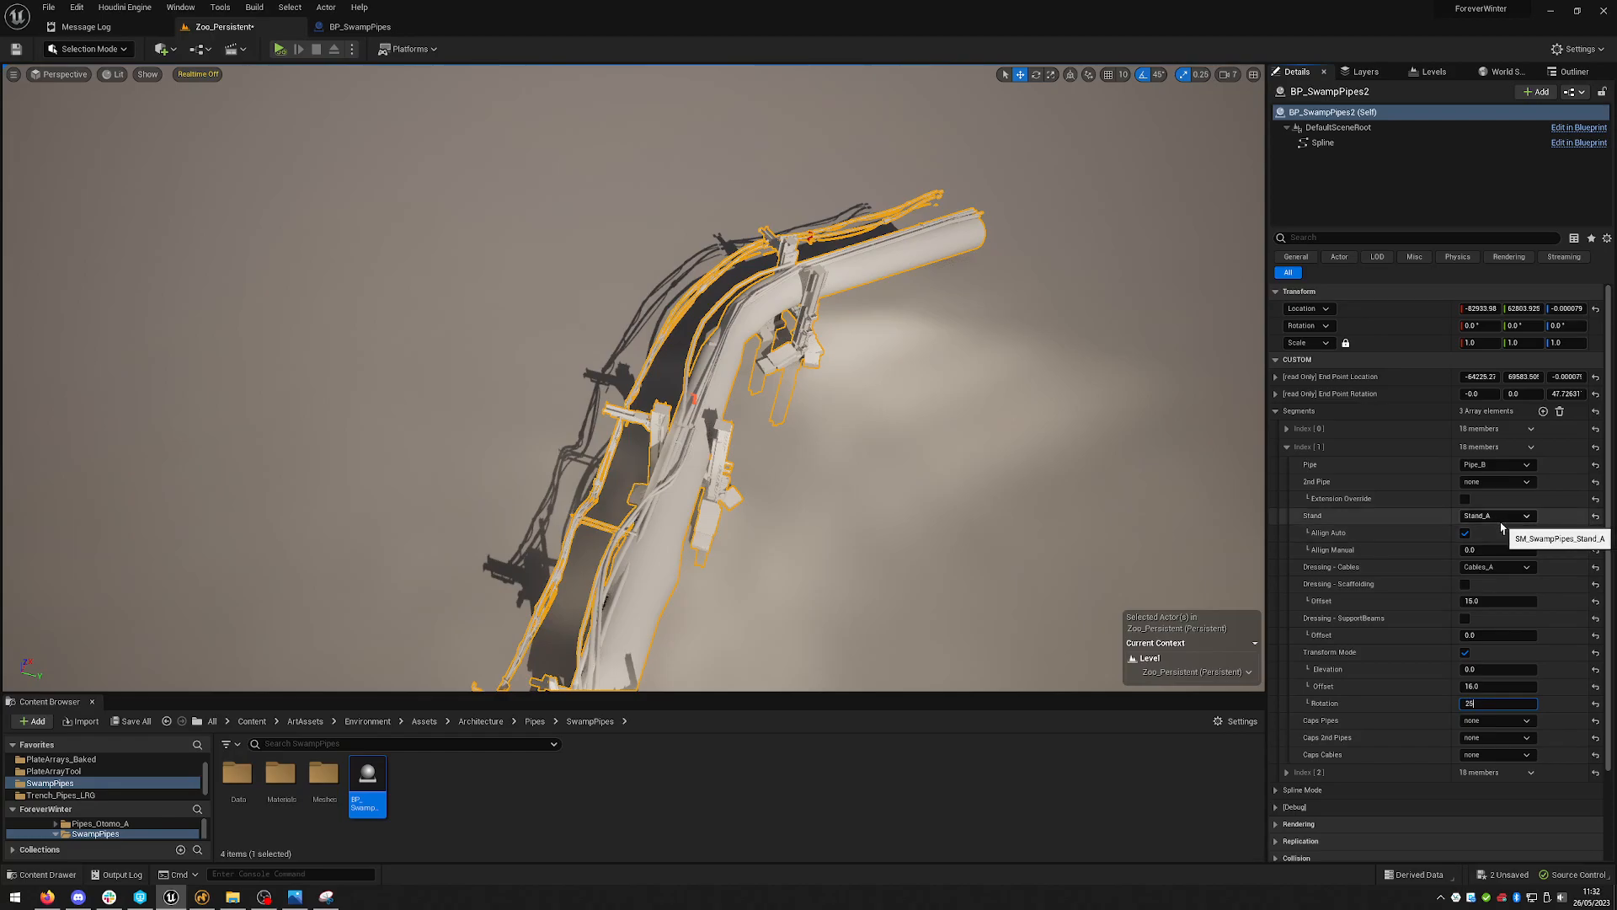
key(Return)
- Collapse the second segment and add a fourth element to the Segments array
right_drag(1042, 448, 1065, 459)
right_drag(780, 297, 779, 296)
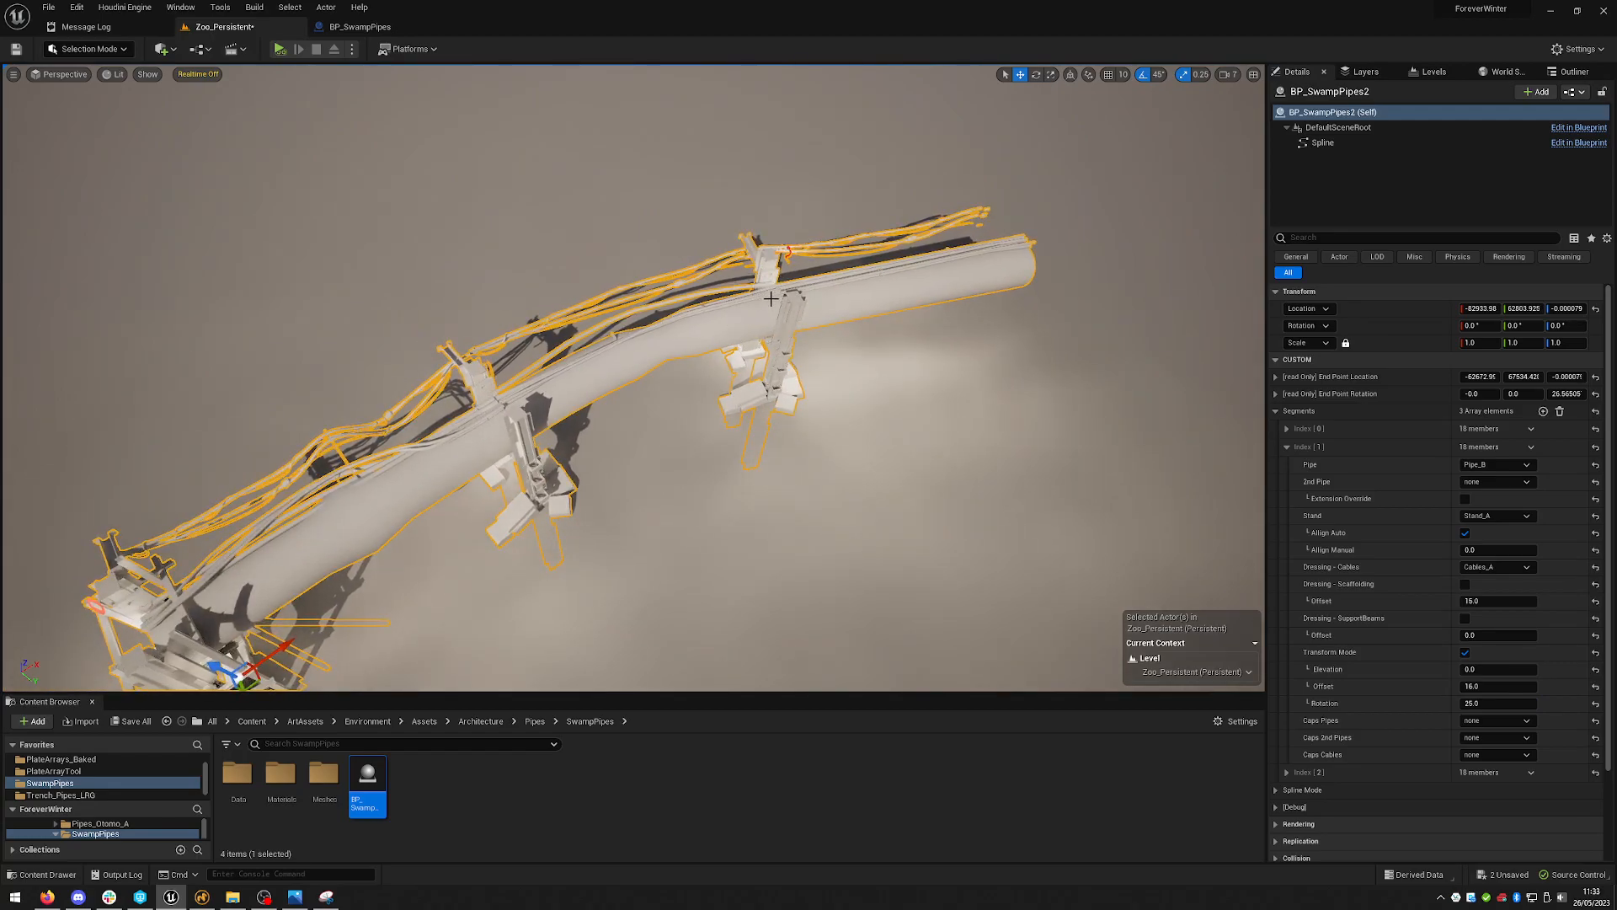
right_drag(761, 259, 766, 258)
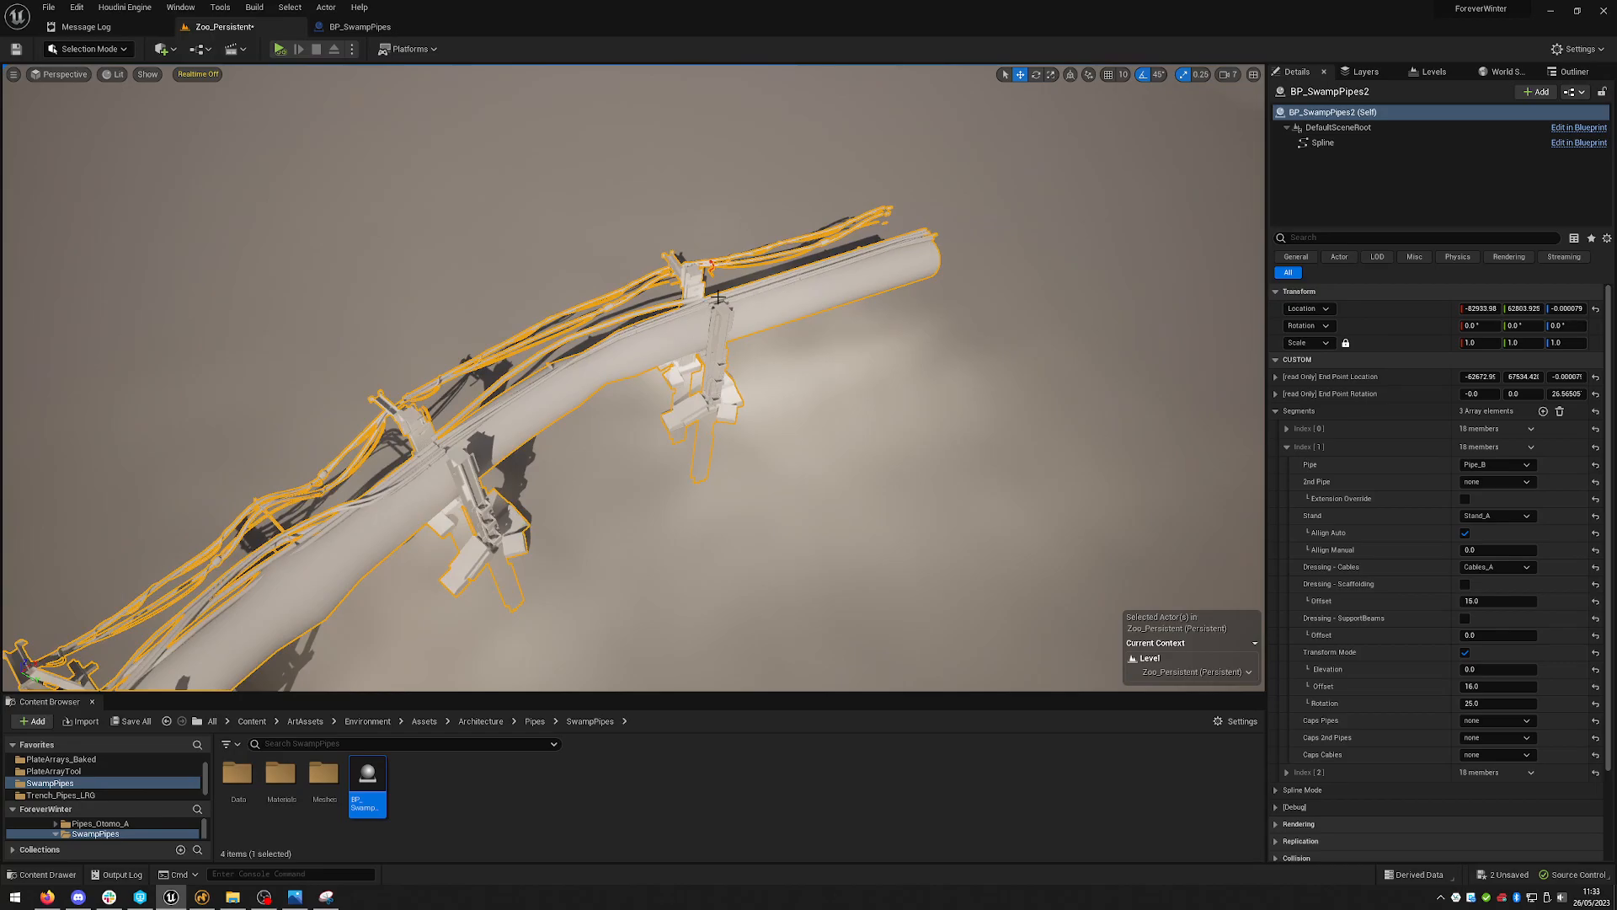
mouse_move(1040, 440)
right_down()
mouse_move(1103, 418)
mouse_move(1044, 428)
right_up()
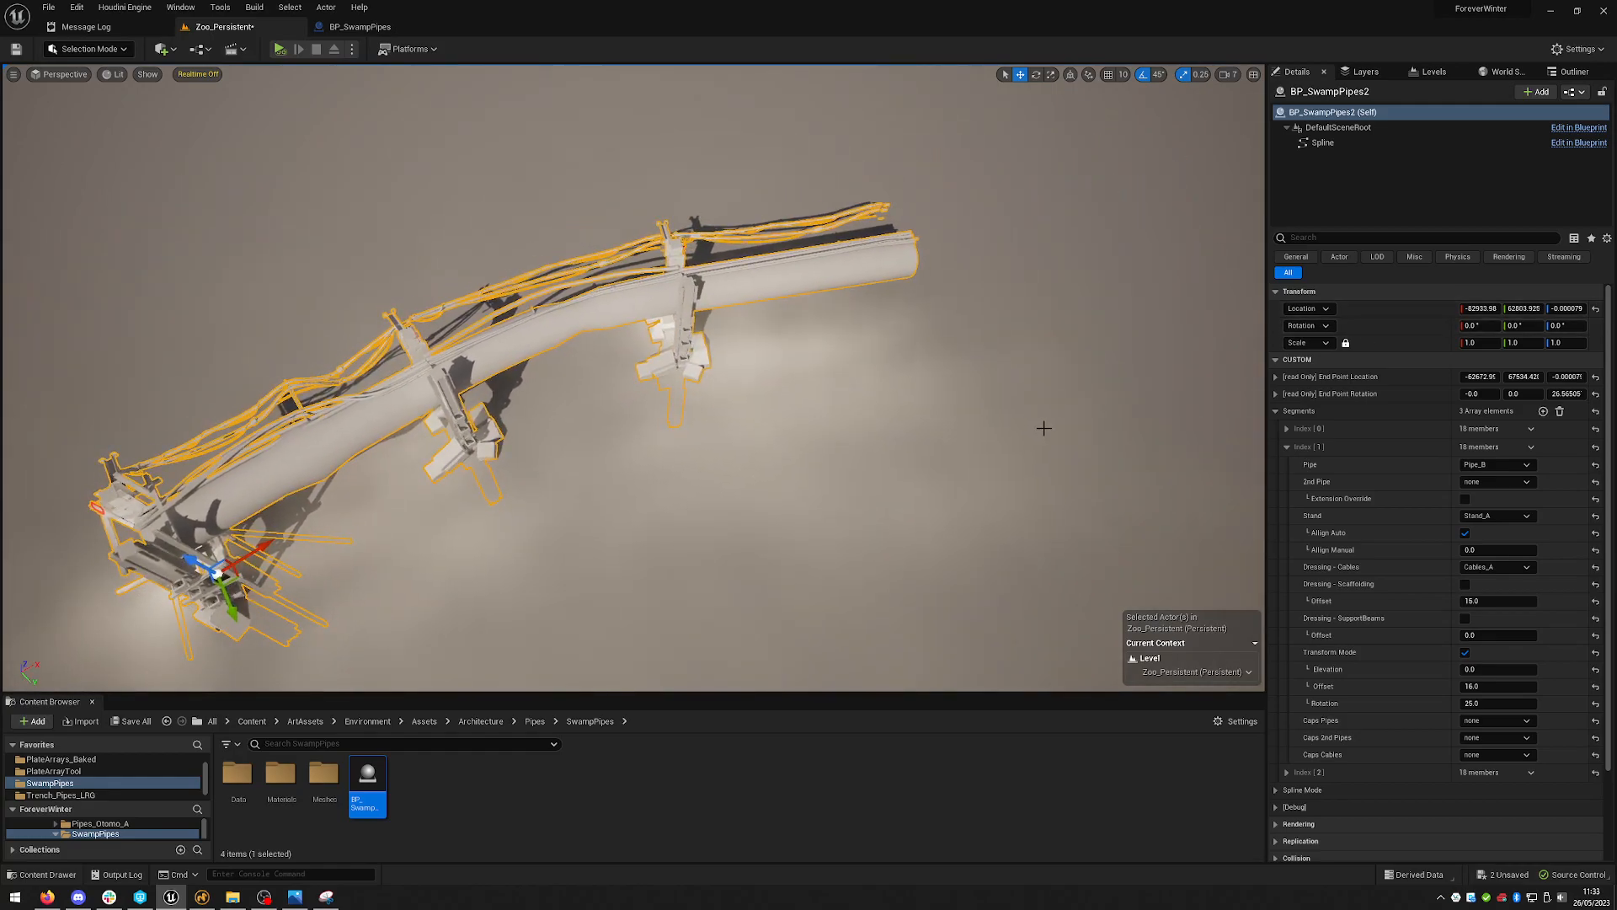
click(1287, 450)
click(1543, 411)
- Set the fourth segment's Pipe to Pipe_C
right_drag(971, 312, 971, 312)
key(w)
right_drag(997, 404, 997, 404)
key(w)
key(s)
click(1287, 483)
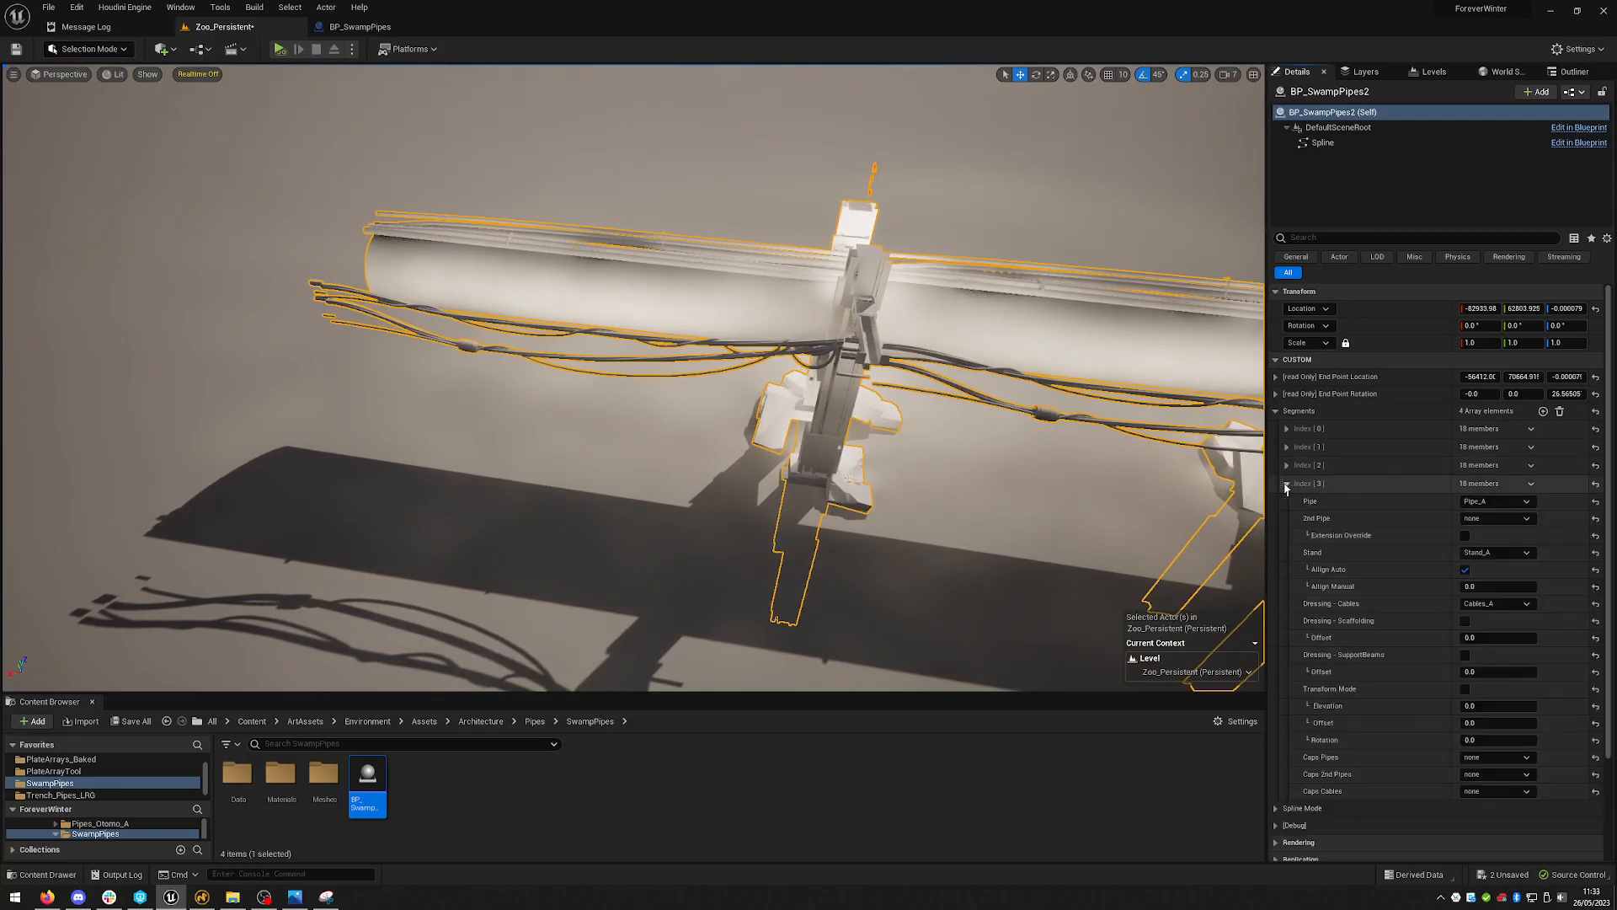
click(1505, 502)
click(1486, 559)
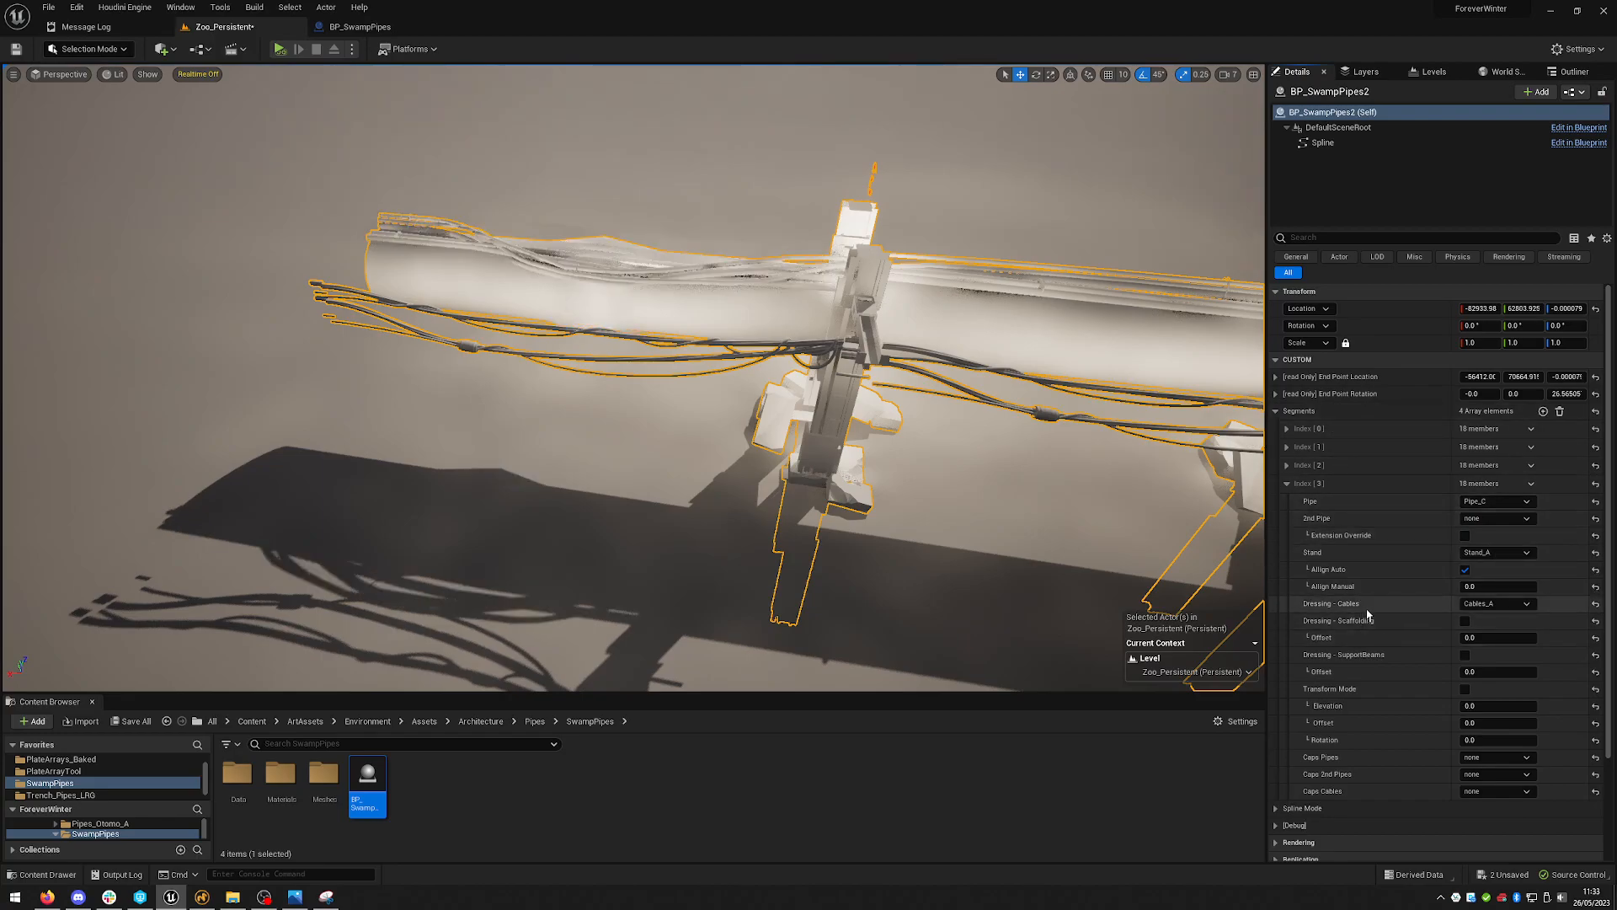
- Set the fourth segment's Dressing - Cables to none
click(1492, 606)
click(1483, 620)
- Try the fourth segment's Caps Cables as Start and then as End
right_drag(894, 418, 940, 438)
mouse_move(889, 352)
right_down()
mouse_move(876, 371)
mouse_move(906, 363)
mouse_move(889, 352)
right_up()
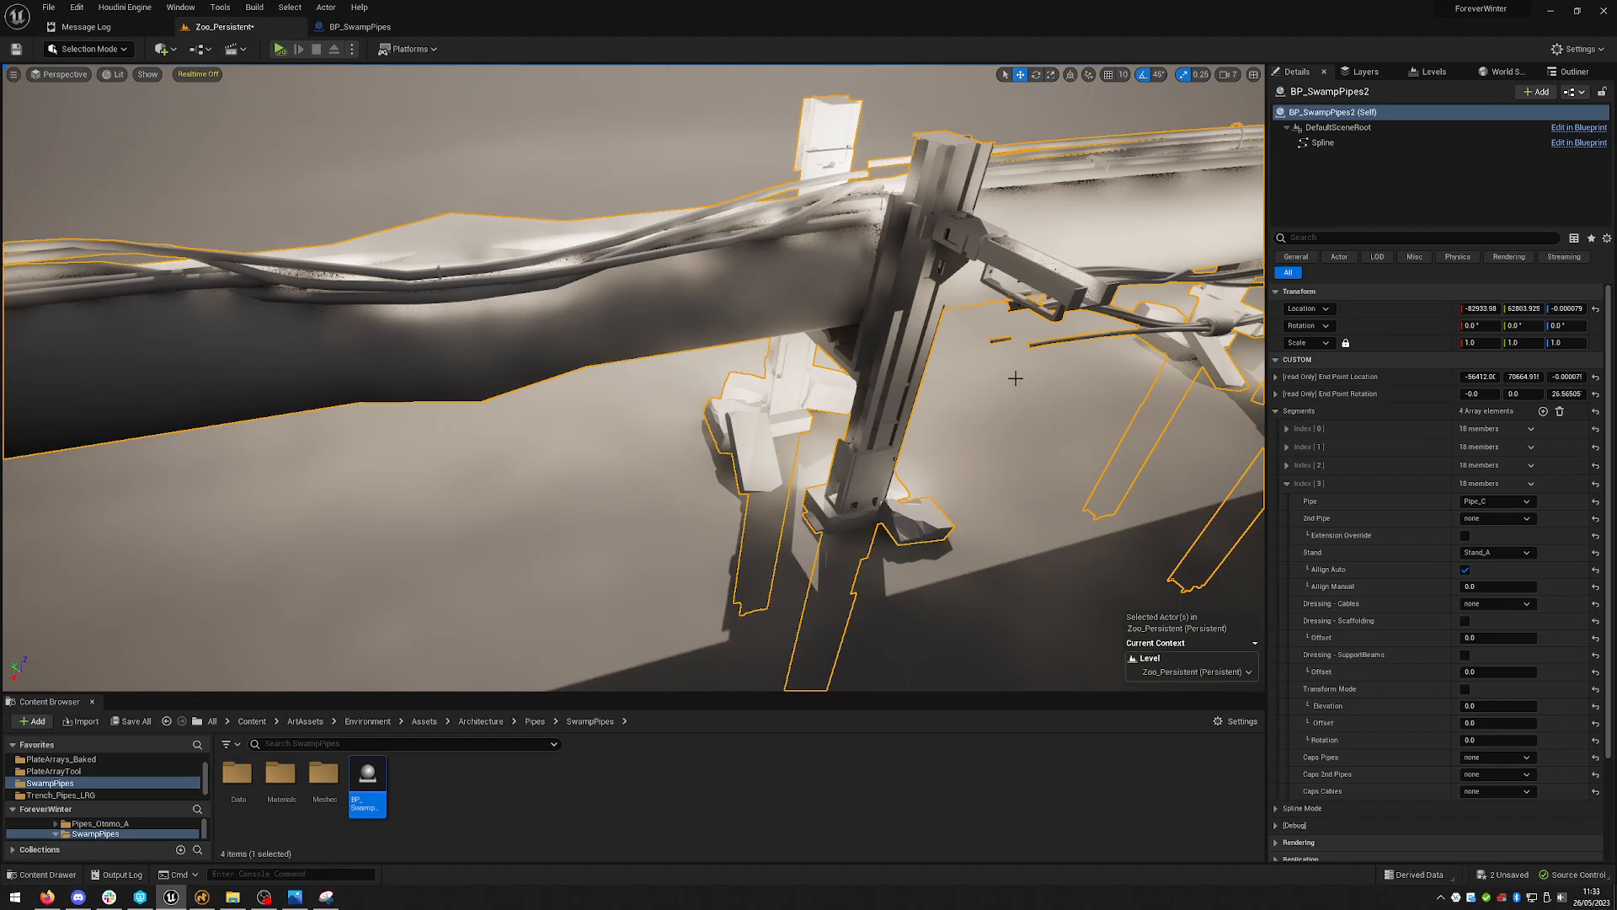
right_drag(1008, 351, 1010, 371)
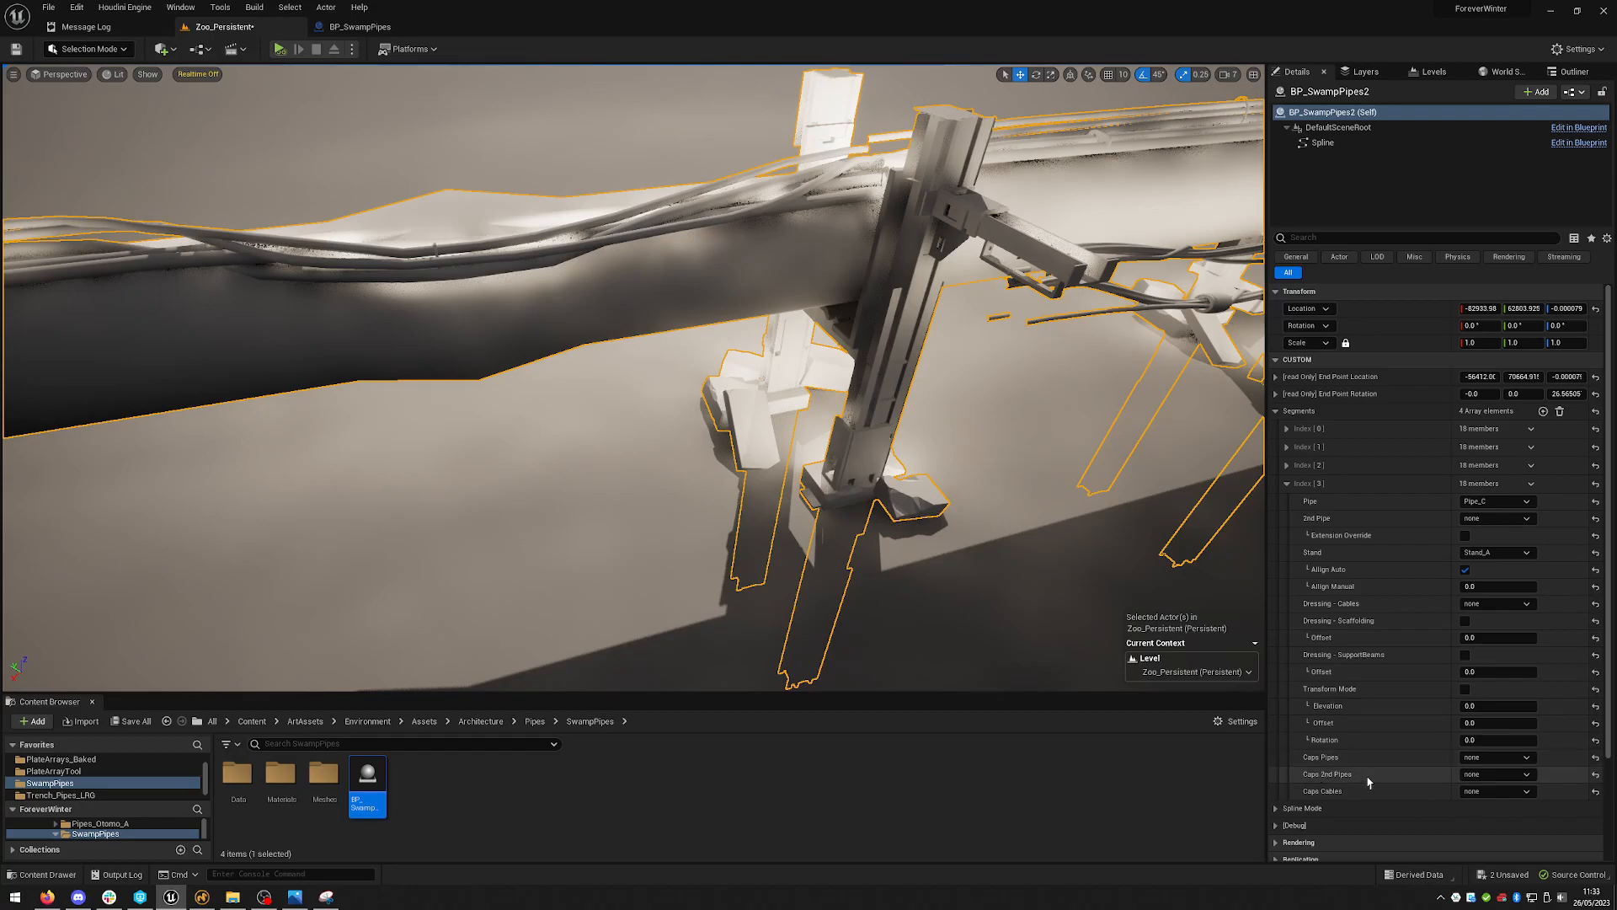
click(1470, 792)
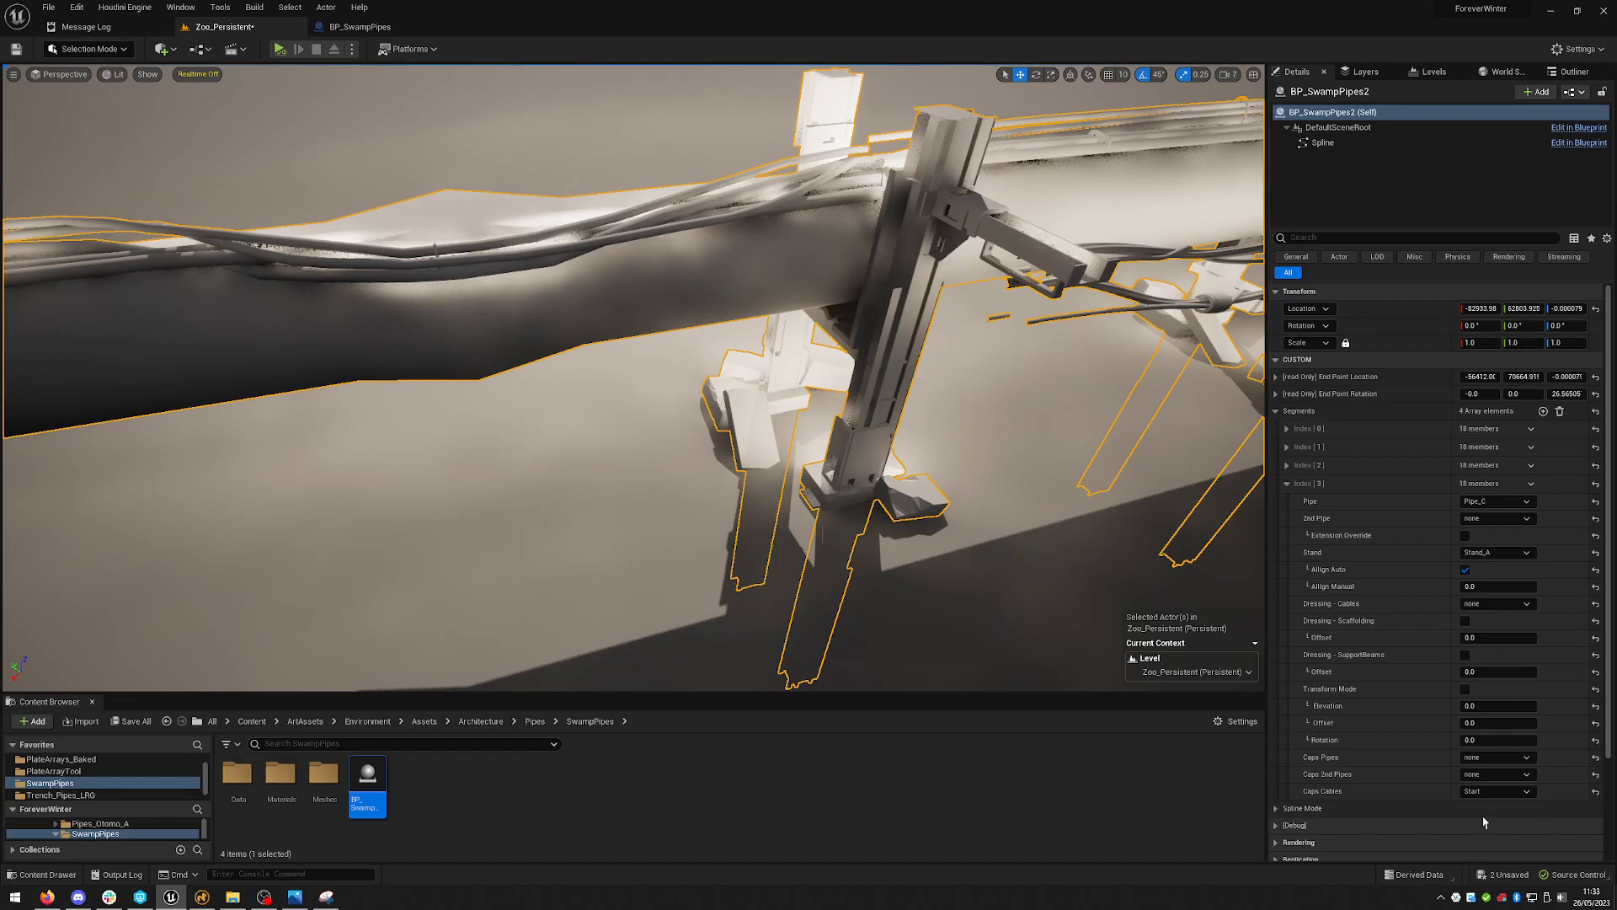
click(1487, 817)
click(1480, 792)
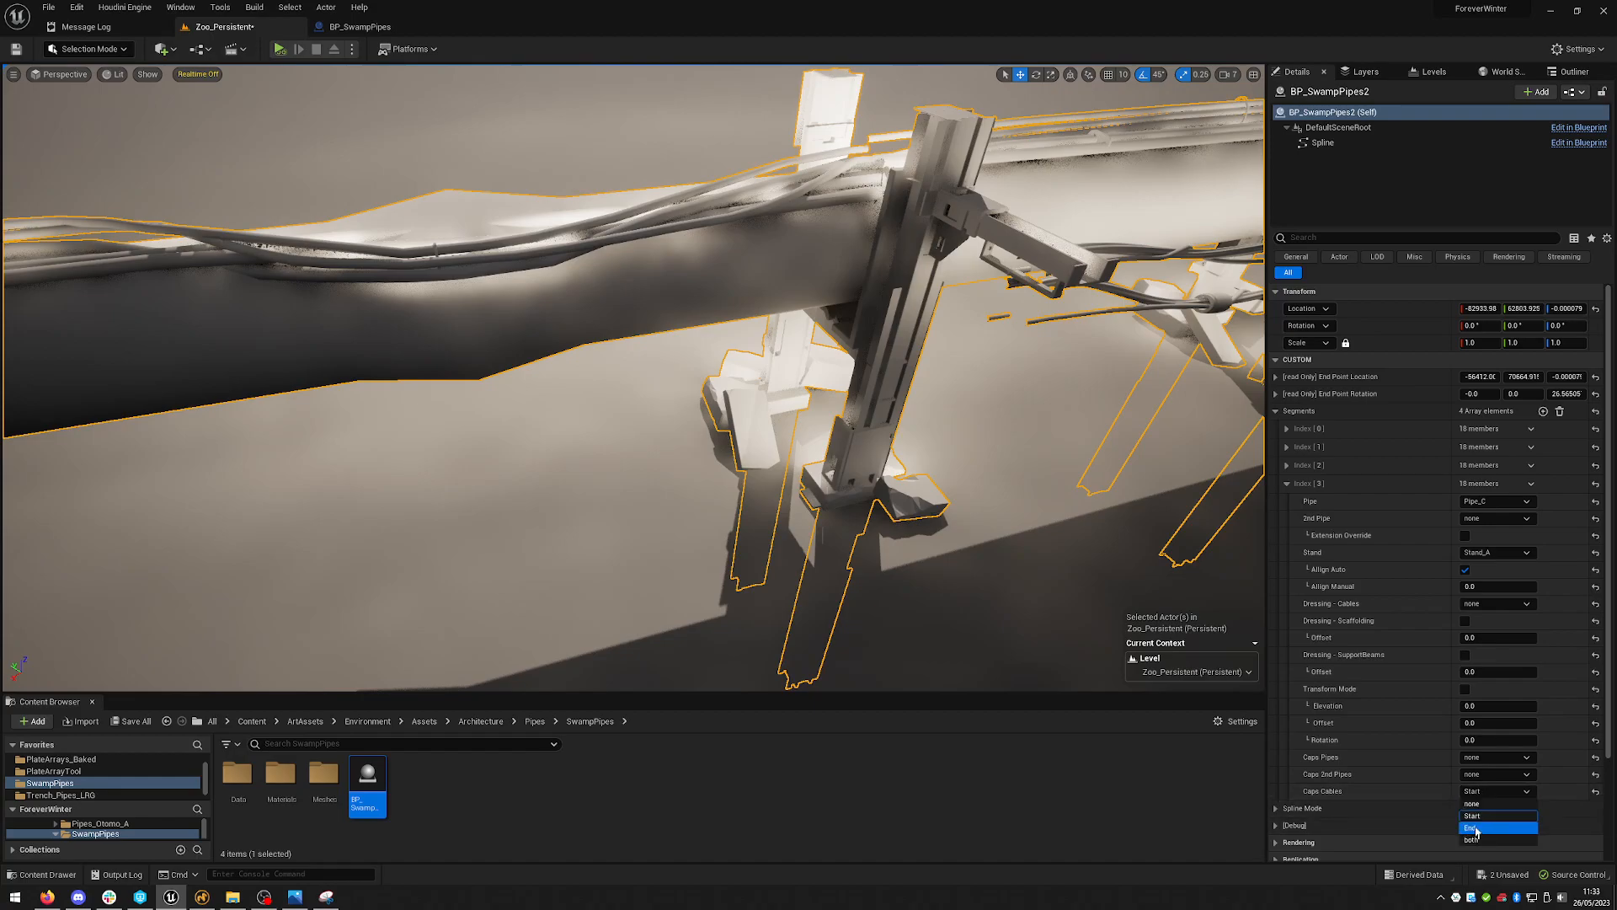
click(1485, 832)
- Switch the fourth segment's Caps Cables to Start
key(f)
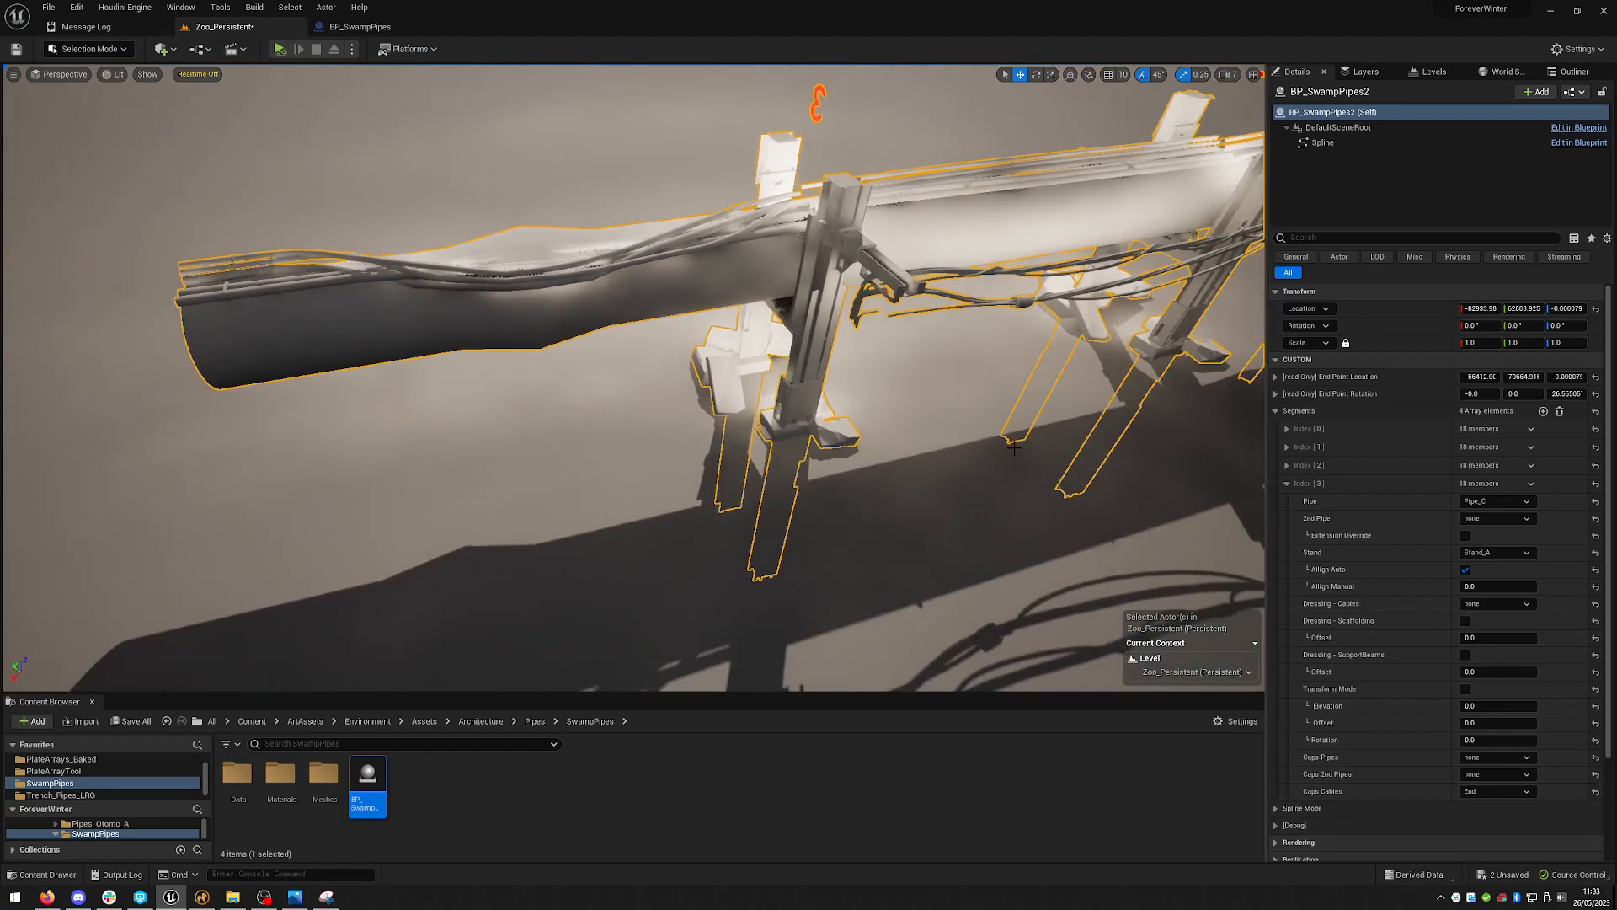
key(d)
right_drag(1028, 366, 973, 305)
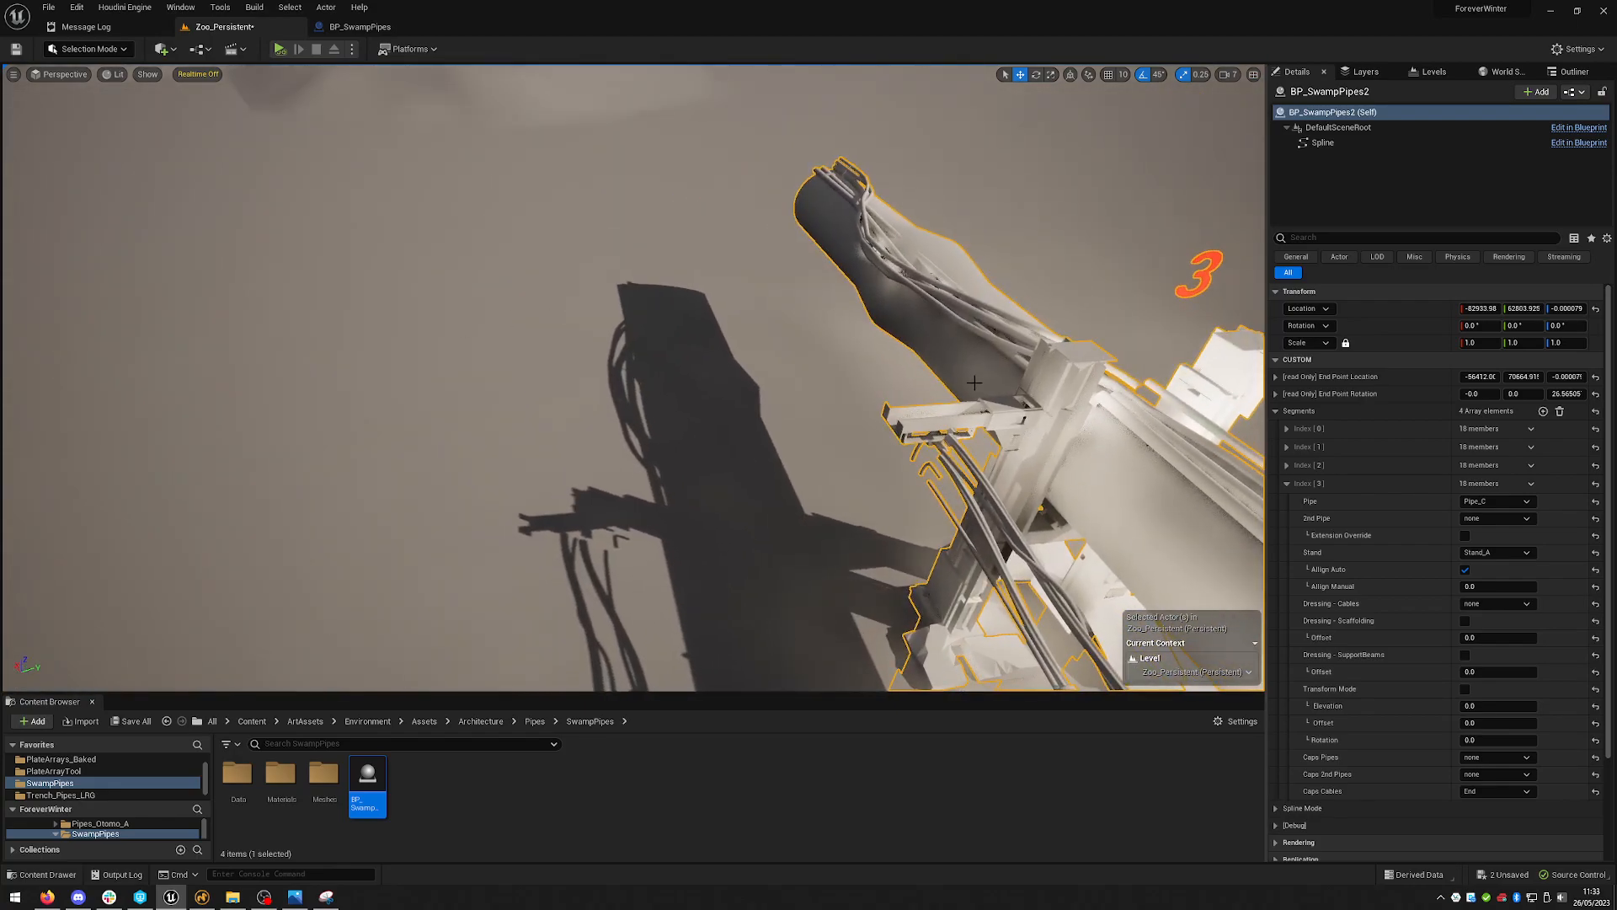
right_drag(907, 372, 916, 395)
right_drag(1033, 370, 1030, 304)
key(w)
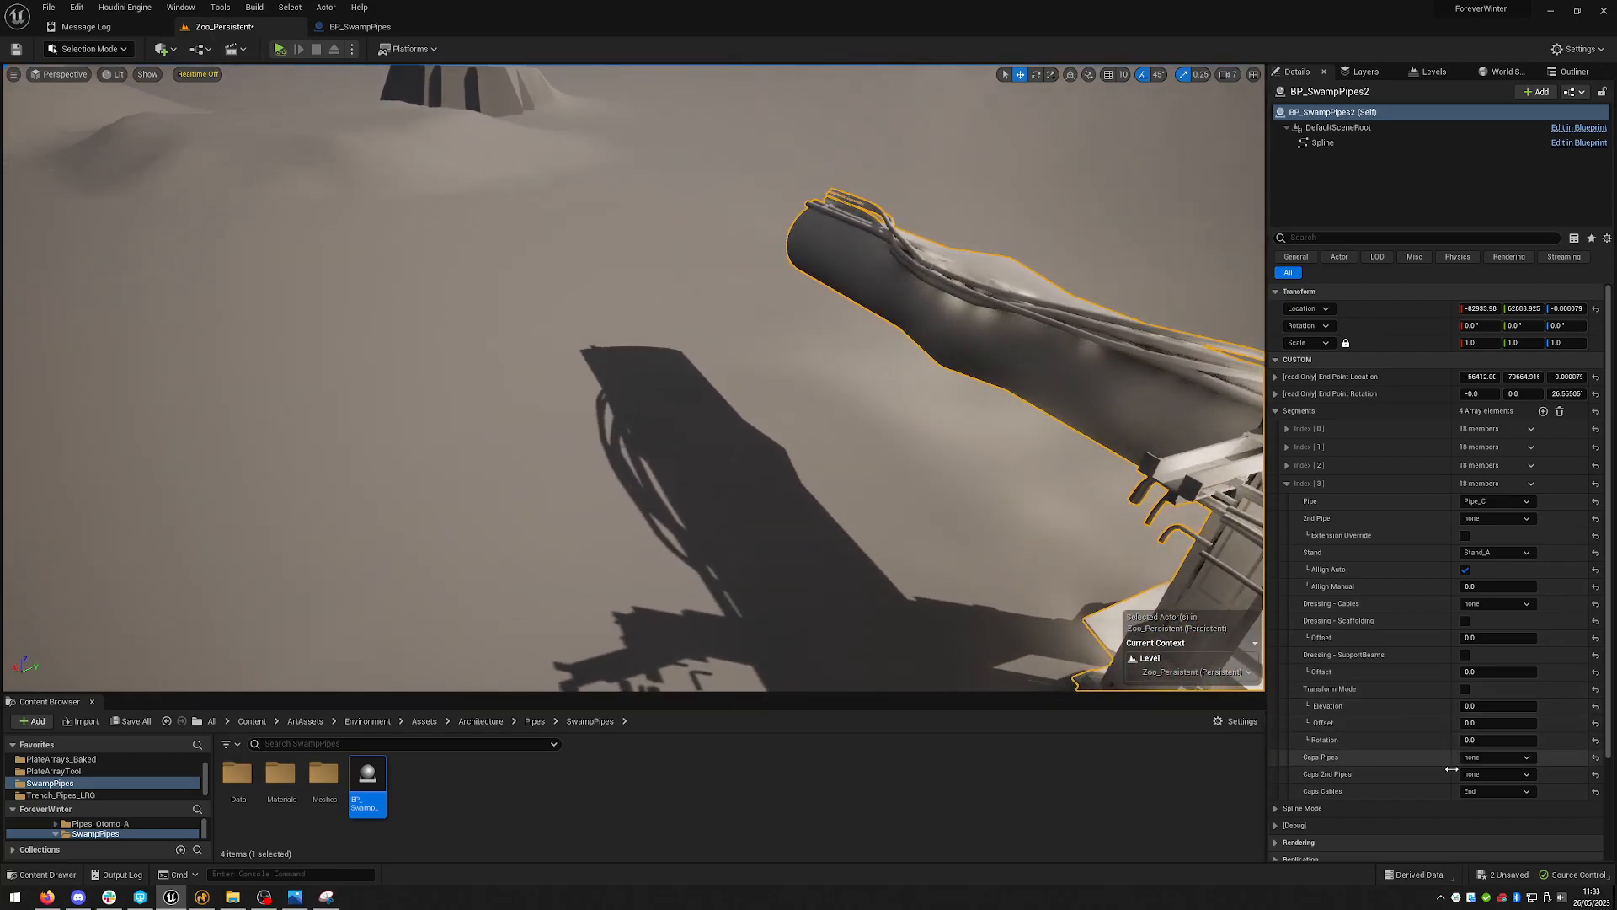
click(1486, 825)
- Set the fourth segment's Caps Cables to both
key(w)
right_drag(985, 363, 1053, 327)
key(a)
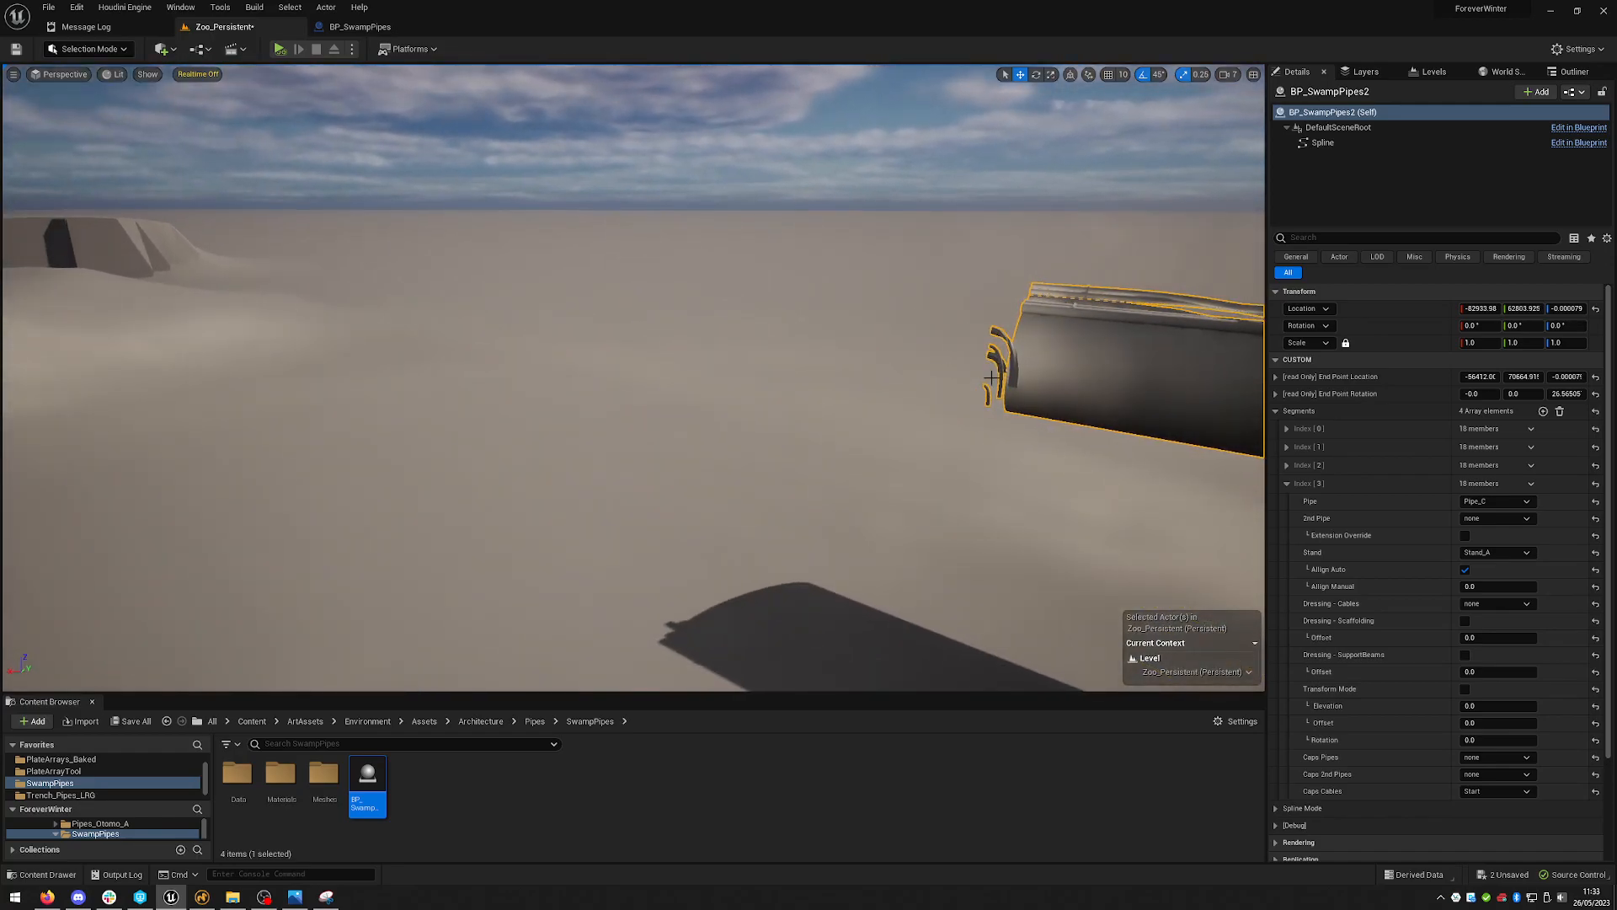
key(d)
right_drag(1029, 382, 1191, 326)
key(s)
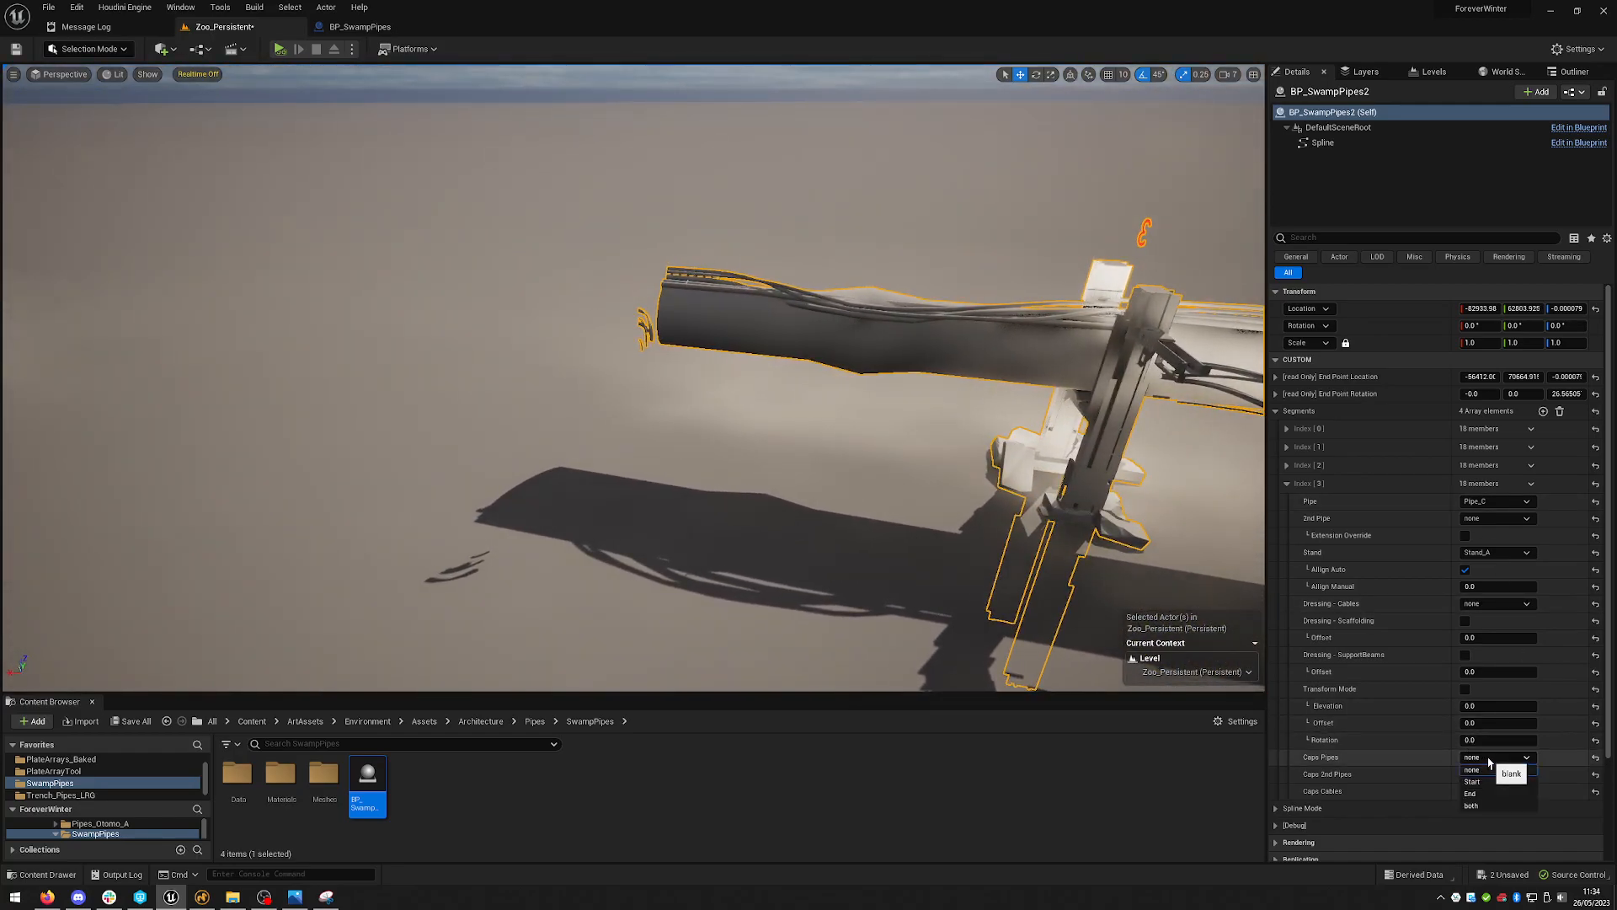
click(1305, 811)
click(1297, 810)
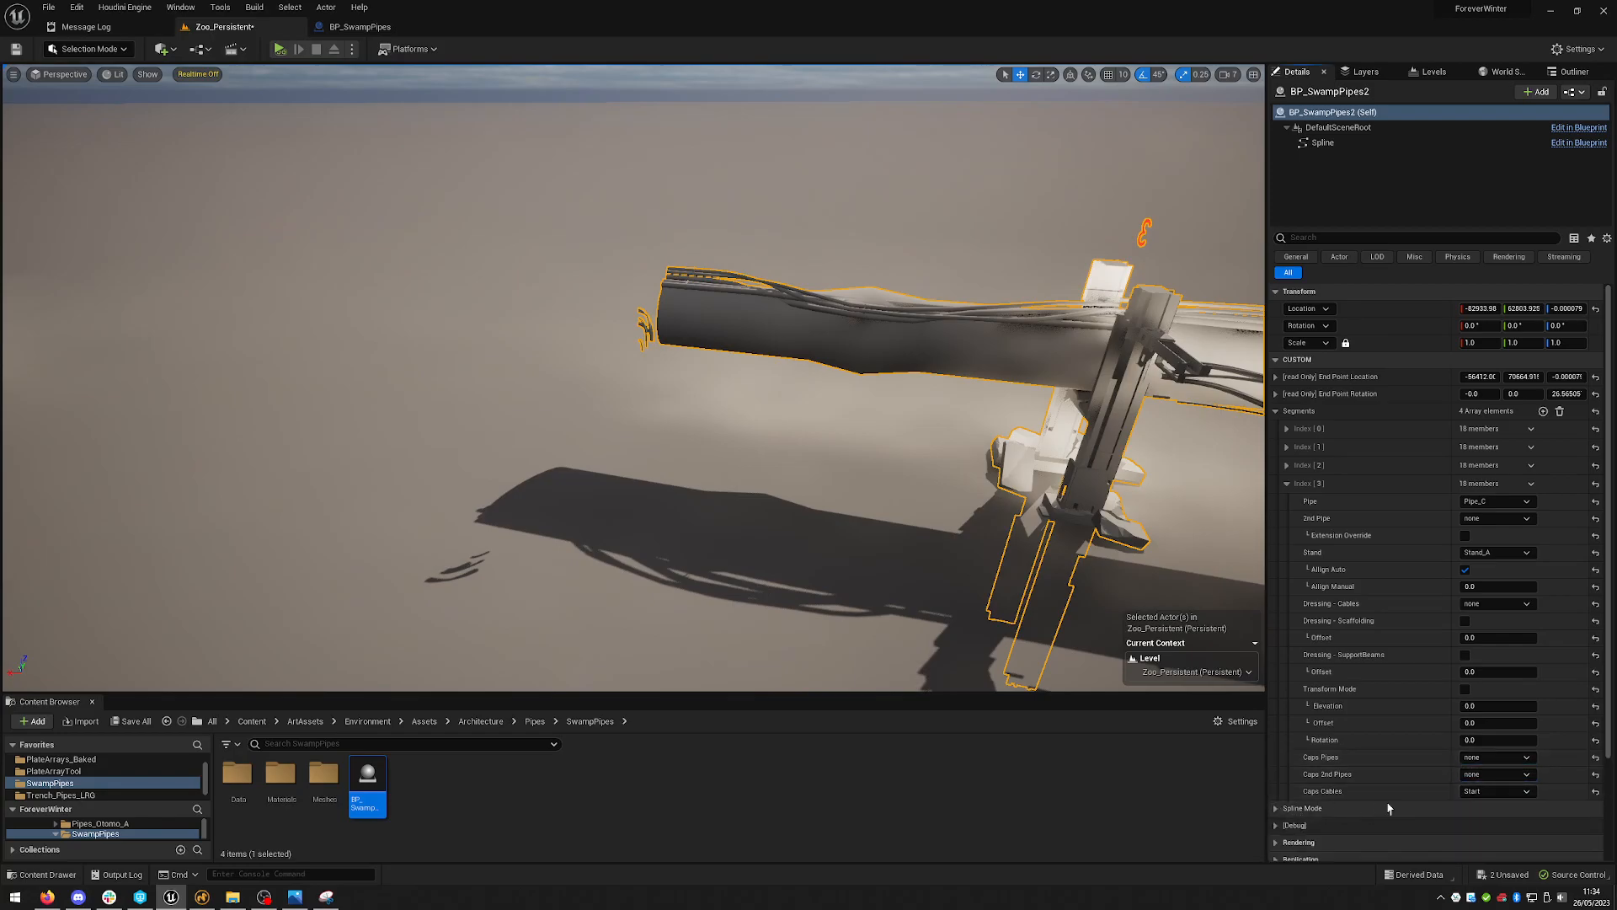
click(1495, 792)
click(1476, 841)
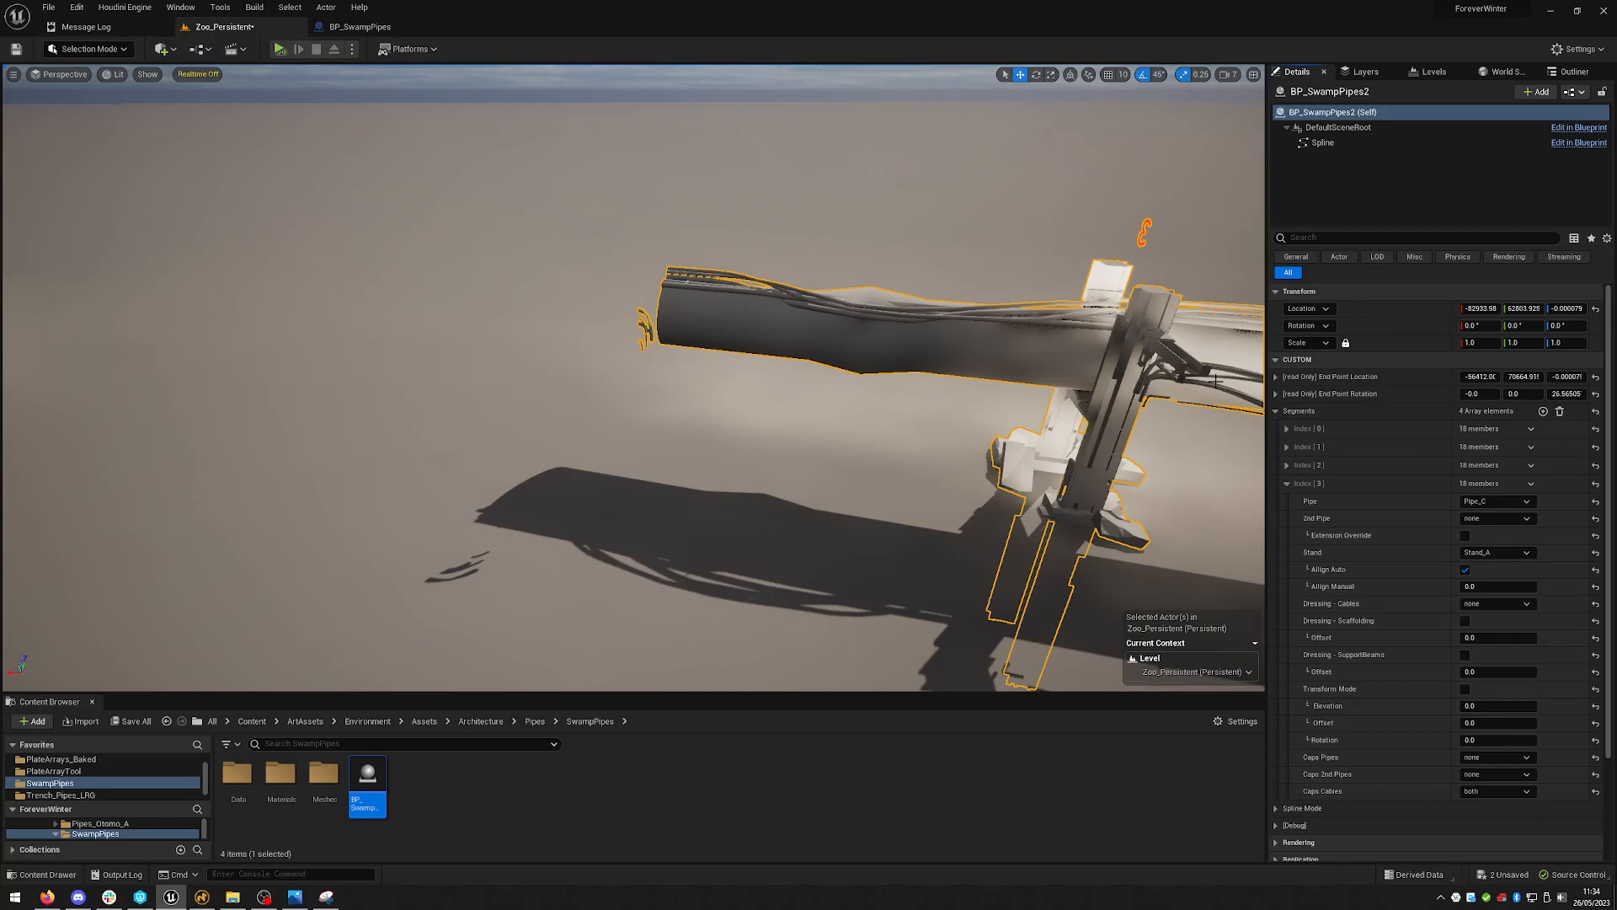
- Reset the fourth segment's Caps Cables to none
right_drag(871, 352, 969, 352)
key(w)
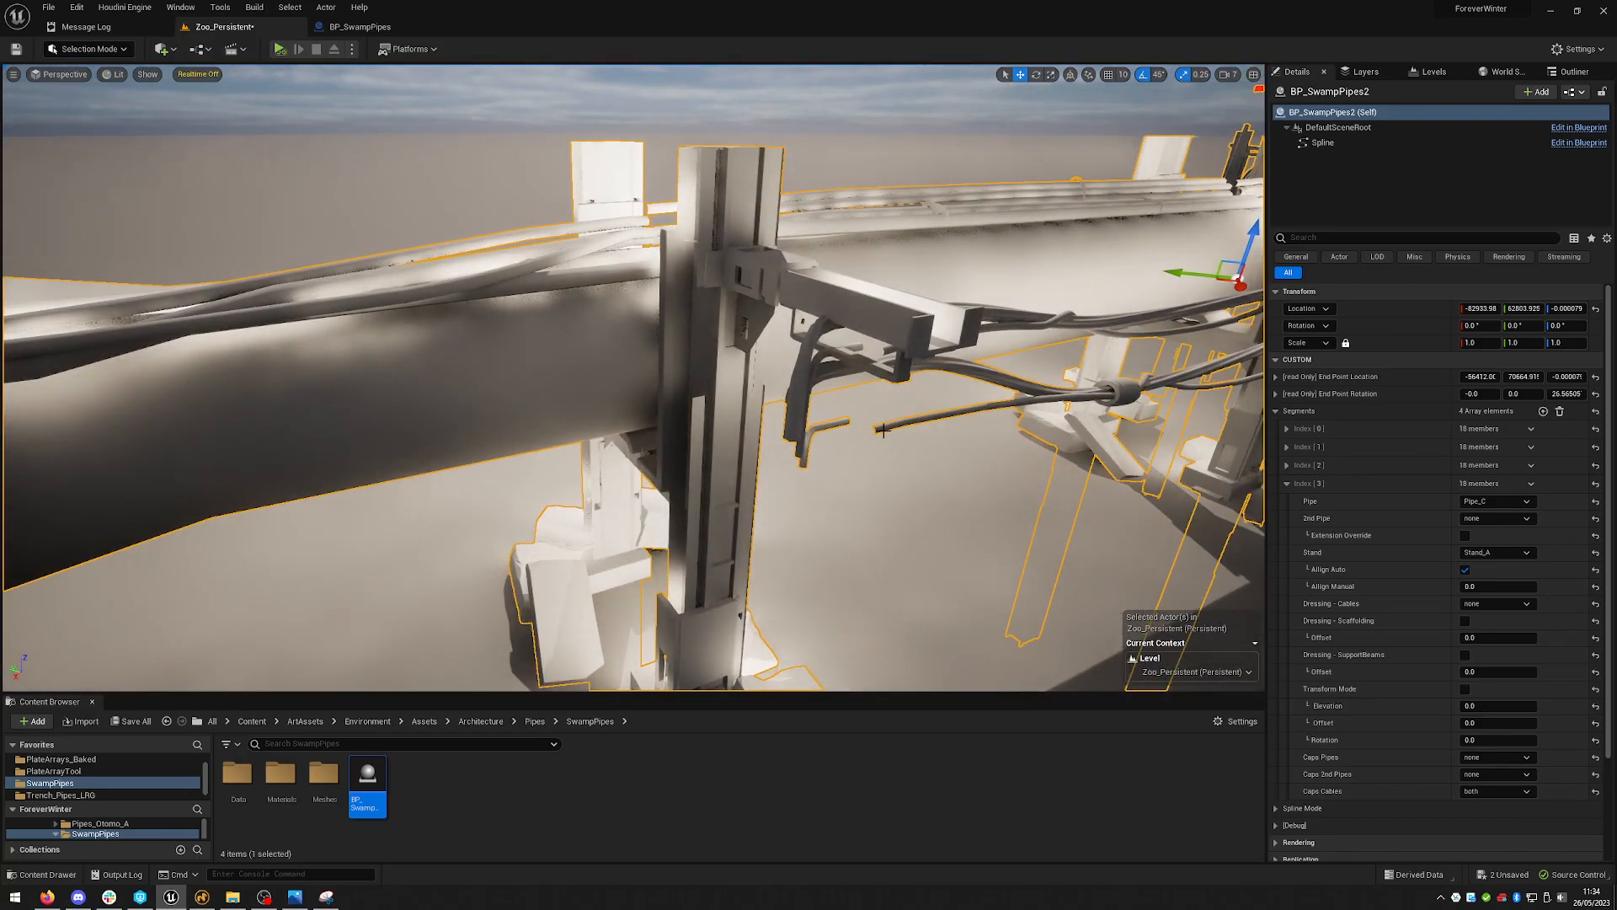
right_drag(932, 442, 1045, 522)
key(s)
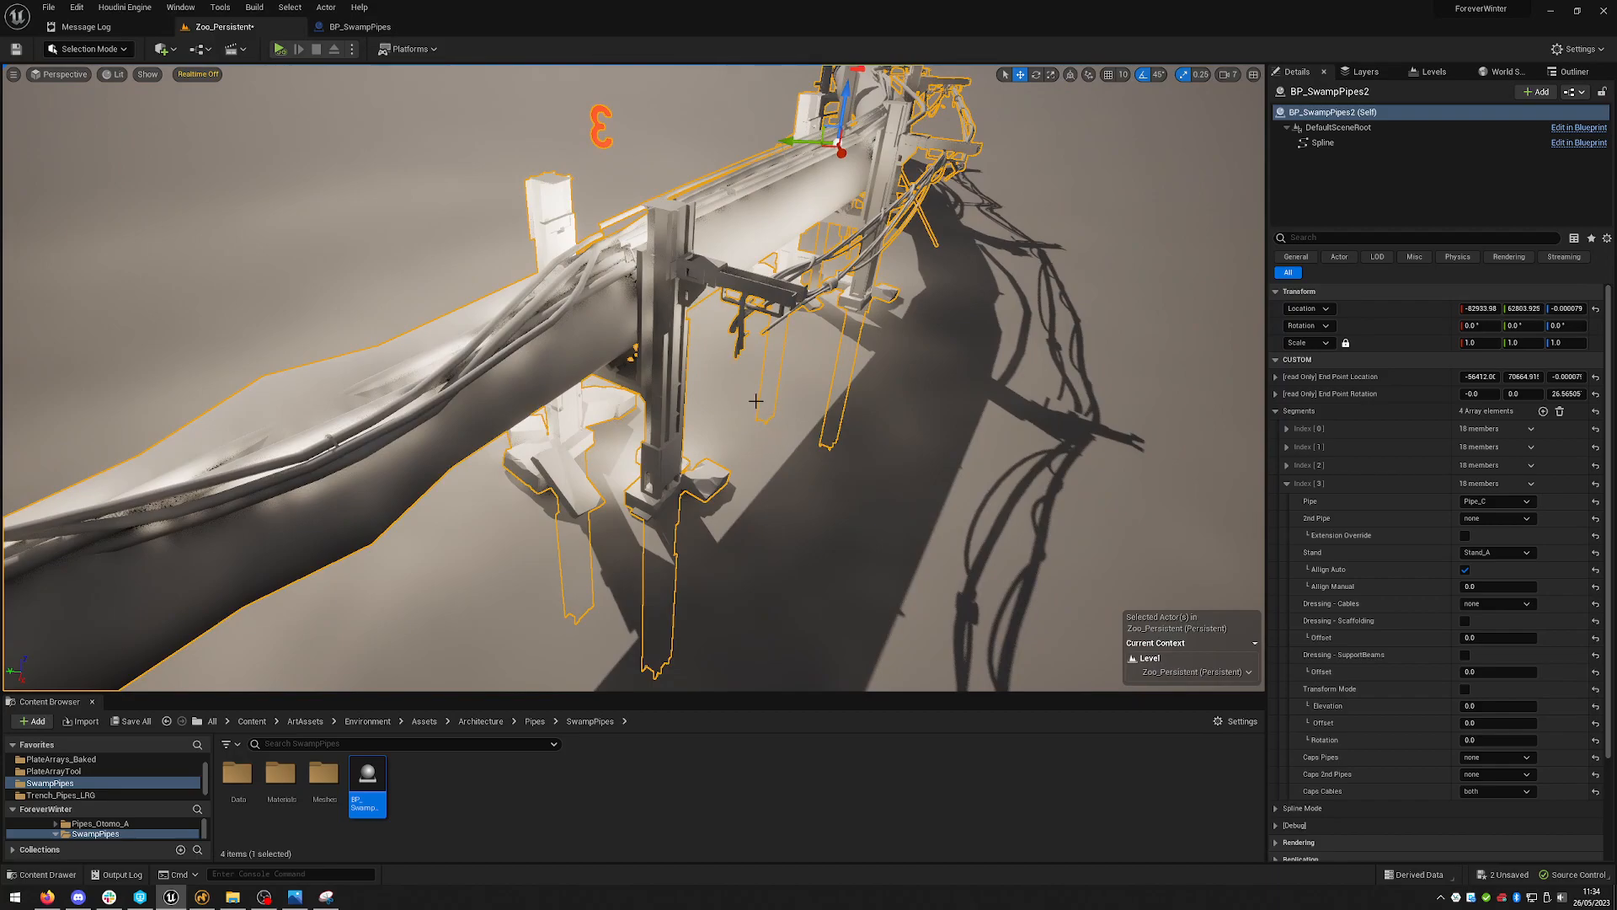
right_drag(804, 335, 941, 195)
key(w)
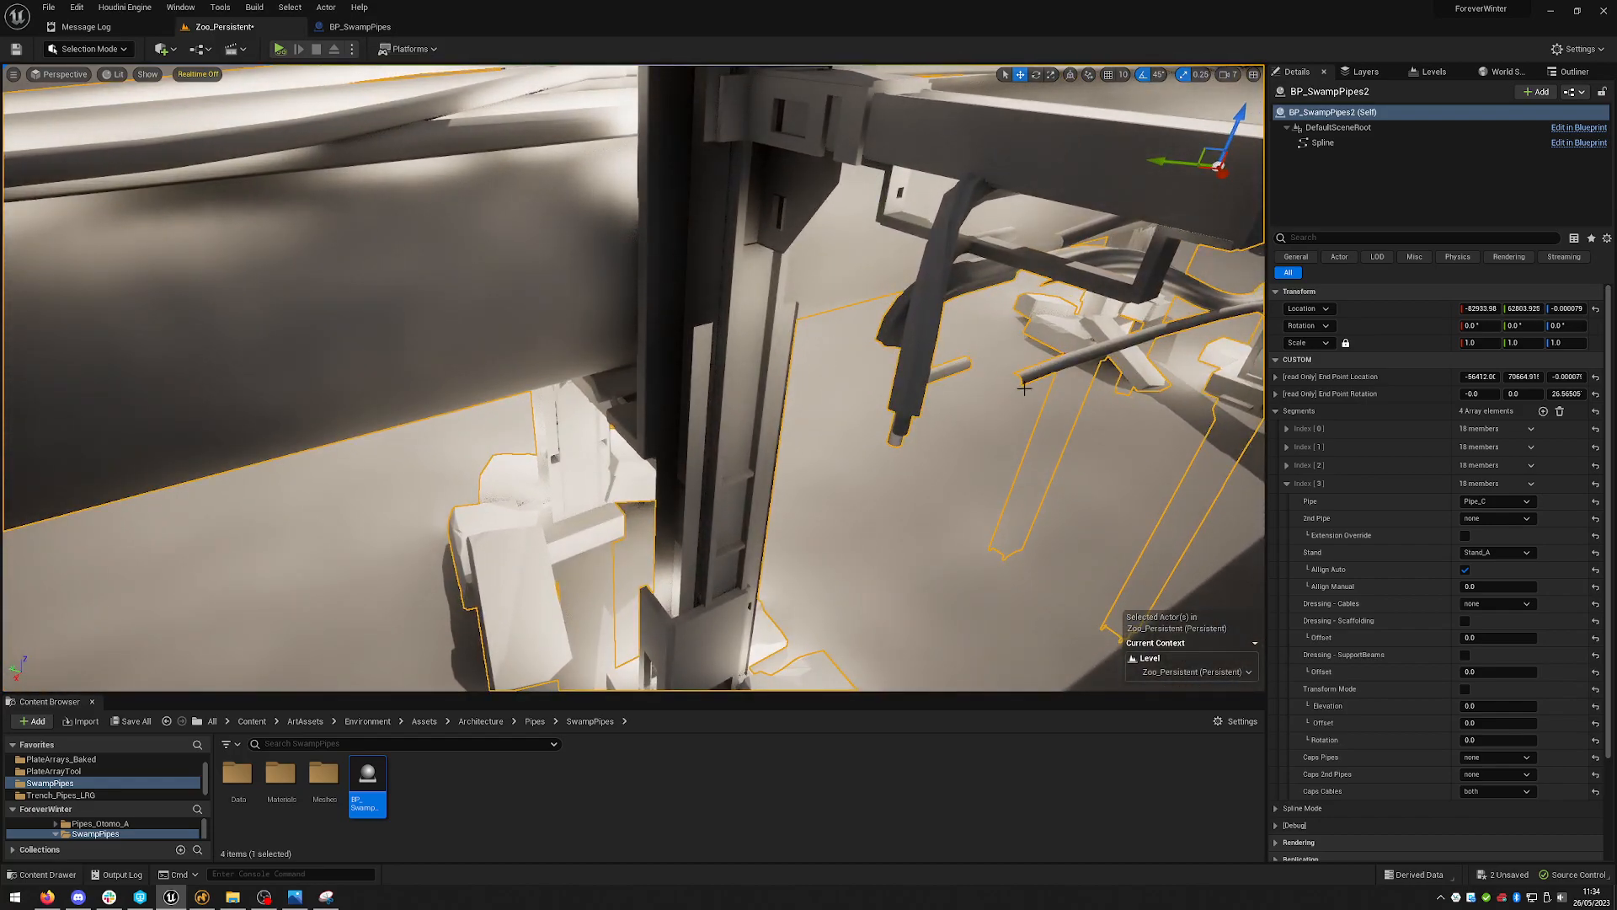
key(s)
right_drag(1004, 372, 858, 411)
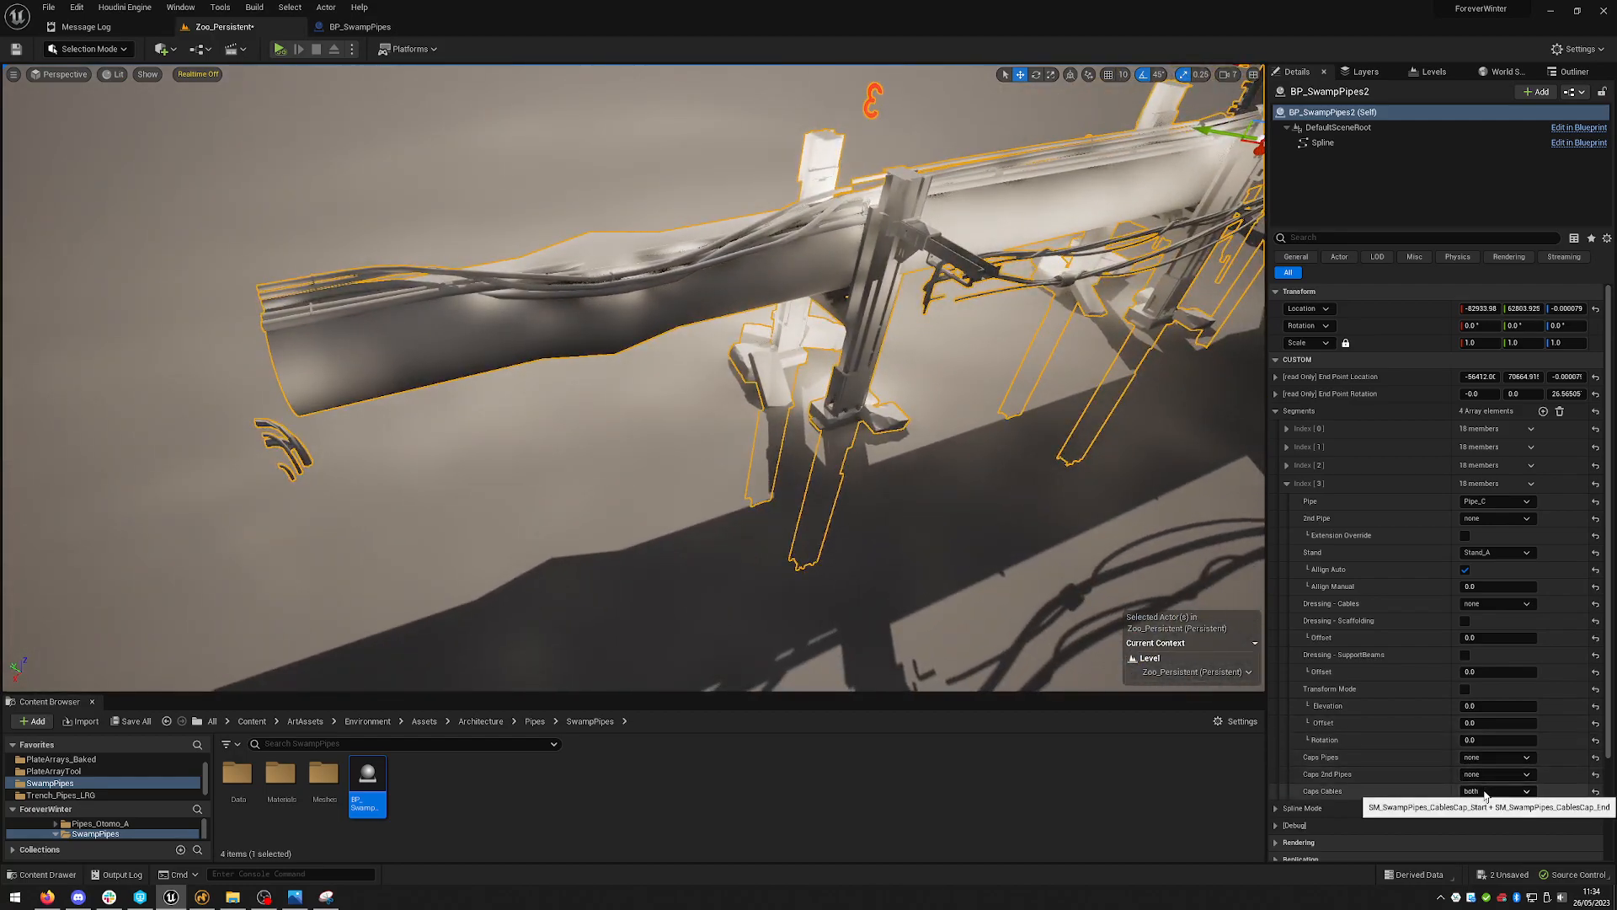
click(1476, 810)
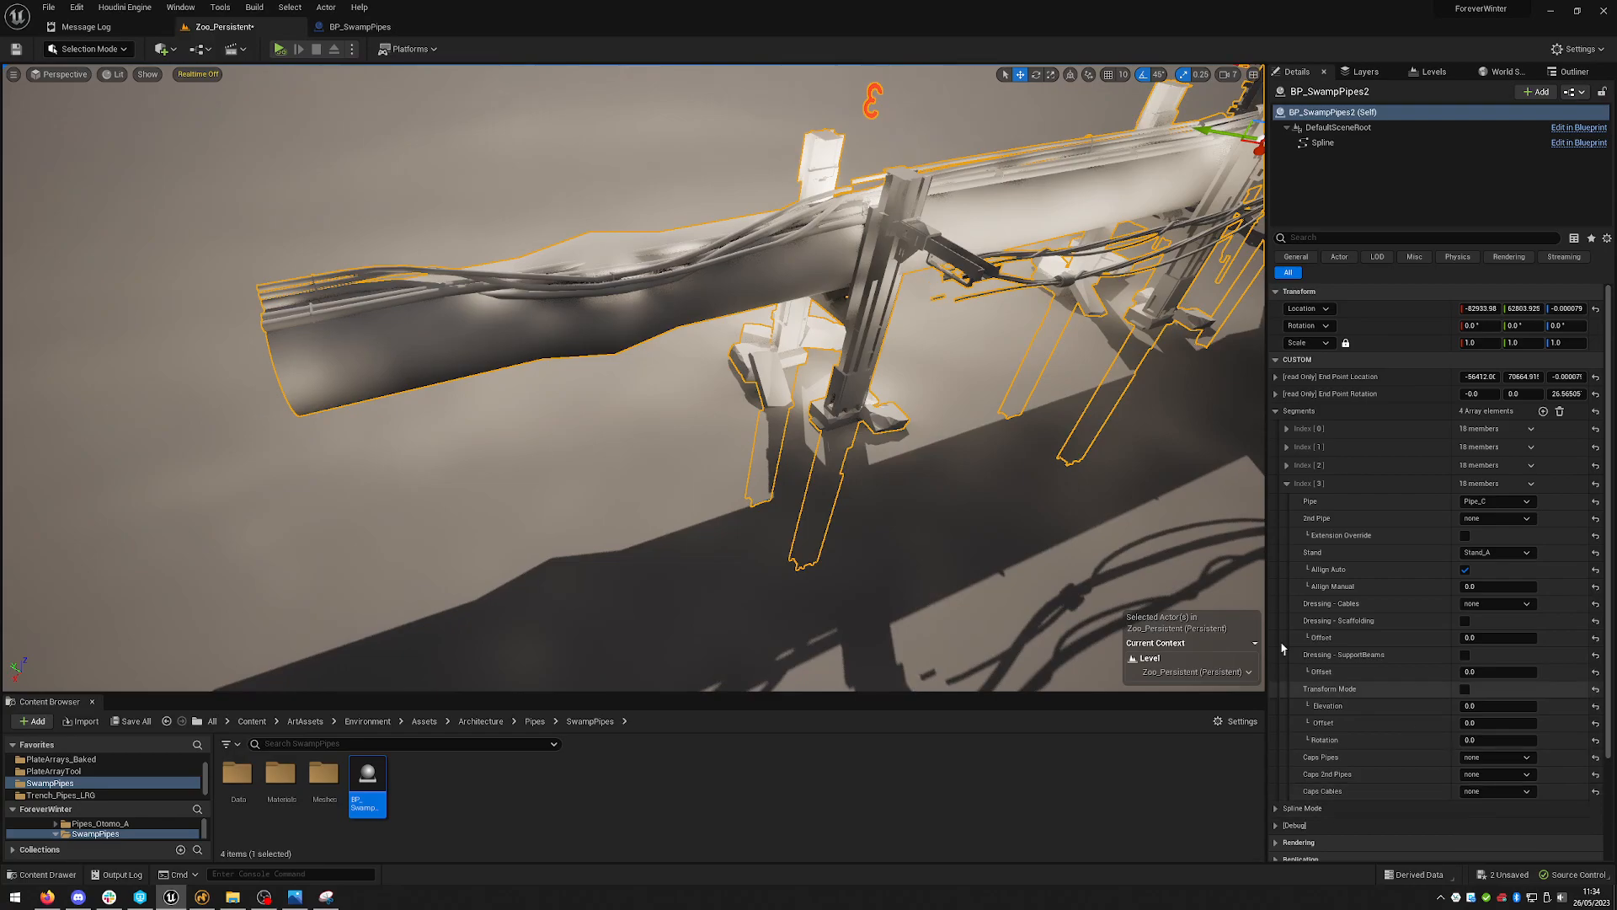
- Check the sample.jpg reference image and set the fourth segment's 2nd Pipe to 2nd_Pipe_A
key(s)
right_drag(1019, 413, 1084, 255)
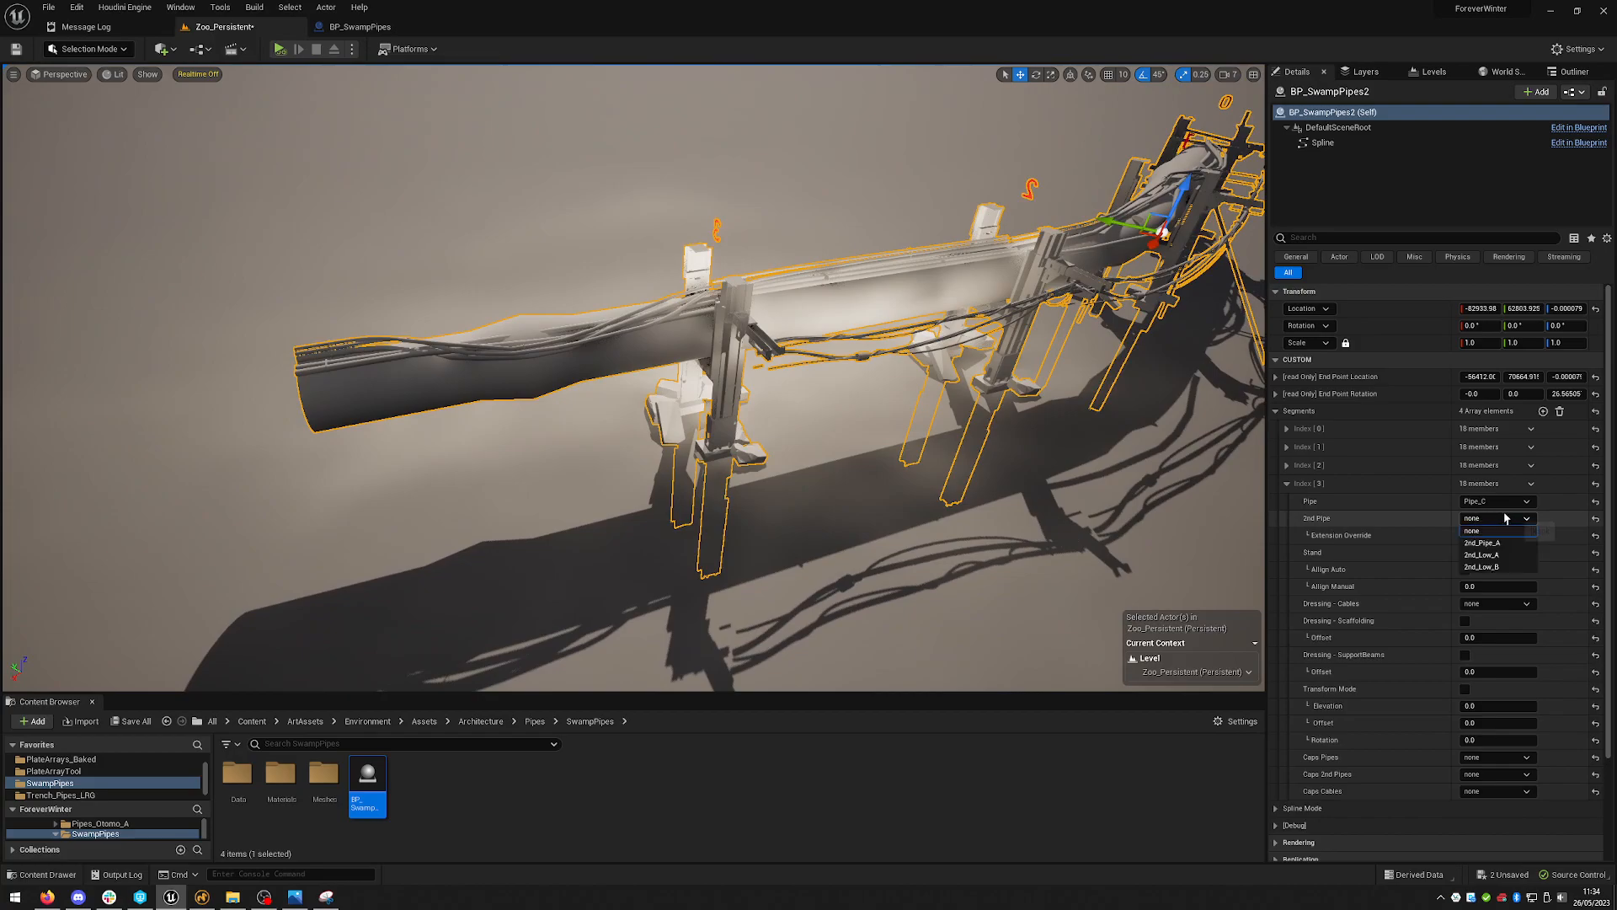
click(295, 896)
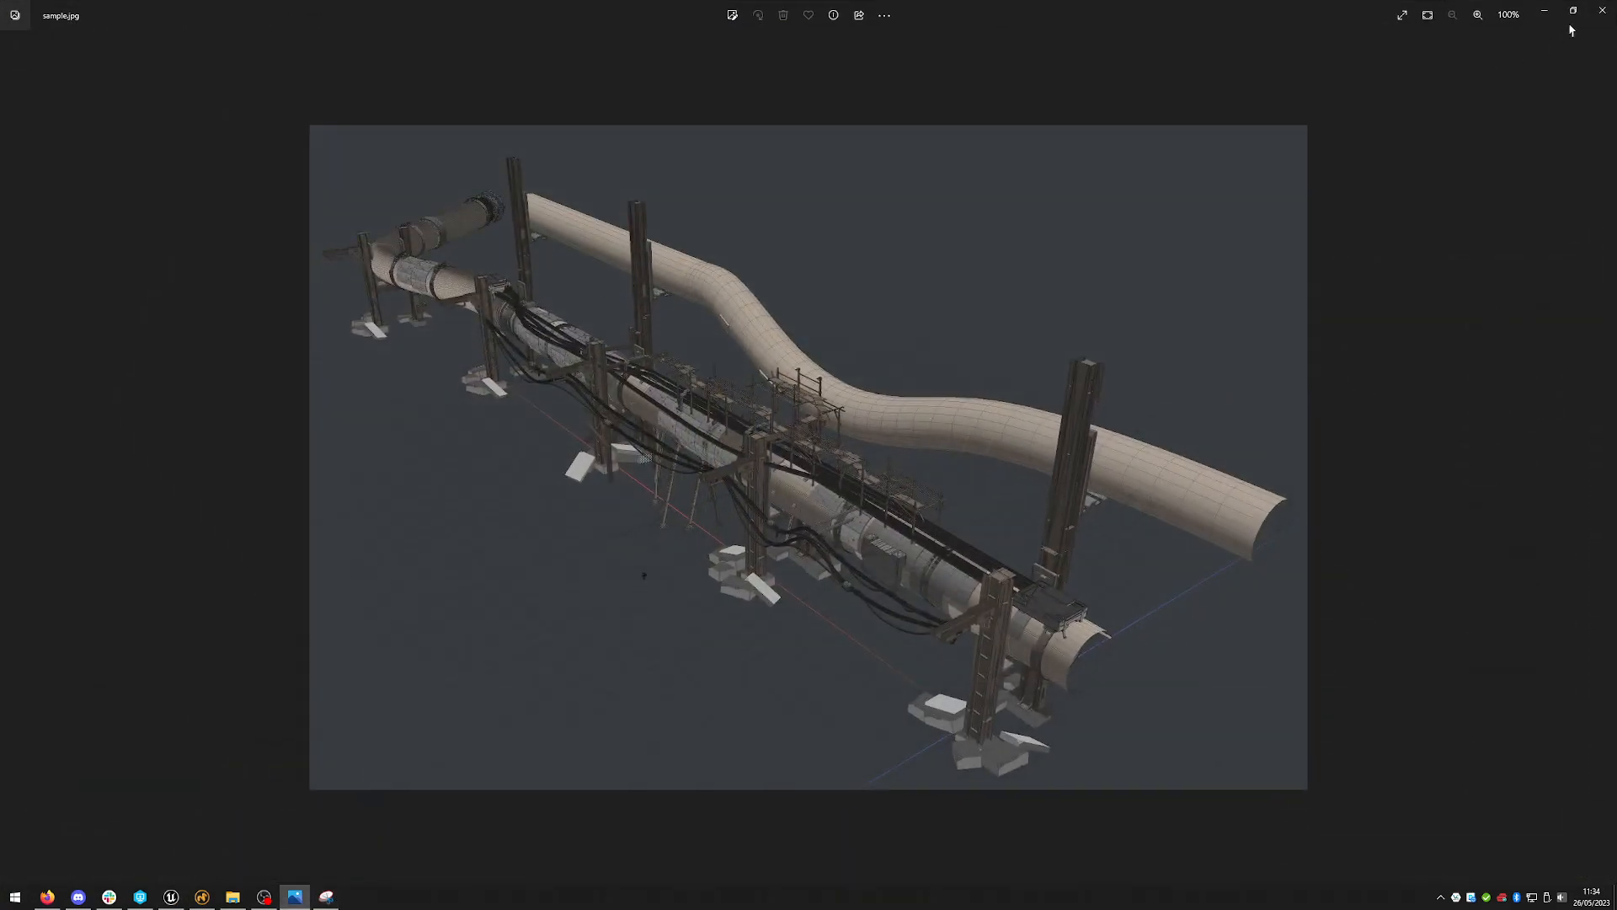
click(1548, 14)
click(1483, 520)
click(1483, 543)
- Expand the third segment and set its Caps 2nd Pipes to Start
mouse_move(1001, 393)
right_down()
mouse_move(935, 366)
mouse_move(859, 370)
mouse_move(843, 354)
mouse_move(851, 320)
mouse_move(1022, 382)
right_up()
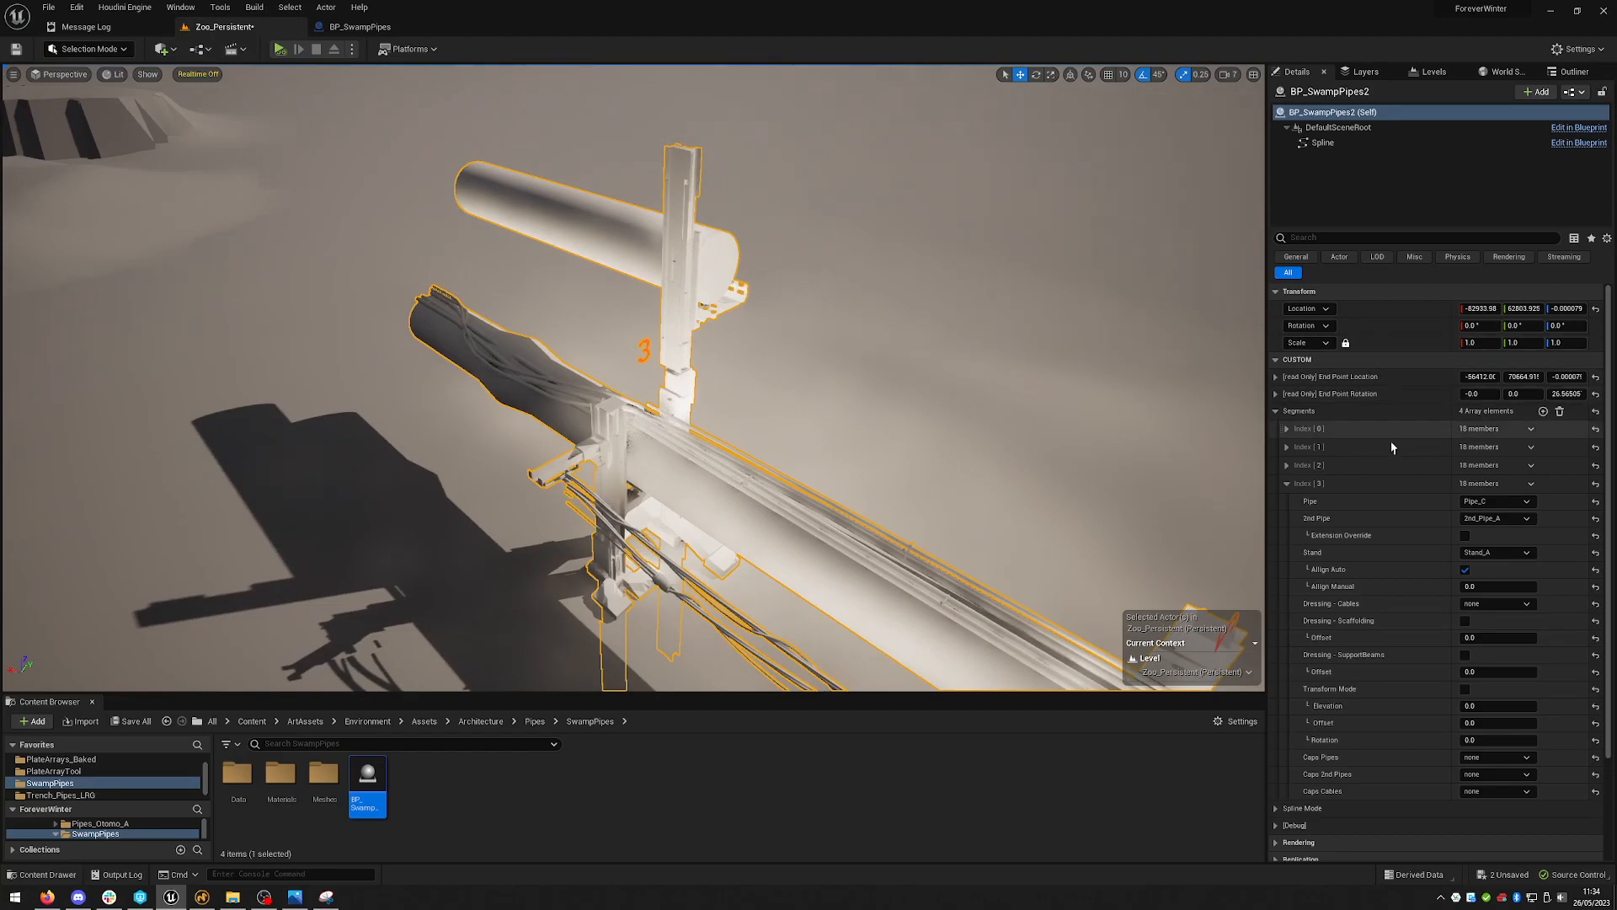
right_drag(940, 429, 981, 401)
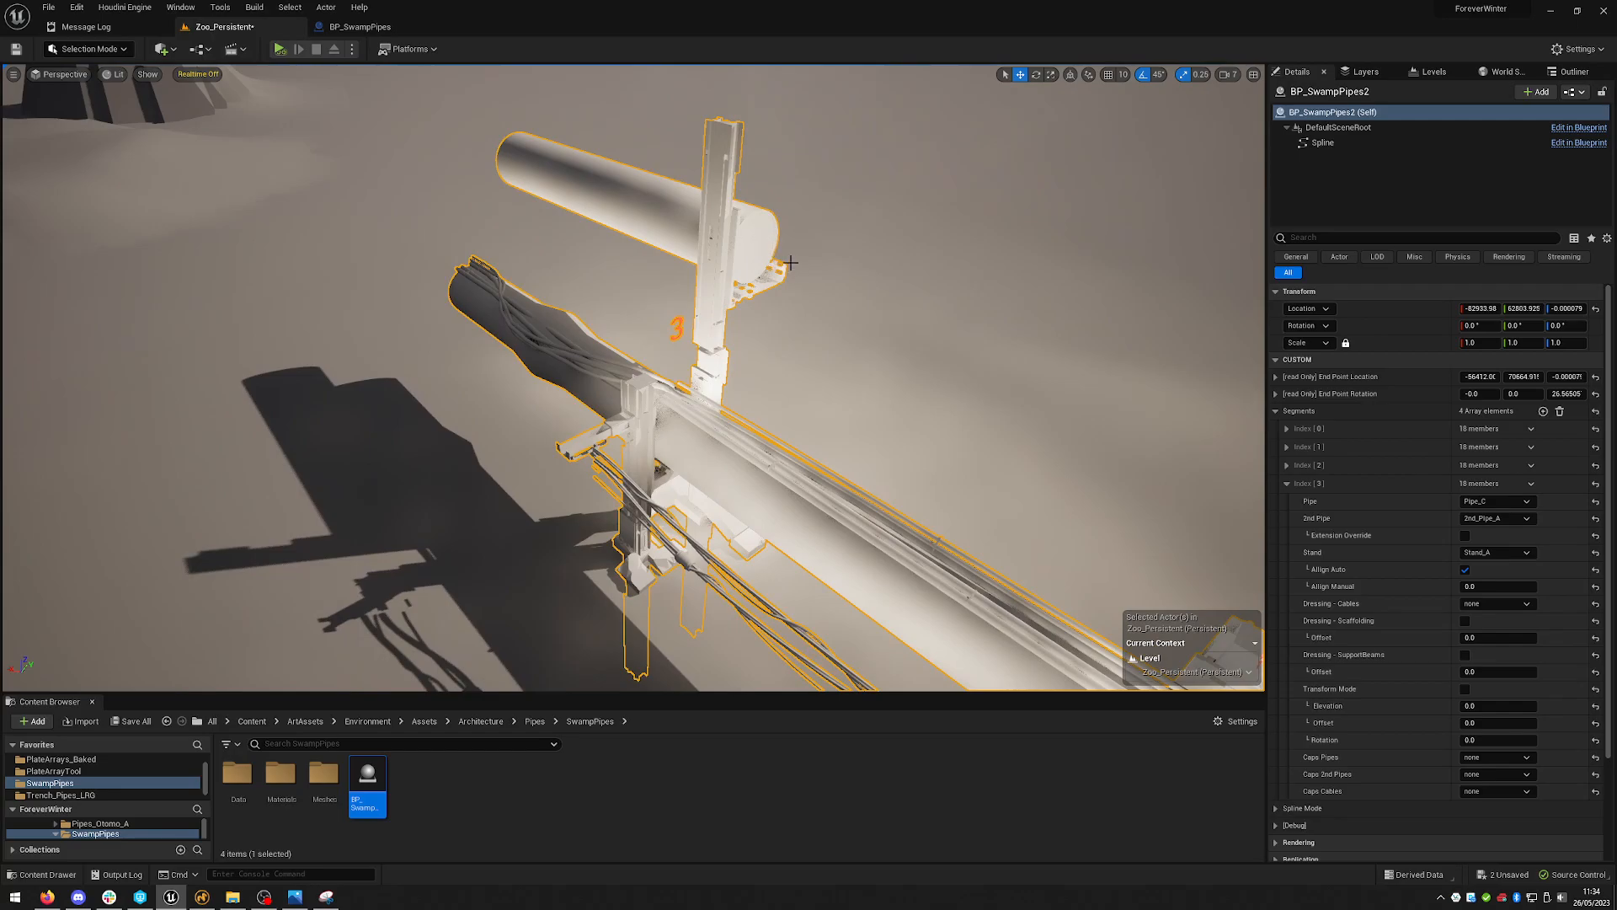
right_drag(829, 350, 843, 377)
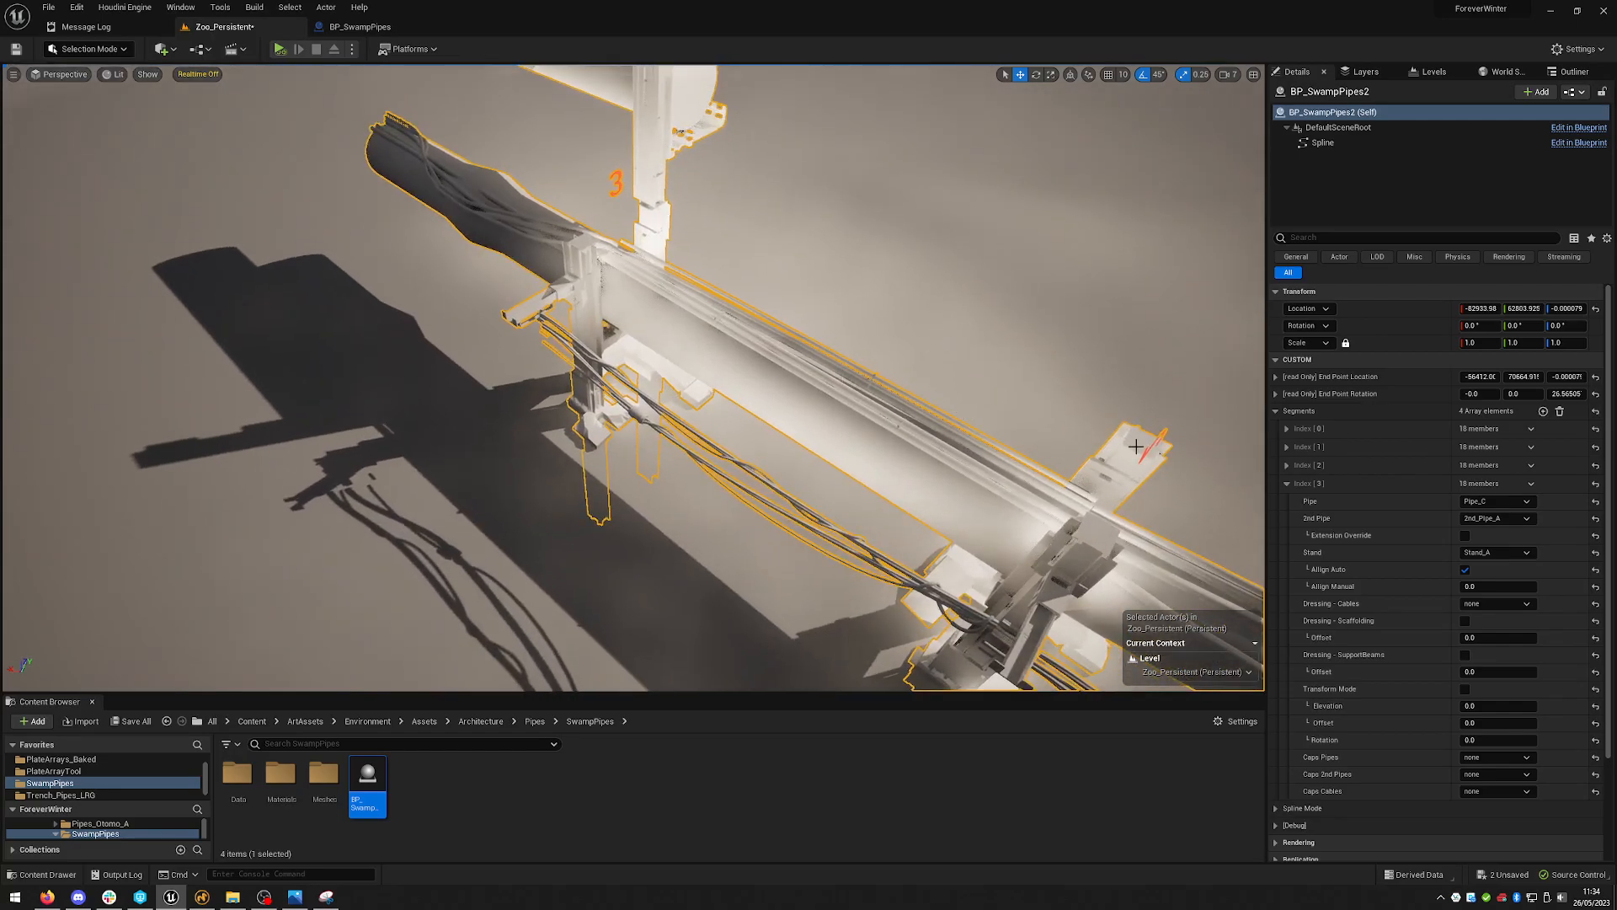
click(1314, 465)
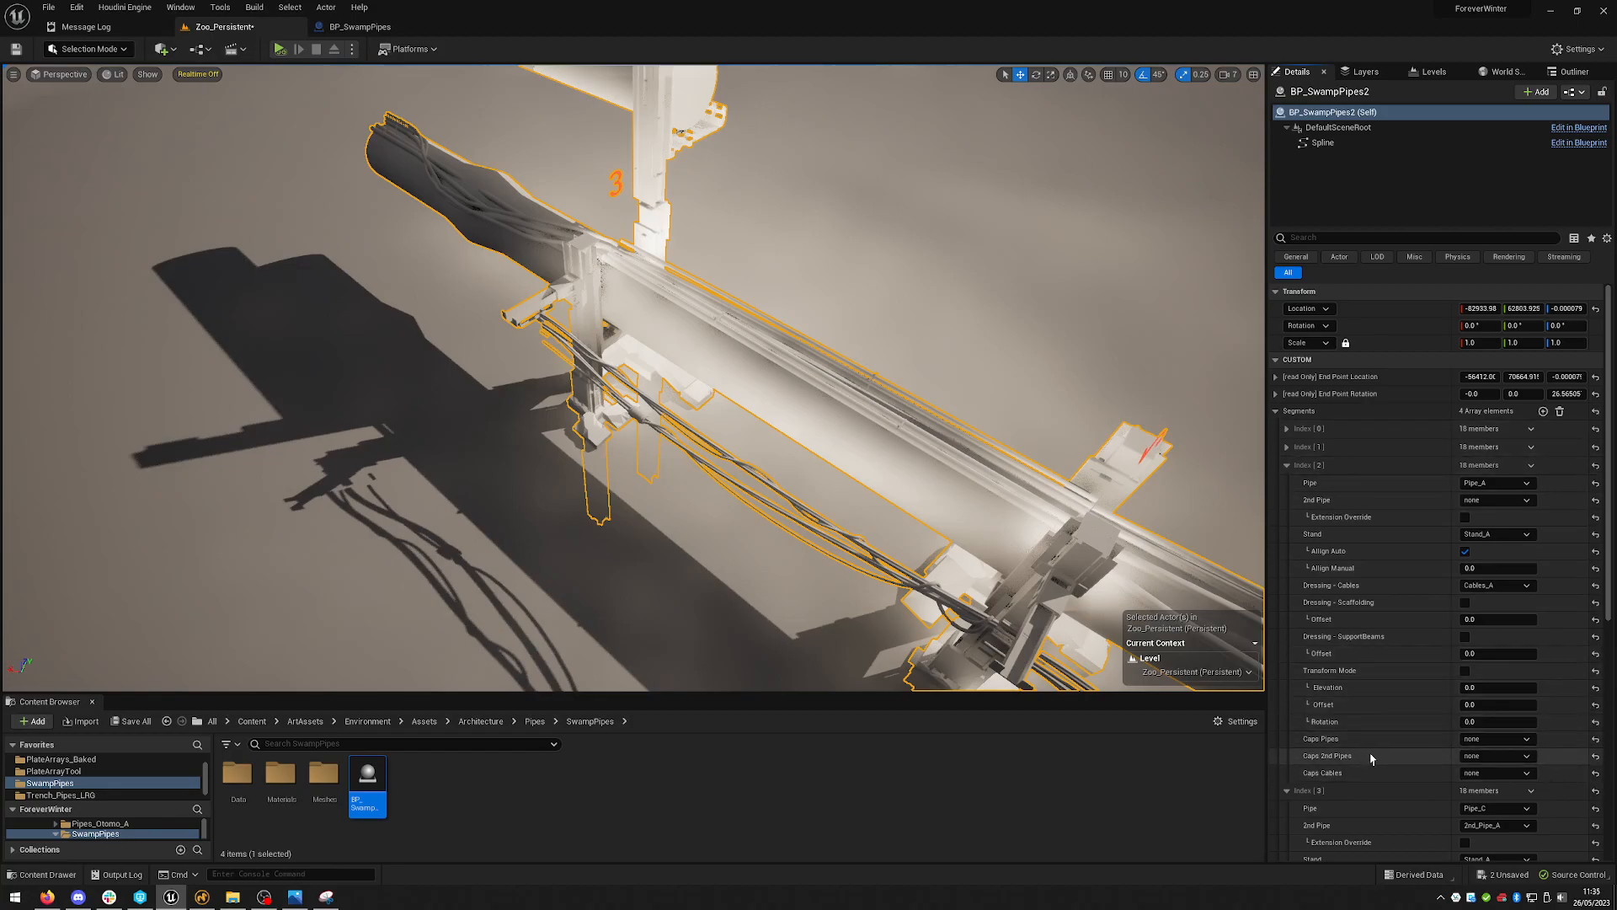
click(1487, 757)
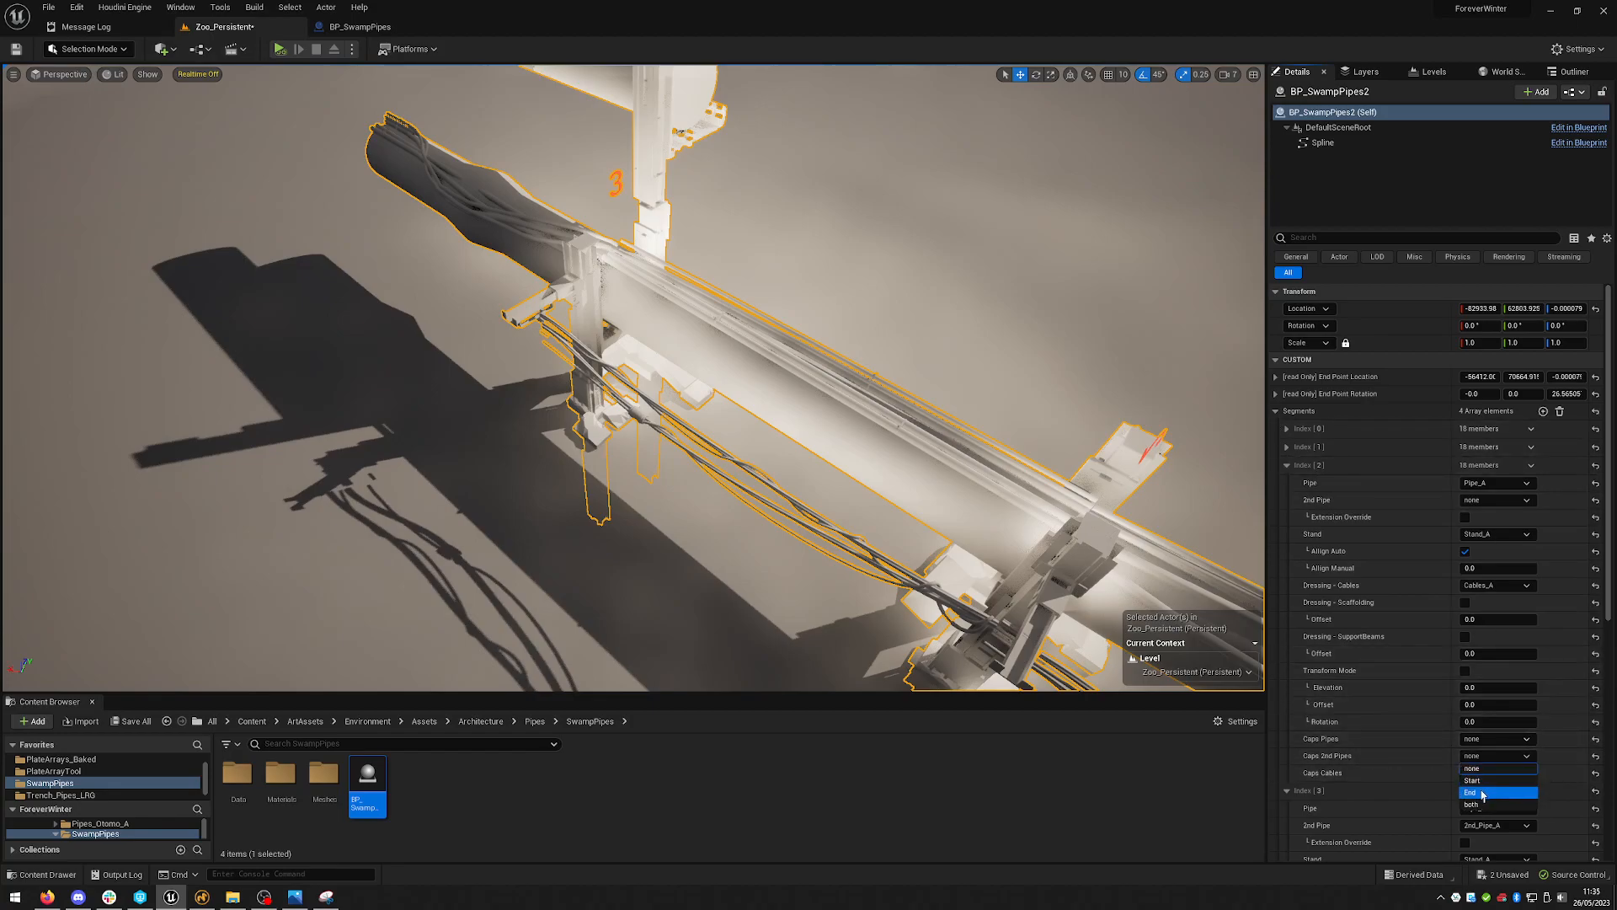
click(1487, 792)
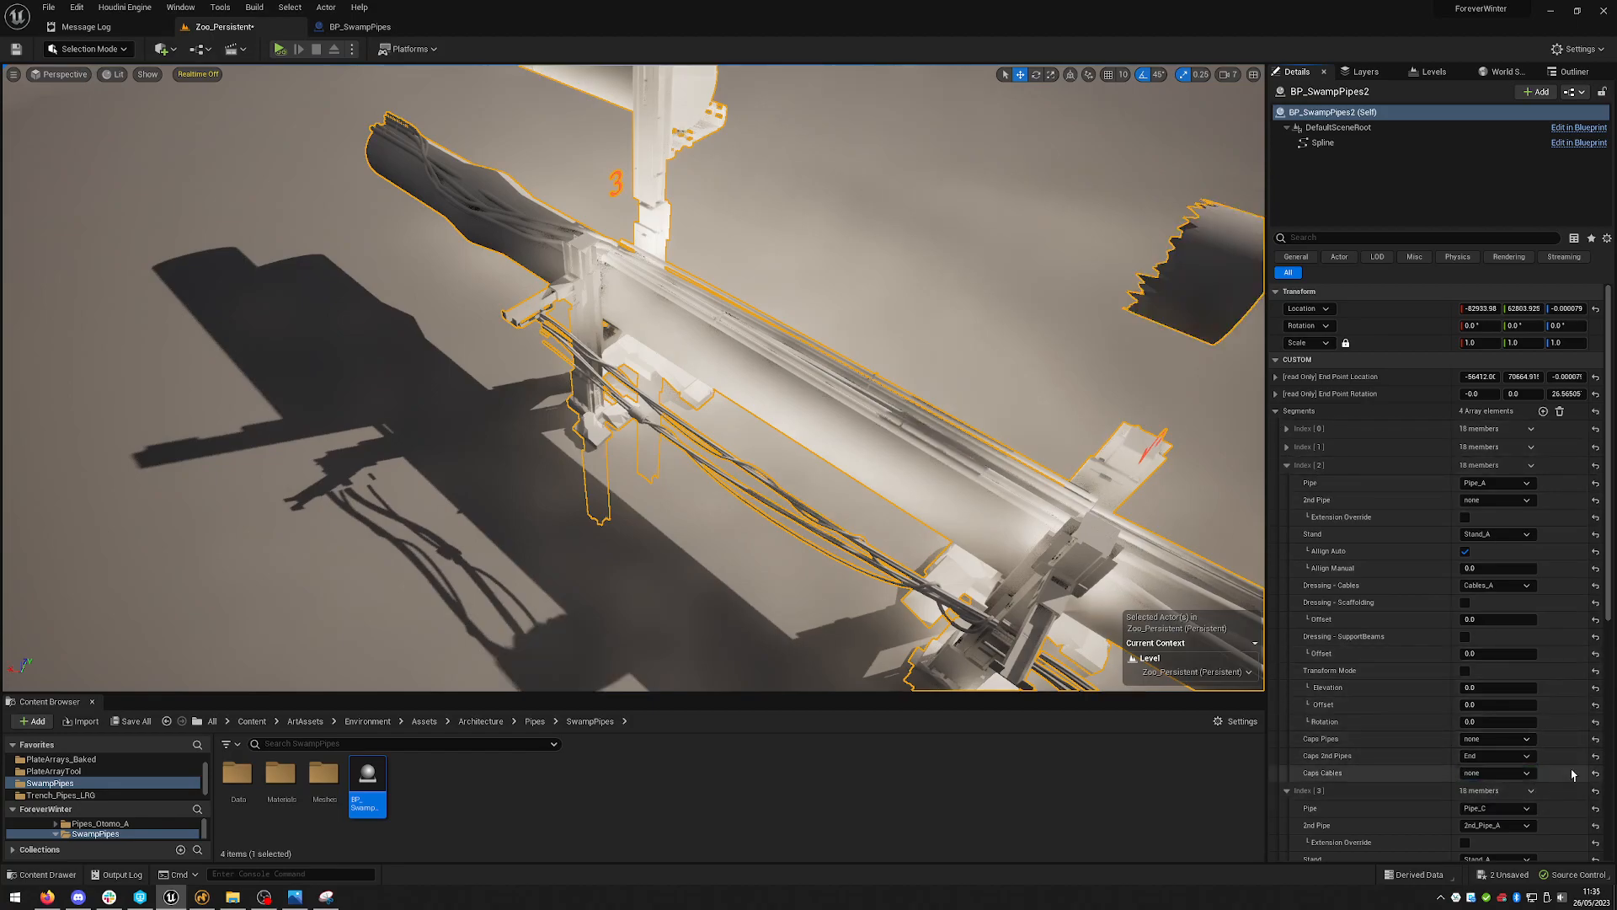
click(1487, 757)
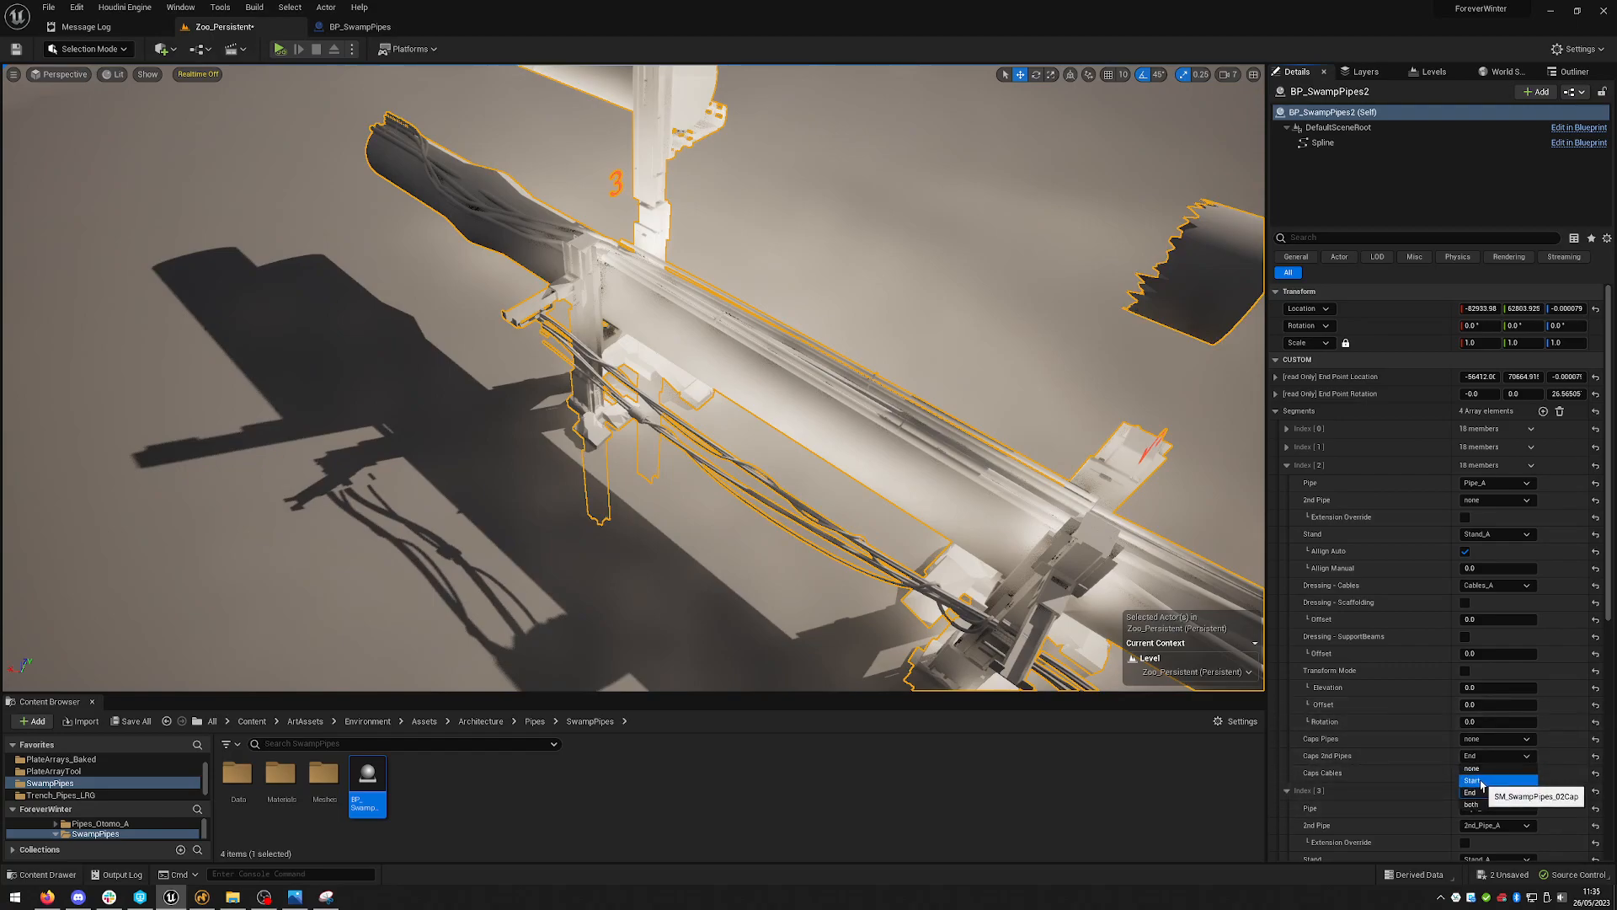
click(1485, 781)
right_drag(941, 286, 708, 282)
alt+drag(707, 282, 742, 278)
alt+drag(741, 556, 836, 485)
alt+drag(704, 381, 1069, 347)
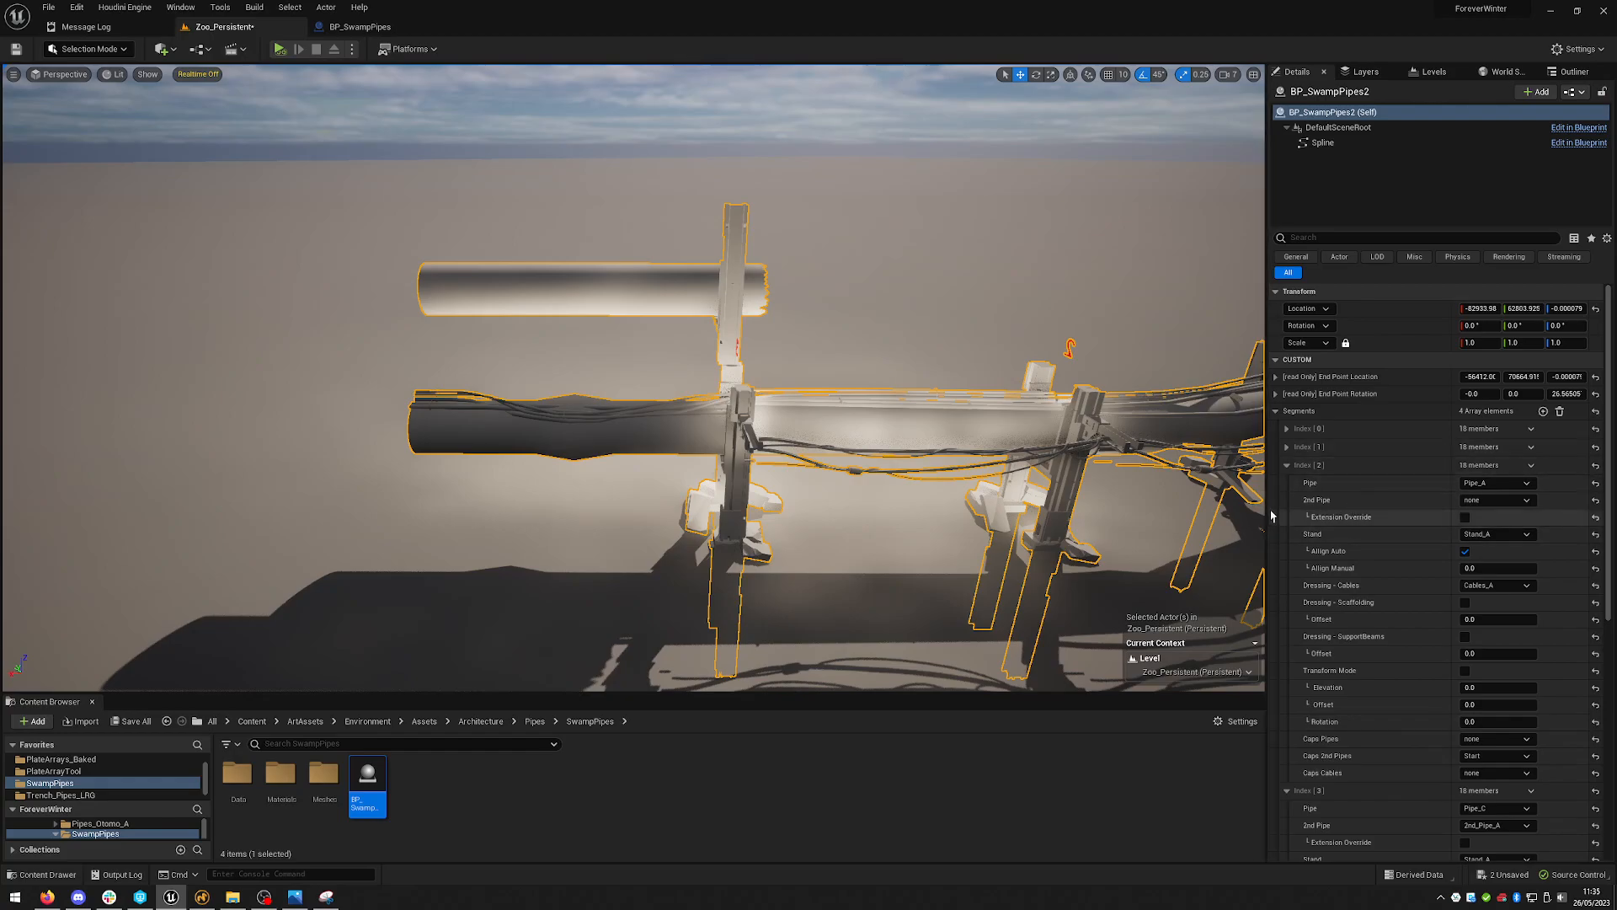
click(1287, 466)
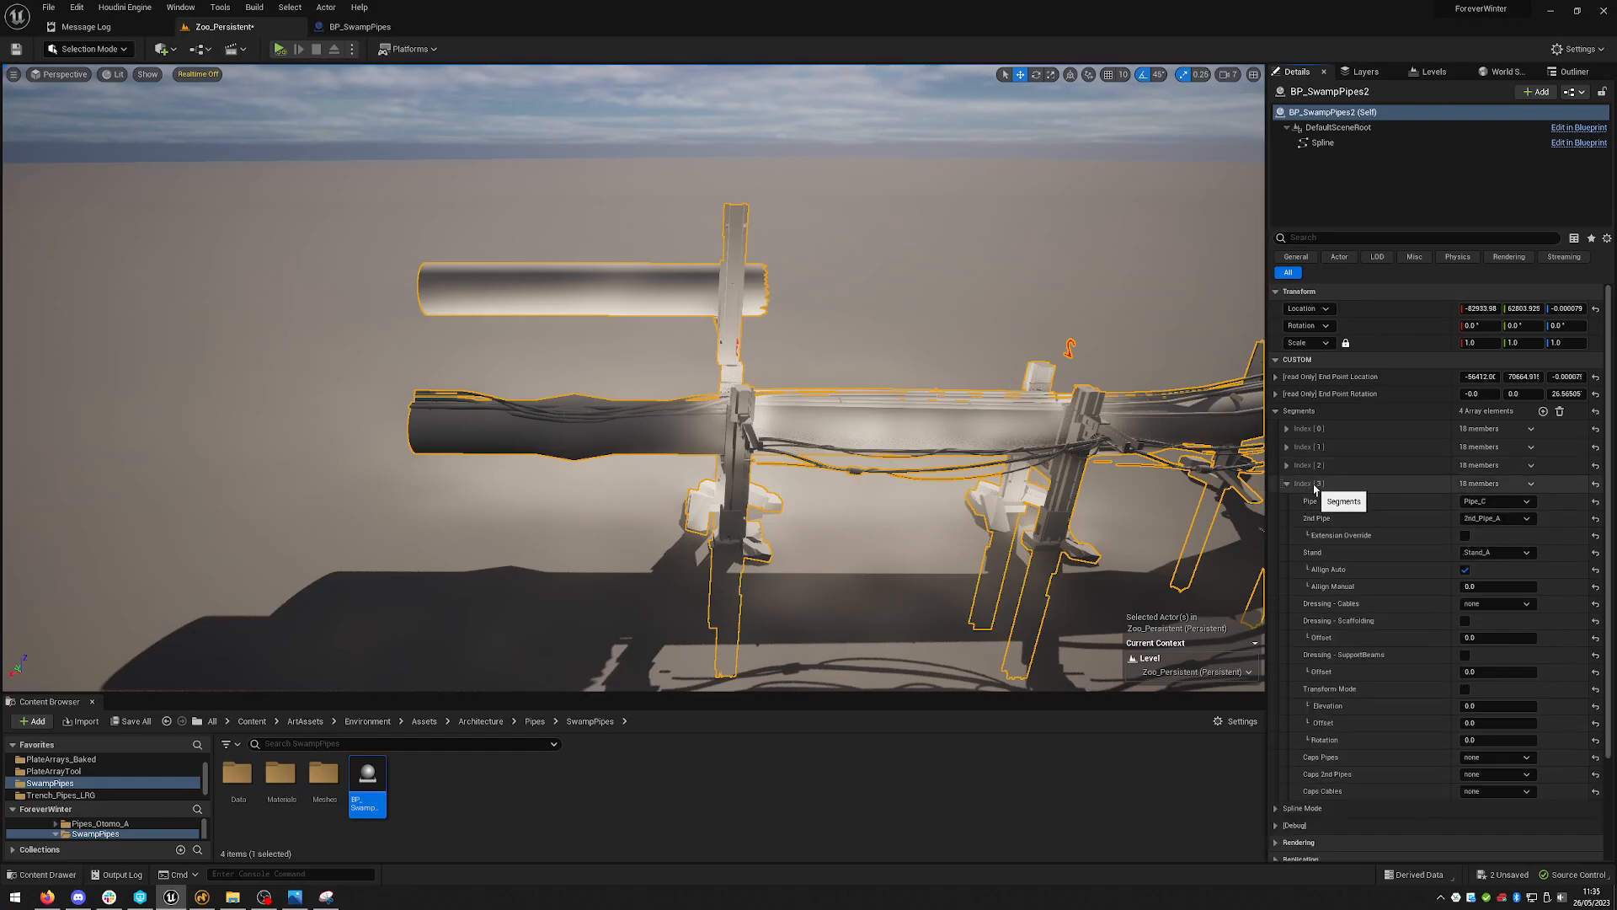
- Try copying the third segment's settings onto the fourth segment, then undo the paste
click(1287, 483)
right_click(1363, 465)
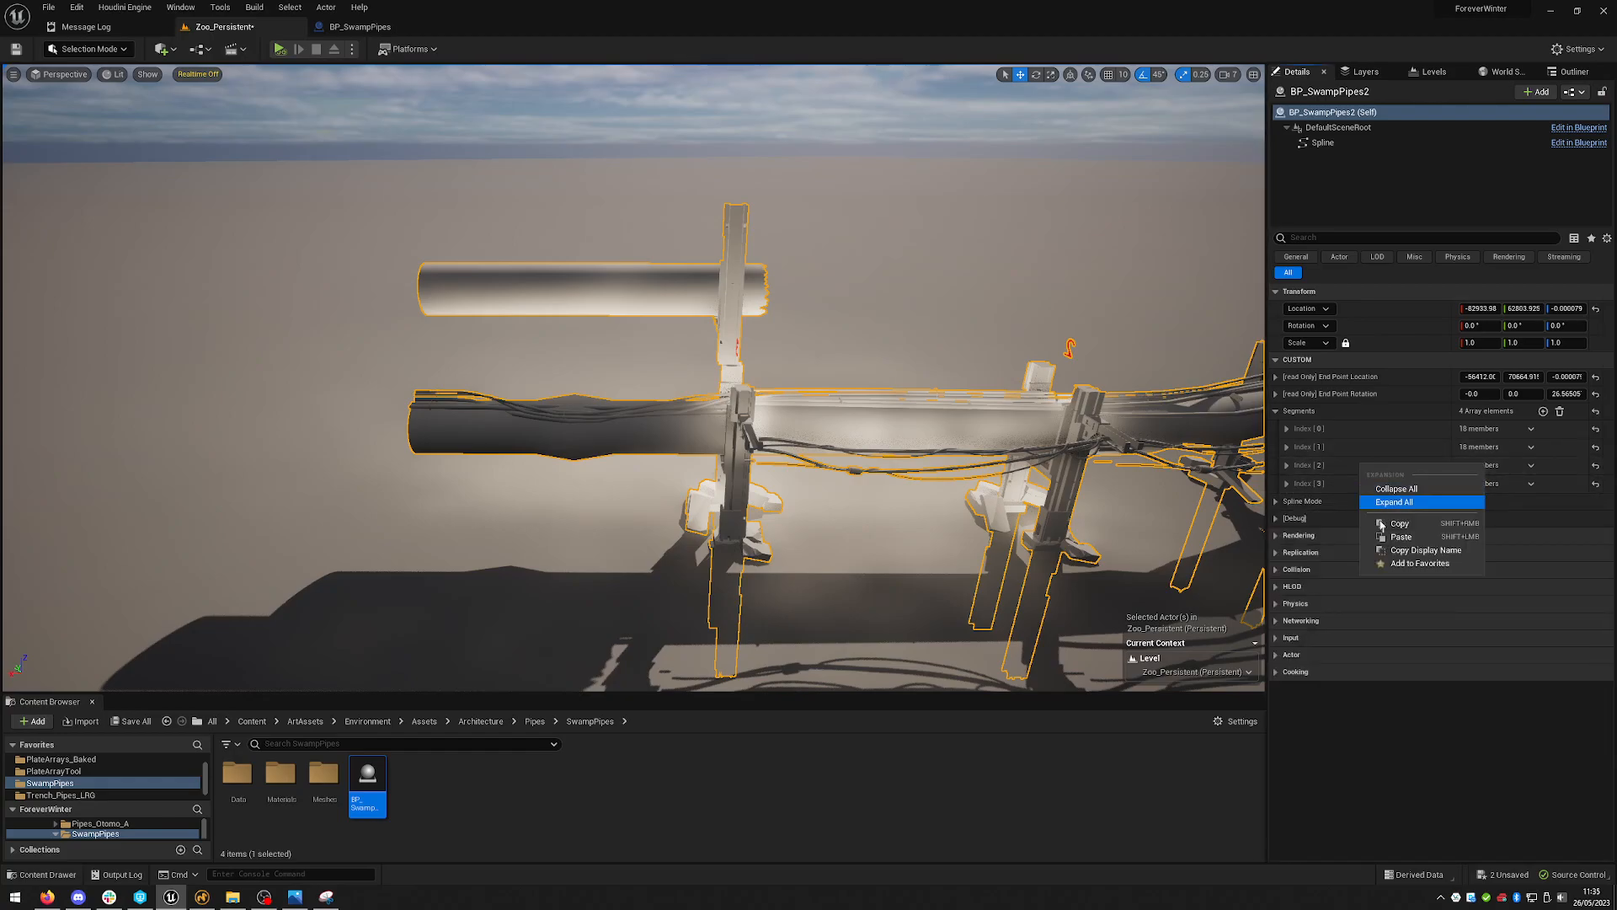
click(1390, 520)
right_click(1354, 487)
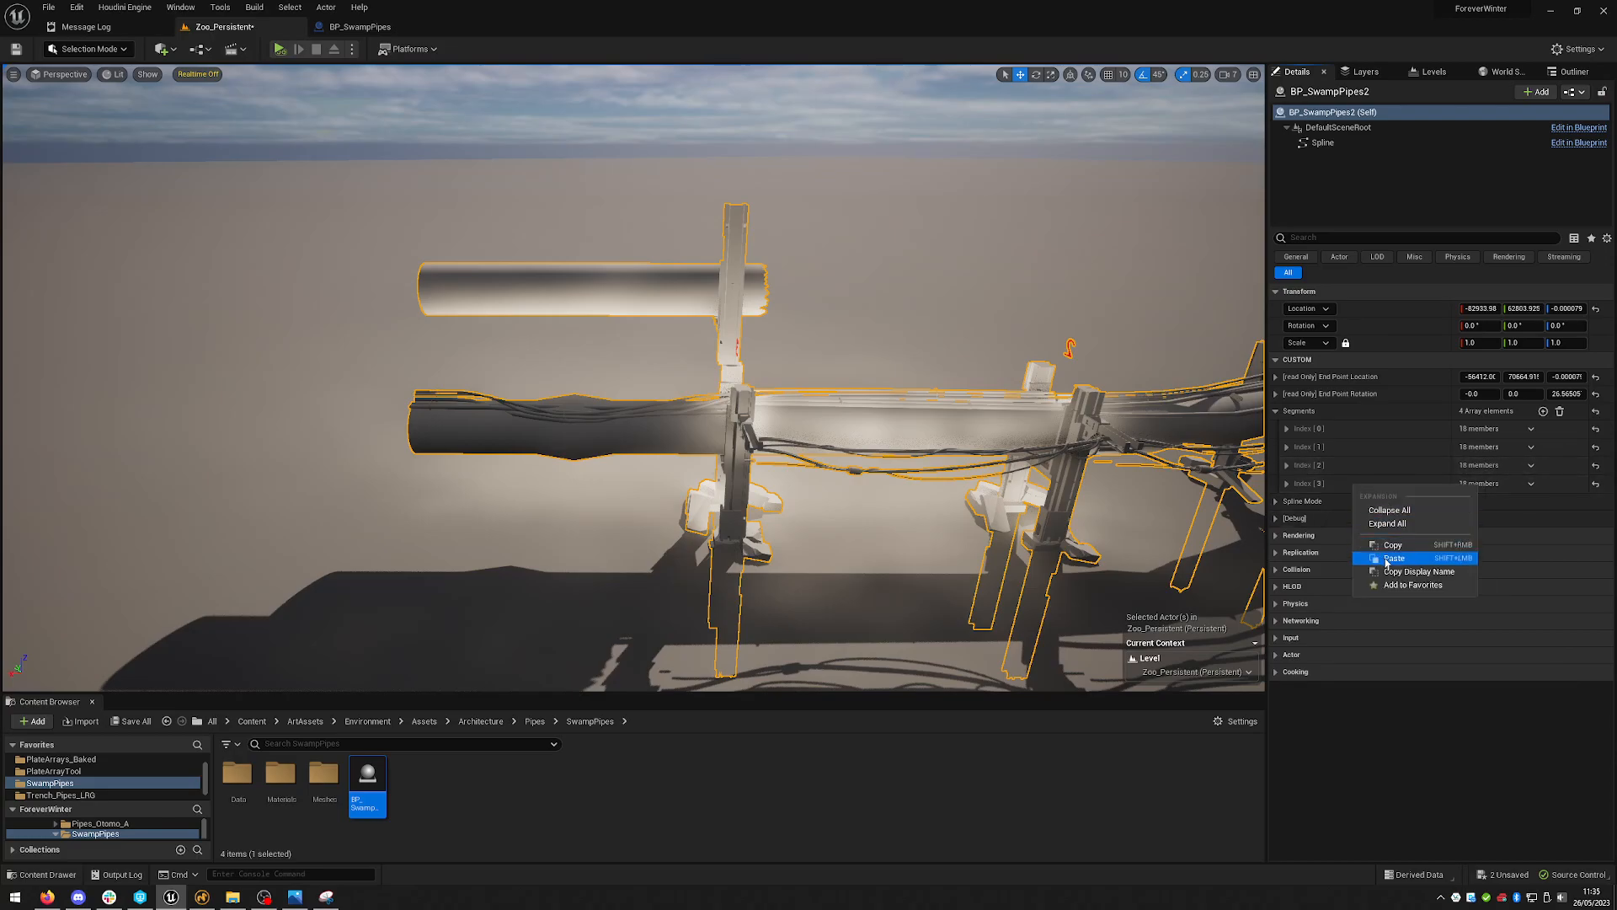
click(1381, 556)
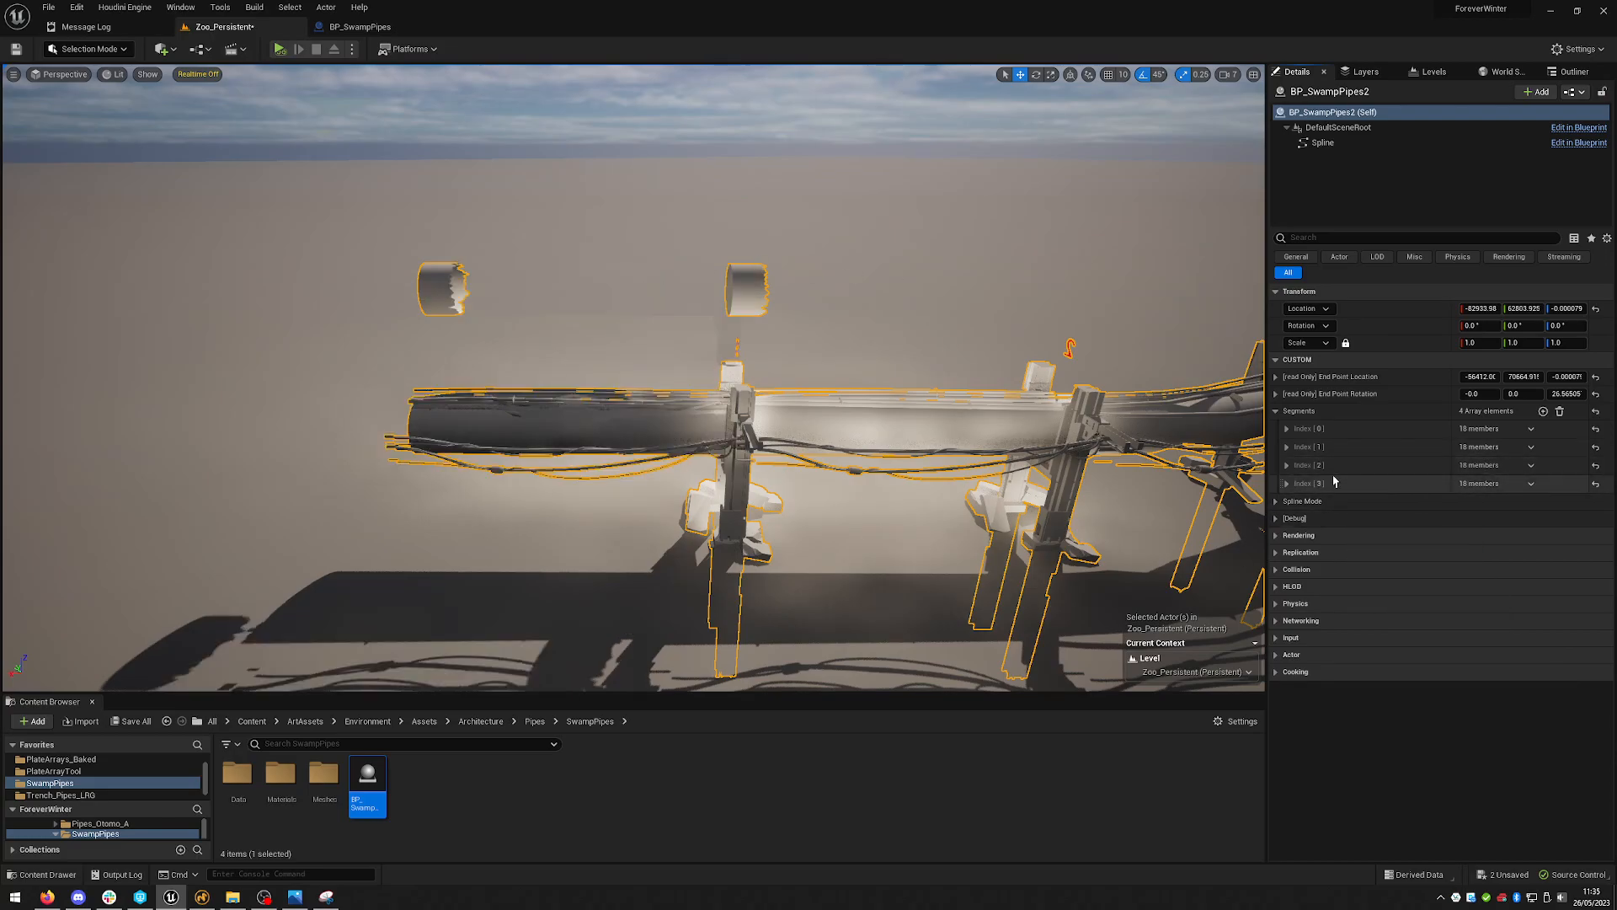
right_drag(924, 466, 947, 473)
key(ctrl+z)
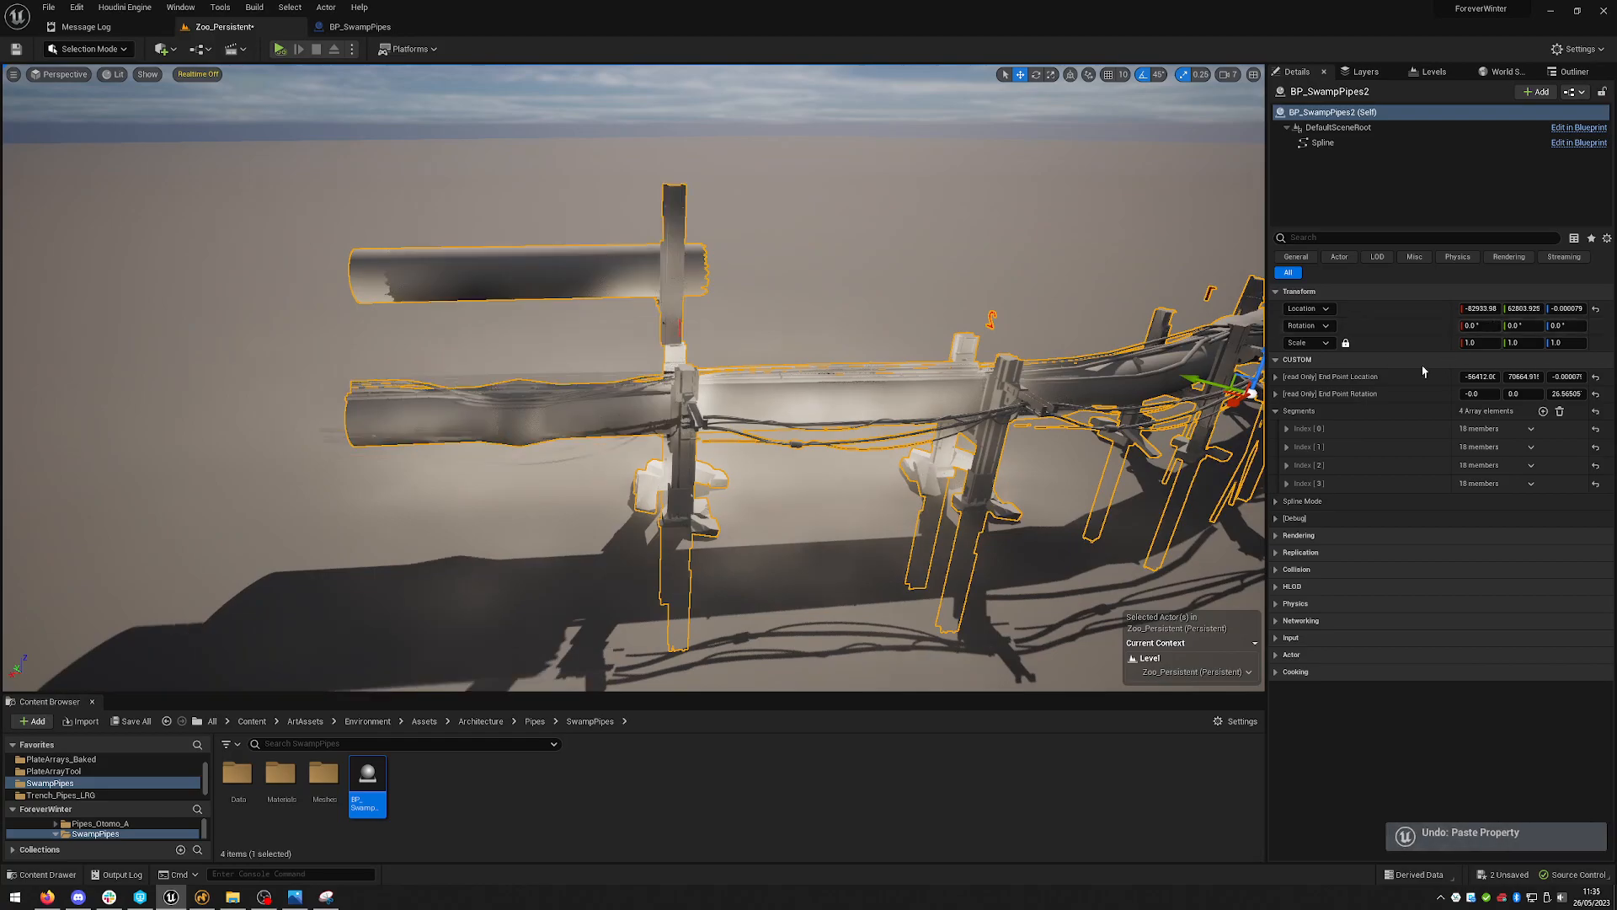
- Add a fifth element to the Segments array and expand the fourth segment
drag(1286, 470, 1297, 490)
mouse_move(938, 409)
right_down()
mouse_move(986, 409)
mouse_move(940, 409)
right_up()
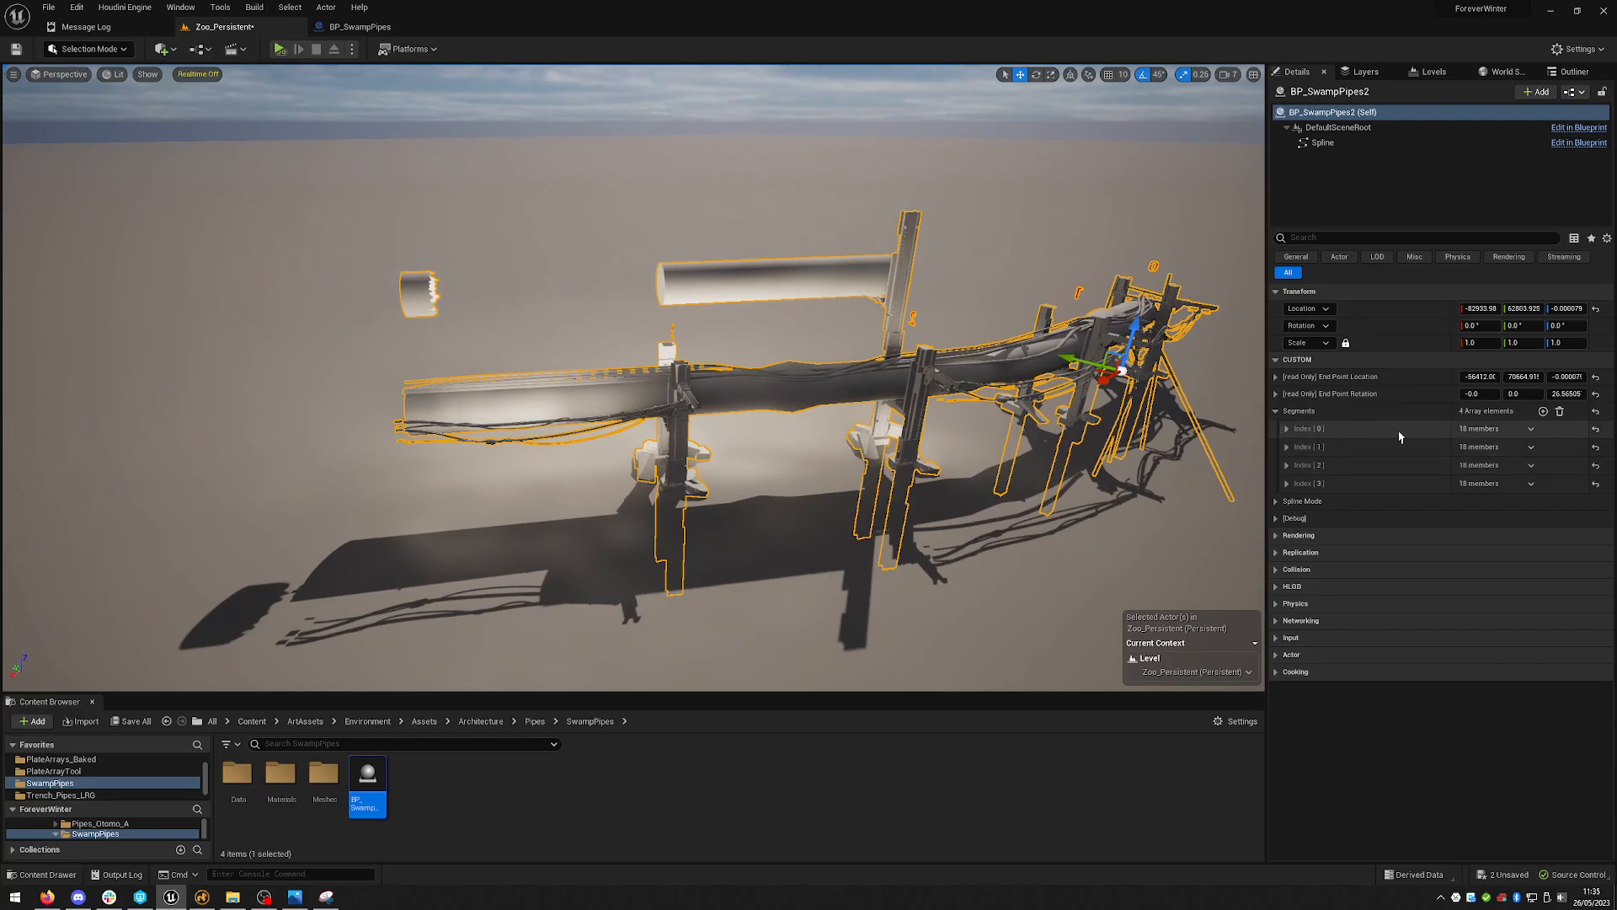
right_drag(1008, 372, 1001, 381)
key(w)
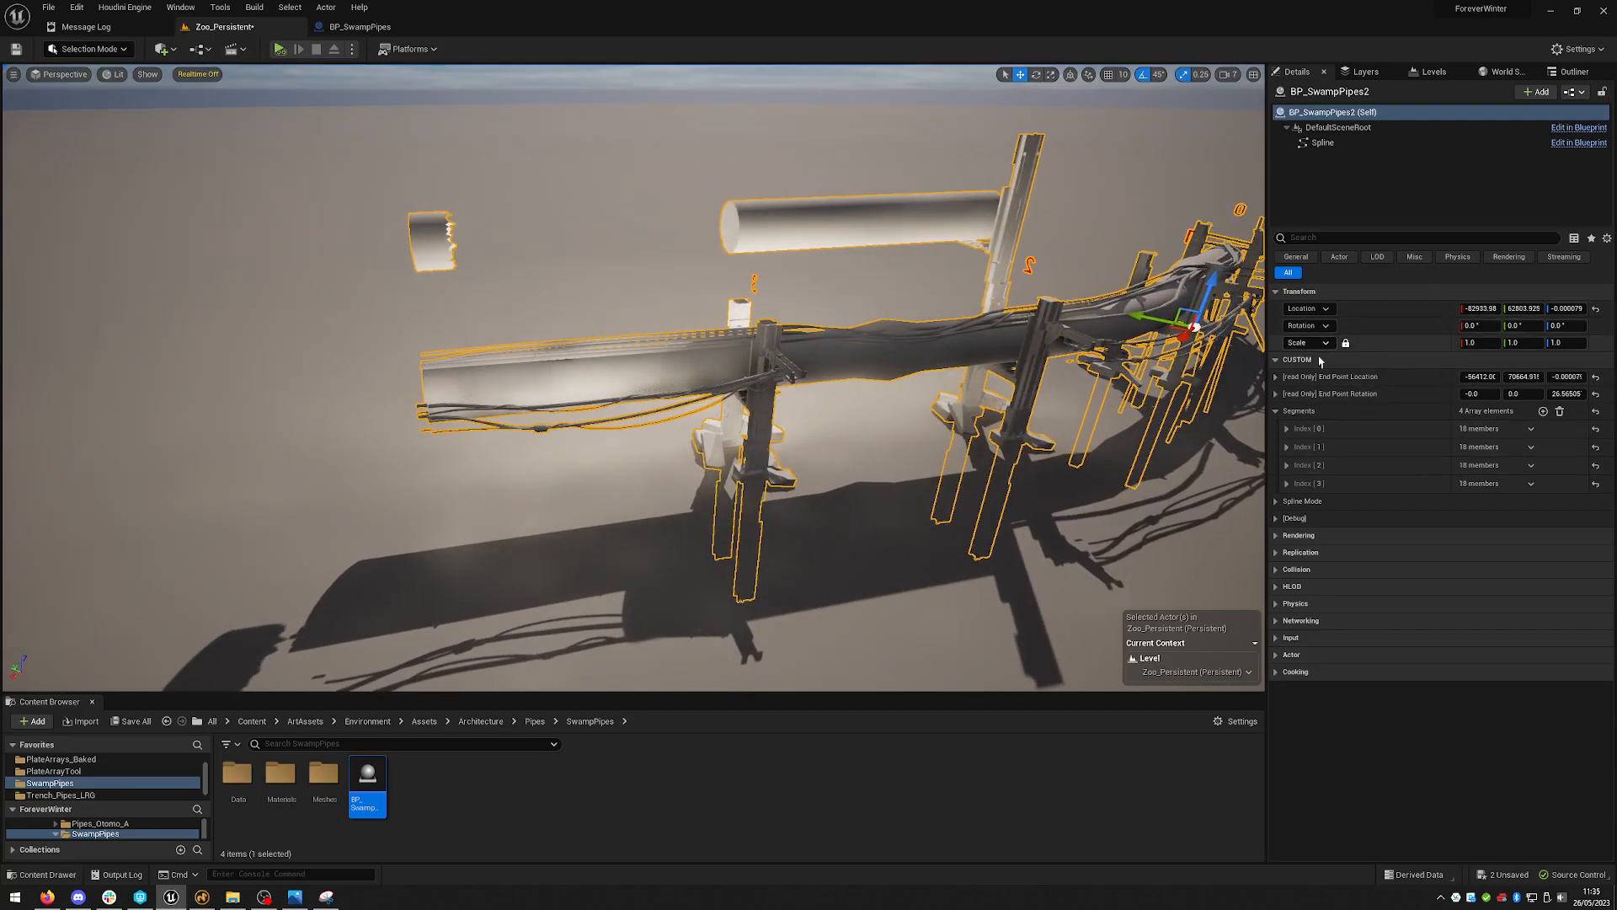
click(1544, 411)
click(1283, 485)
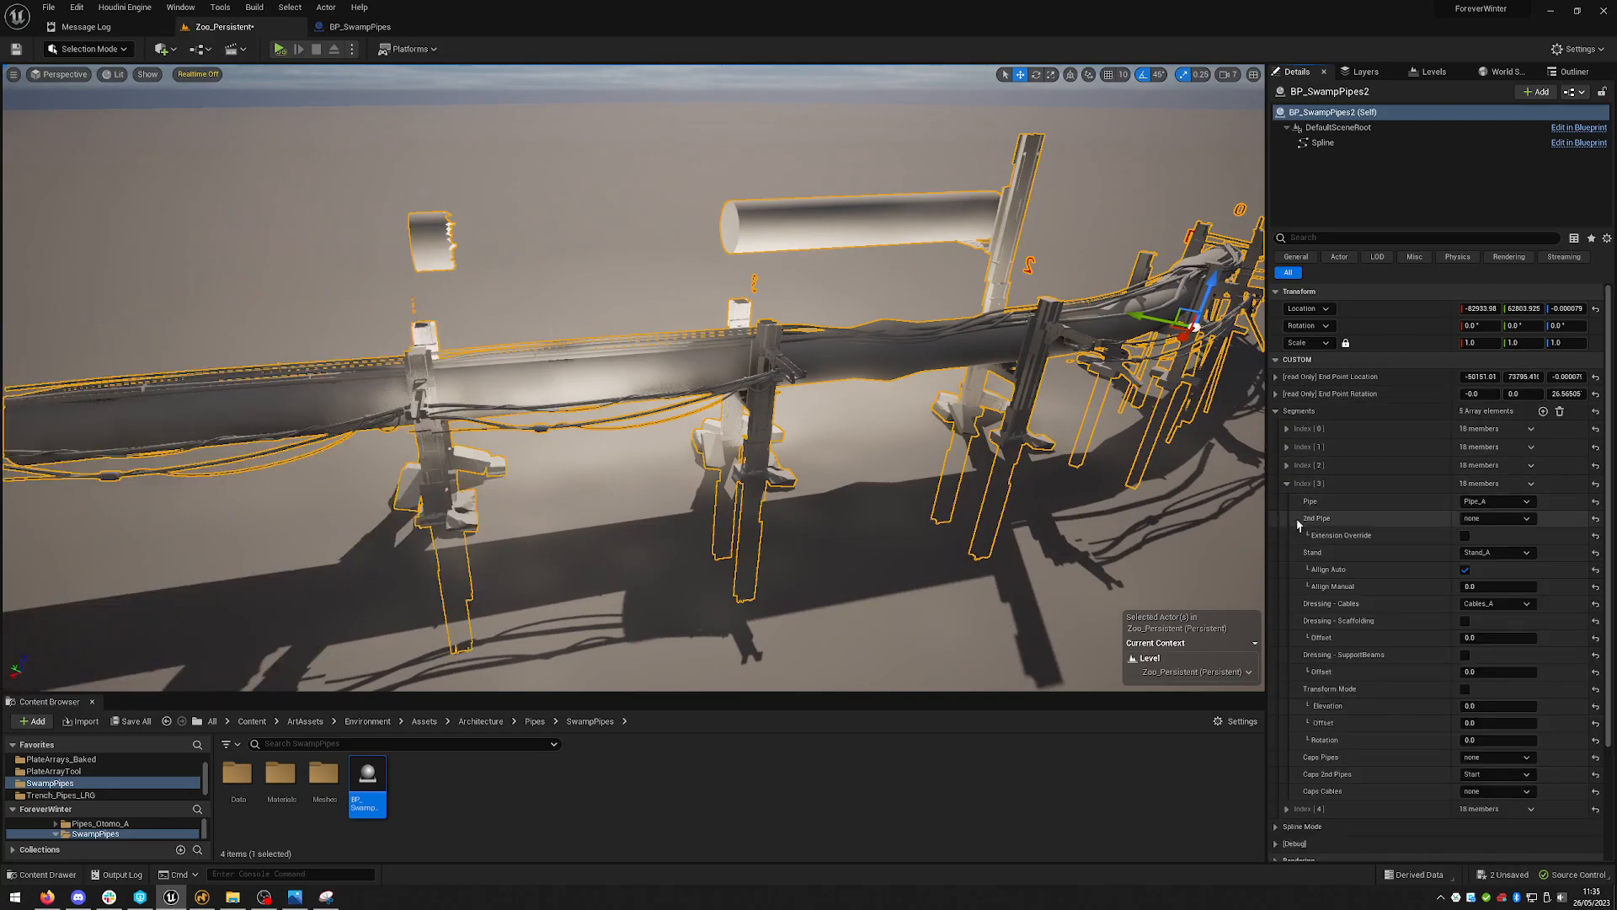
- Set the fourth segment's Caps 2nd Pipes to none and enable its Extension Override
click(1487, 774)
click(1483, 788)
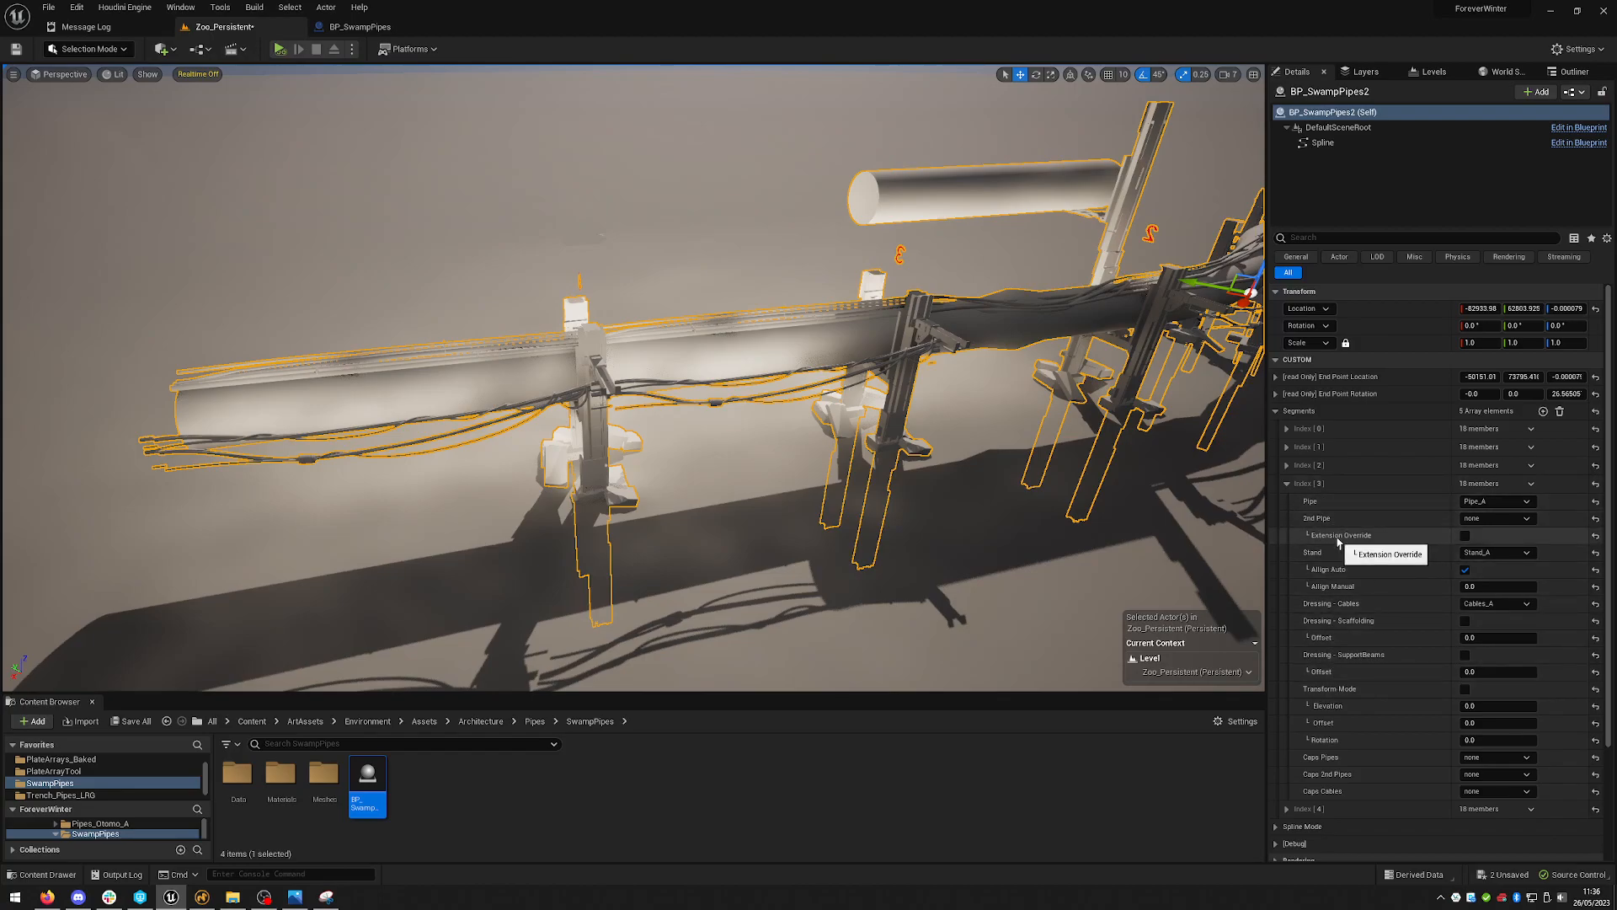
click(1466, 537)
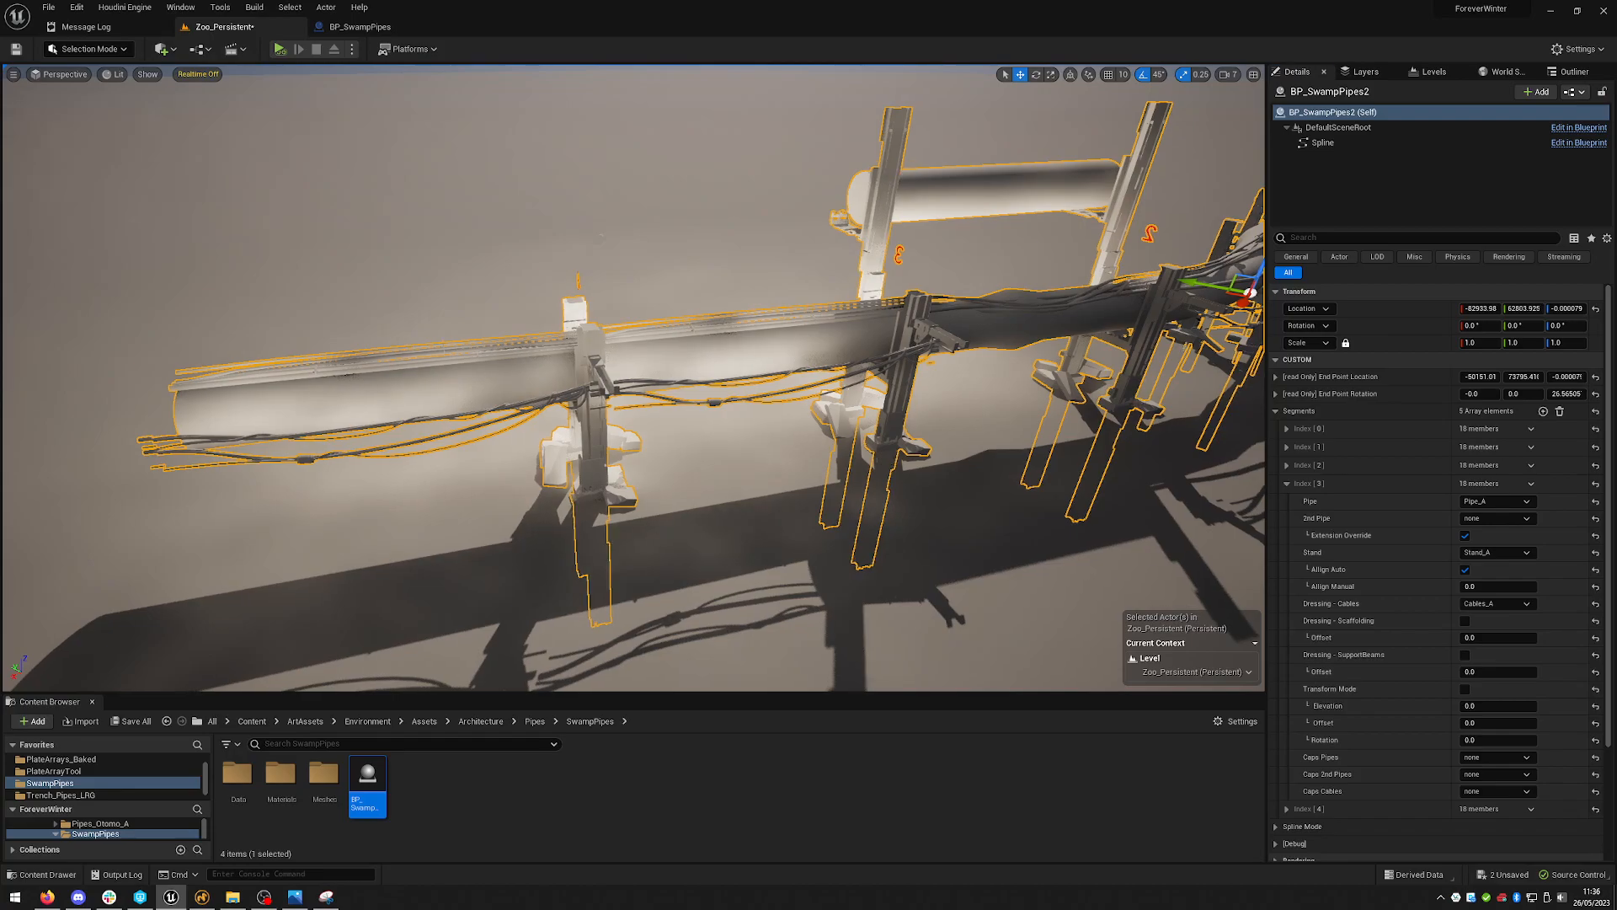
- Enable the fourth segment's Transform Mode and set its Elevation to 14
right_drag(1142, 424, 1134, 430)
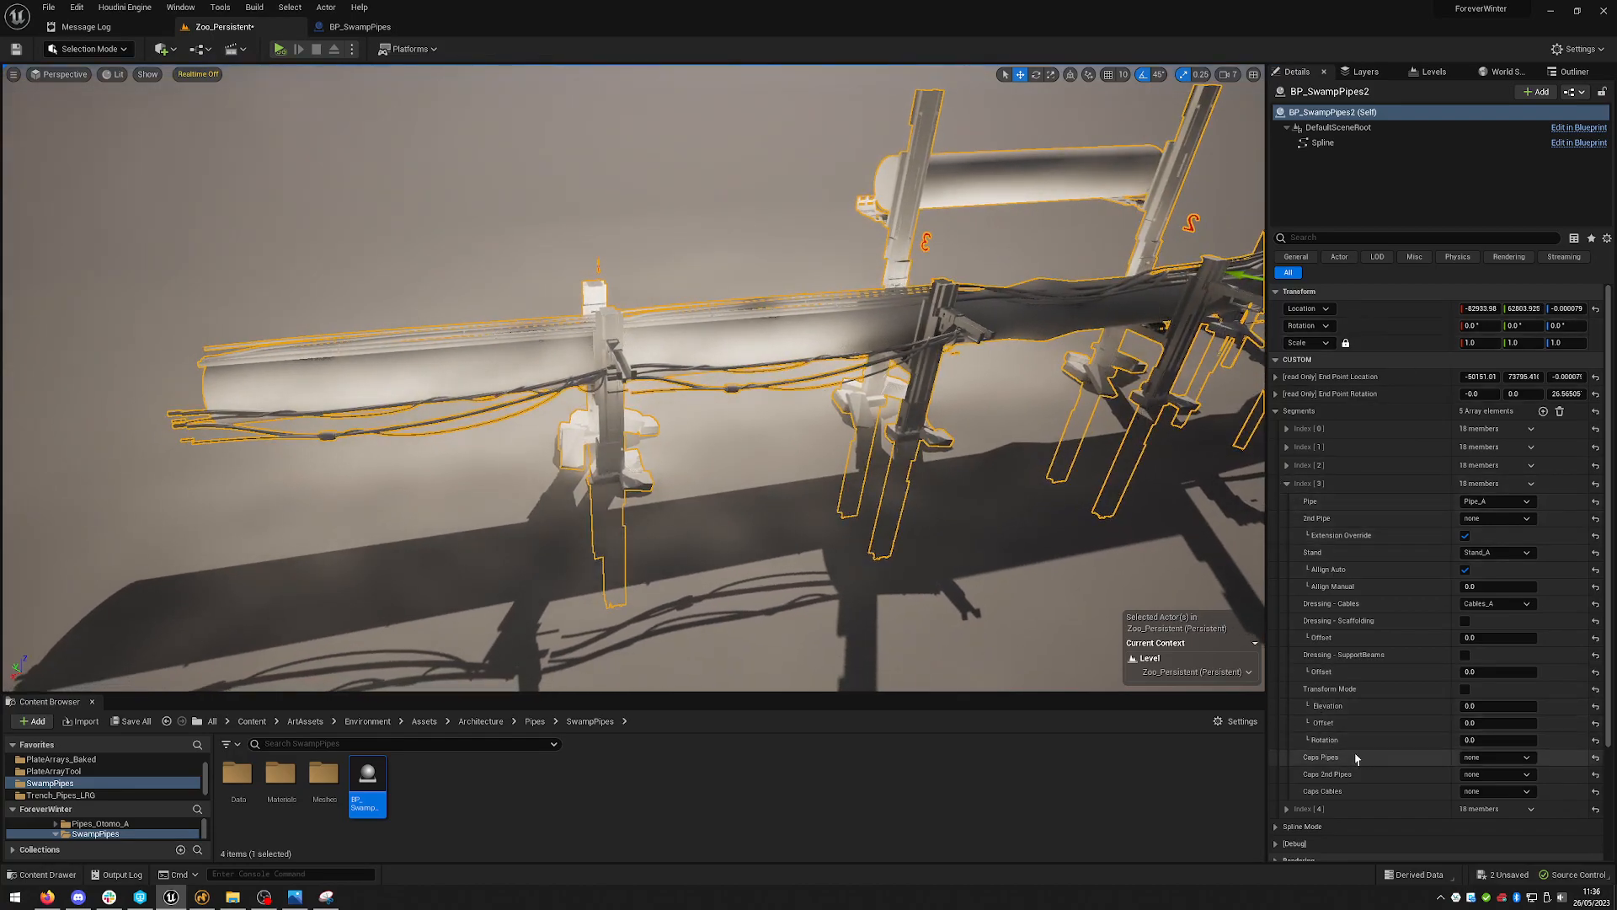
click(1465, 689)
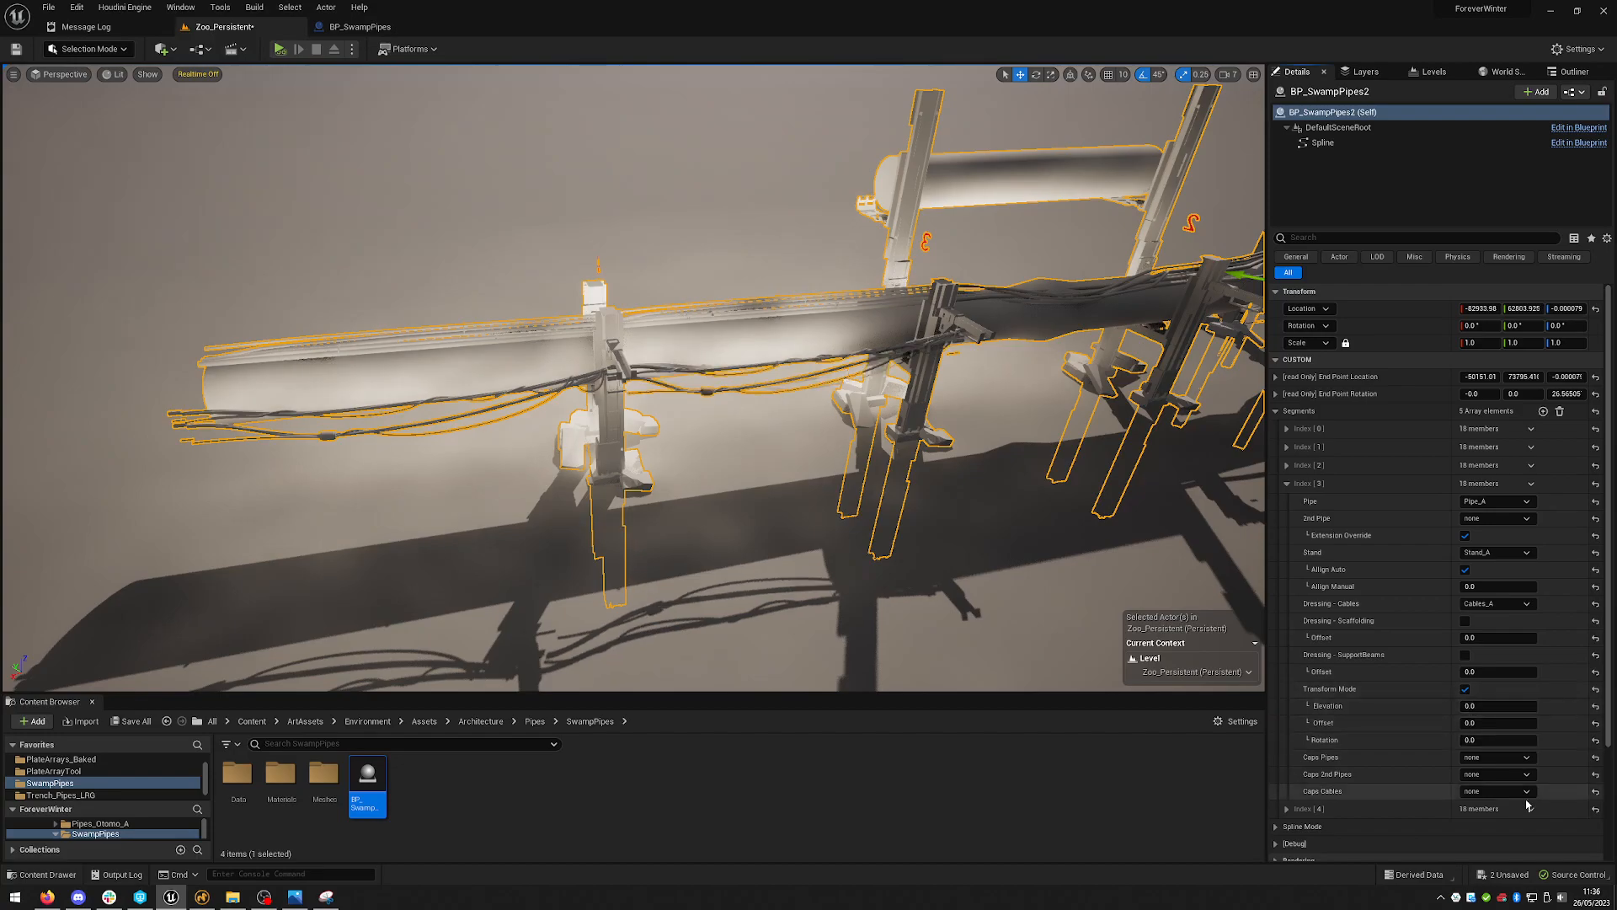
click(1503, 706)
text(14)
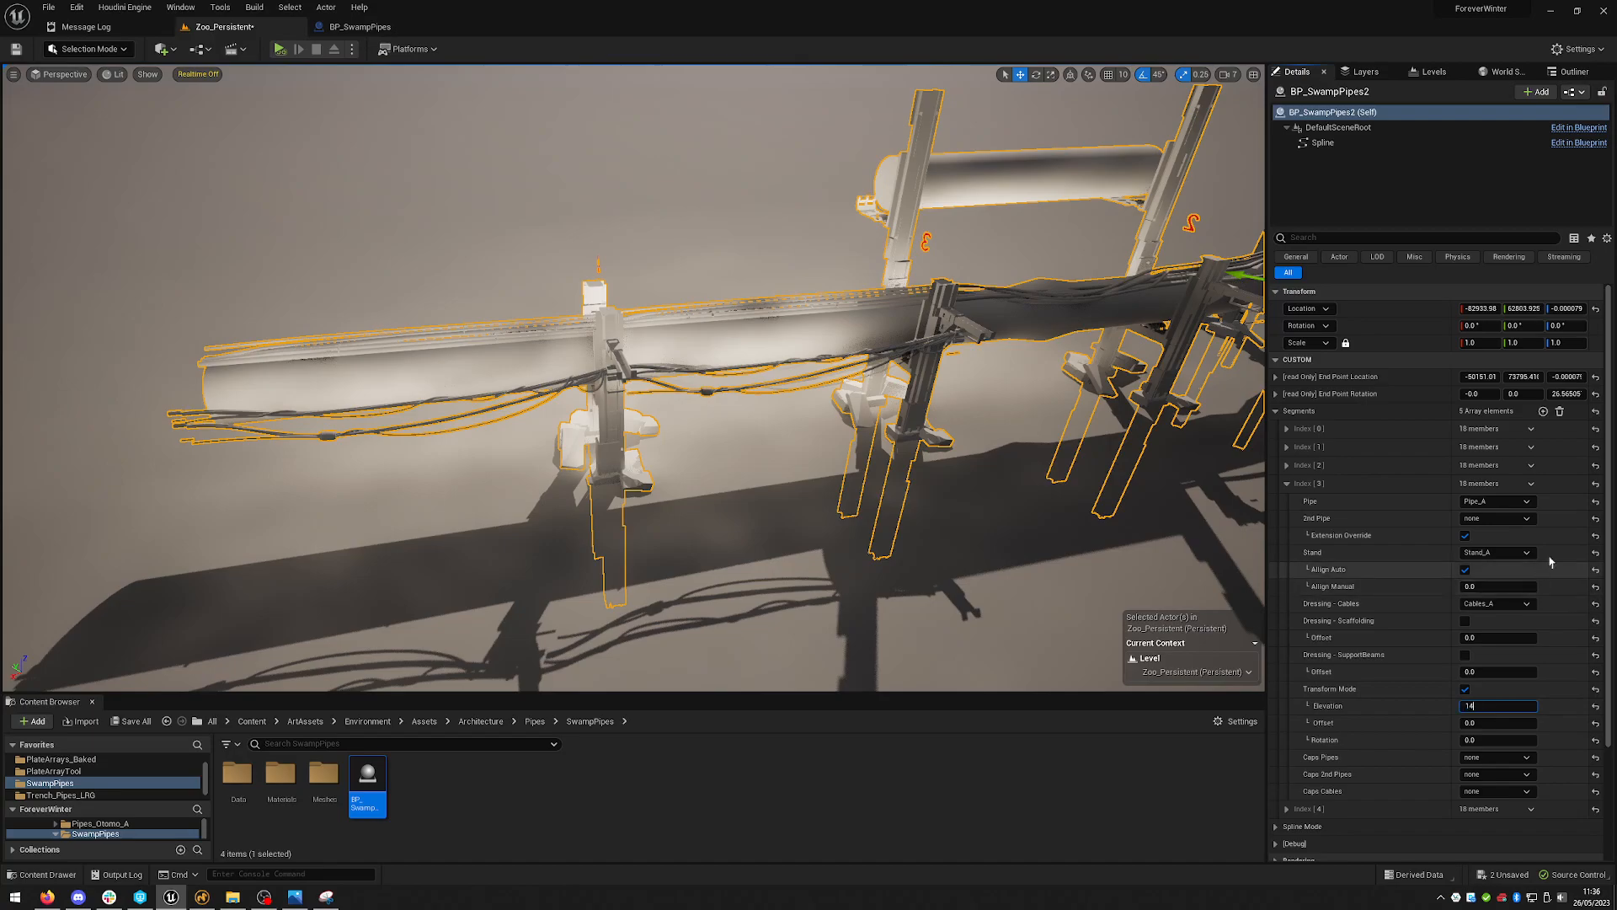
key(Return)
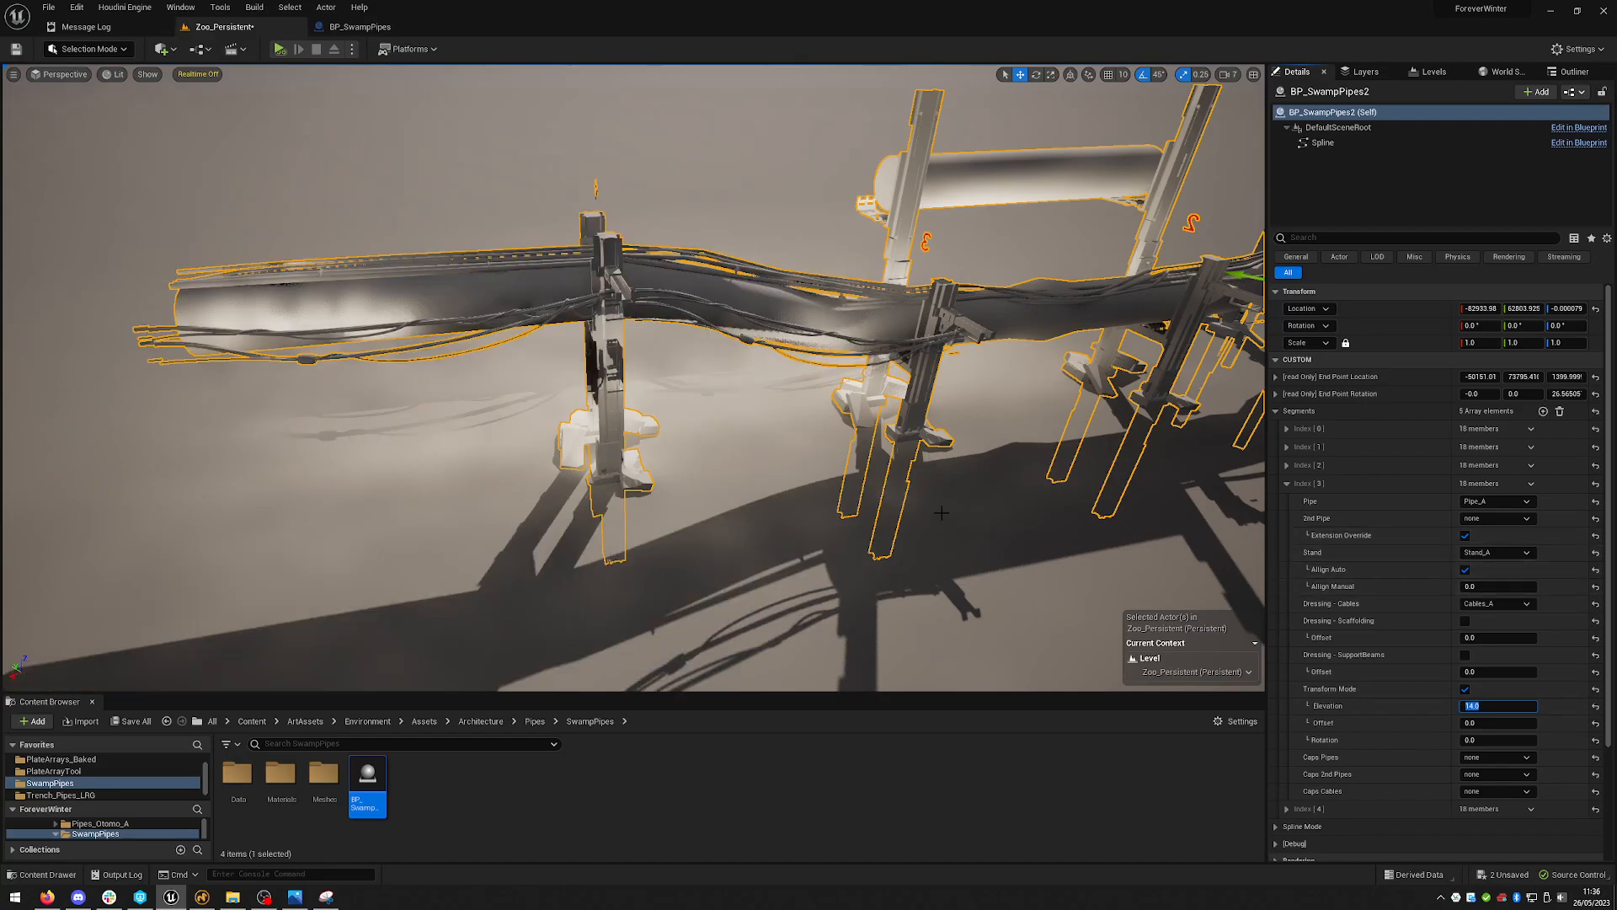
- Set the fourth segment's Elevation to 25
right_drag(968, 497, 1230, 472)
right_drag(884, 479, 935, 497)
right_drag(722, 279, 722, 337)
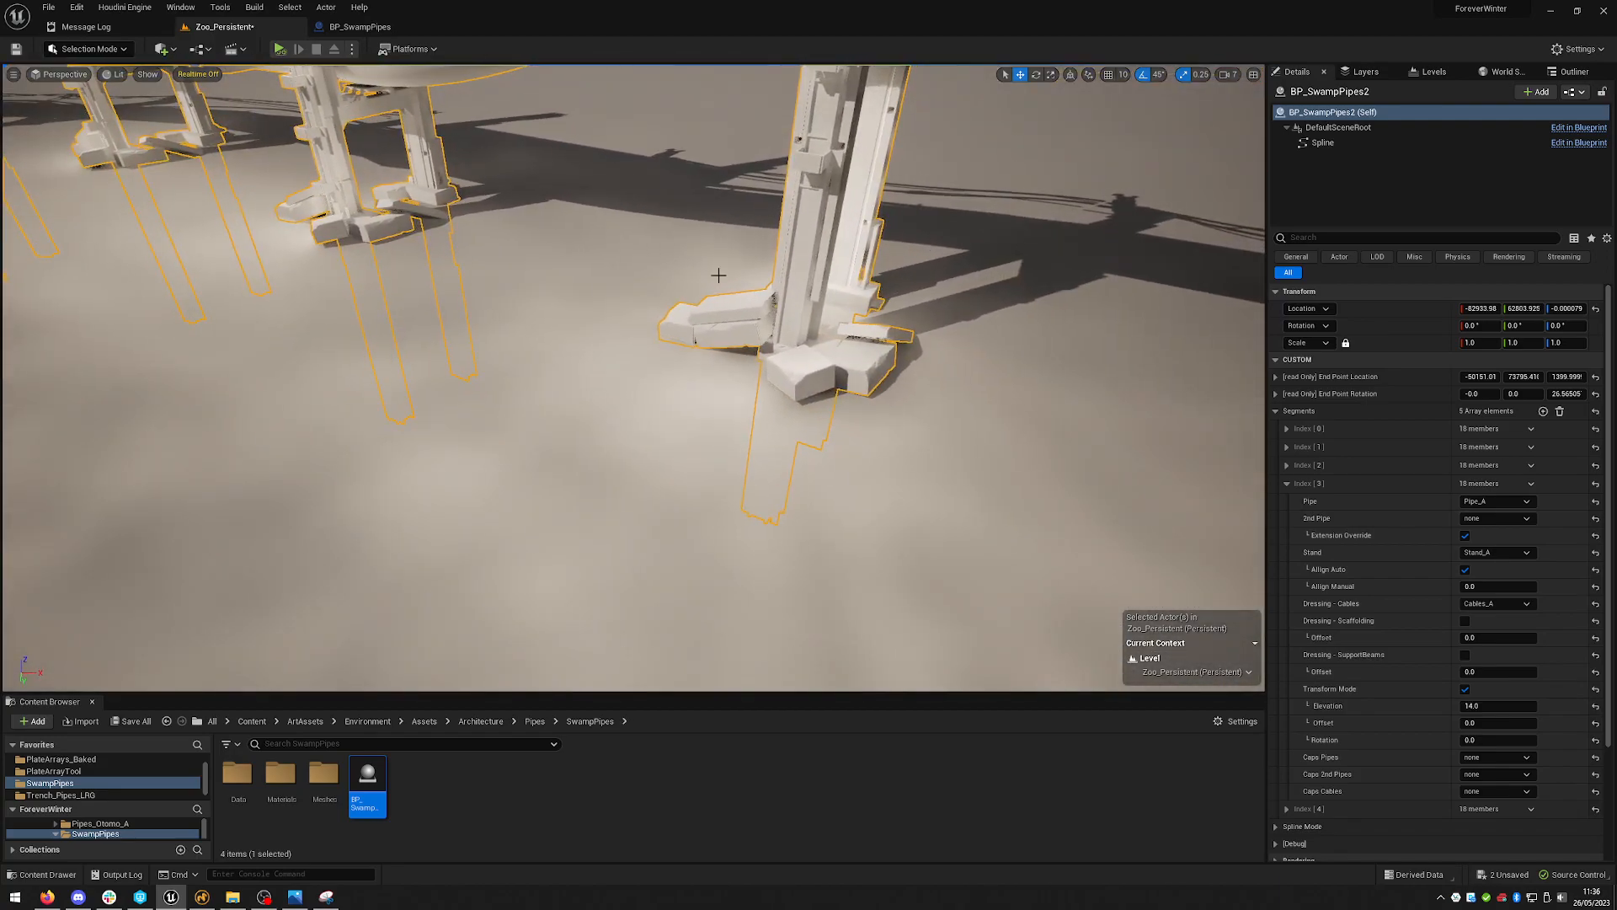
right_drag(865, 344, 570, 329)
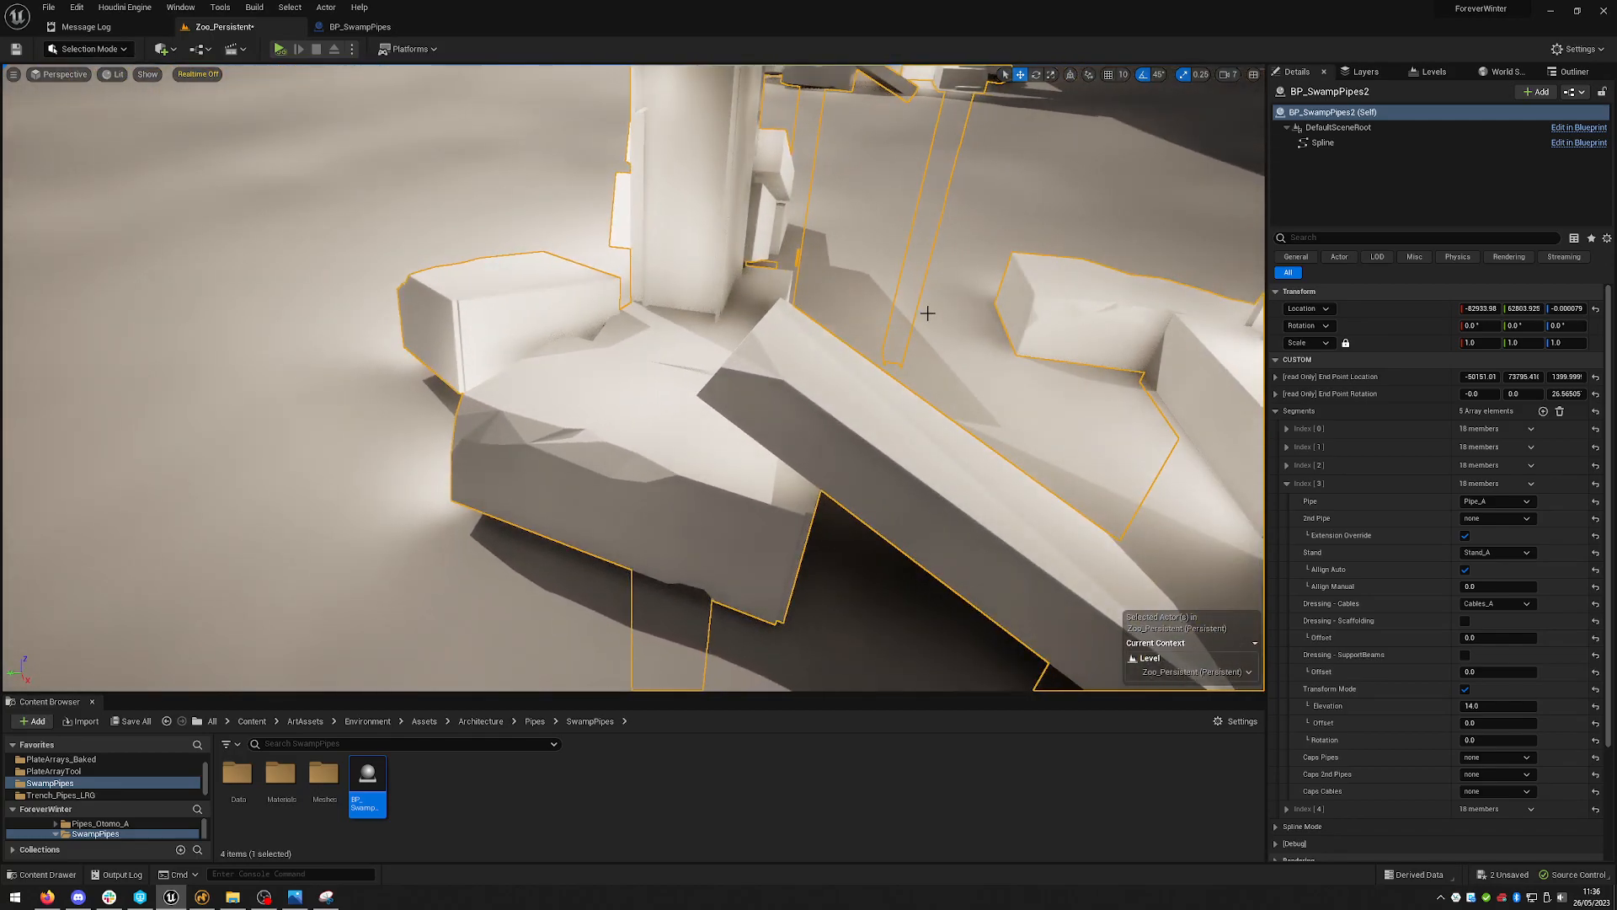
right_drag(943, 300, 792, 307)
mouse_move(656, 354)
right_down()
mouse_move(623, 349)
mouse_move(655, 354)
right_up()
right_drag(769, 408, 967, 278)
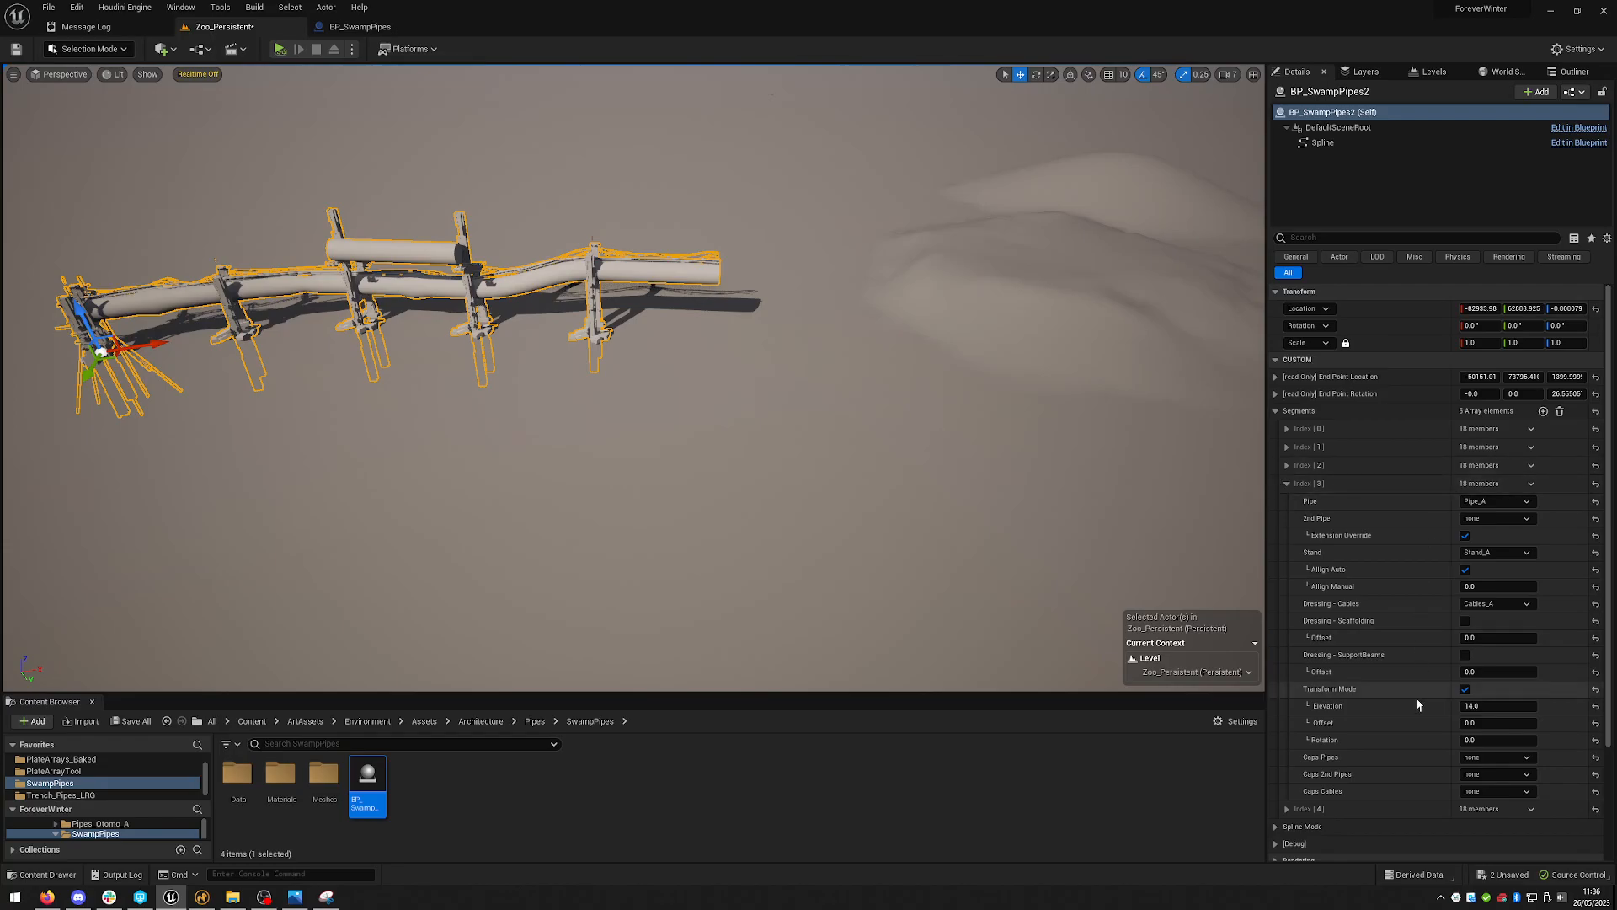
click(1512, 709)
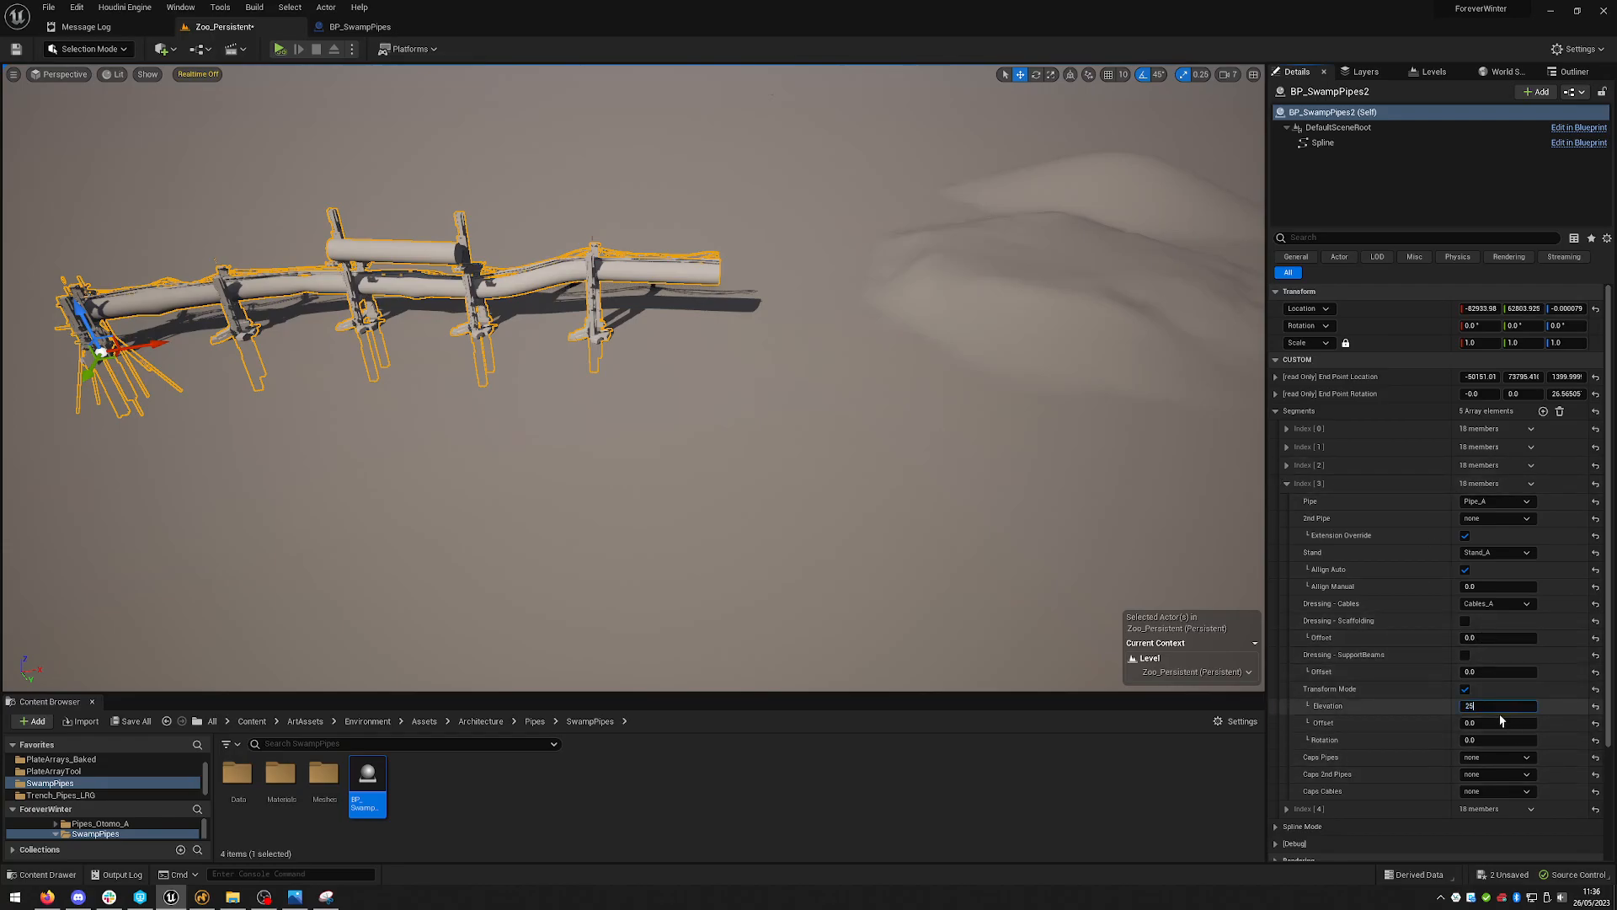
text(25)
key(Return)
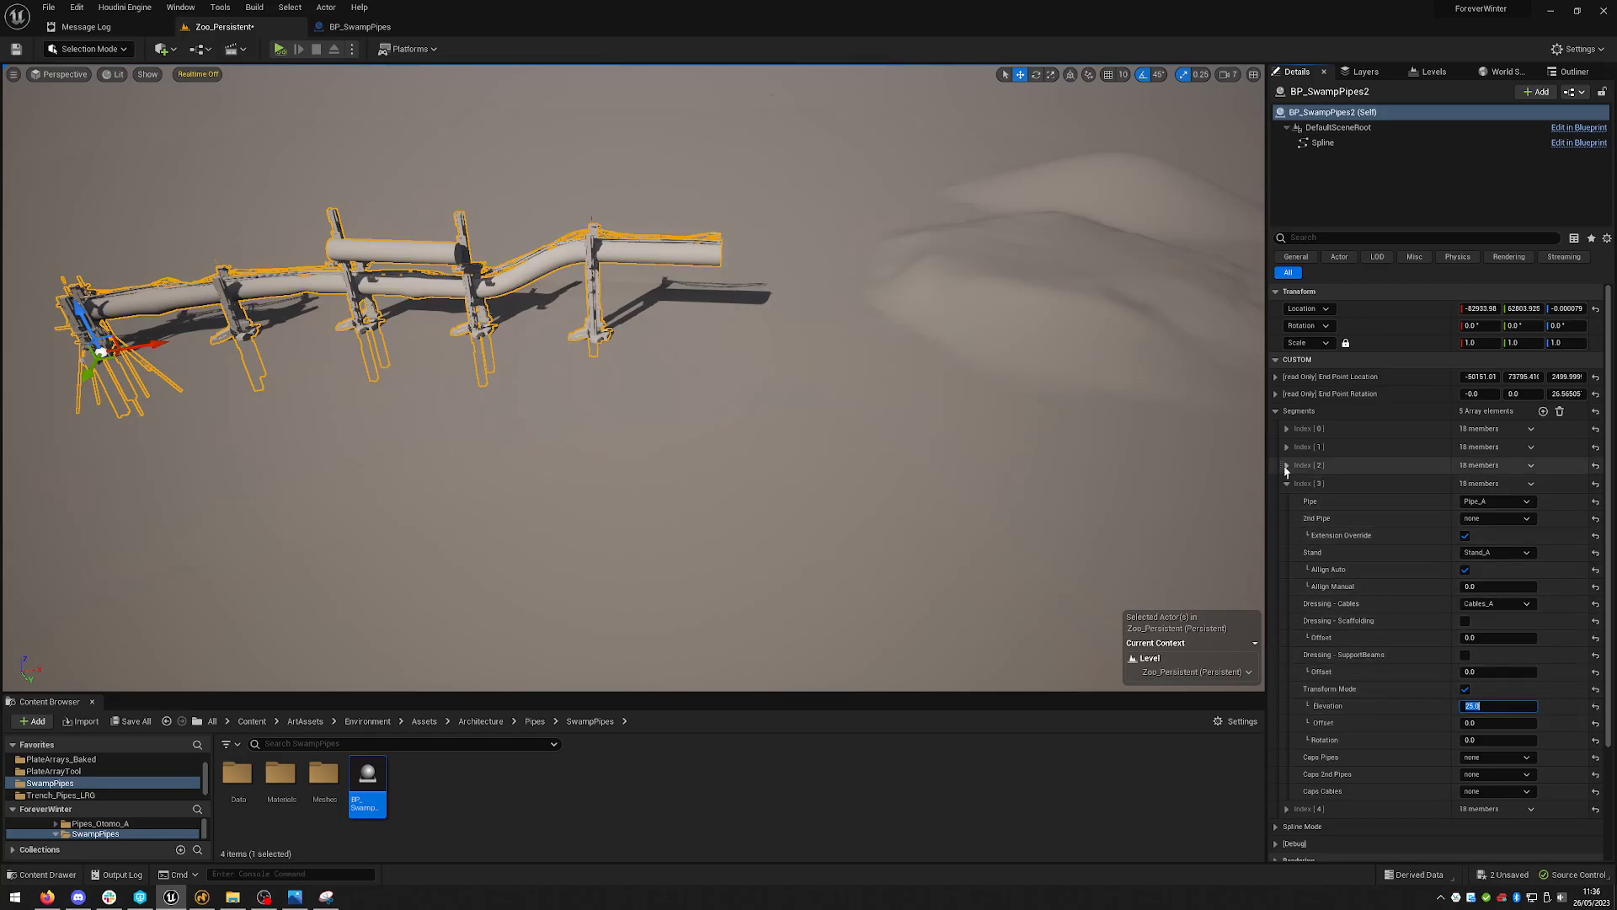
- Expand the third segment, set its Elevation to 20 and enable its Transform Mode
click(1287, 465)
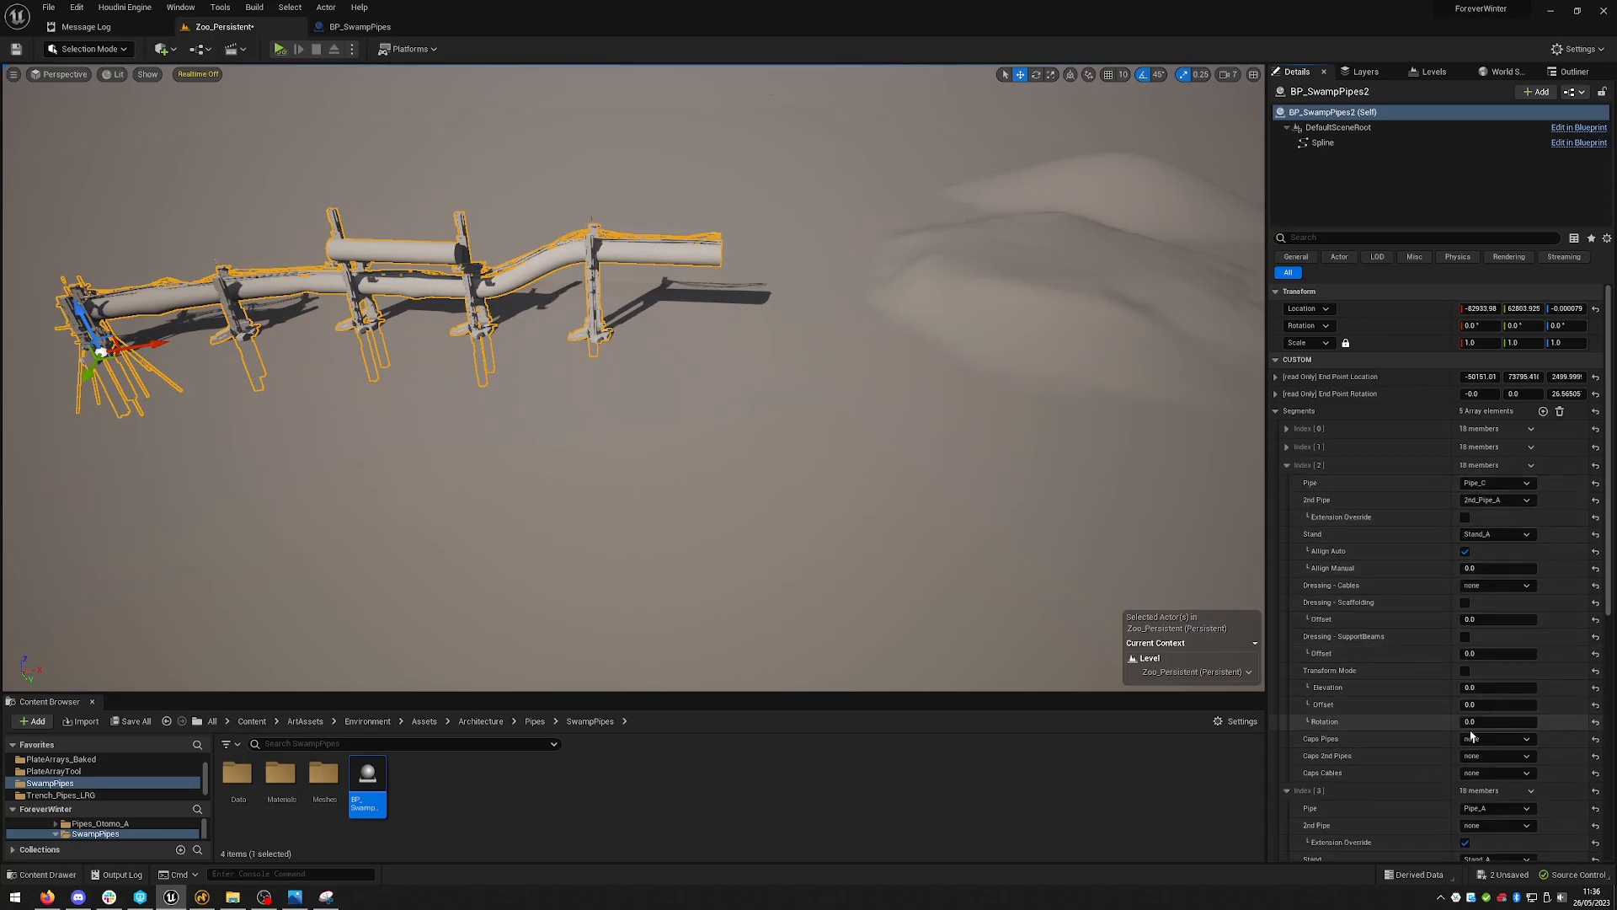
click(1487, 688)
text(20)
key(Return)
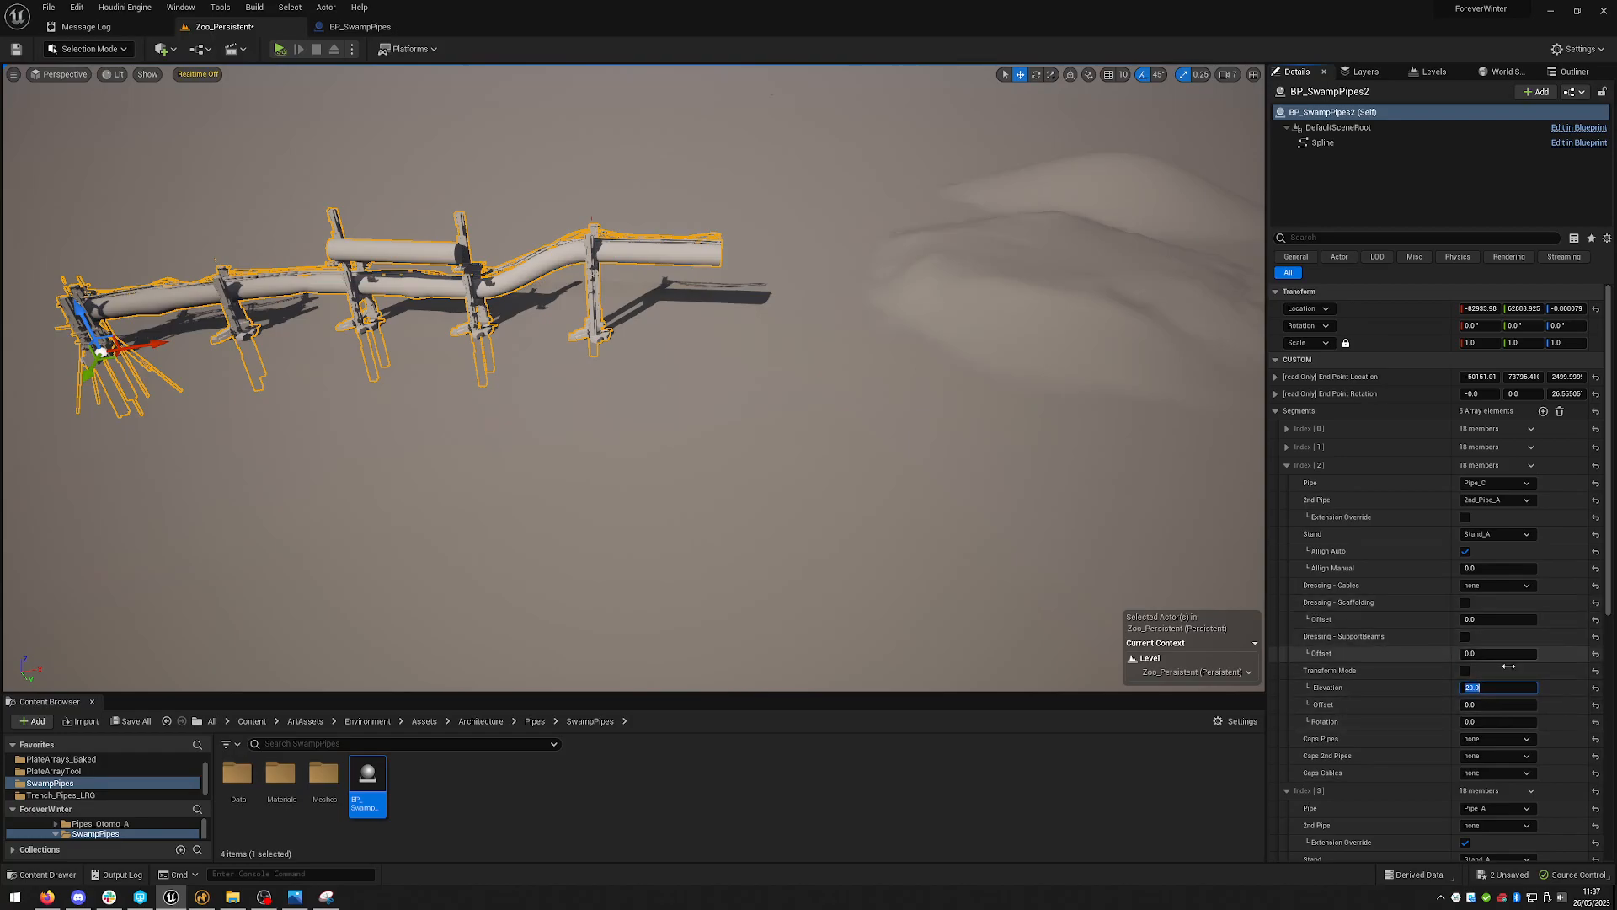
click(1467, 673)
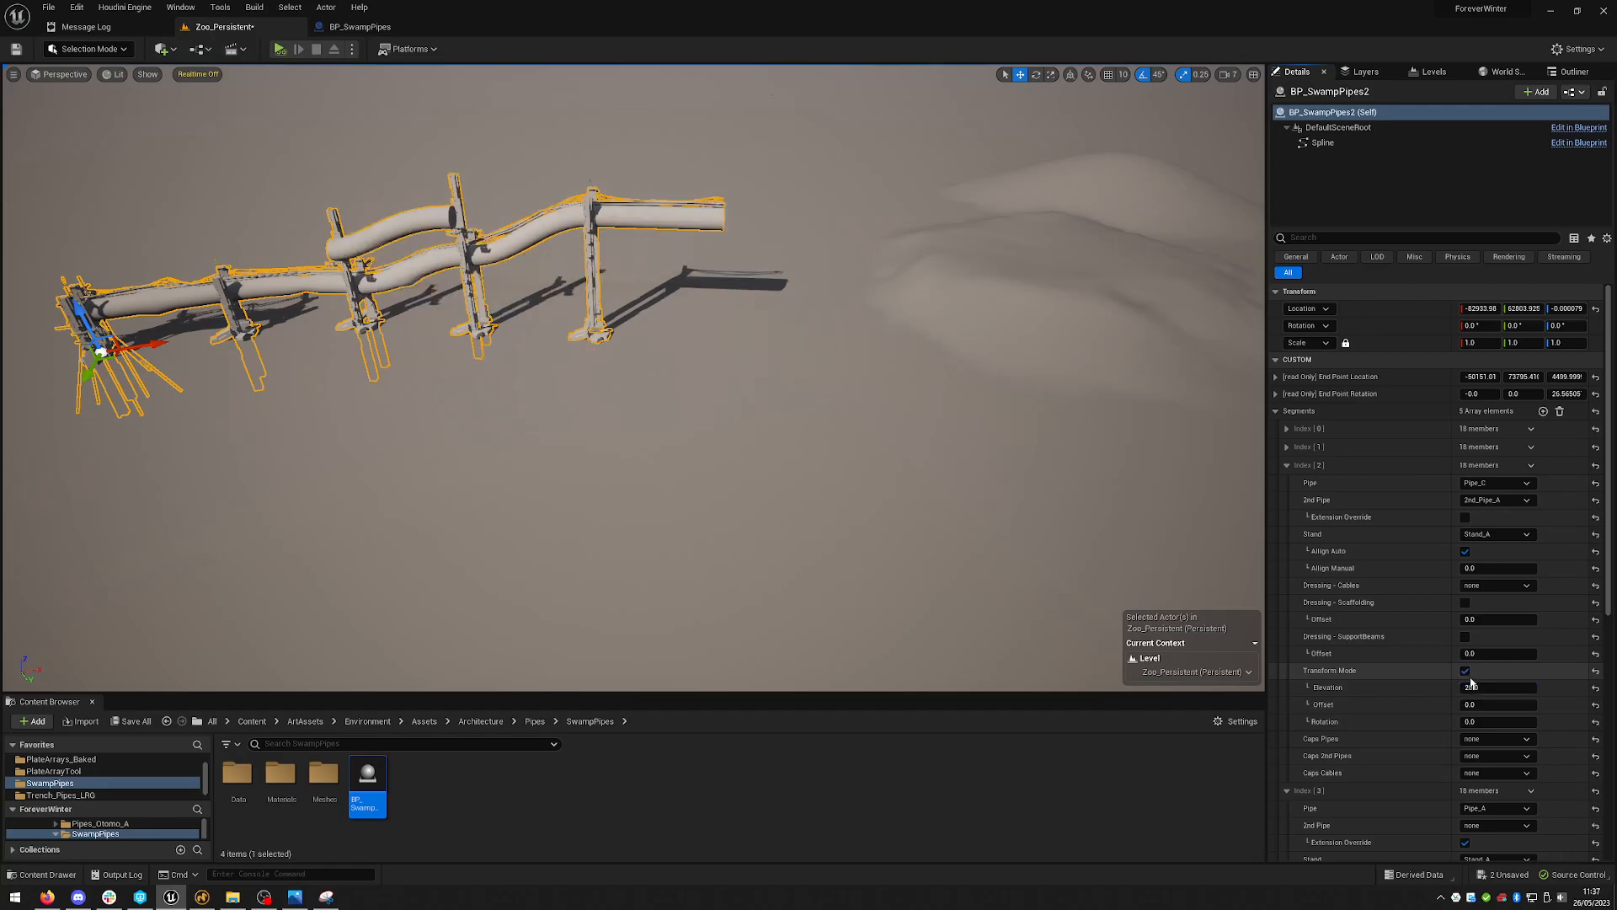
- Examine the pipeline's stands under the third segment from several angles
middle_drag(950, 469, 1038, 484)
right_drag(1038, 484, 1099, 478)
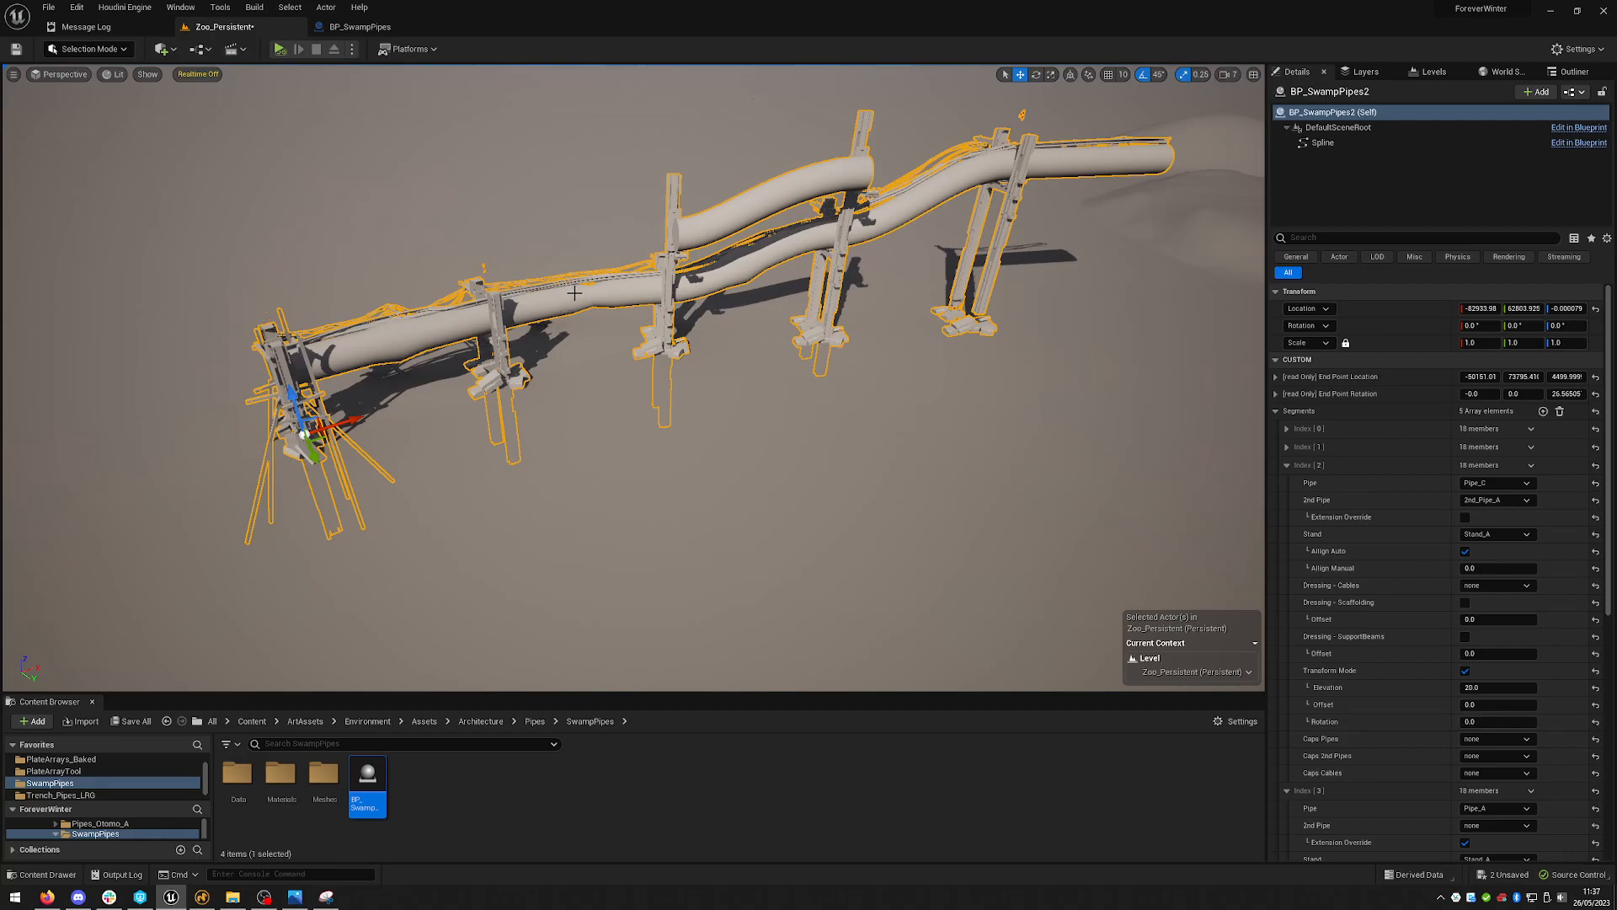
right_drag(447, 312, 448, 313)
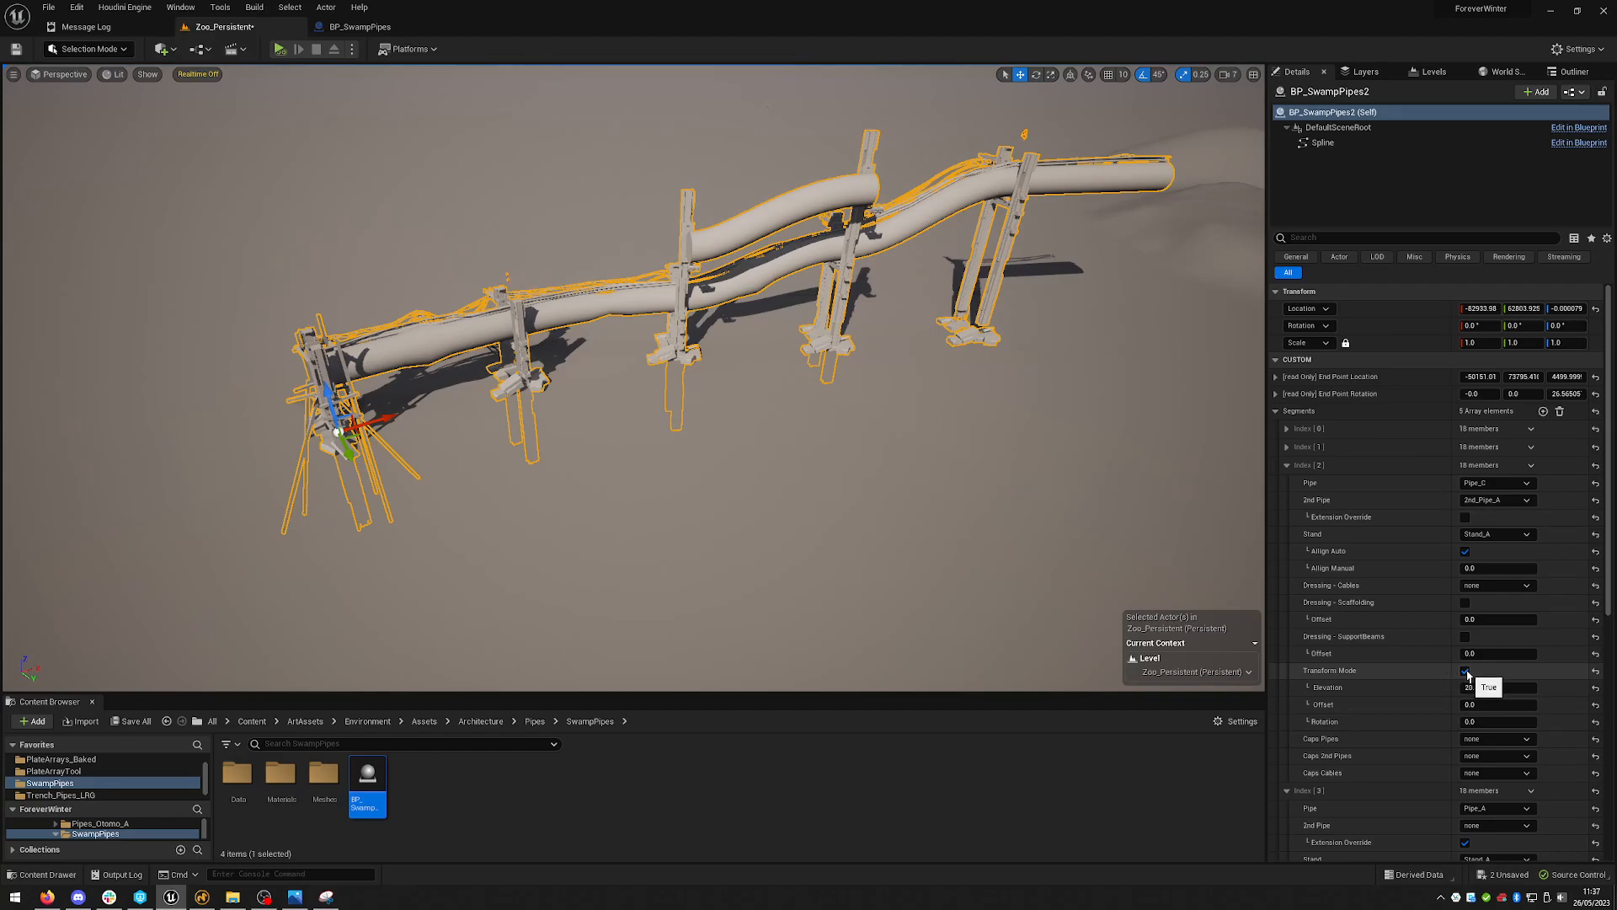
right_drag(867, 333, 867, 333)
right_drag(462, 418, 462, 419)
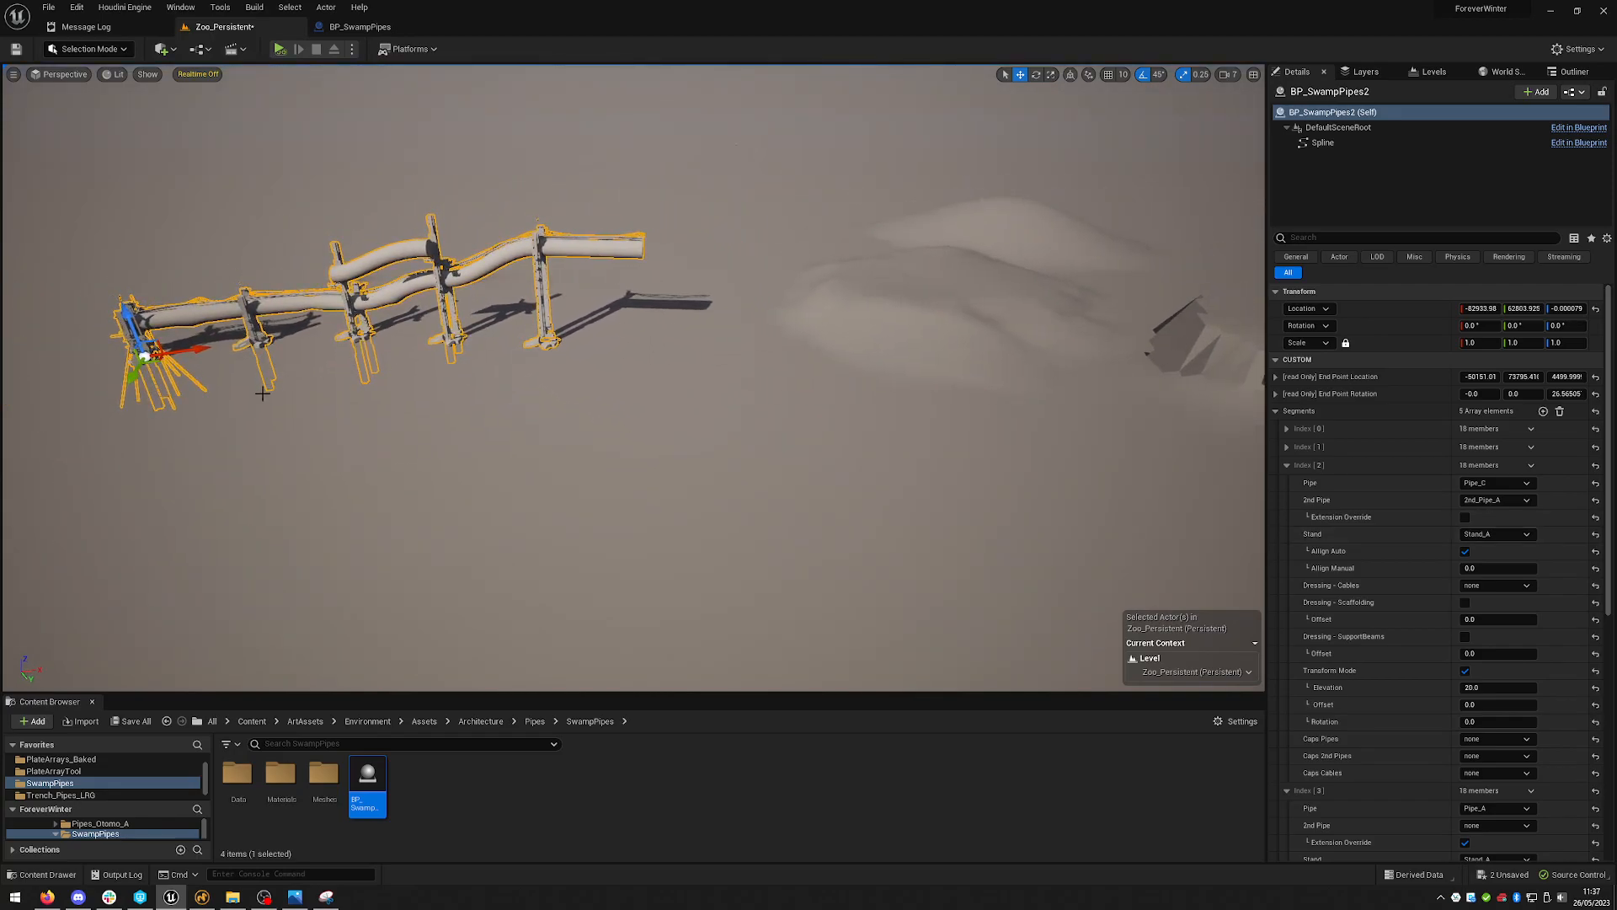
drag(193, 349, 676, 336)
key(w)
right_drag(676, 337, 676, 336)
key(w)
key(s)
drag(311, 403, 33, 526)
right_drag(879, 330, 904, 463)
key(w)
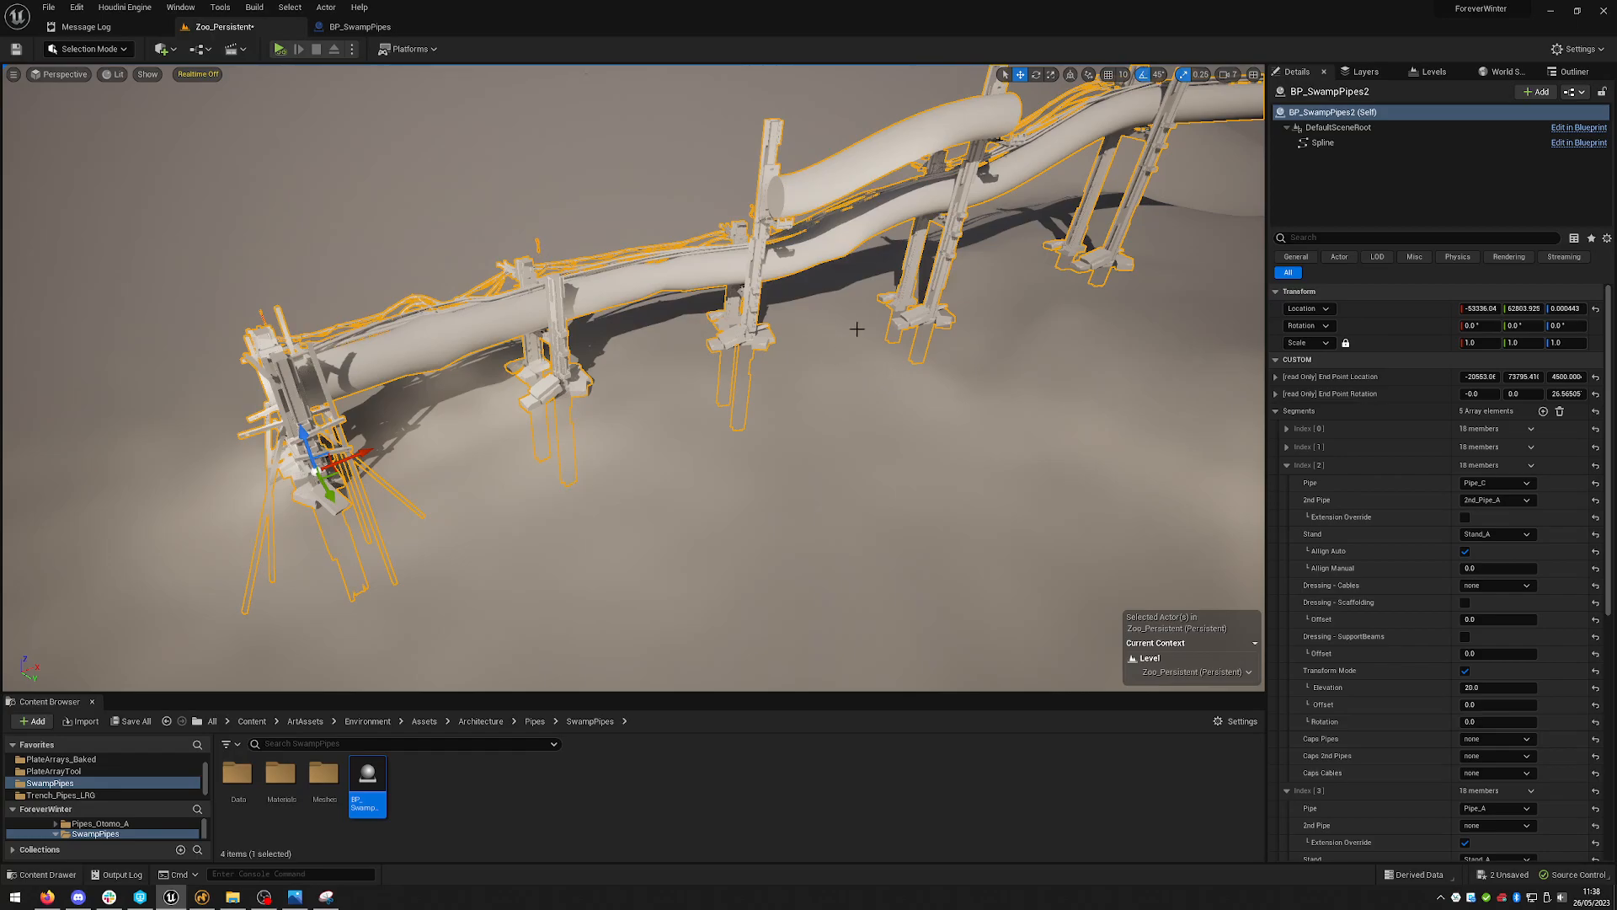
key(w)
right_drag(1000, 321, 884, 256)
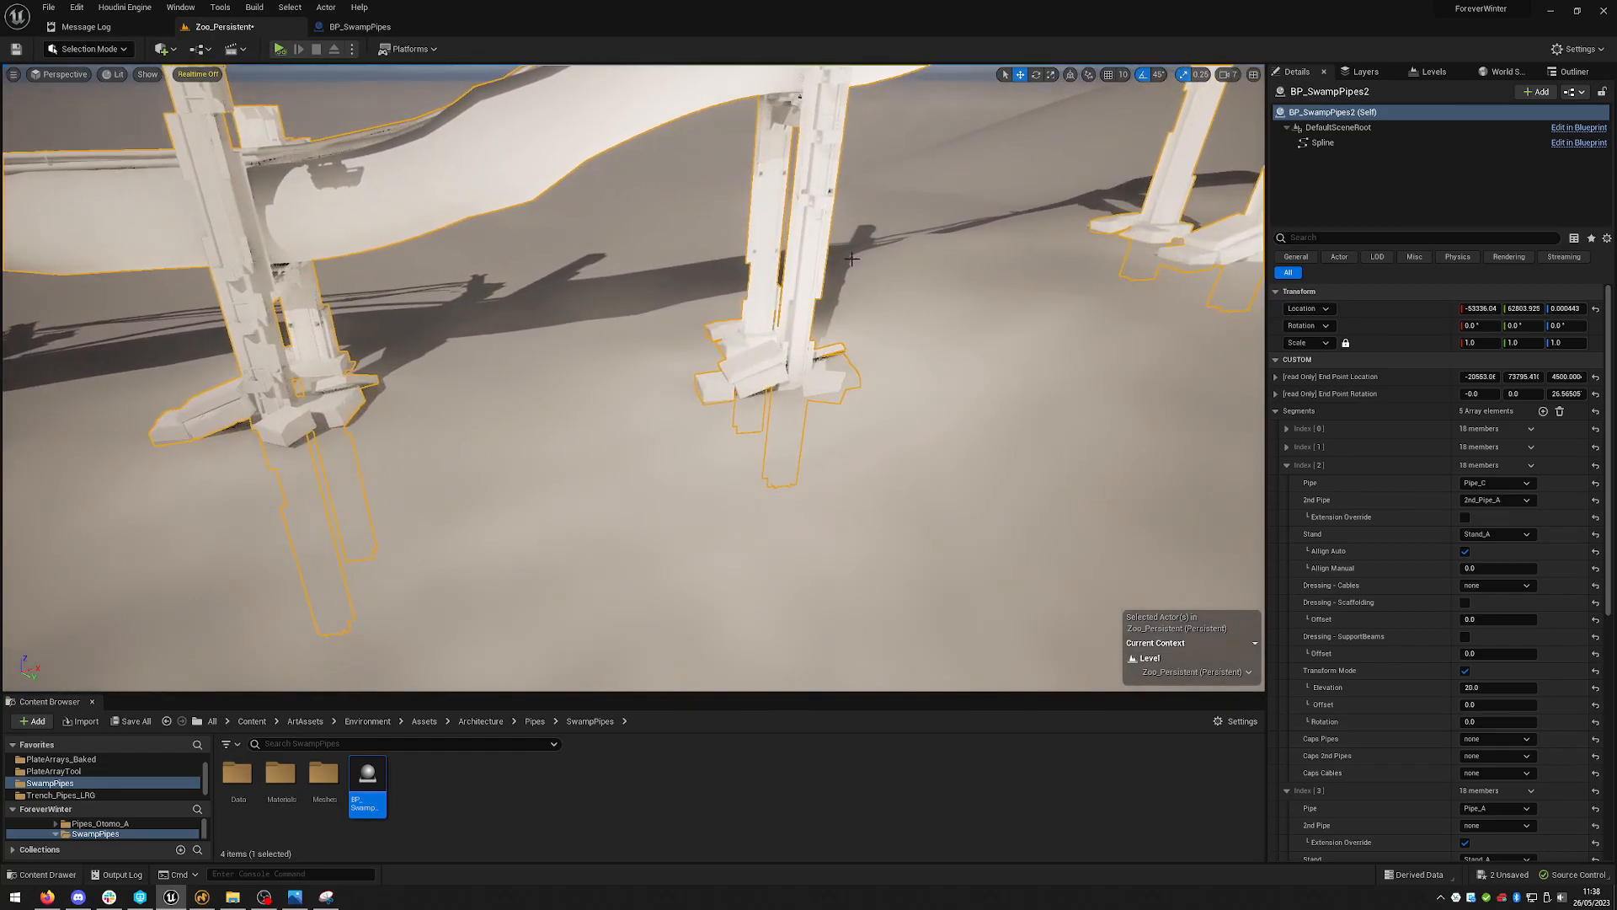
right_drag(829, 329, 891, 376)
key(s)
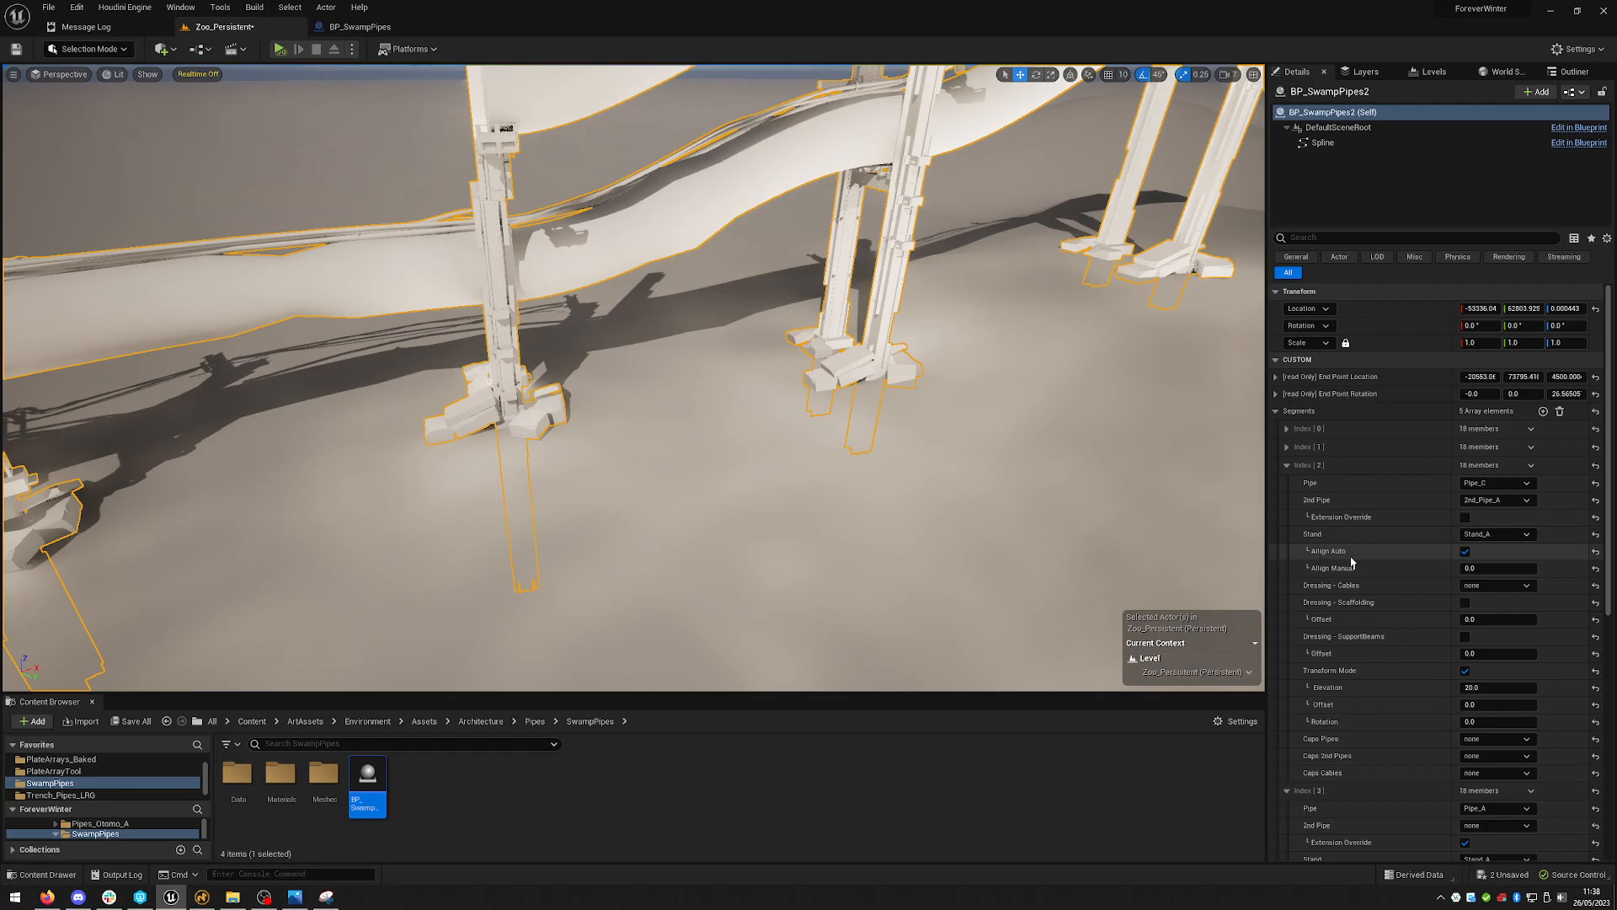
- Disable the third segment's Align Auto and set its Align Manual to 25
click(1465, 551)
click(1482, 568)
text(25)
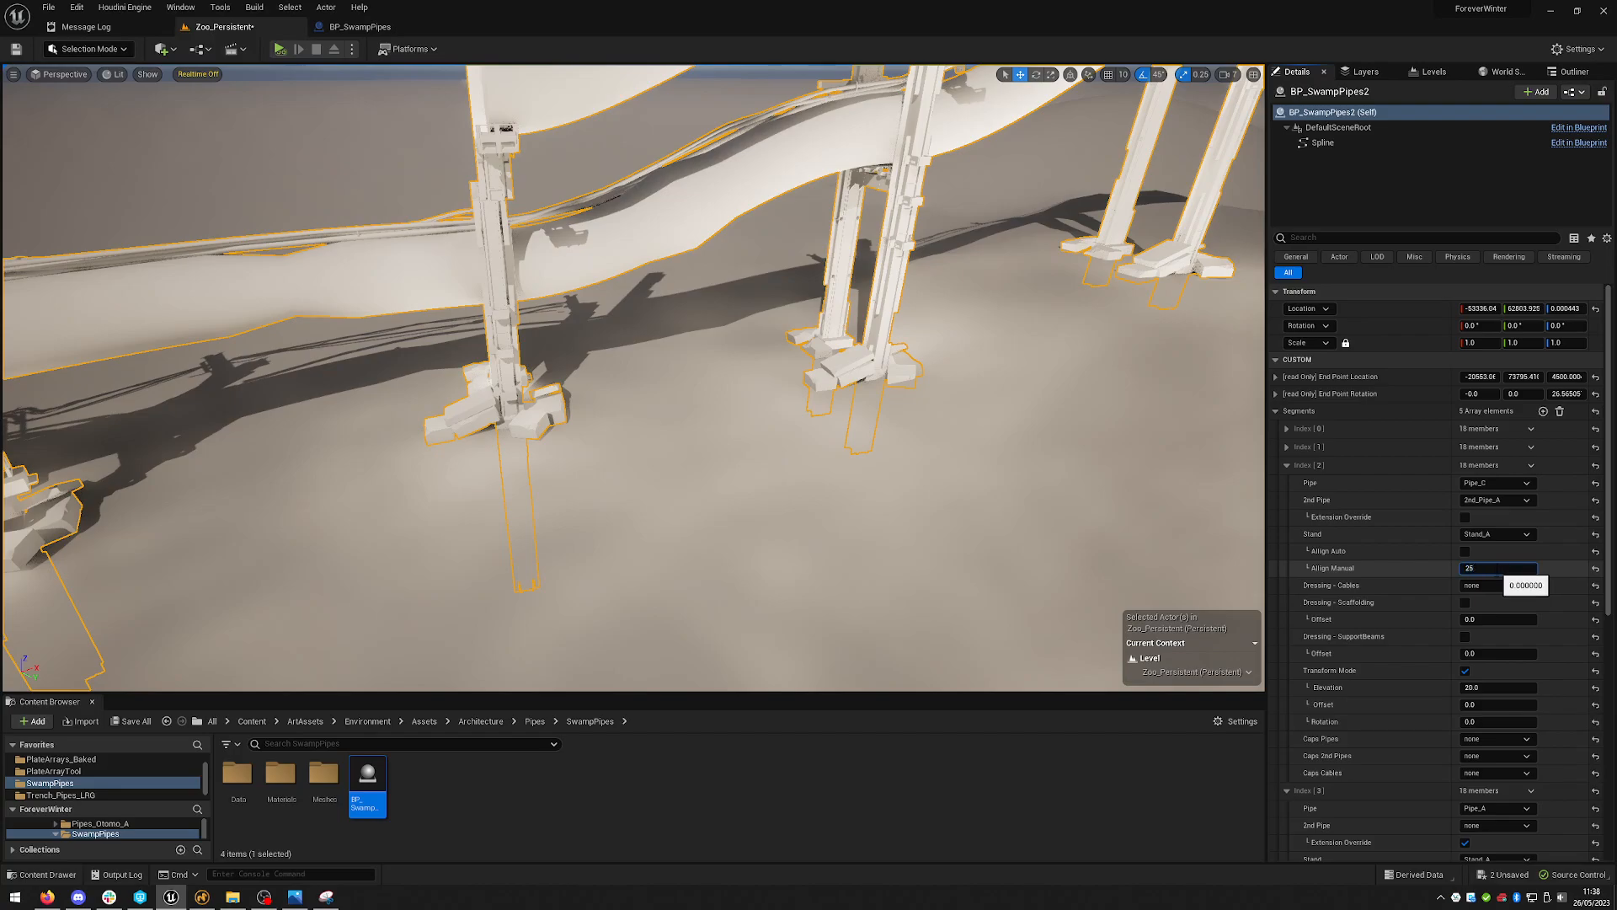
key(Return)
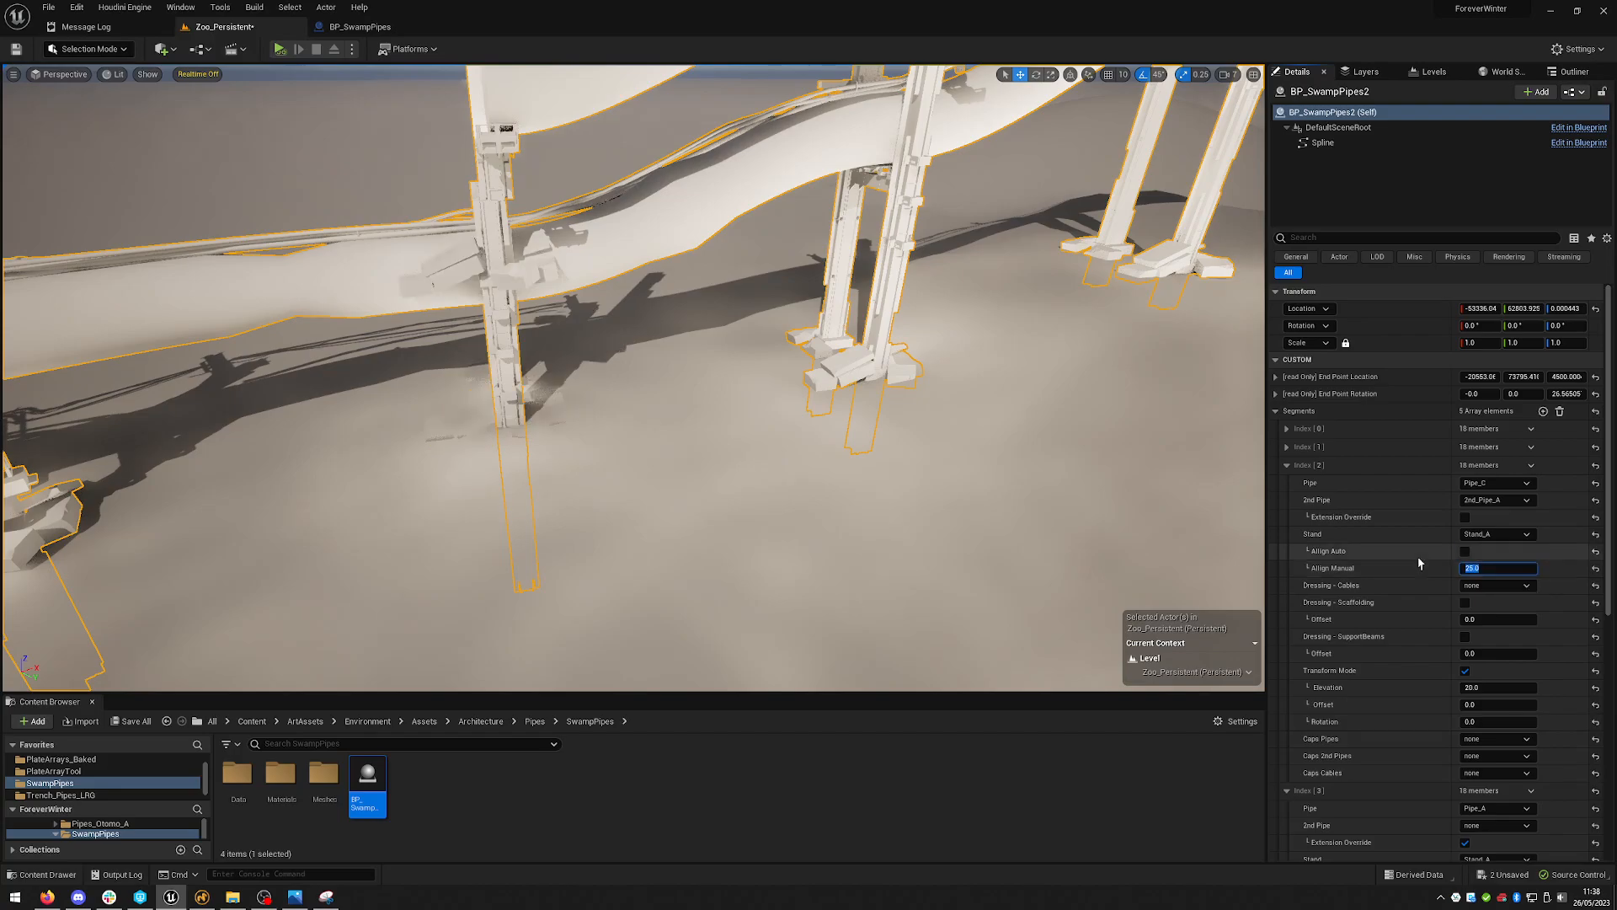
- Try Align Manual values of 5 and -5 on the third segment, settle on 0, and collapse it
mouse_move(914, 391)
right_down()
mouse_move(956, 379)
mouse_move(913, 376)
right_up()
key(a)
key(w)
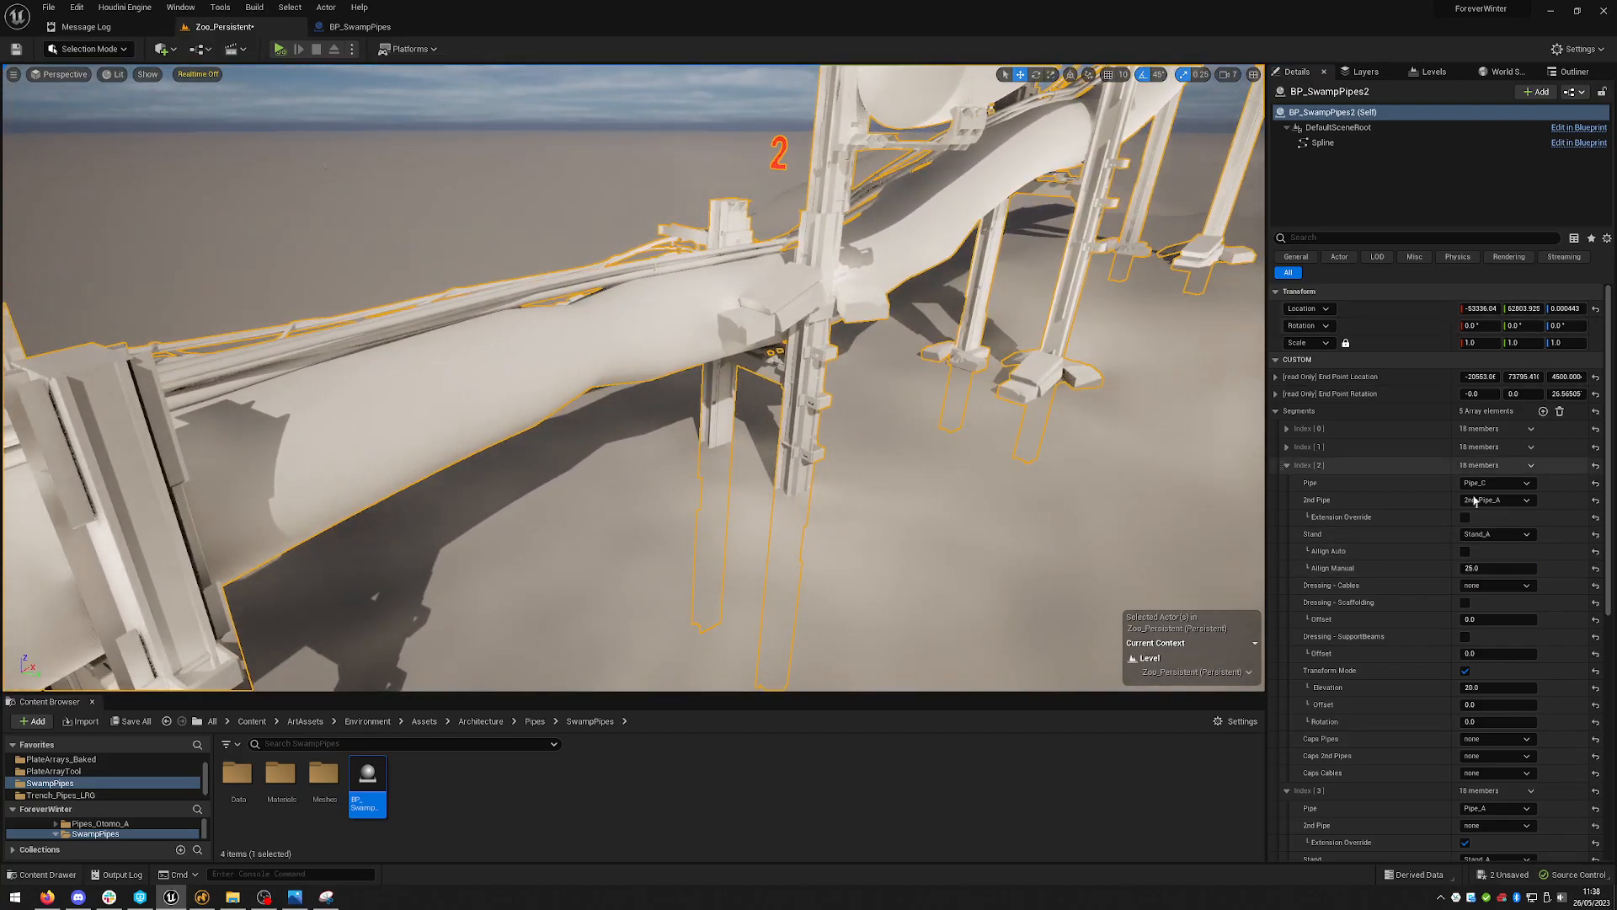
click(1498, 570)
text(5)
key(Return)
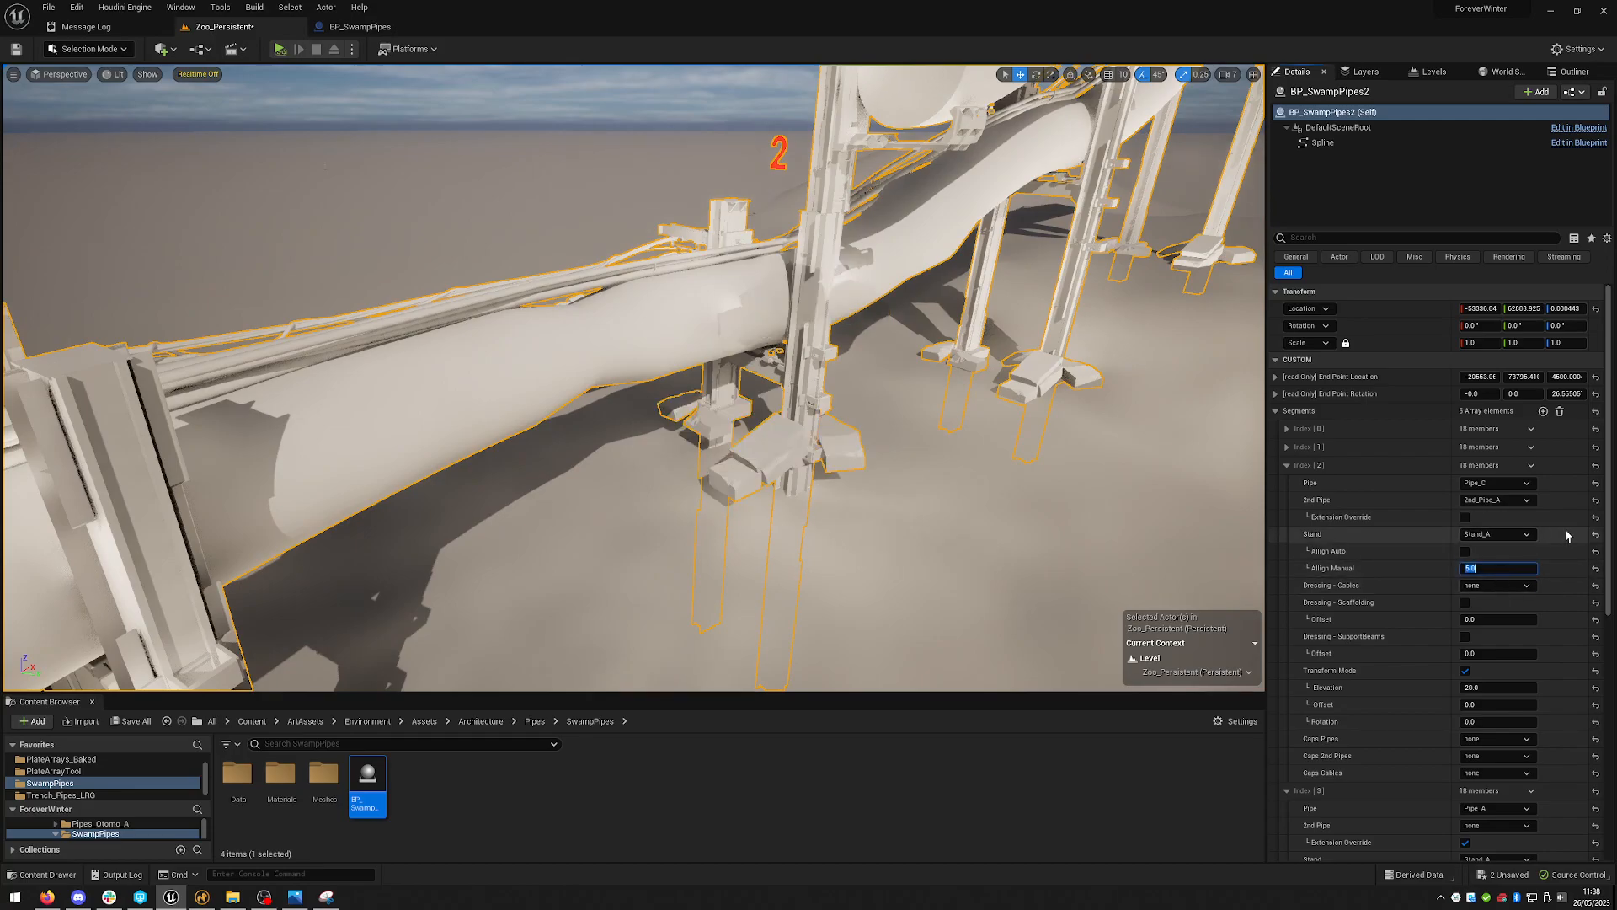
text(-)
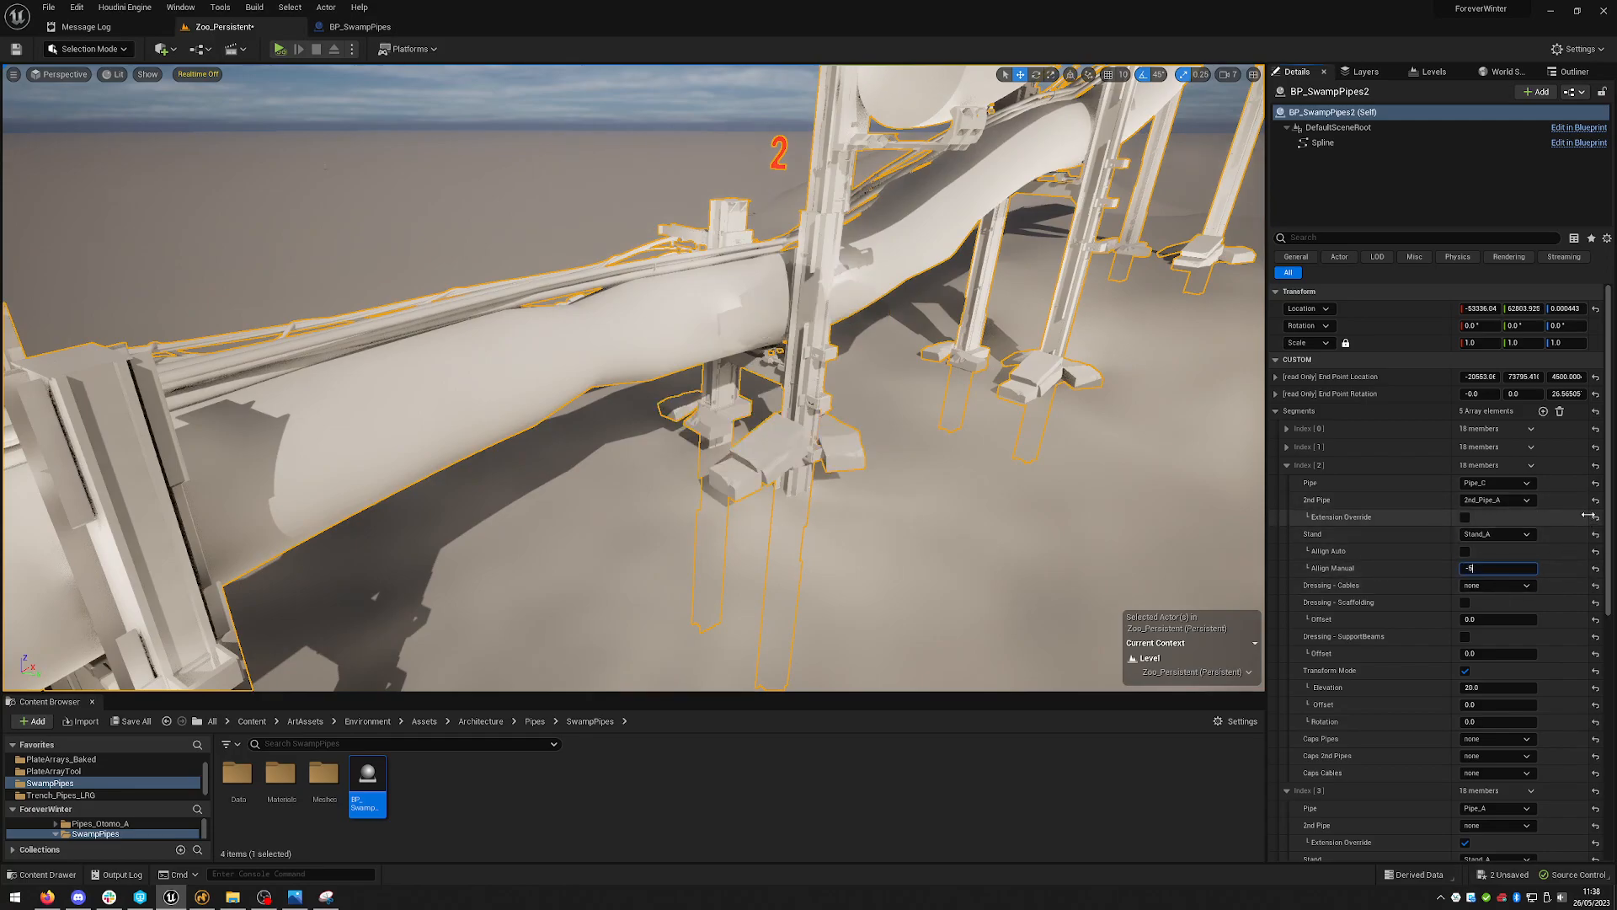
text(5)
key(Return)
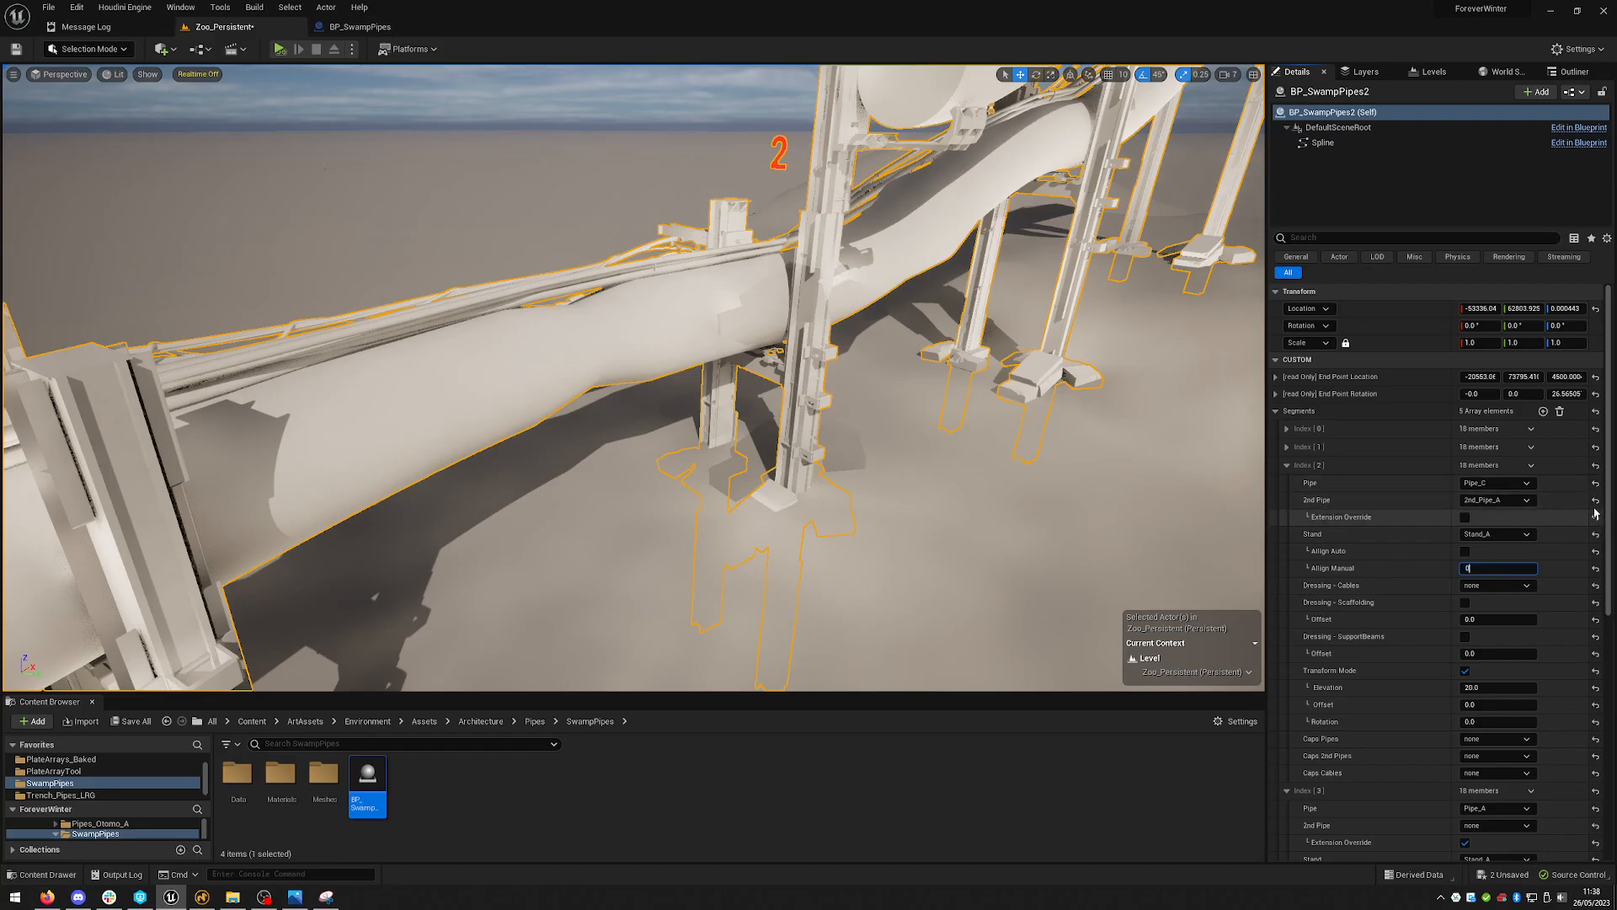
text(0)
key(Return)
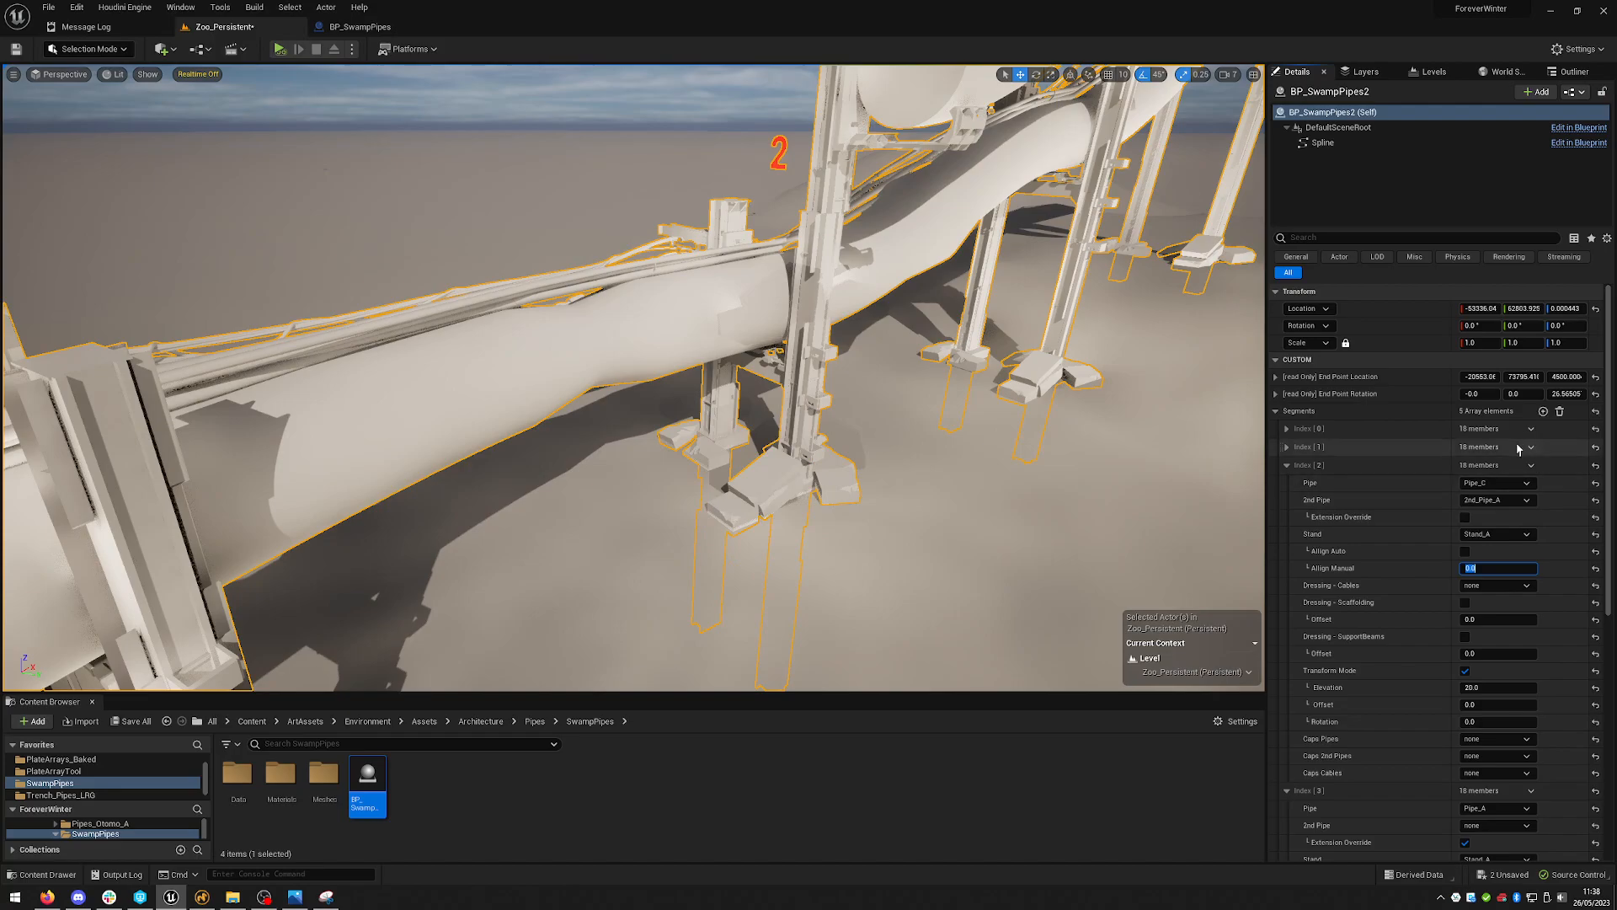
right_drag(1022, 401, 1184, 420)
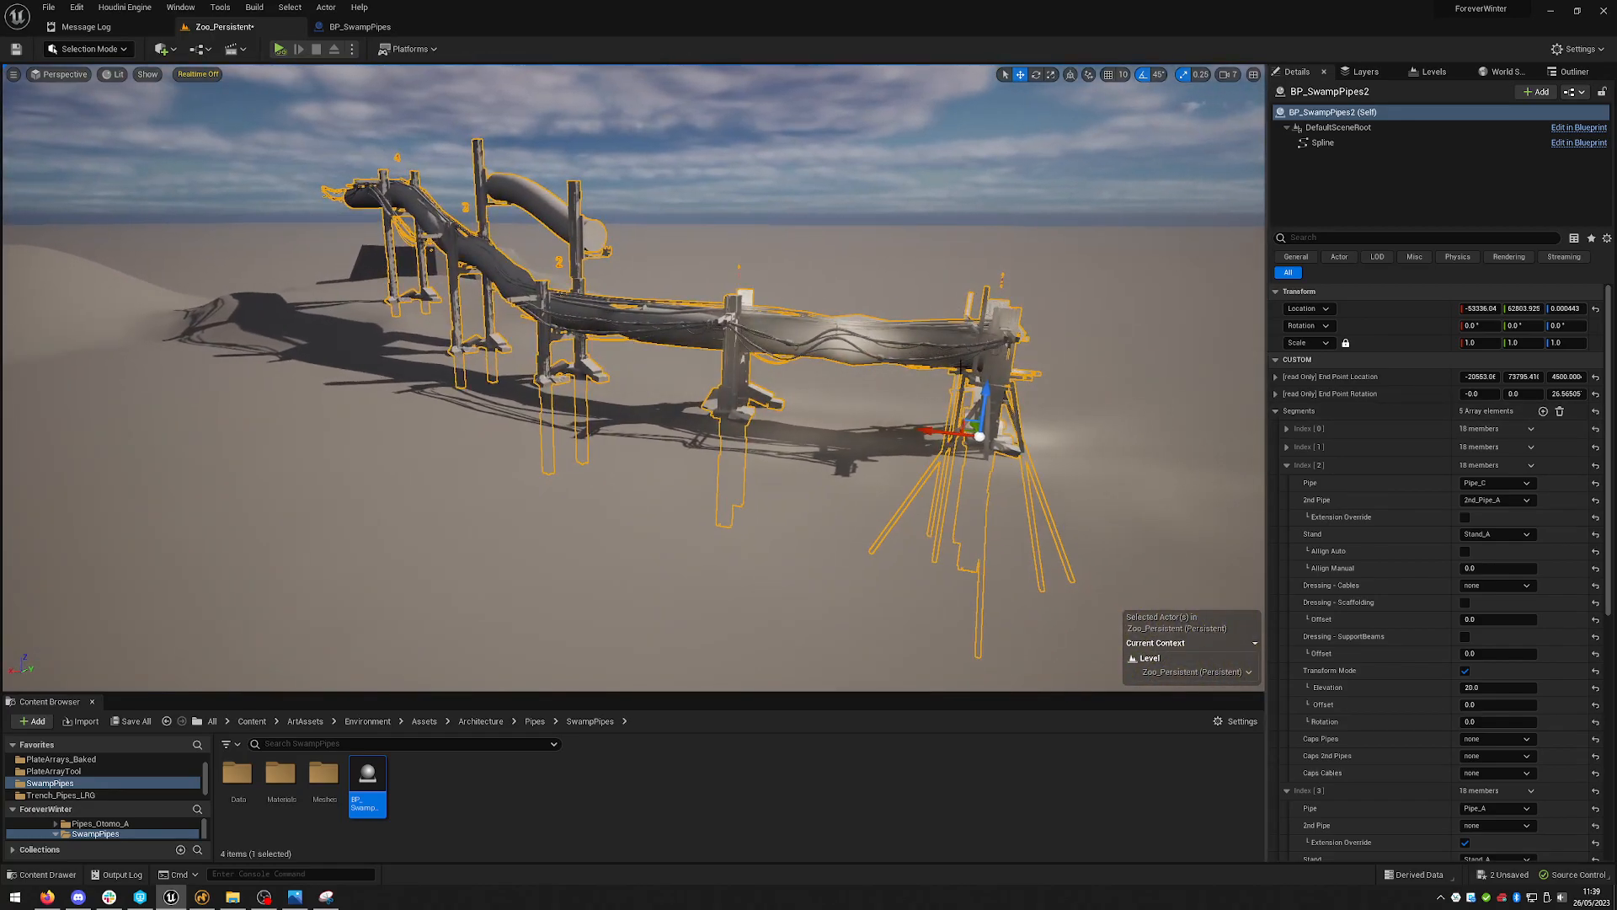
click(1286, 465)
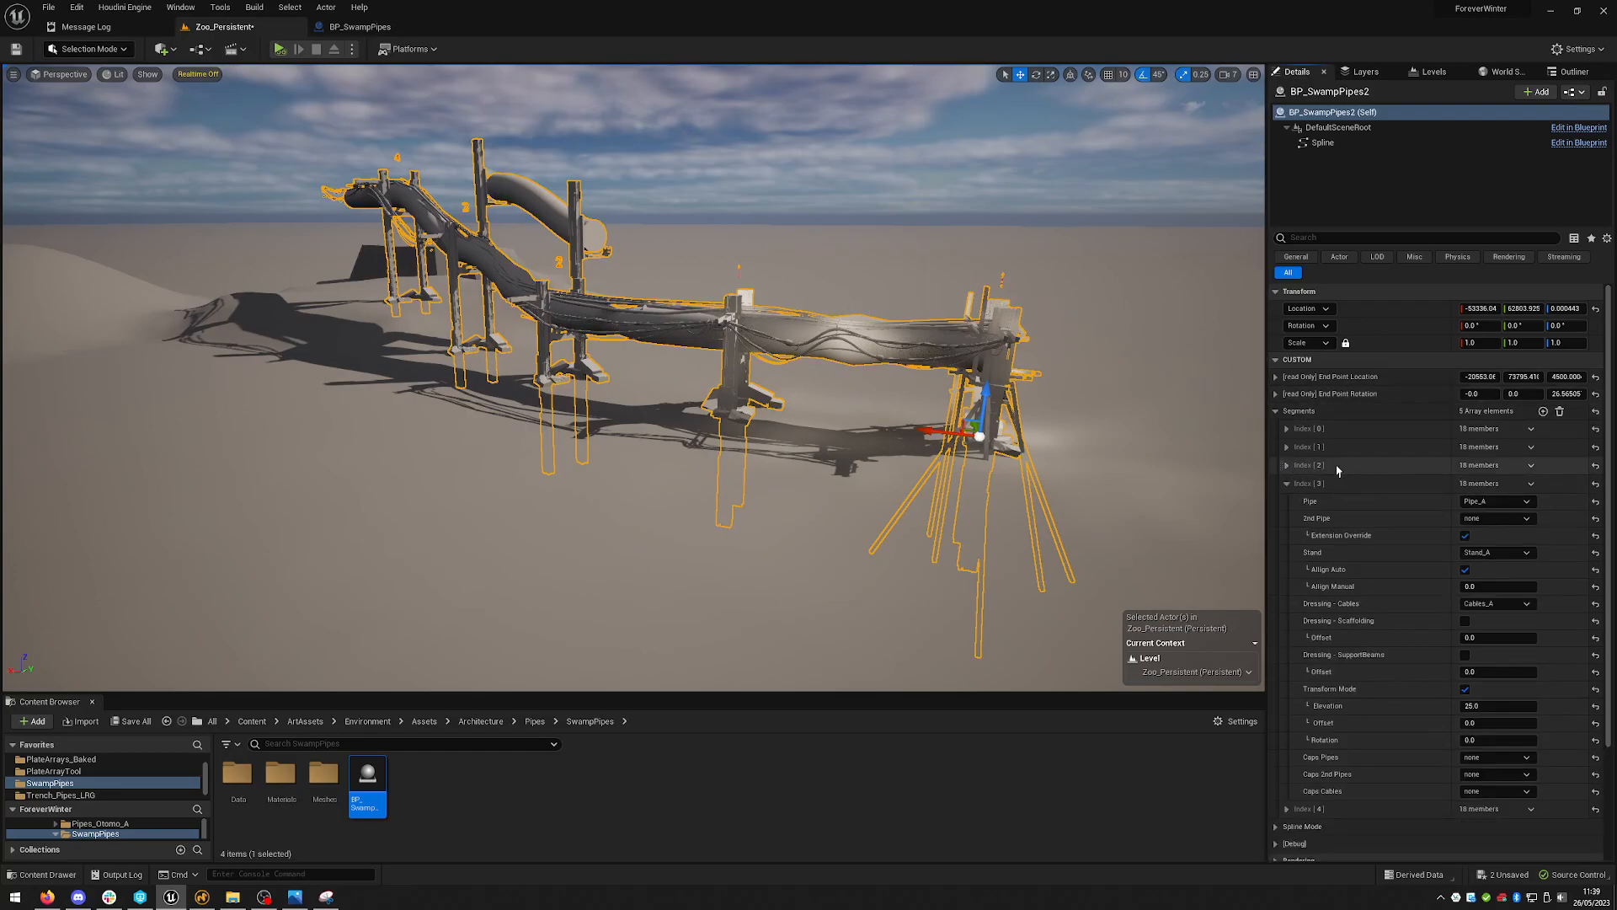
- Collapse the fourth segment and add segment elements until the Segments array holds 16 elements
click(1287, 484)
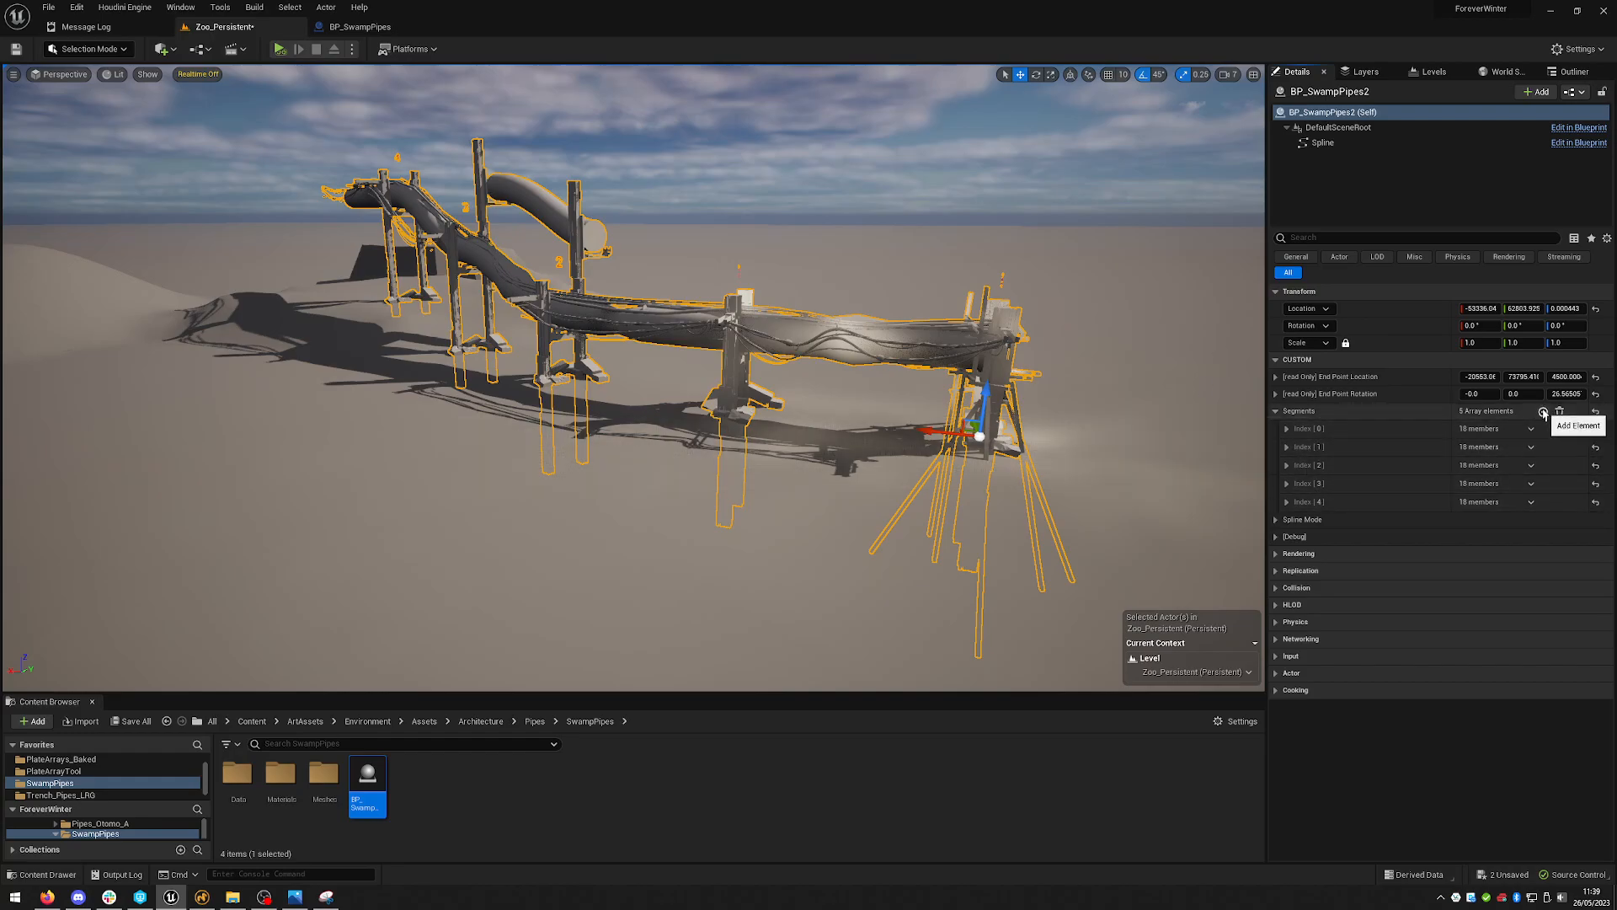
click(1543, 412)
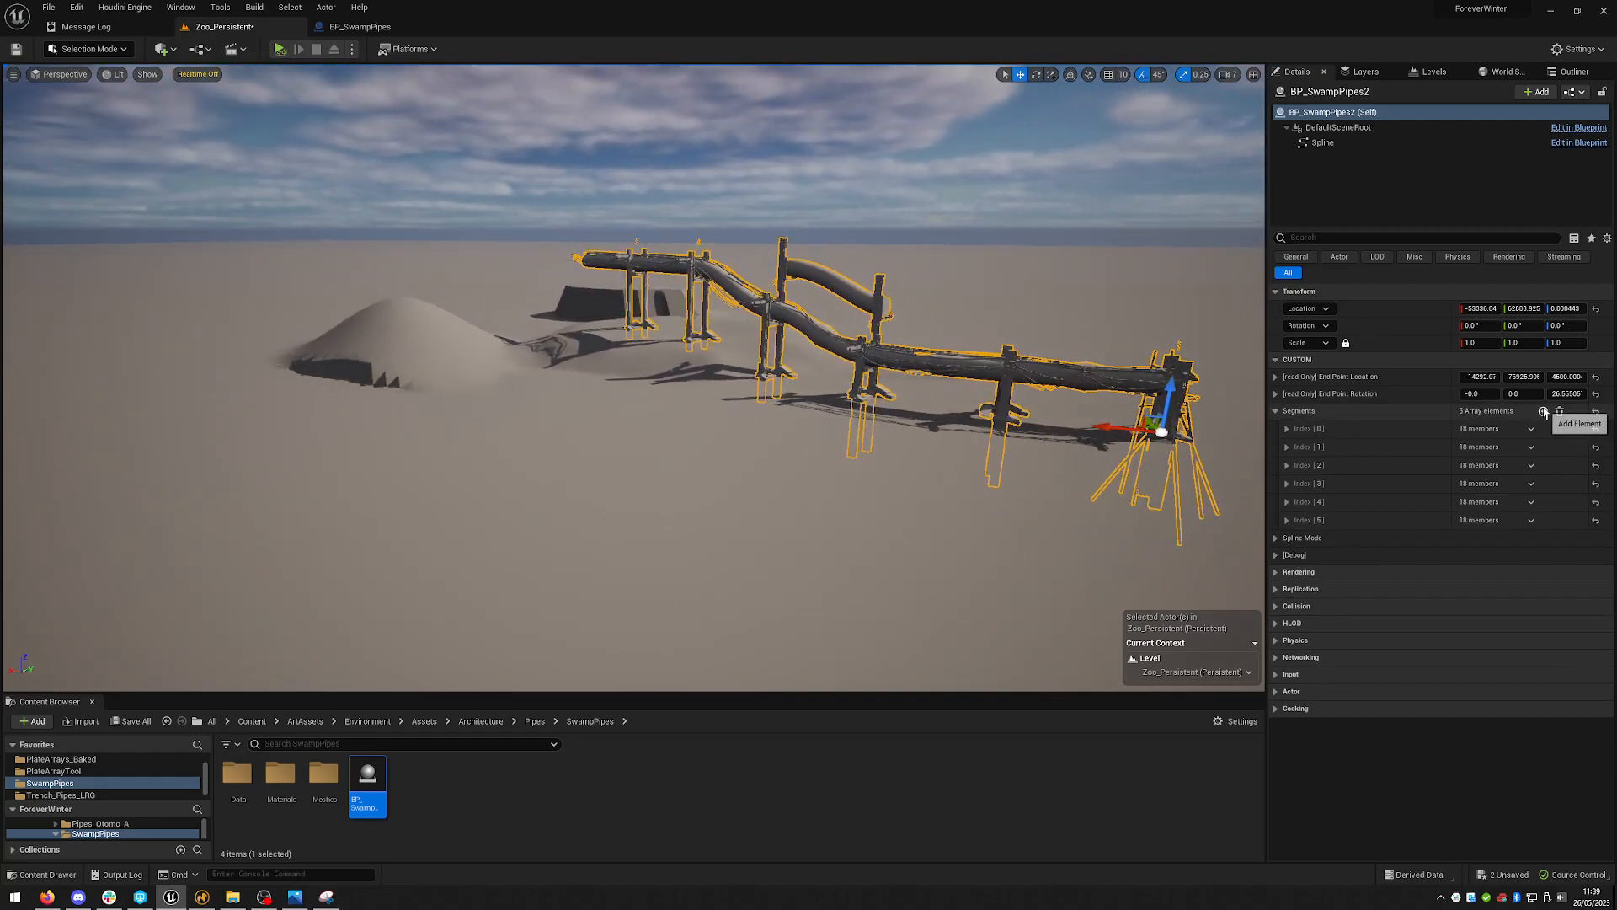
click(1543, 412)
click(1544, 412)
click(1544, 413)
click(1545, 414)
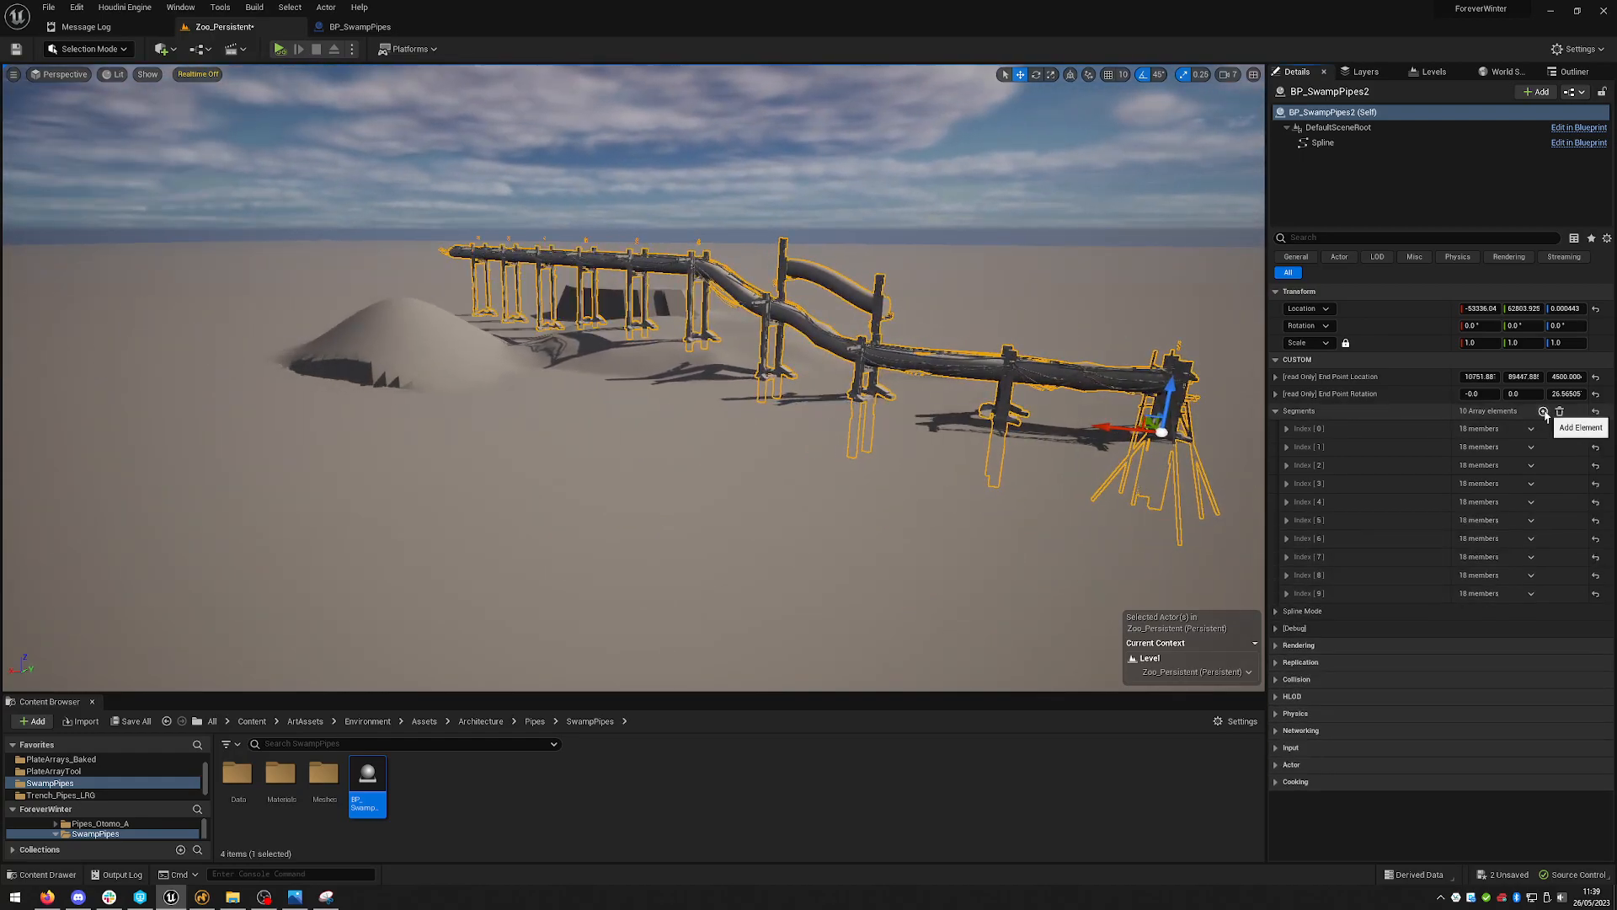
click(1544, 413)
click(1544, 413)
click(1544, 412)
click(1544, 413)
click(1544, 413)
click(1544, 413)
mouse_move(951, 377)
right_down()
mouse_move(994, 410)
mouse_move(950, 378)
right_up()
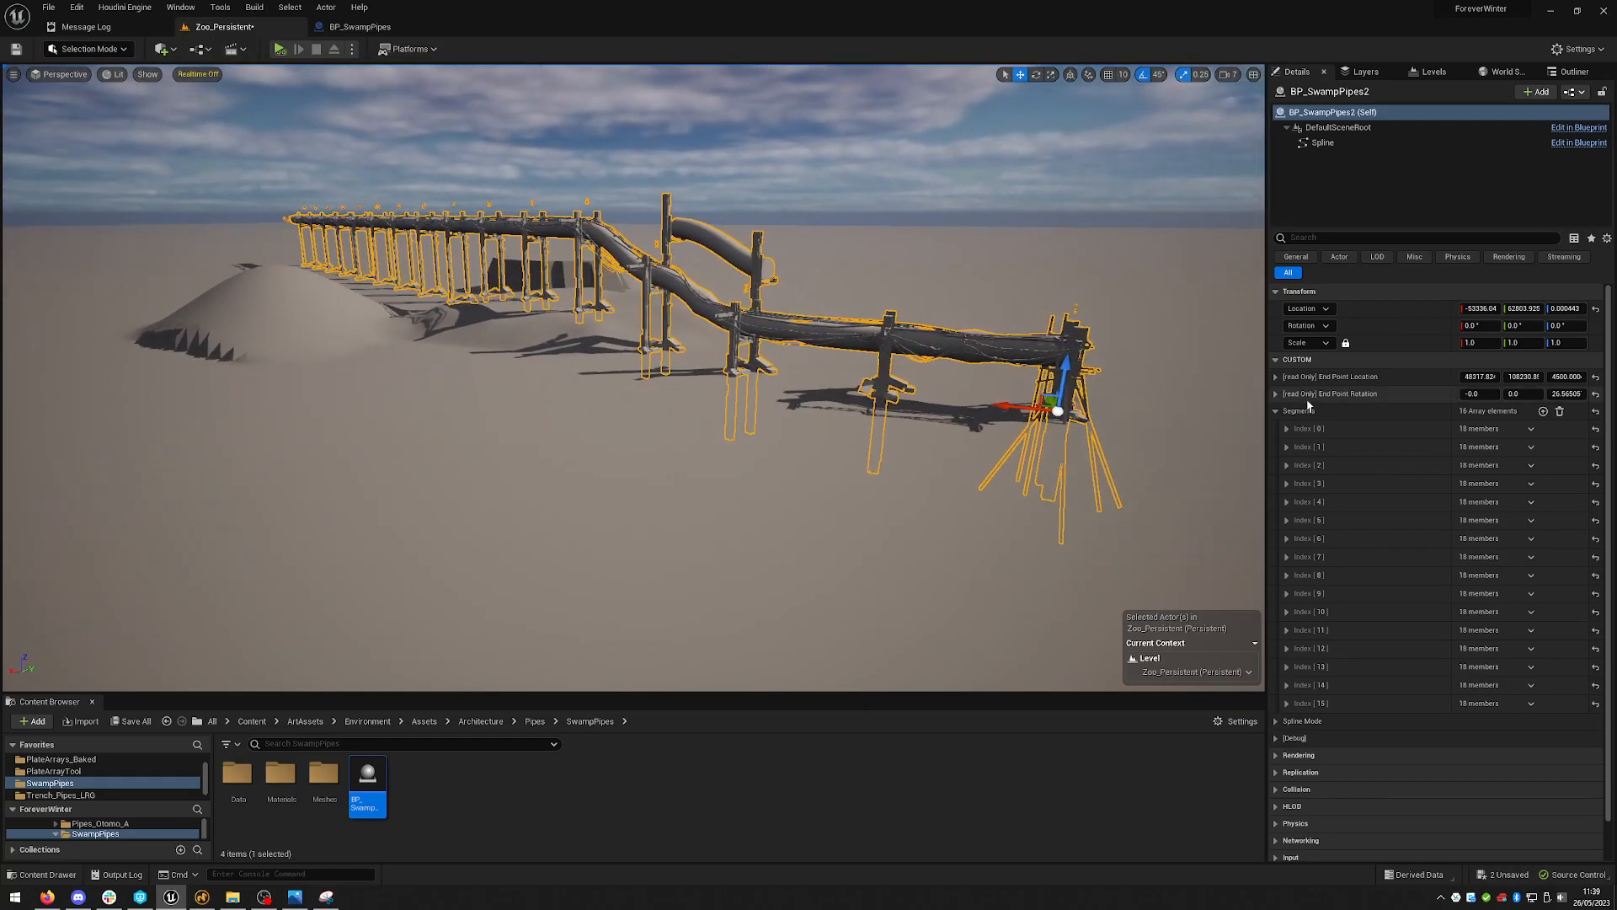
- Collapse the Segments array and place a new BP_SwampPipes actor into the level from the Content Browser
click(1276, 412)
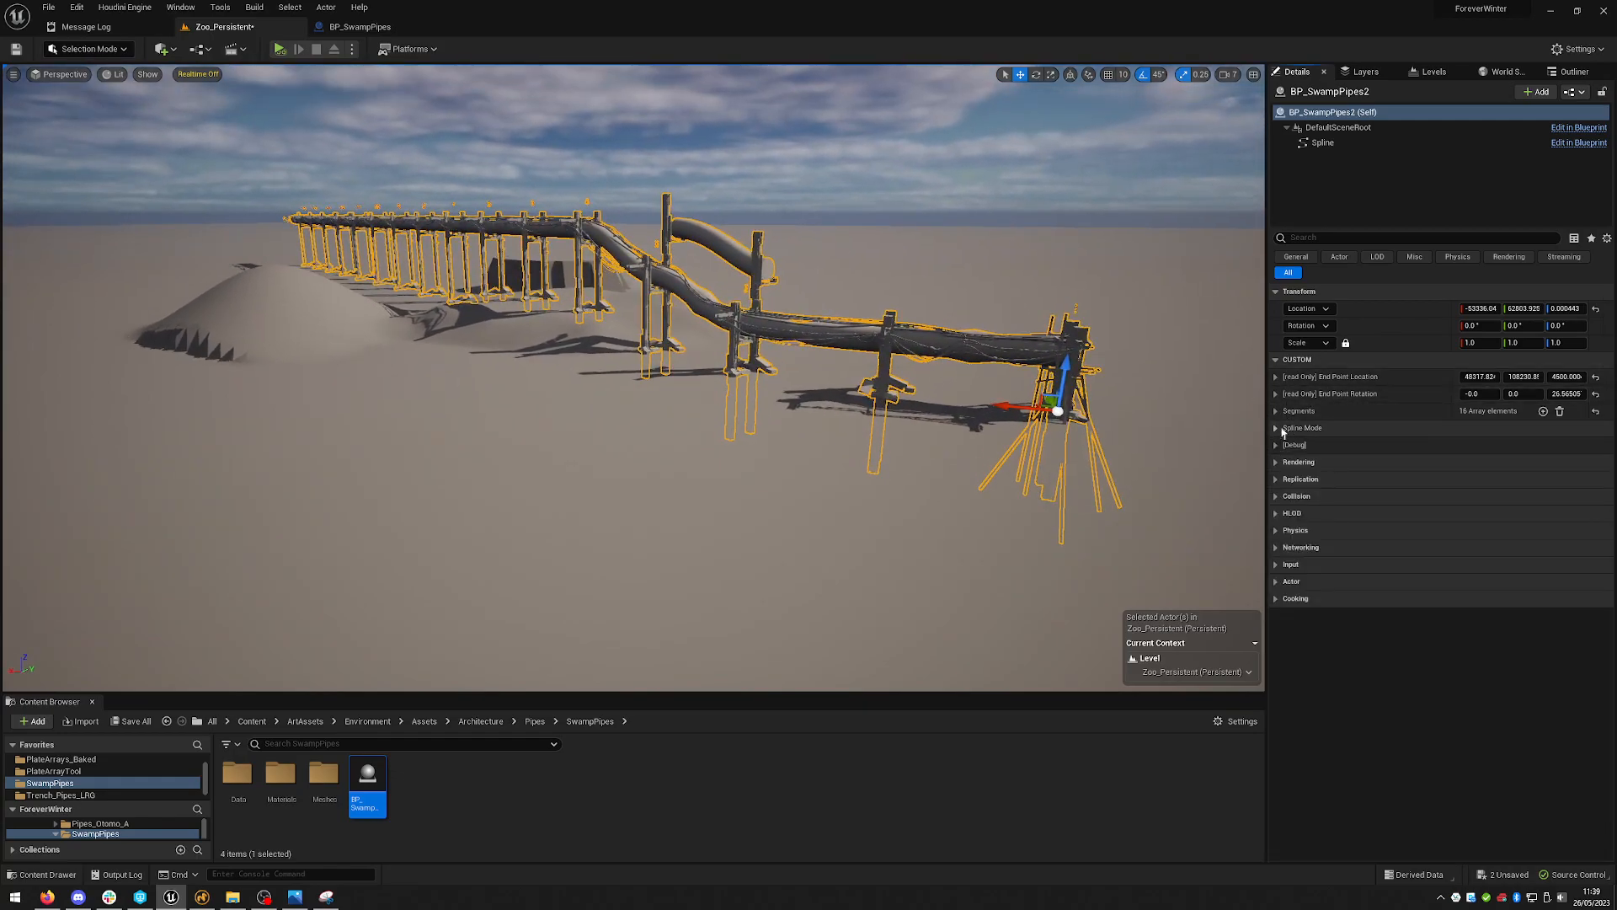
click(1276, 428)
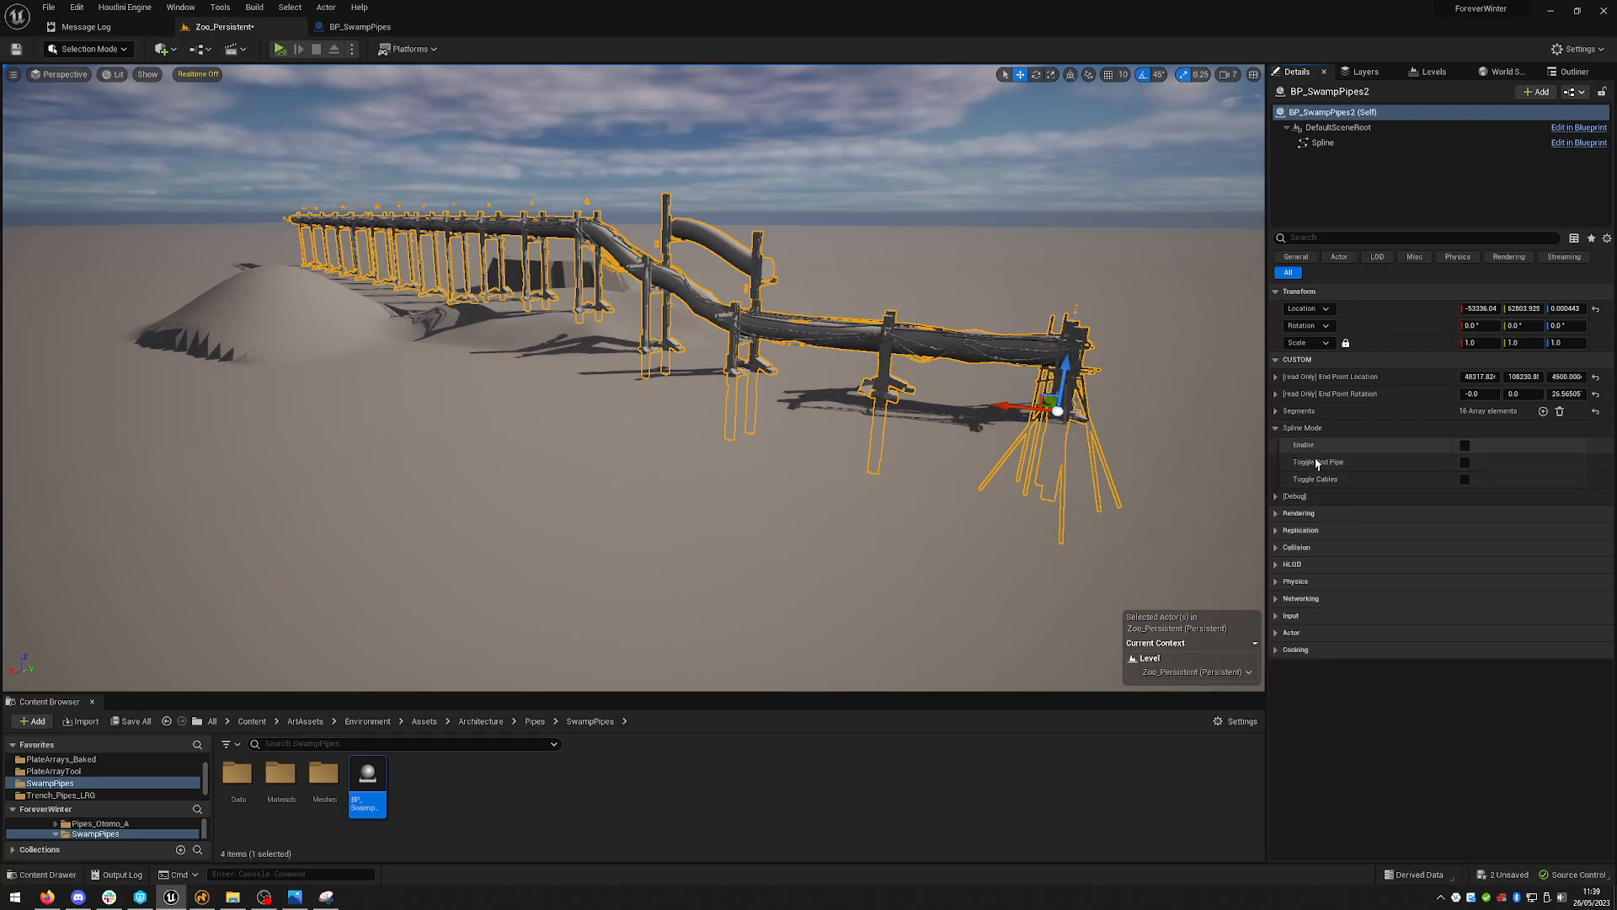
right_drag(888, 387, 867, 396)
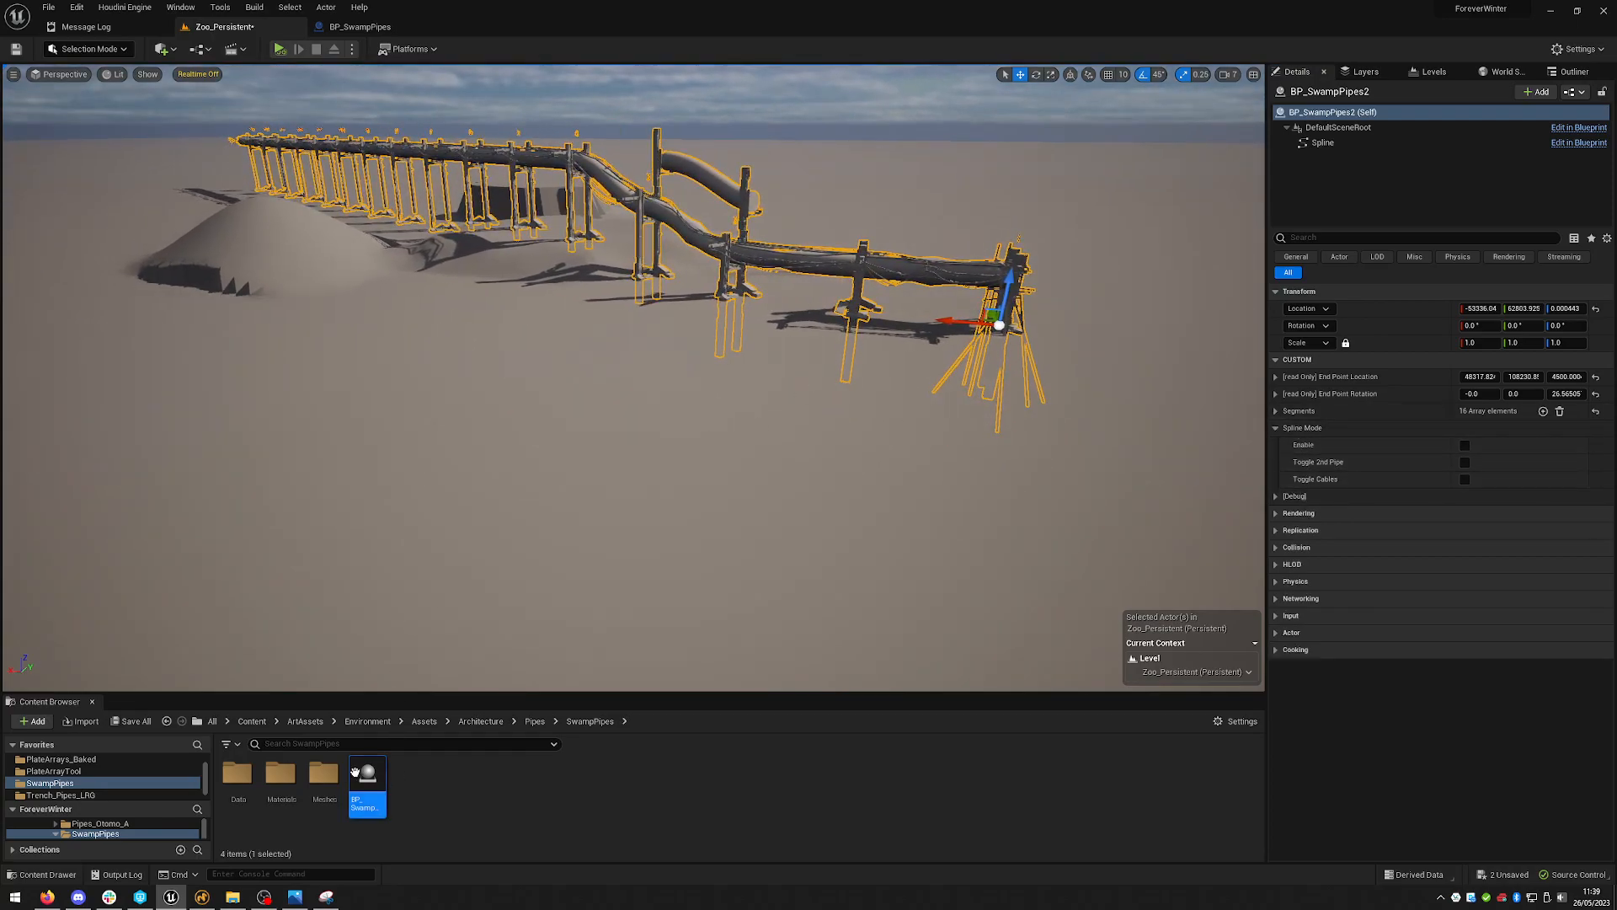
drag(373, 777, 799, 489)
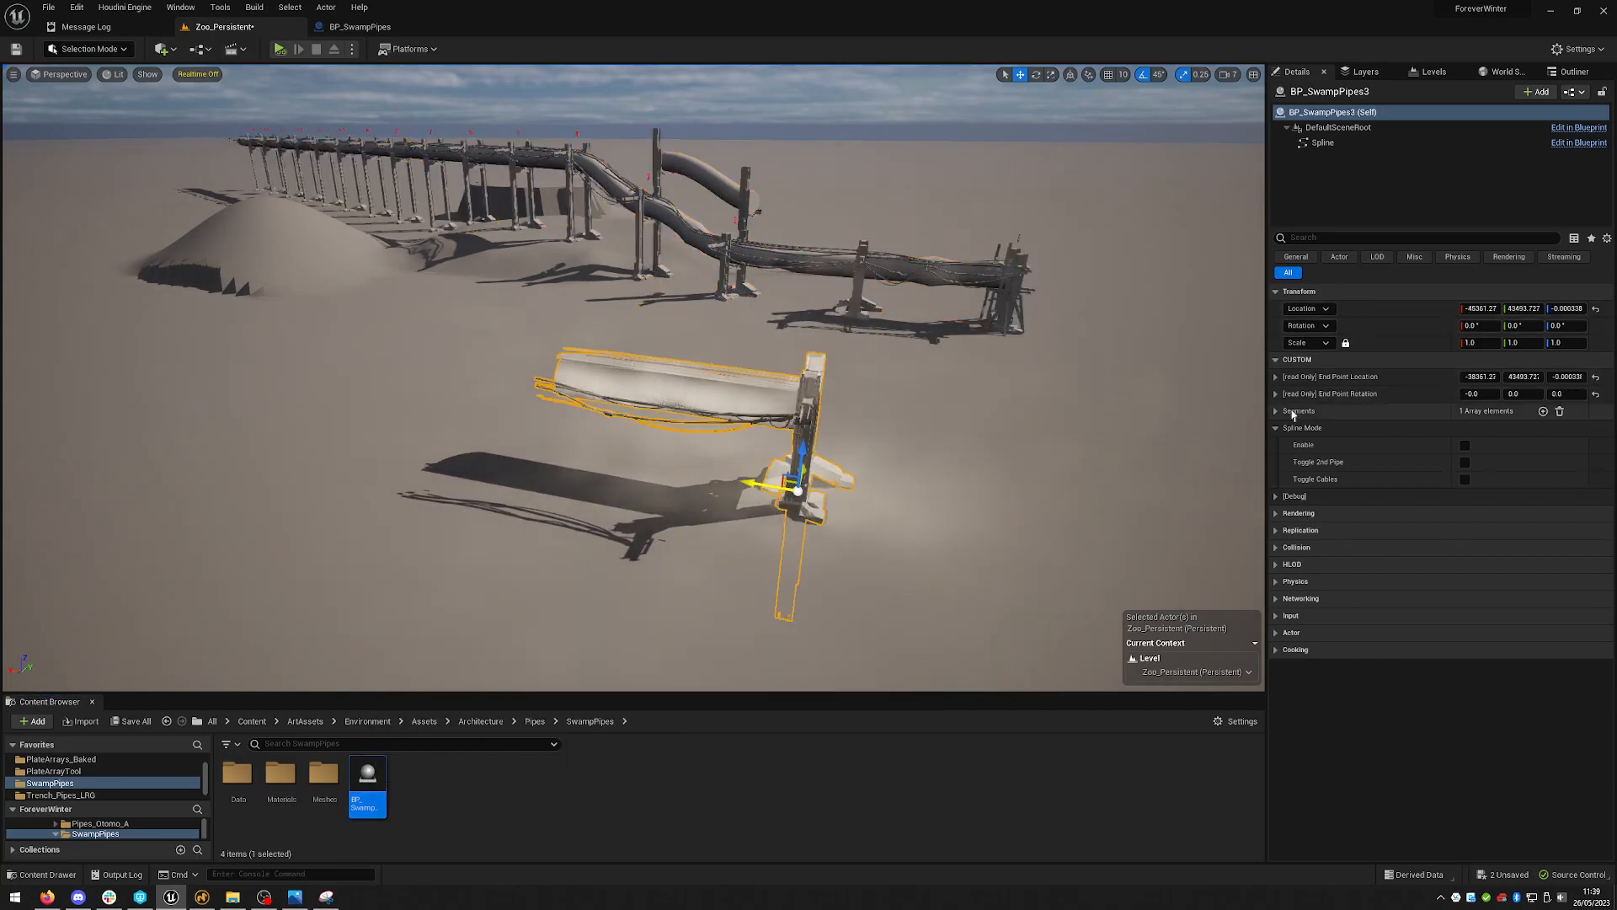
right_drag(776, 434, 792, 430)
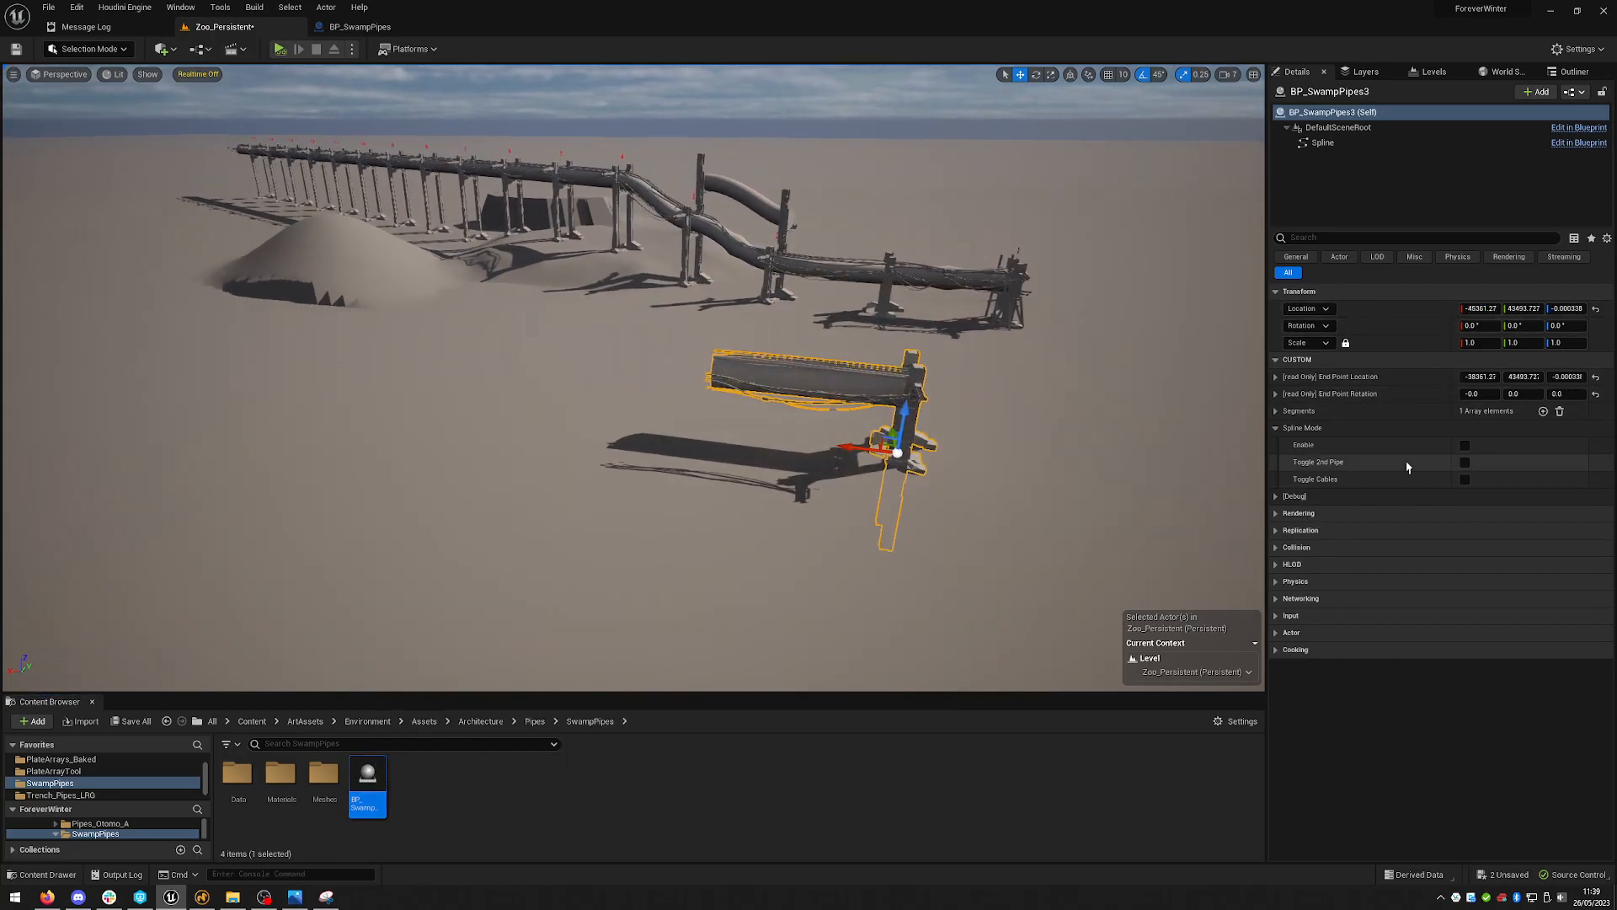
- Enable Spline Mode on the new BP_SwampPipes actor
click(1465, 445)
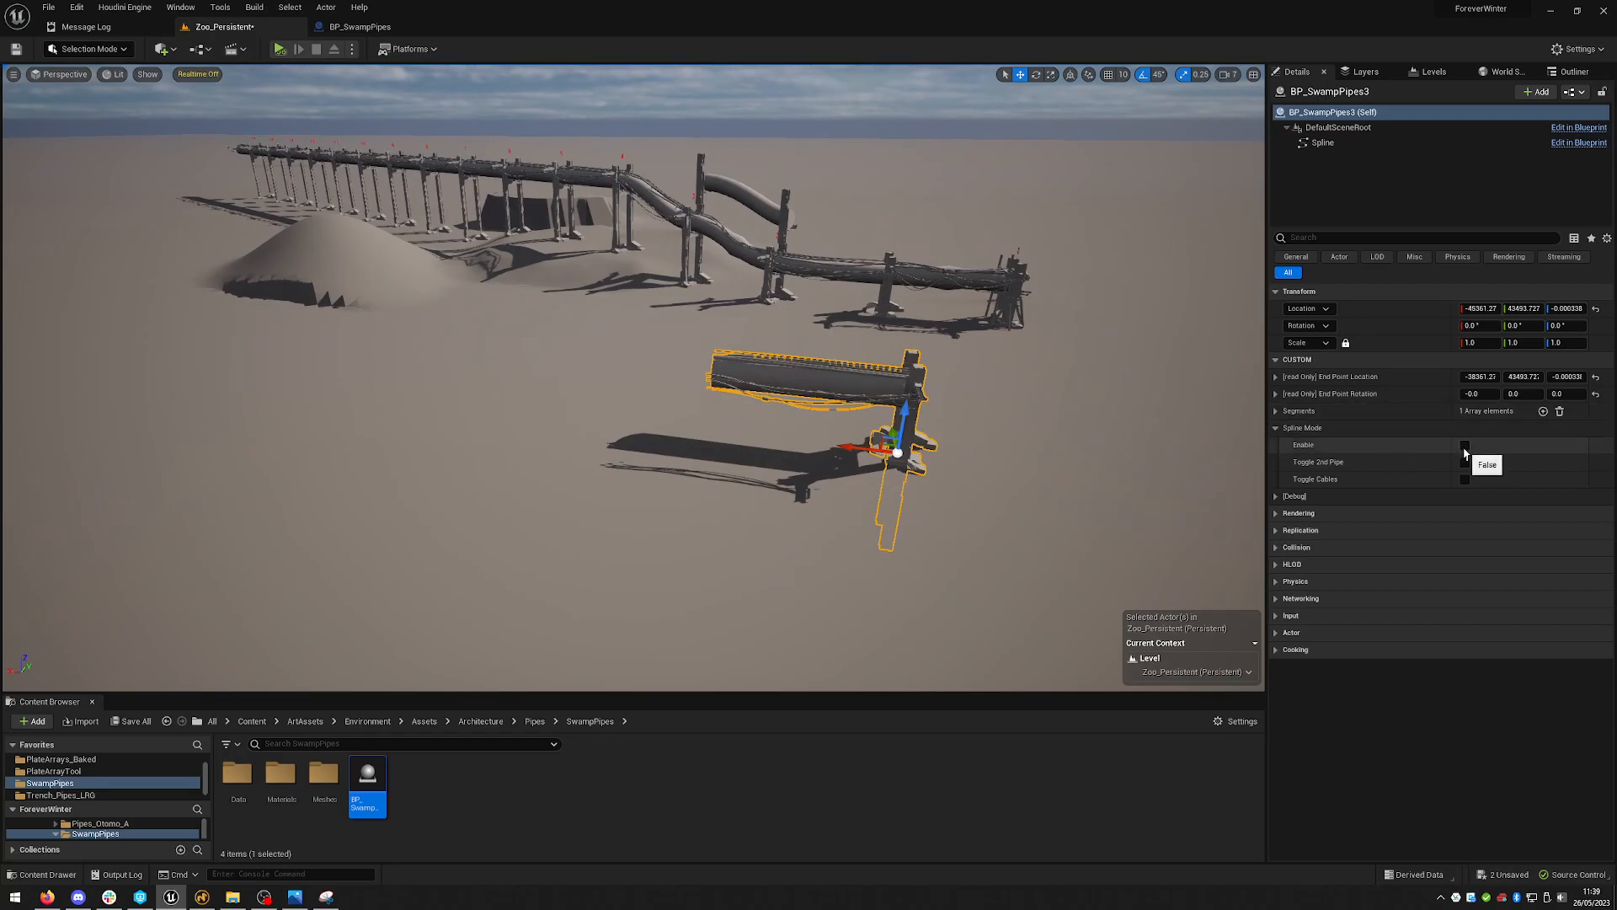
right_drag(954, 394, 1005, 437)
right_drag(916, 382, 704, 299)
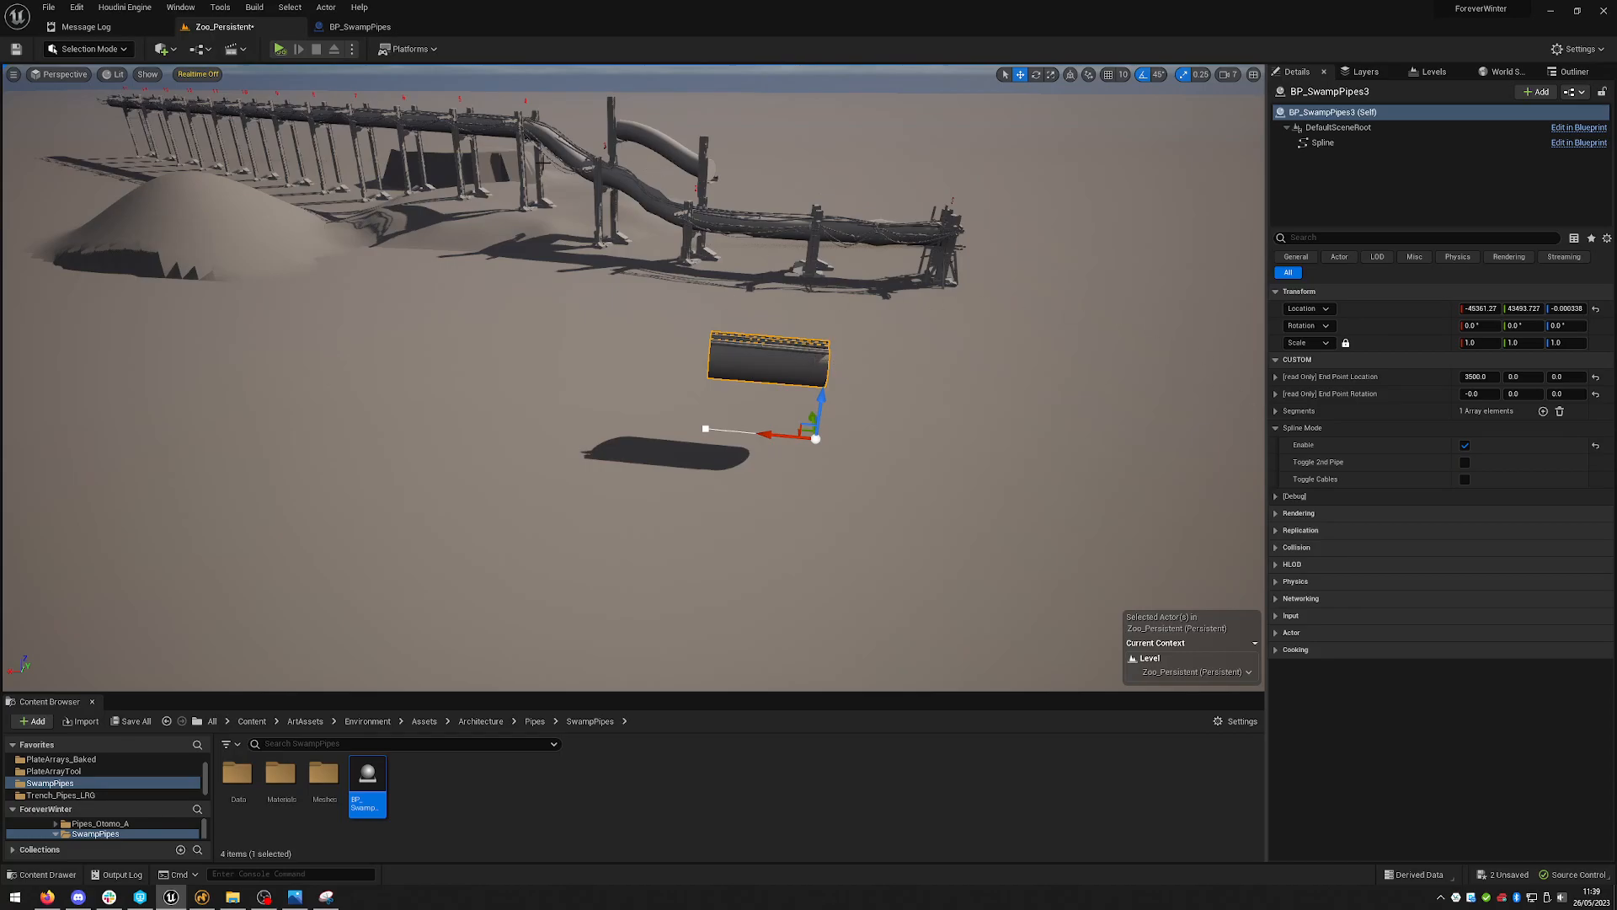
key(w)
right_drag(689, 177, 677, 75)
key(f)
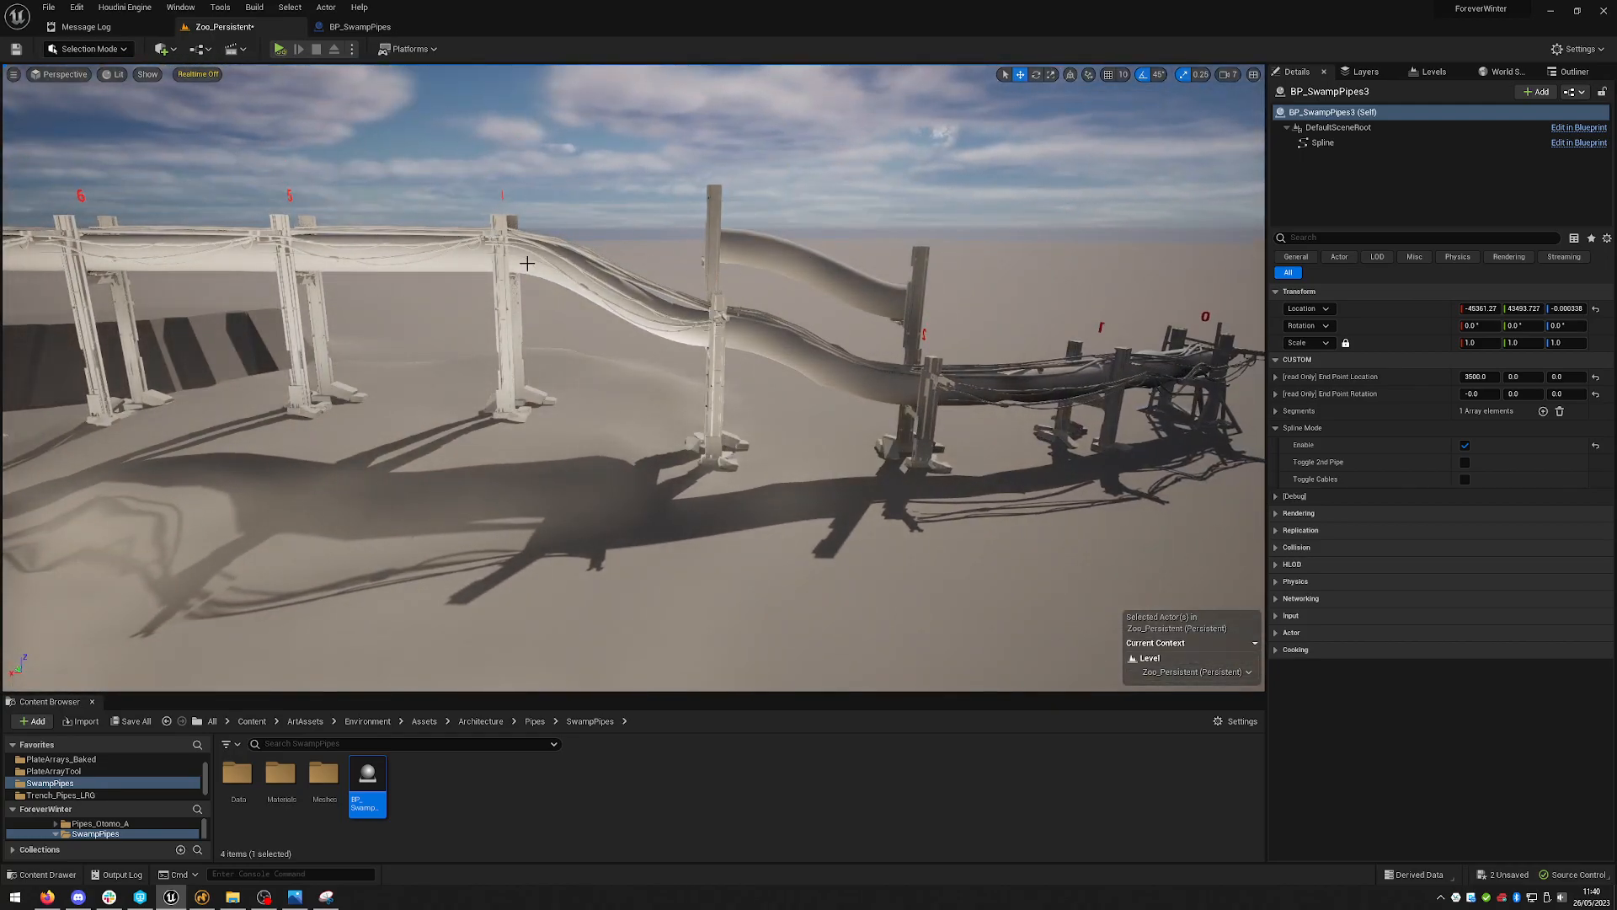
key(s)
mouse_move(1255, 394)
right_down()
mouse_move(1253, 421)
mouse_move(1255, 394)
right_up()
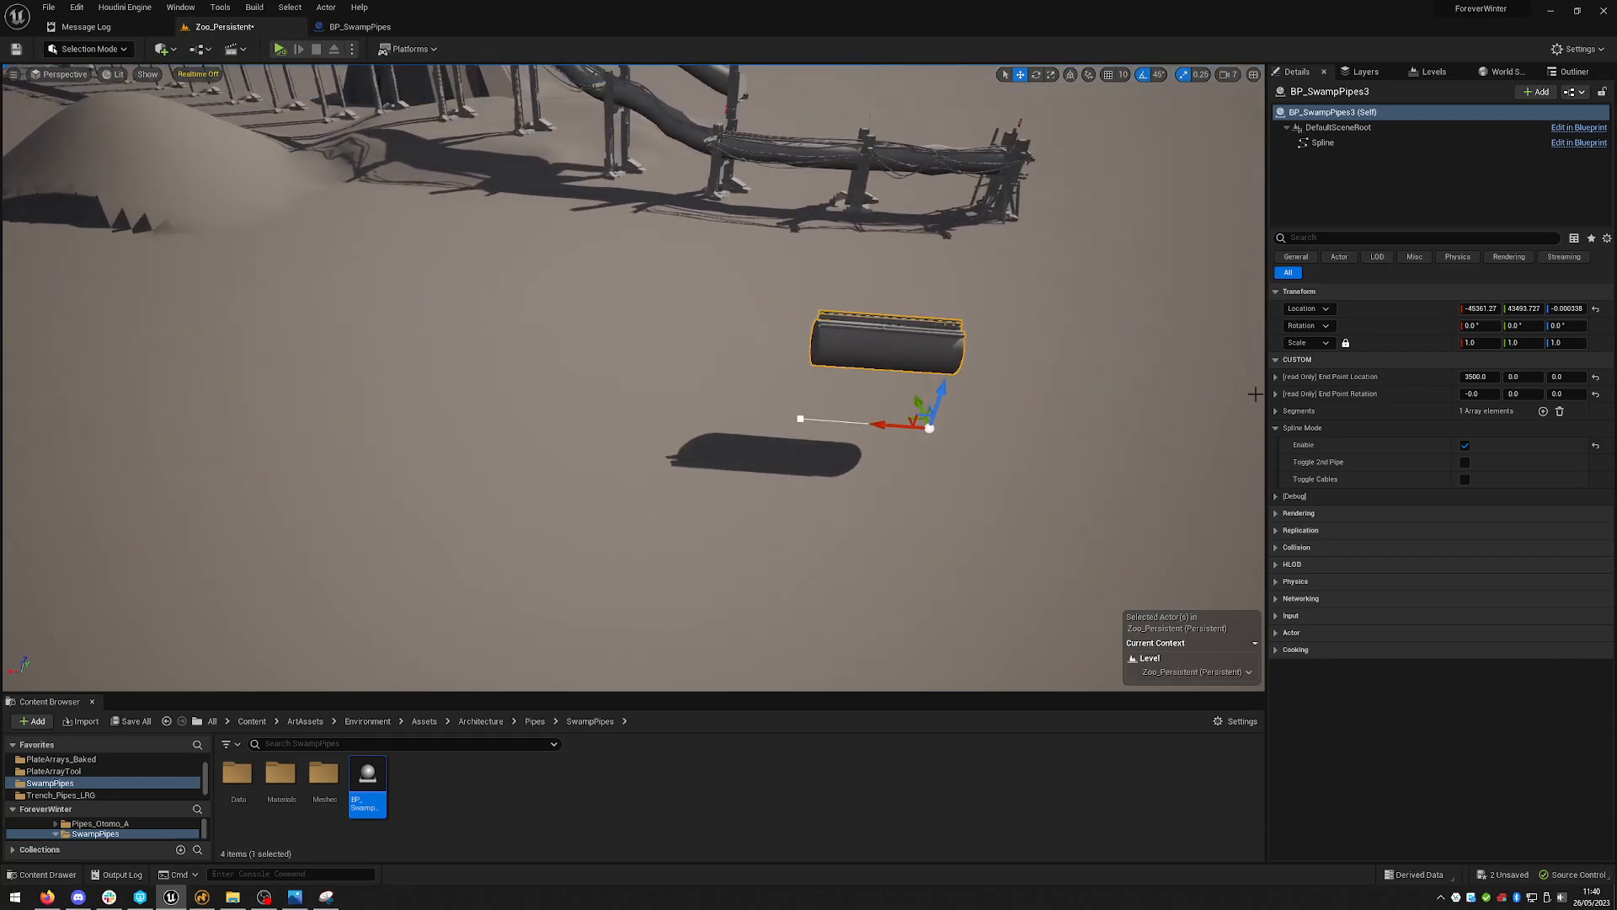
- Reshape the new actor's spline by moving, rotating, adding and raising its points into a curving pipe run
click(800, 417)
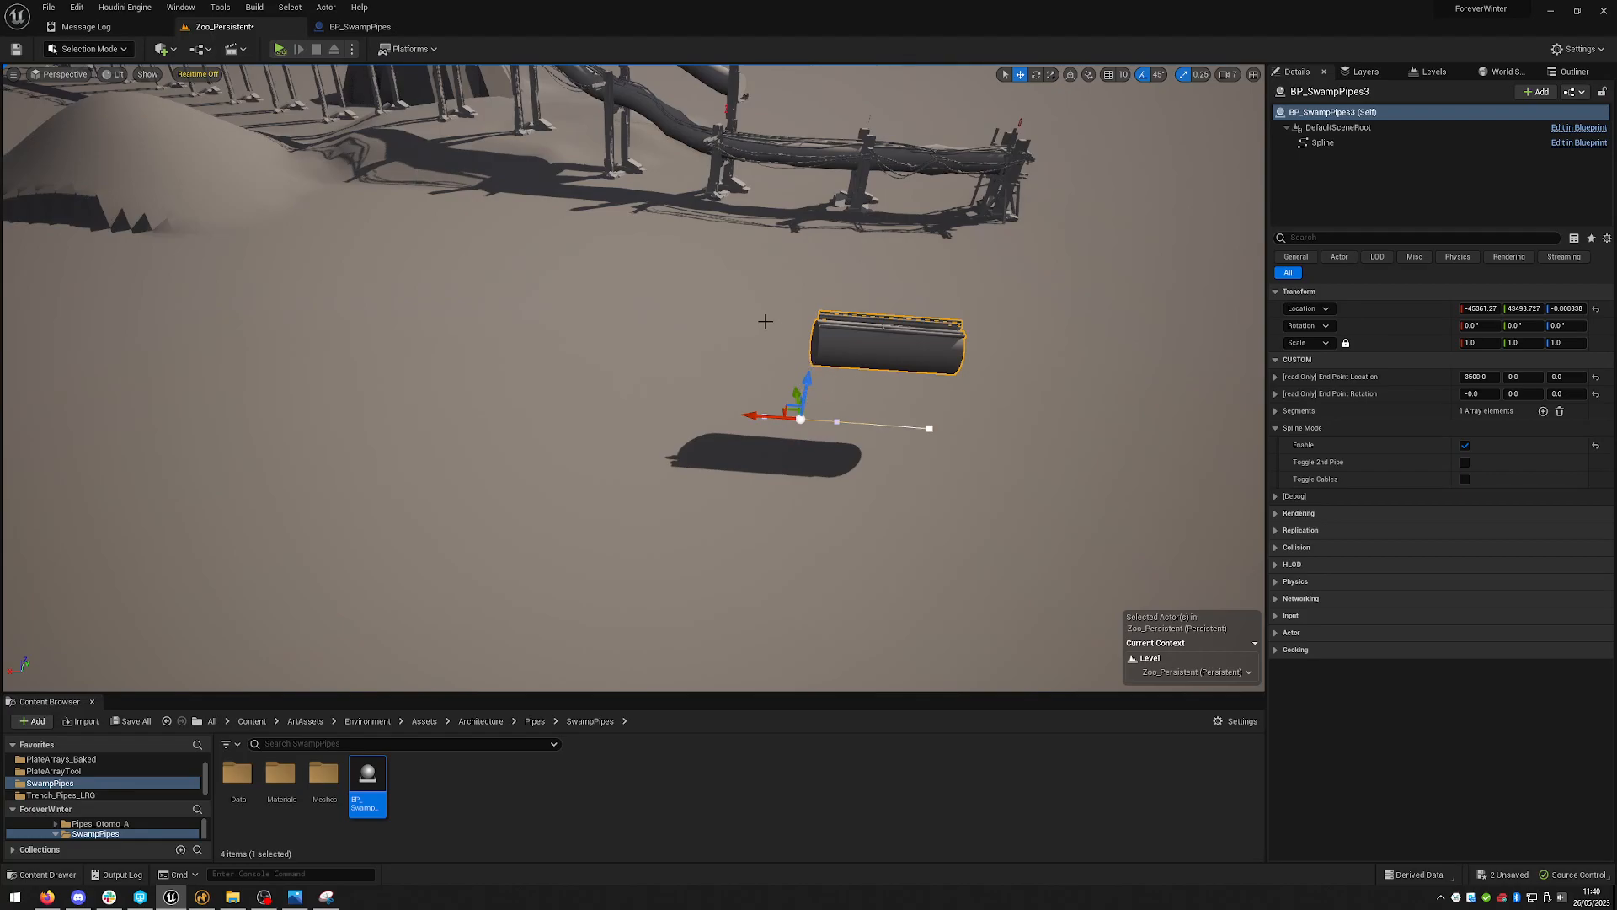
right_drag(926, 332, 905, 318)
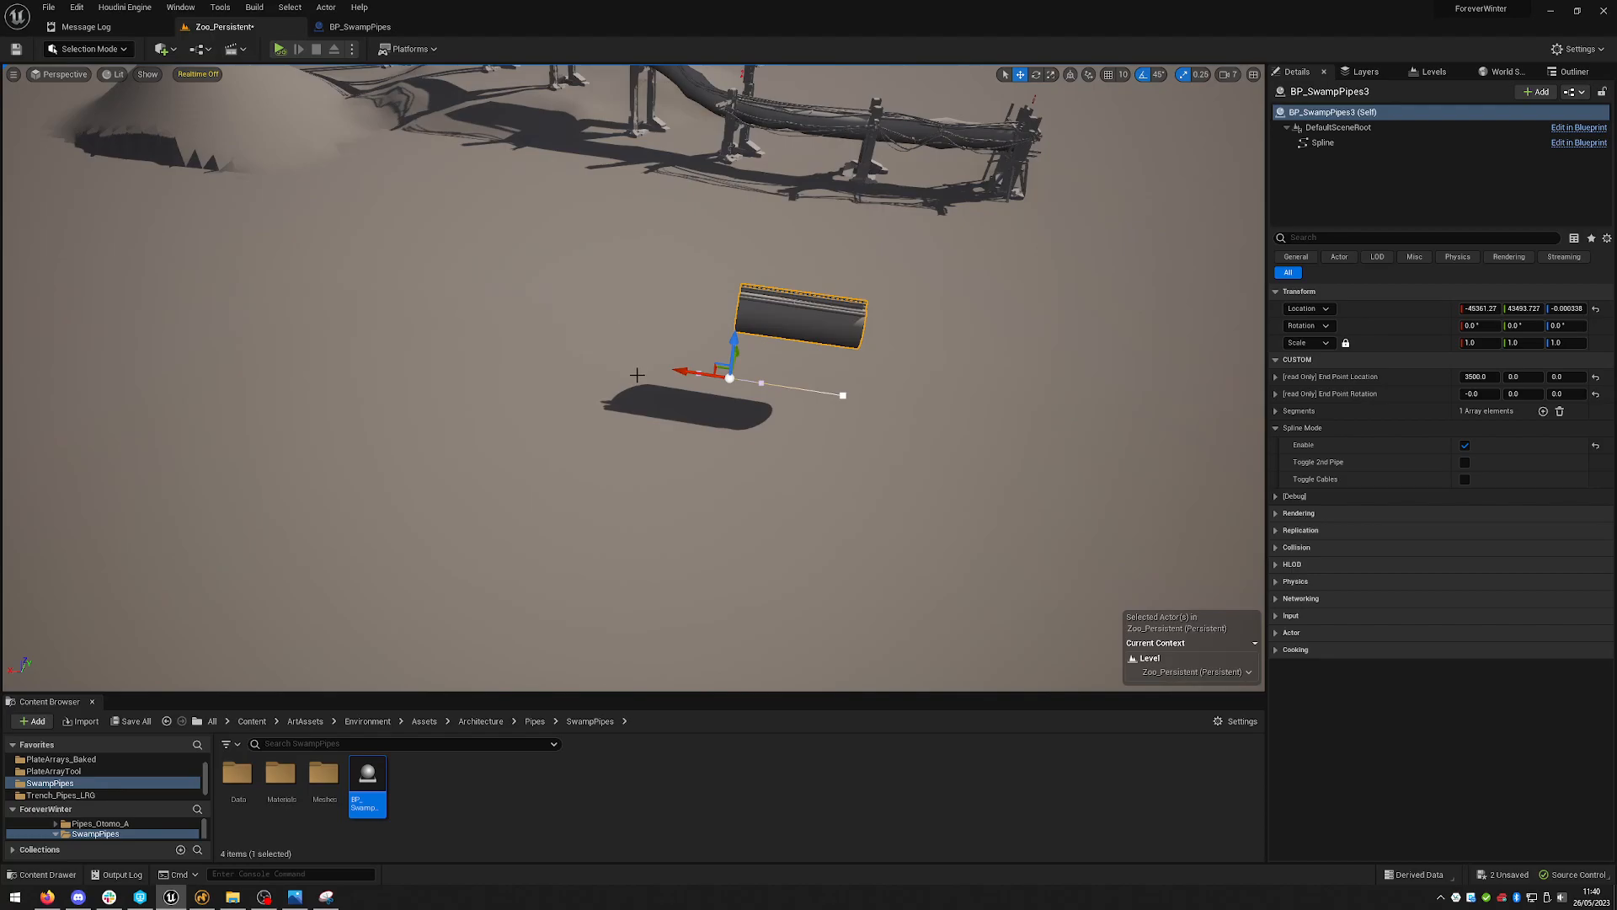
drag(712, 375, 751, 480)
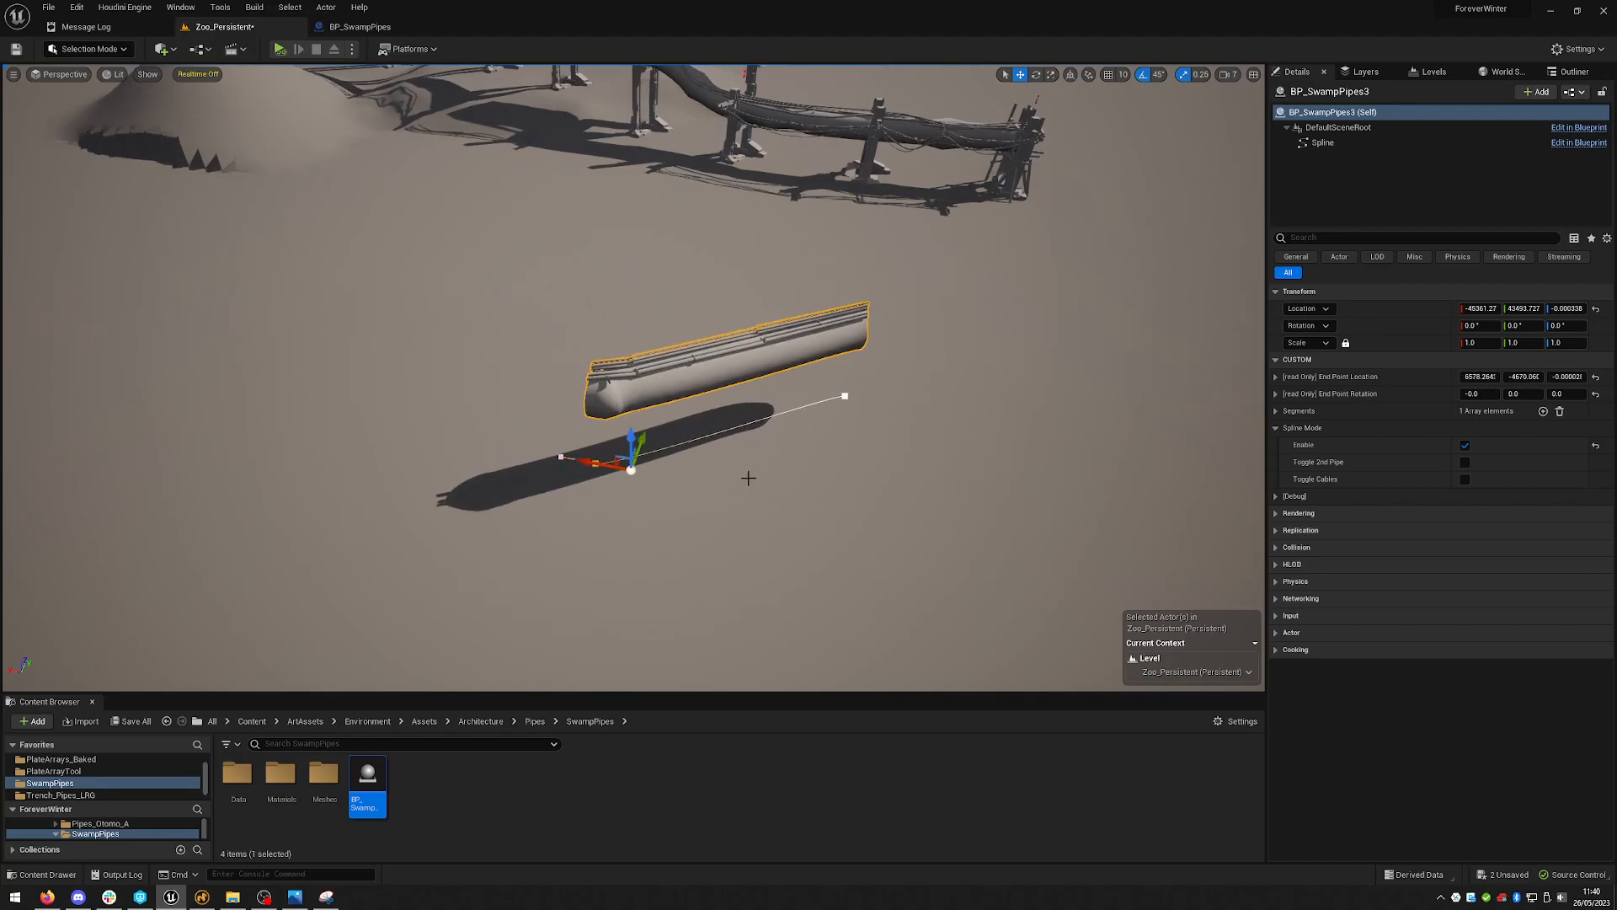
right_drag(660, 465, 644, 460)
drag(635, 442, 721, 292)
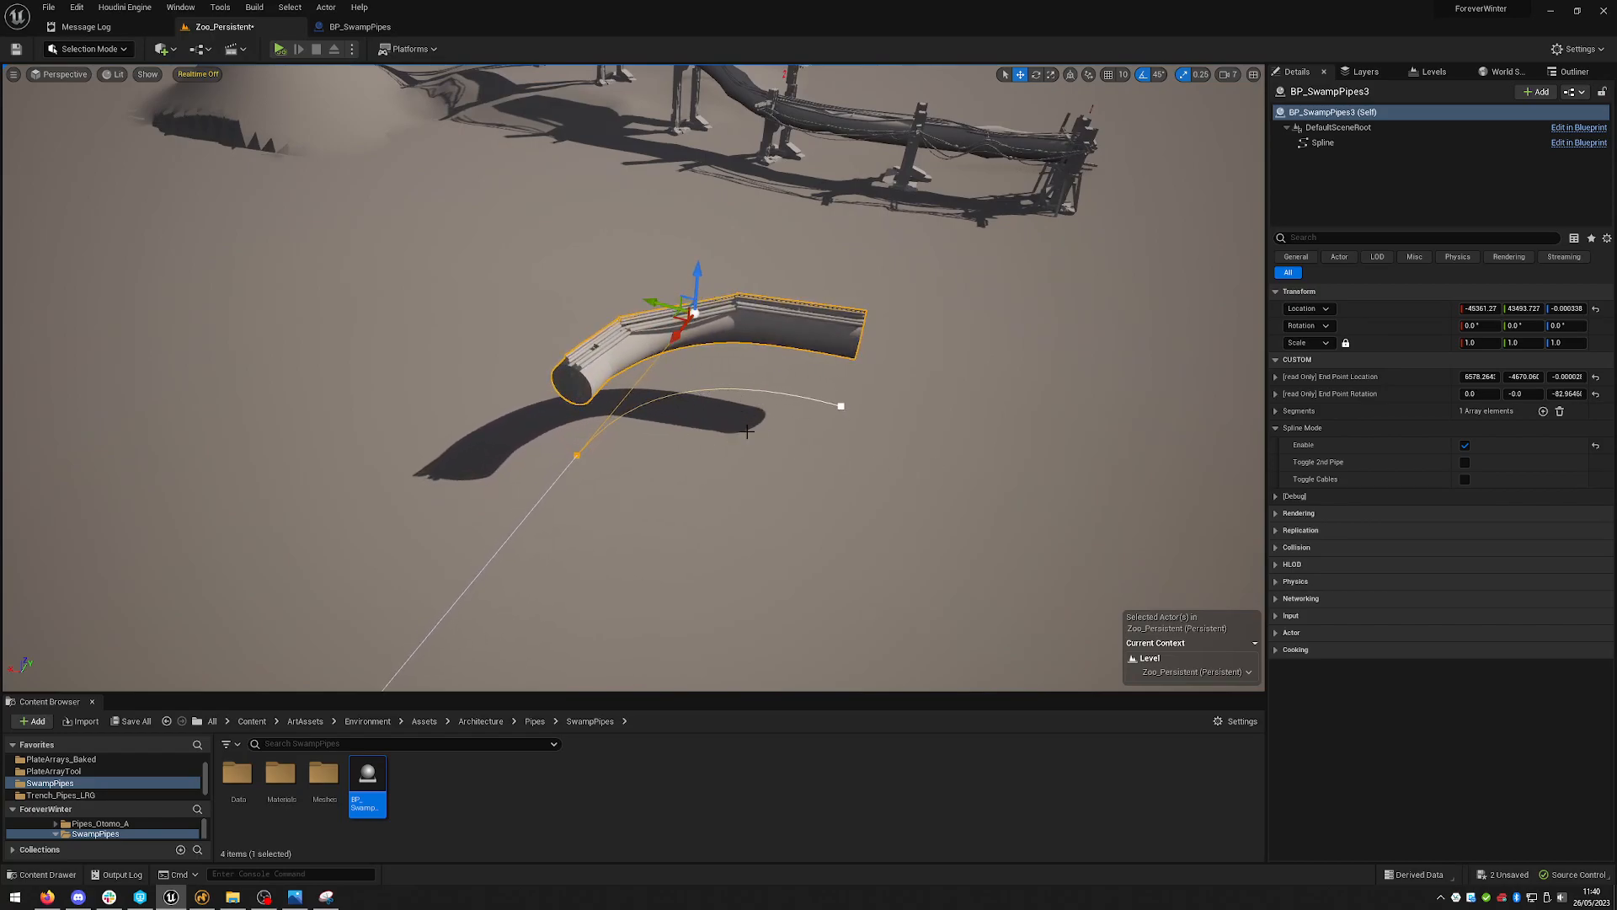
alt+drag(678, 449, 298, 653)
click(571, 435)
right_drag(755, 387, 727, 418)
click(625, 382)
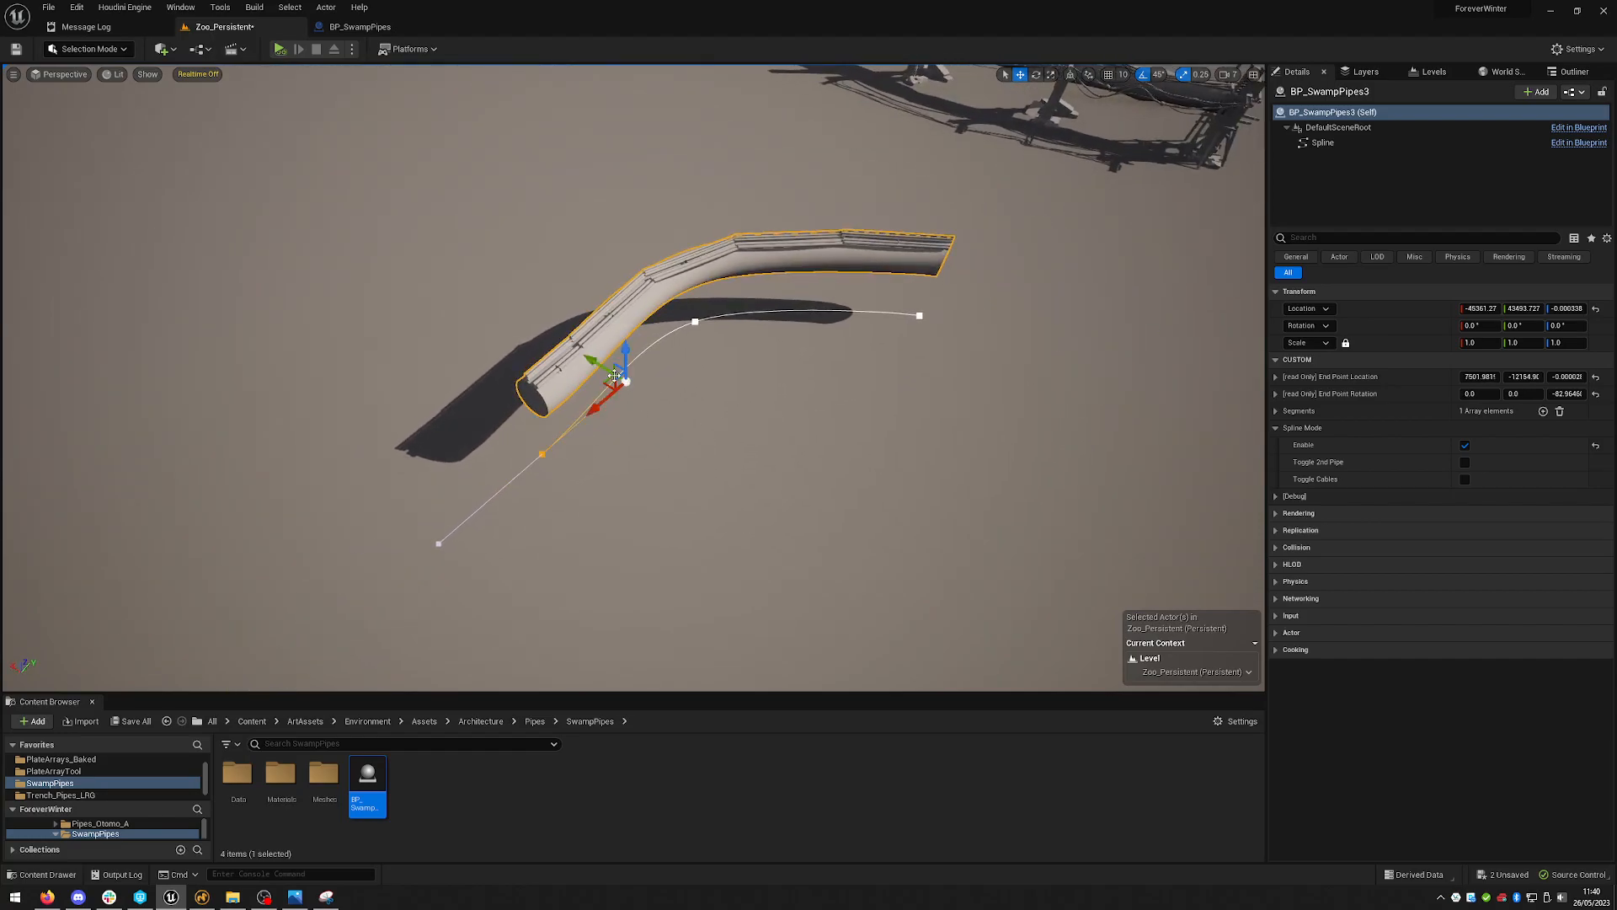
drag(593, 364, 535, 442)
click(542, 454)
right_drag(676, 475, 558, 409)
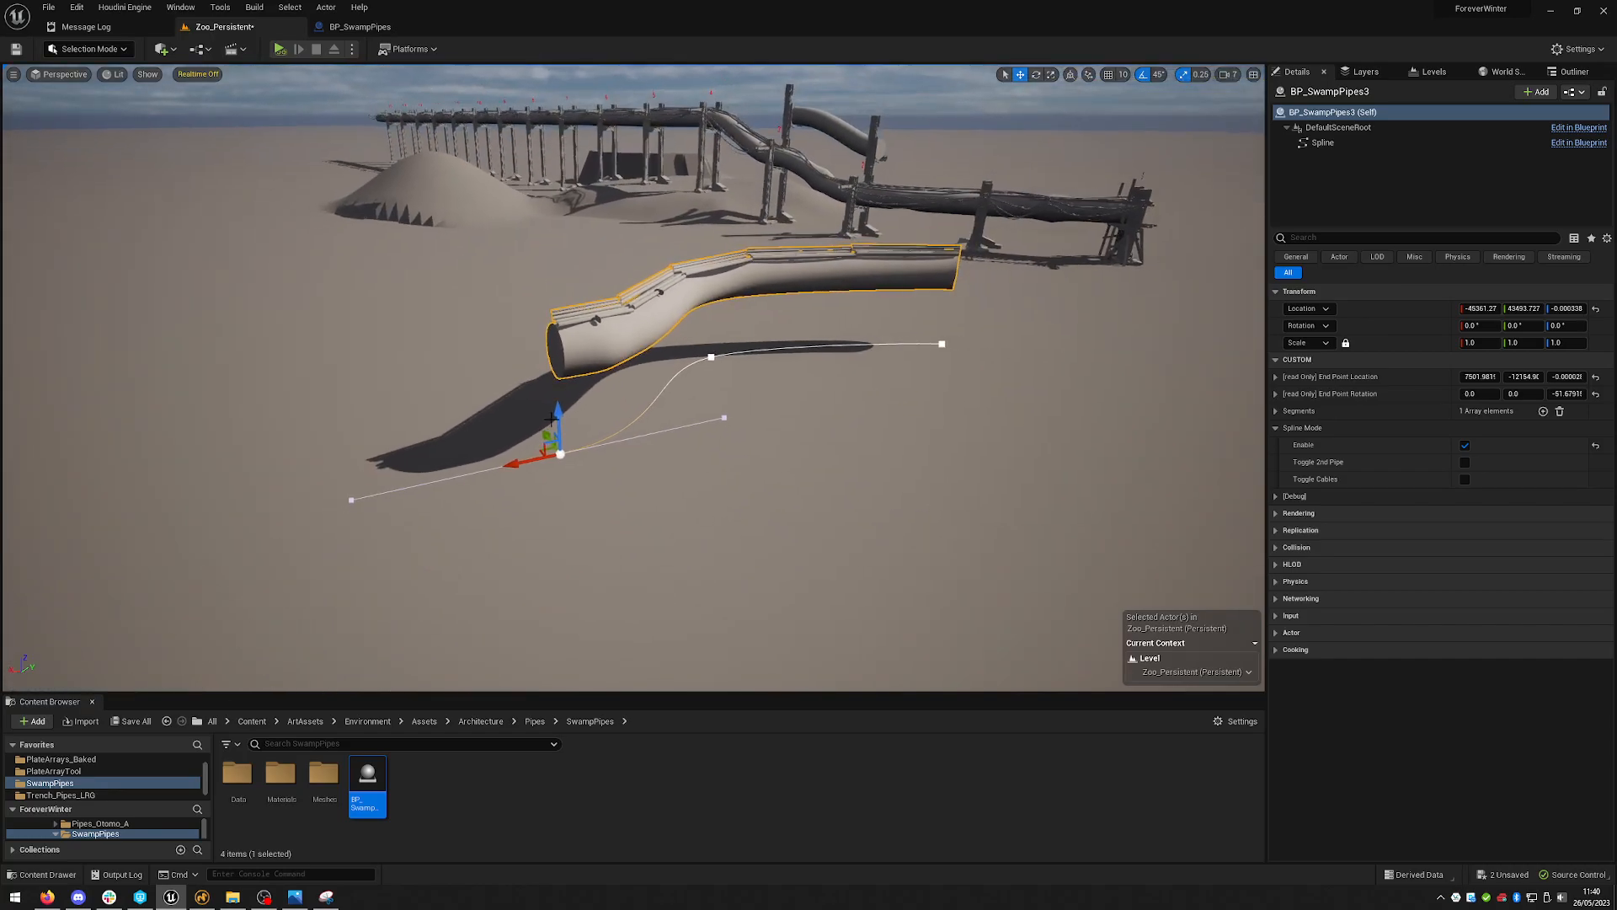
drag(558, 409, 581, 287)
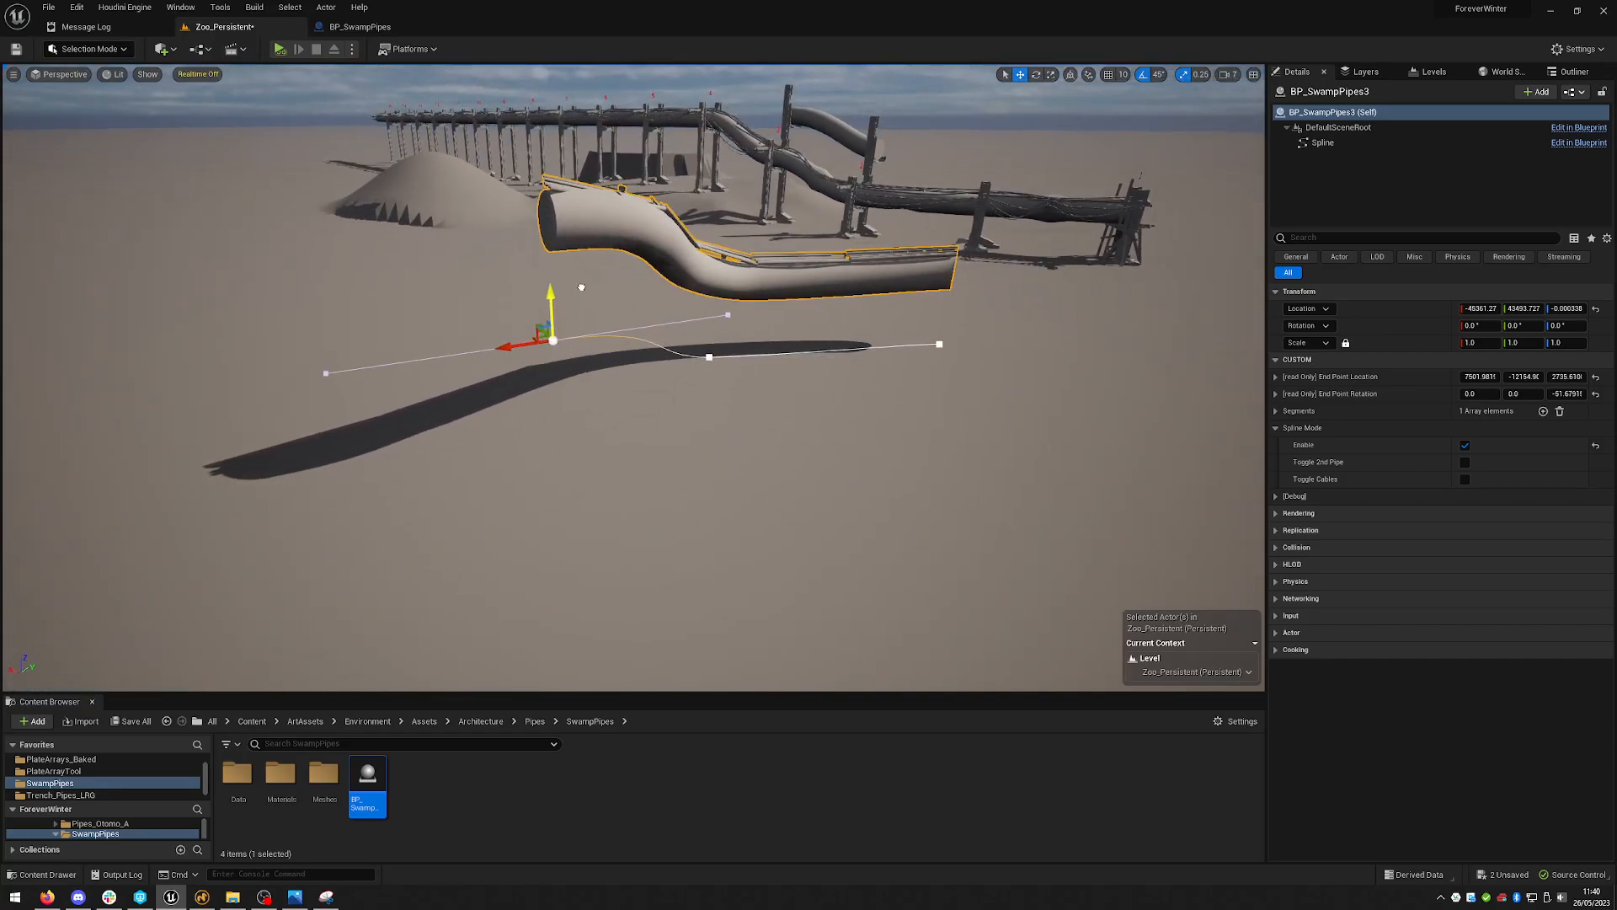
- Enable Toggle 2nd Pipe and Toggle Cables in the new actor's Spline Mode settings
right_drag(801, 409, 510, 419)
right_drag(1048, 289, 1063, 274)
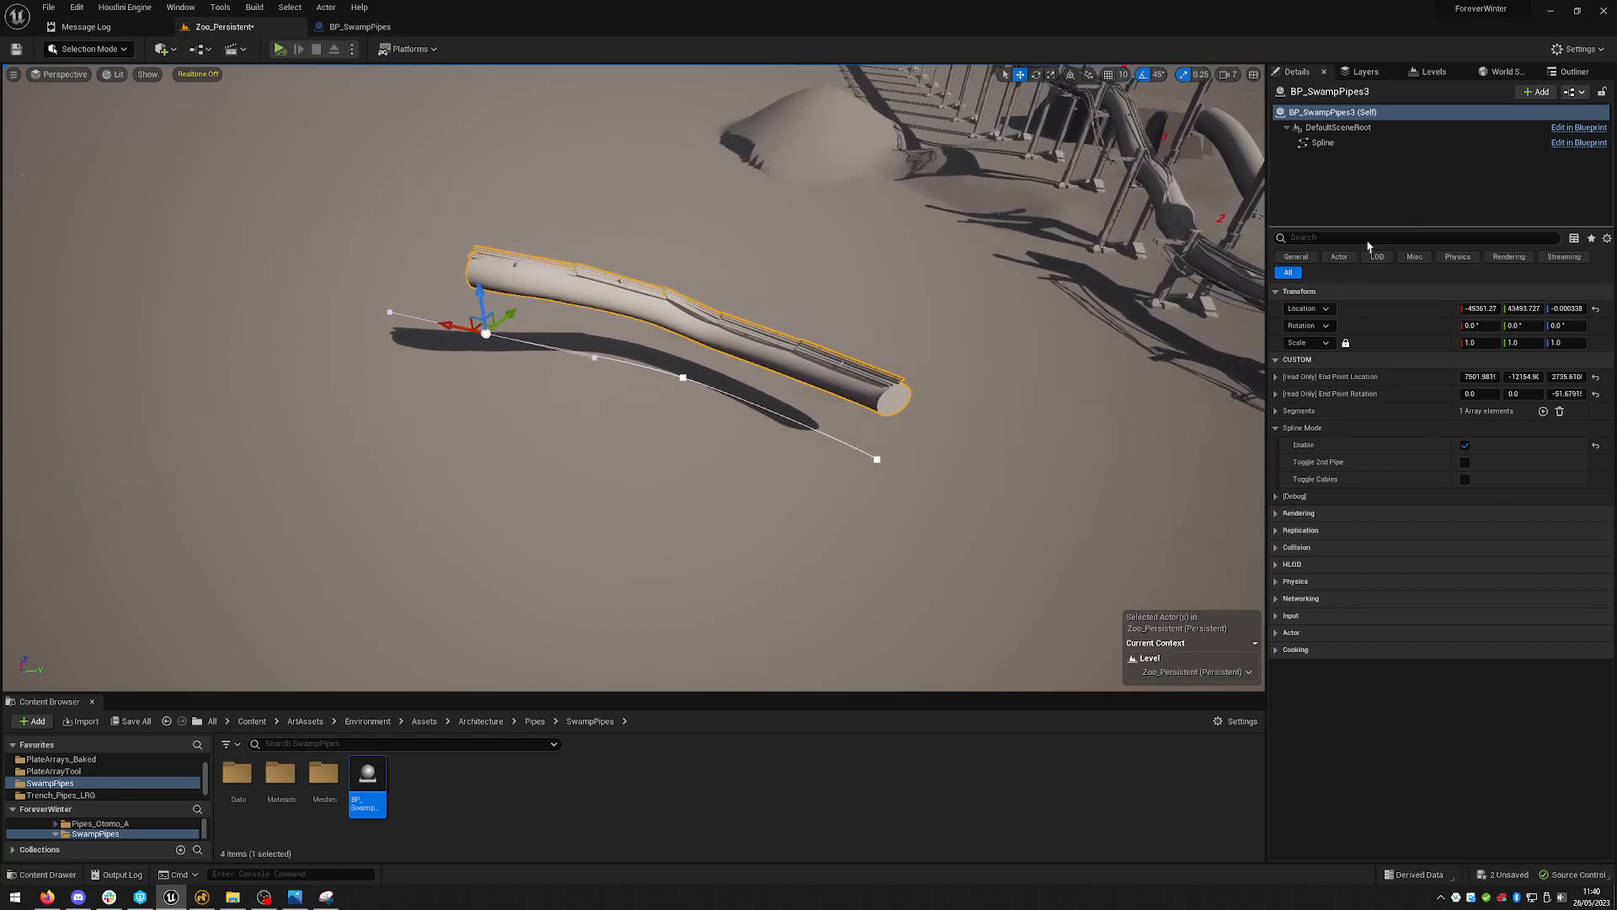
click(1465, 462)
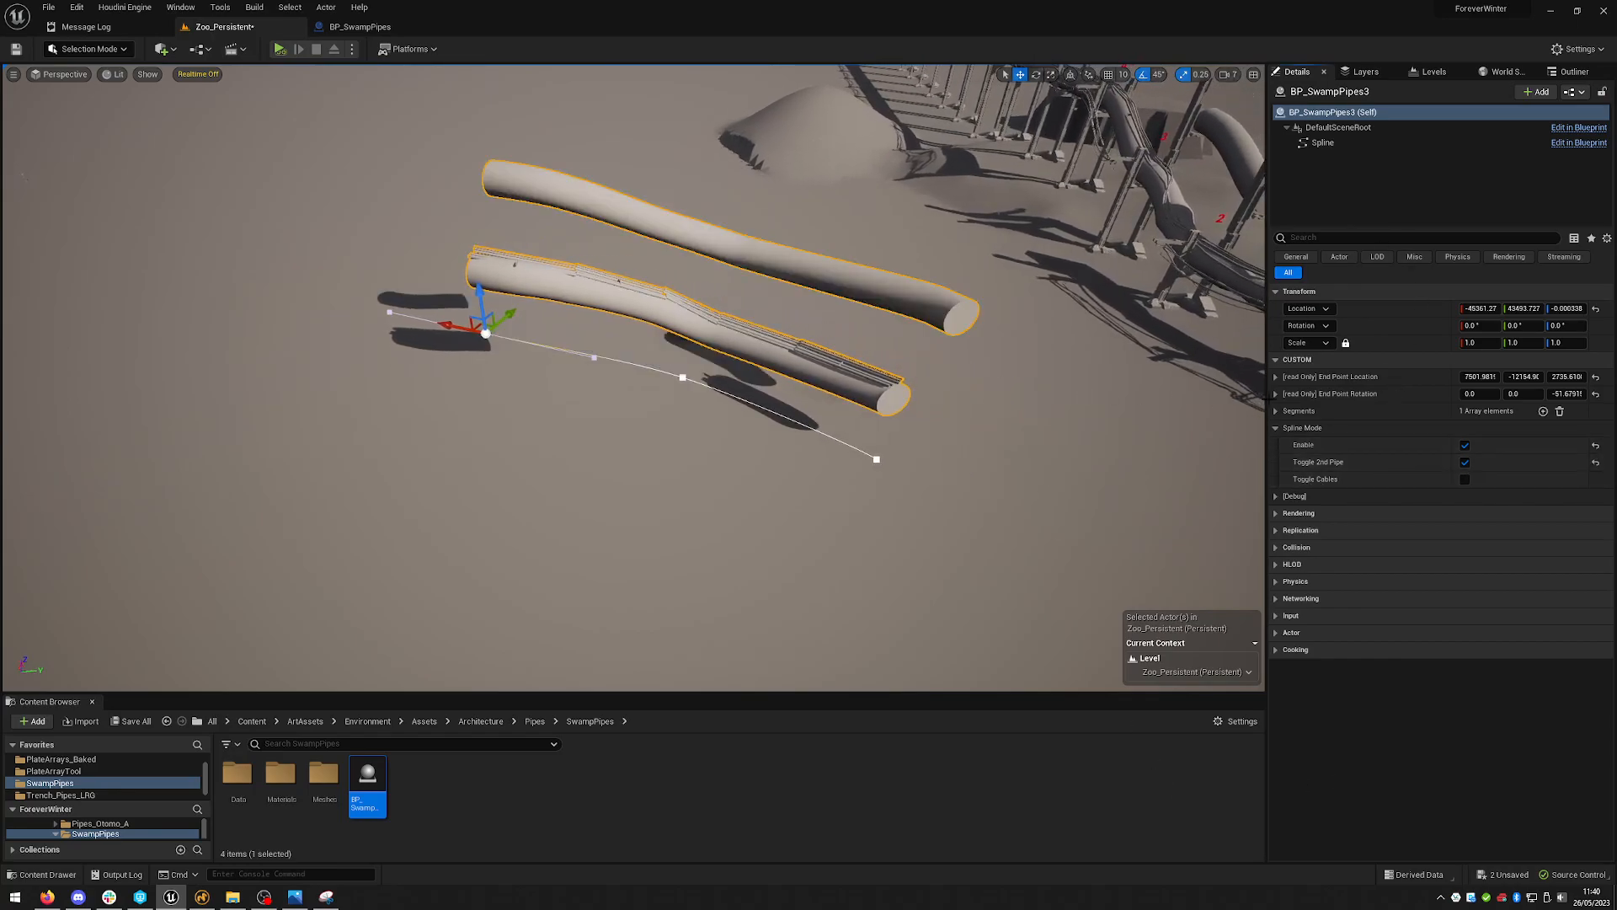
click(1465, 479)
- Examine the spline-mode pipes and cables of the new actor from several angles
right_drag(964, 375, 922, 273)
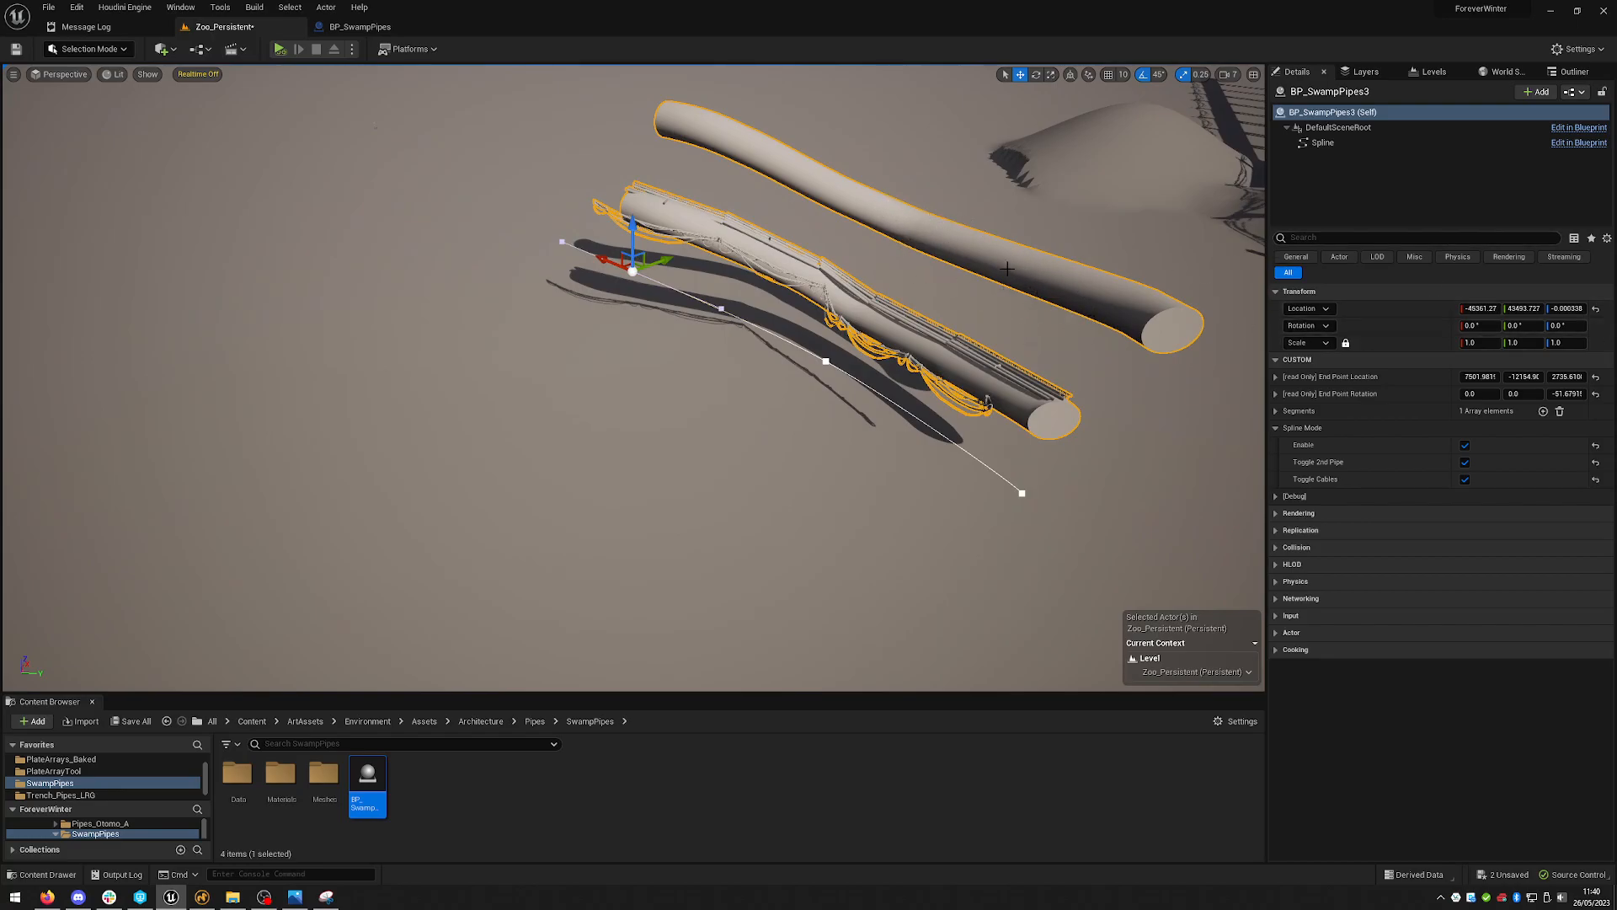
right_drag(962, 444, 876, 421)
right_drag(750, 160, 742, 181)
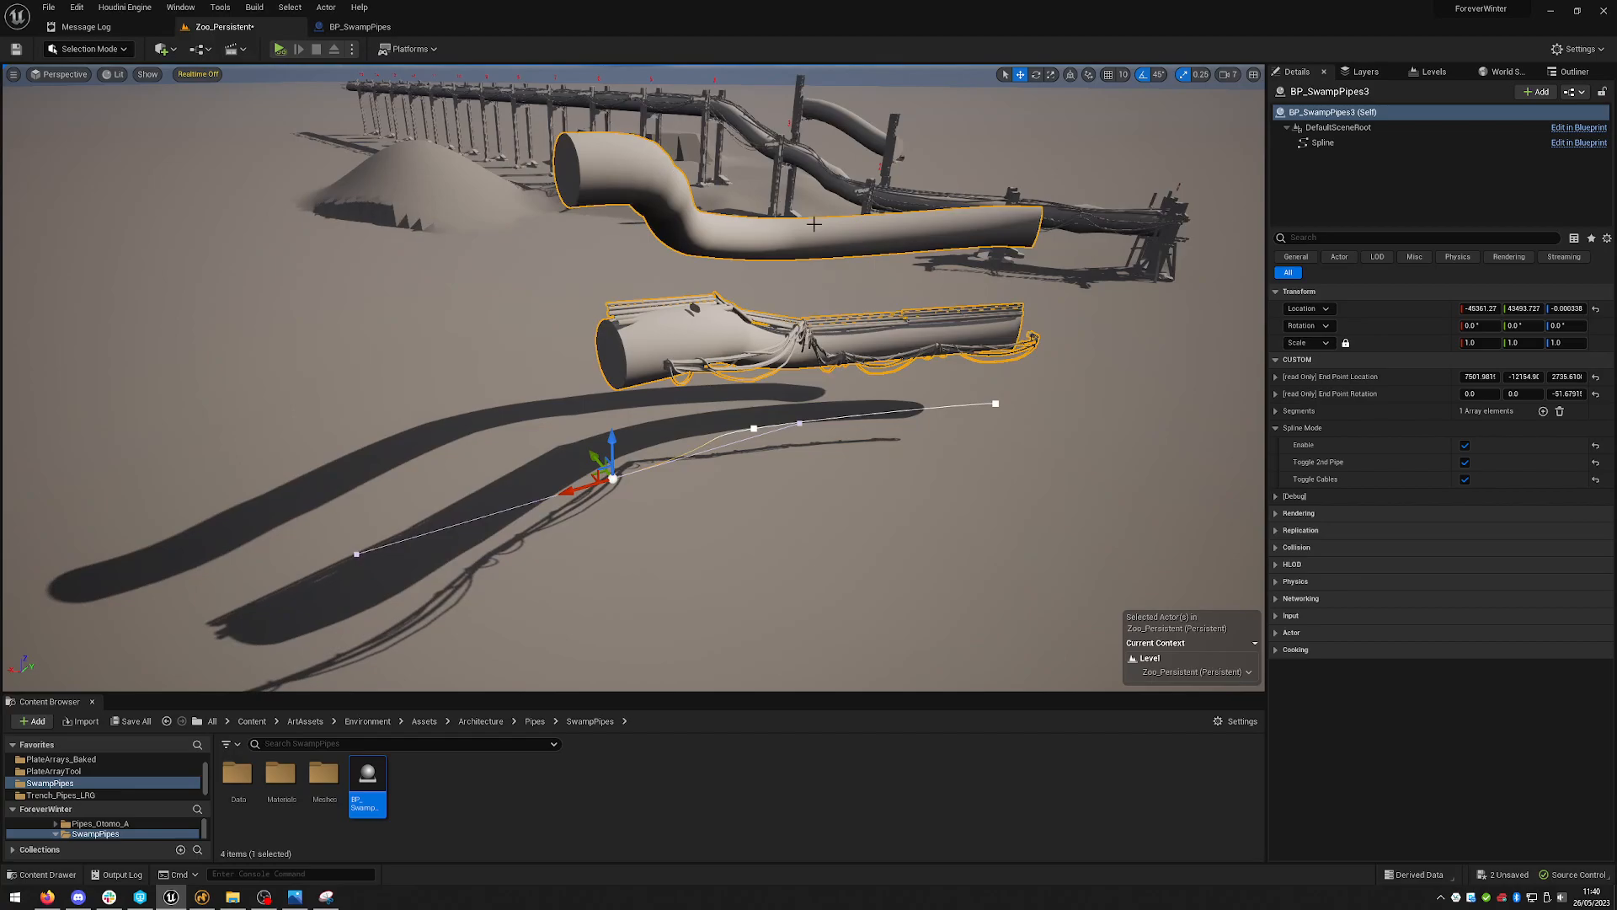
right_drag(911, 346, 861, 359)
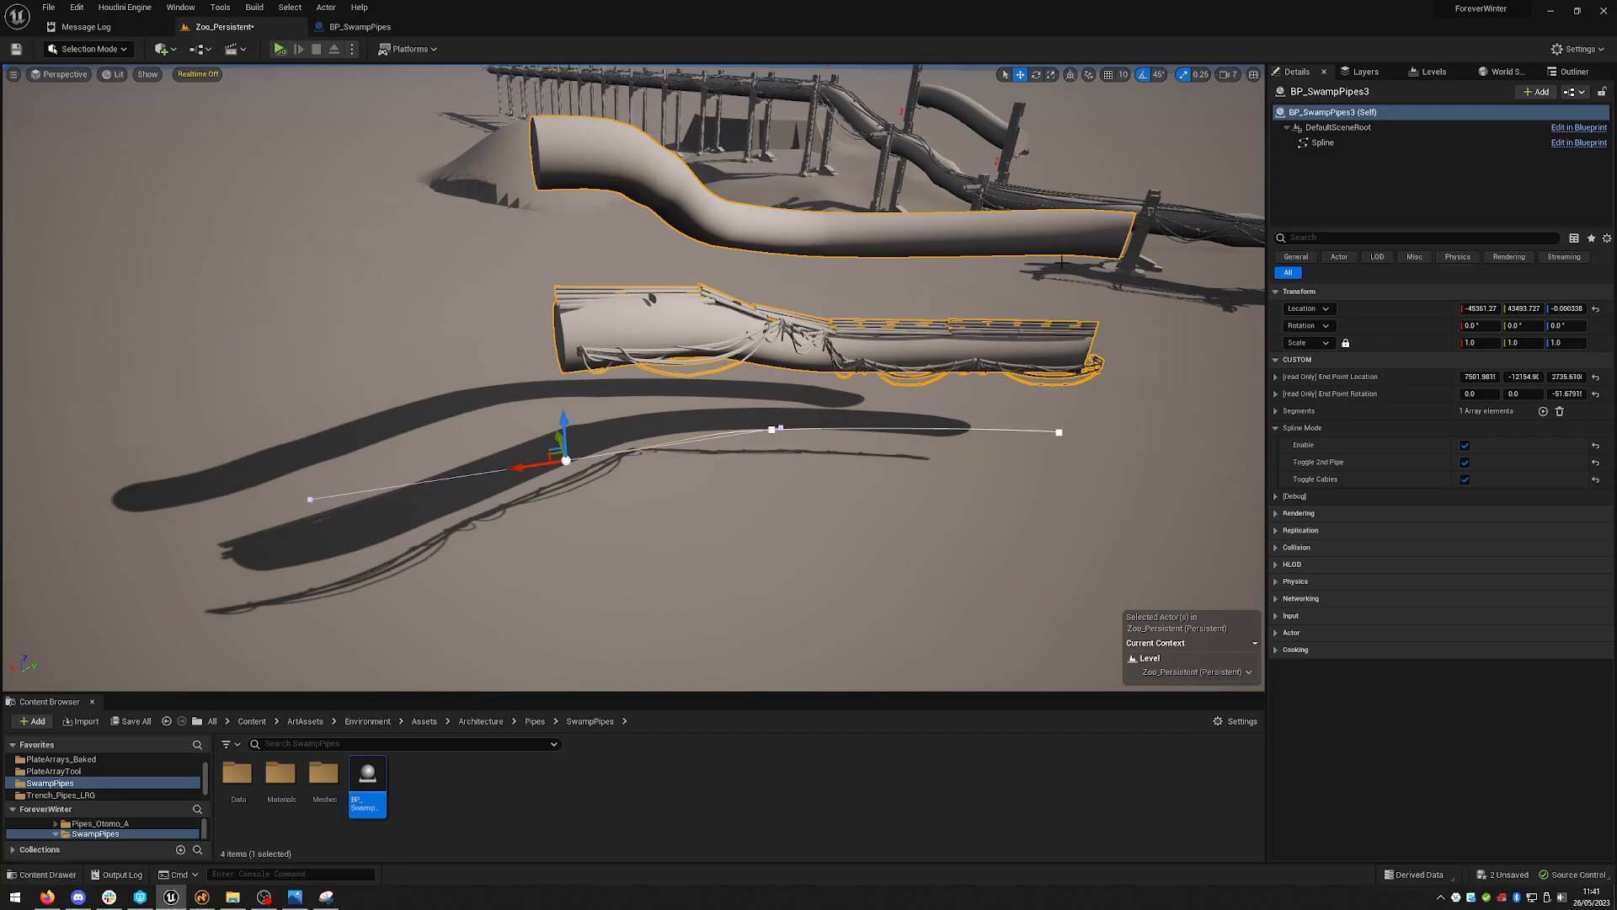
right_drag(933, 301, 919, 288)
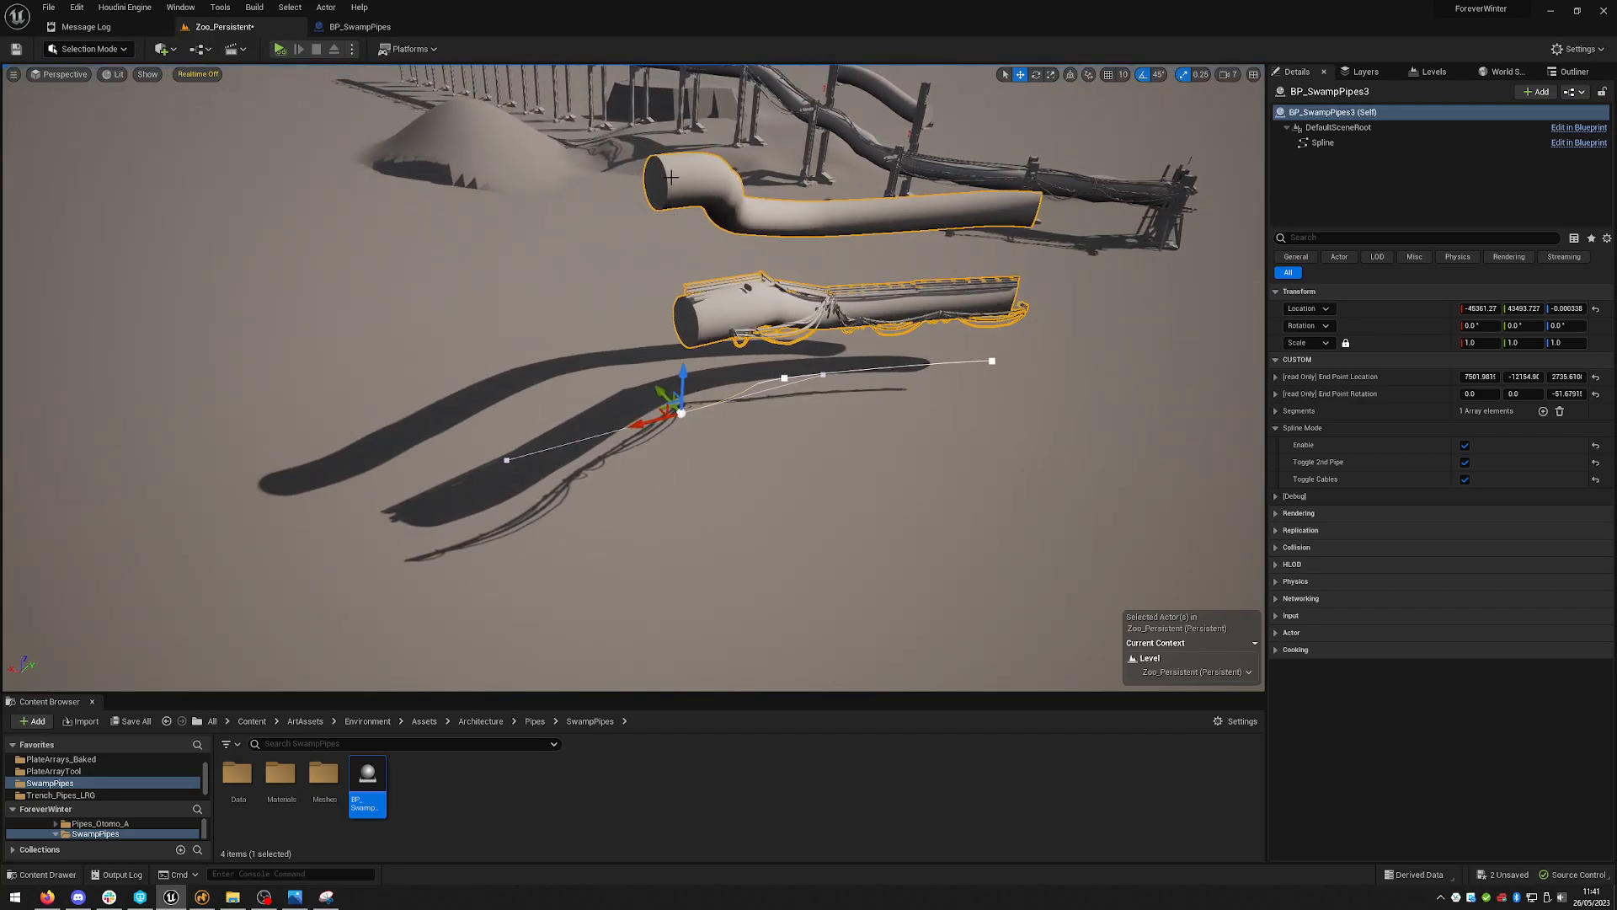
right_drag(1165, 319, 1112, 319)
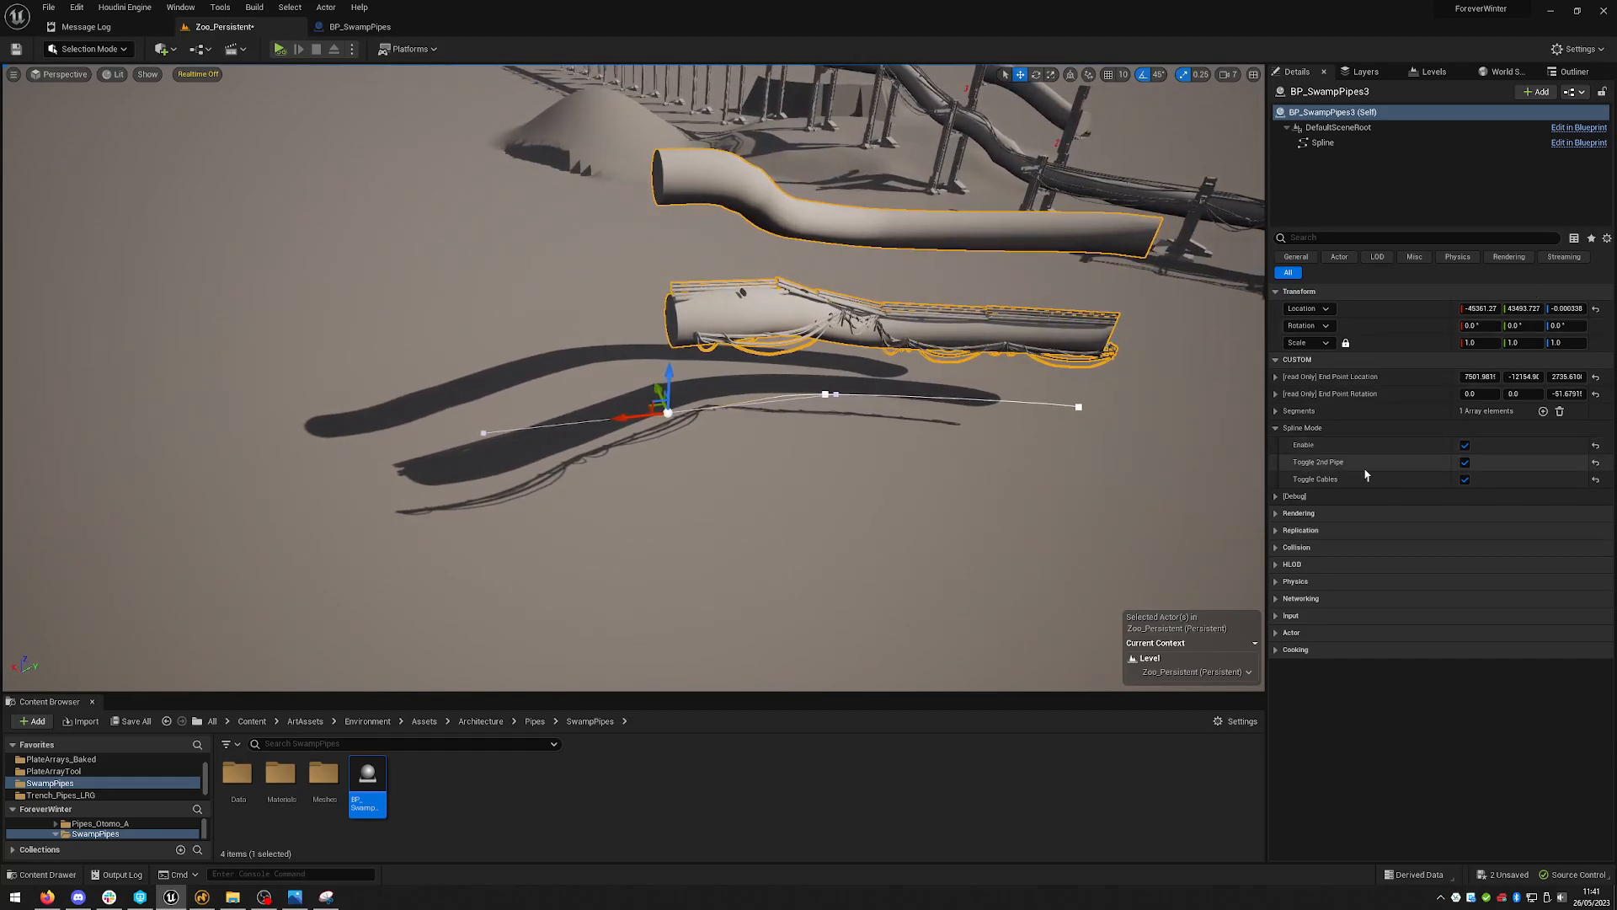
- Disable Spline Mode's Enable, Toggle 2nd Pipe and Toggle Cables options, and collapse the Spline Mode section
click(1465, 445)
click(1465, 462)
click(1465, 479)
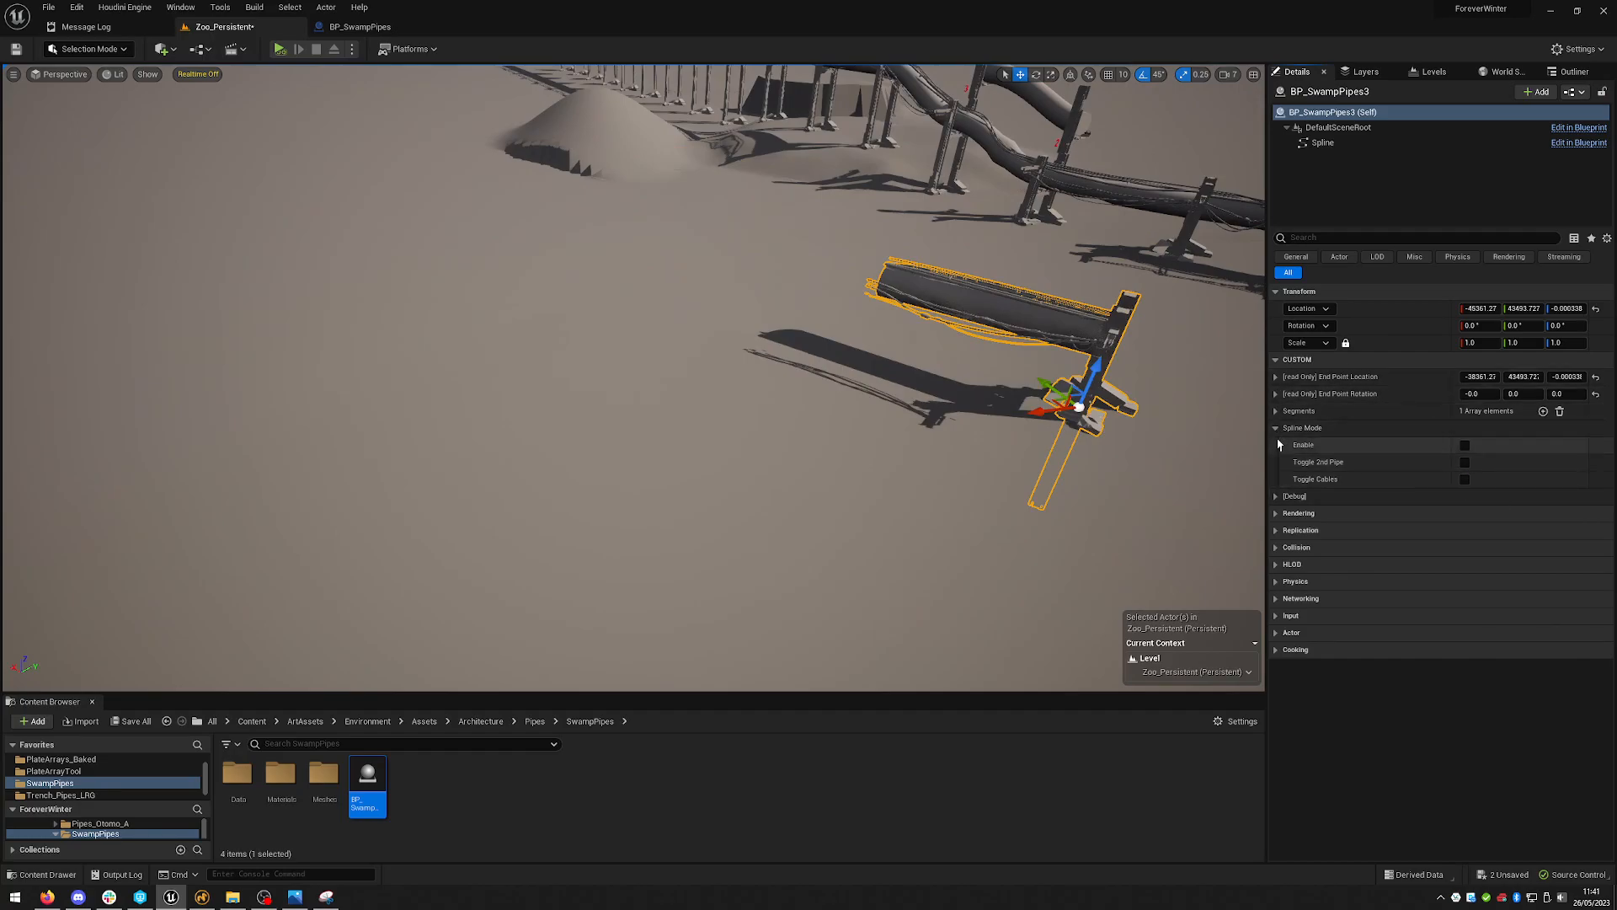
right_drag(1180, 365, 1227, 369)
click(1297, 428)
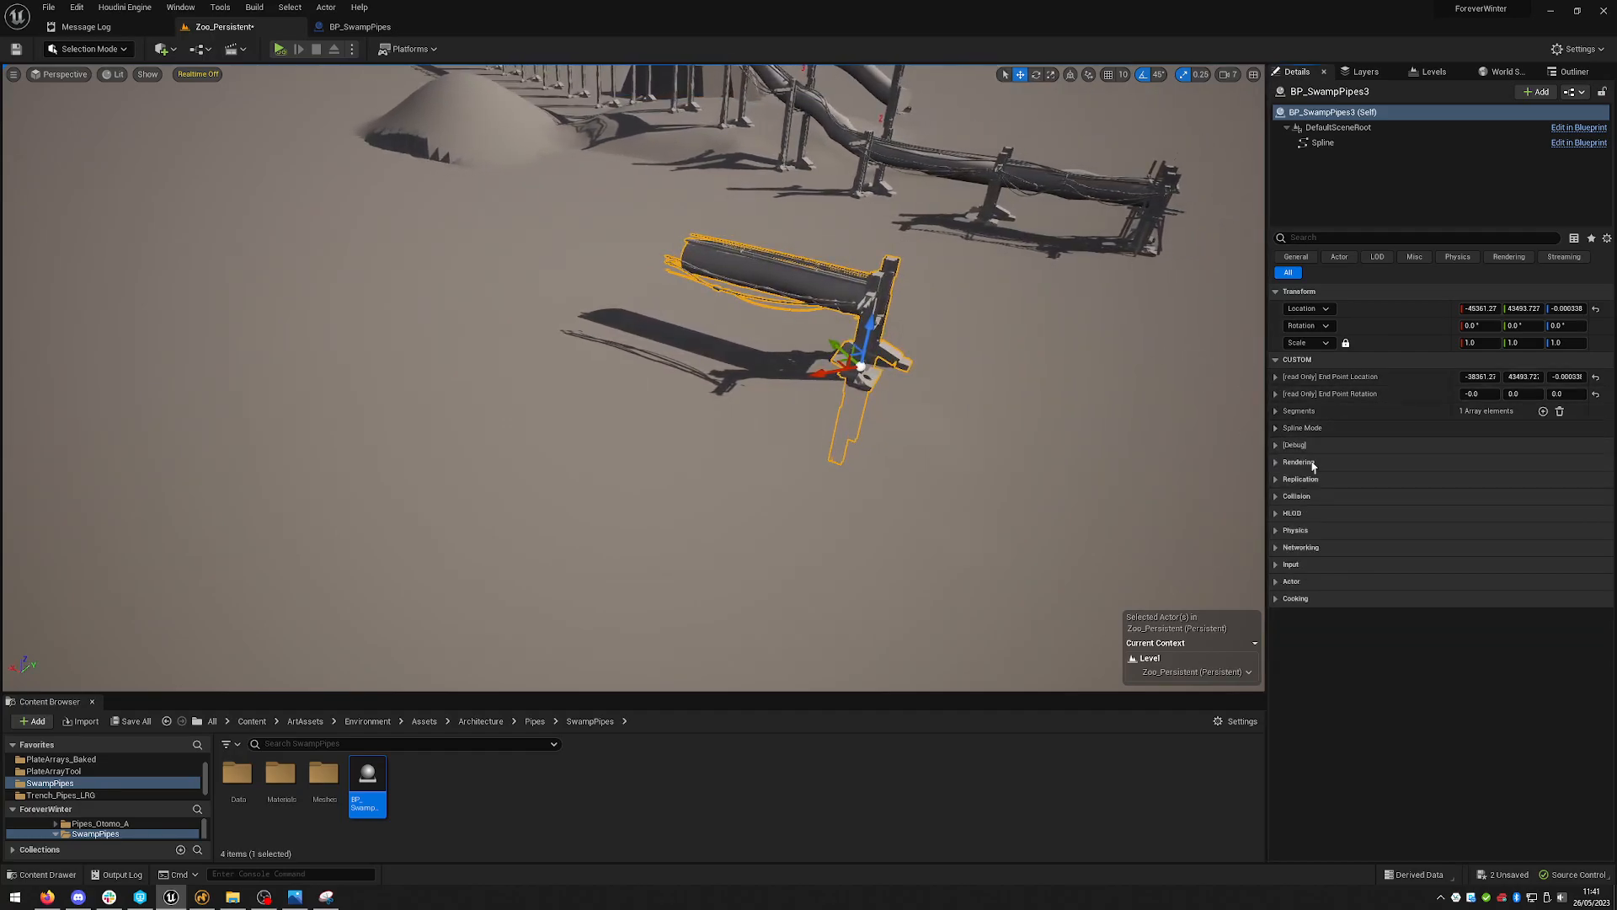
- Open the BP_SwampPipes blueprint and examine the nodes of its Construction Script graph
right_drag(989, 383, 971, 325)
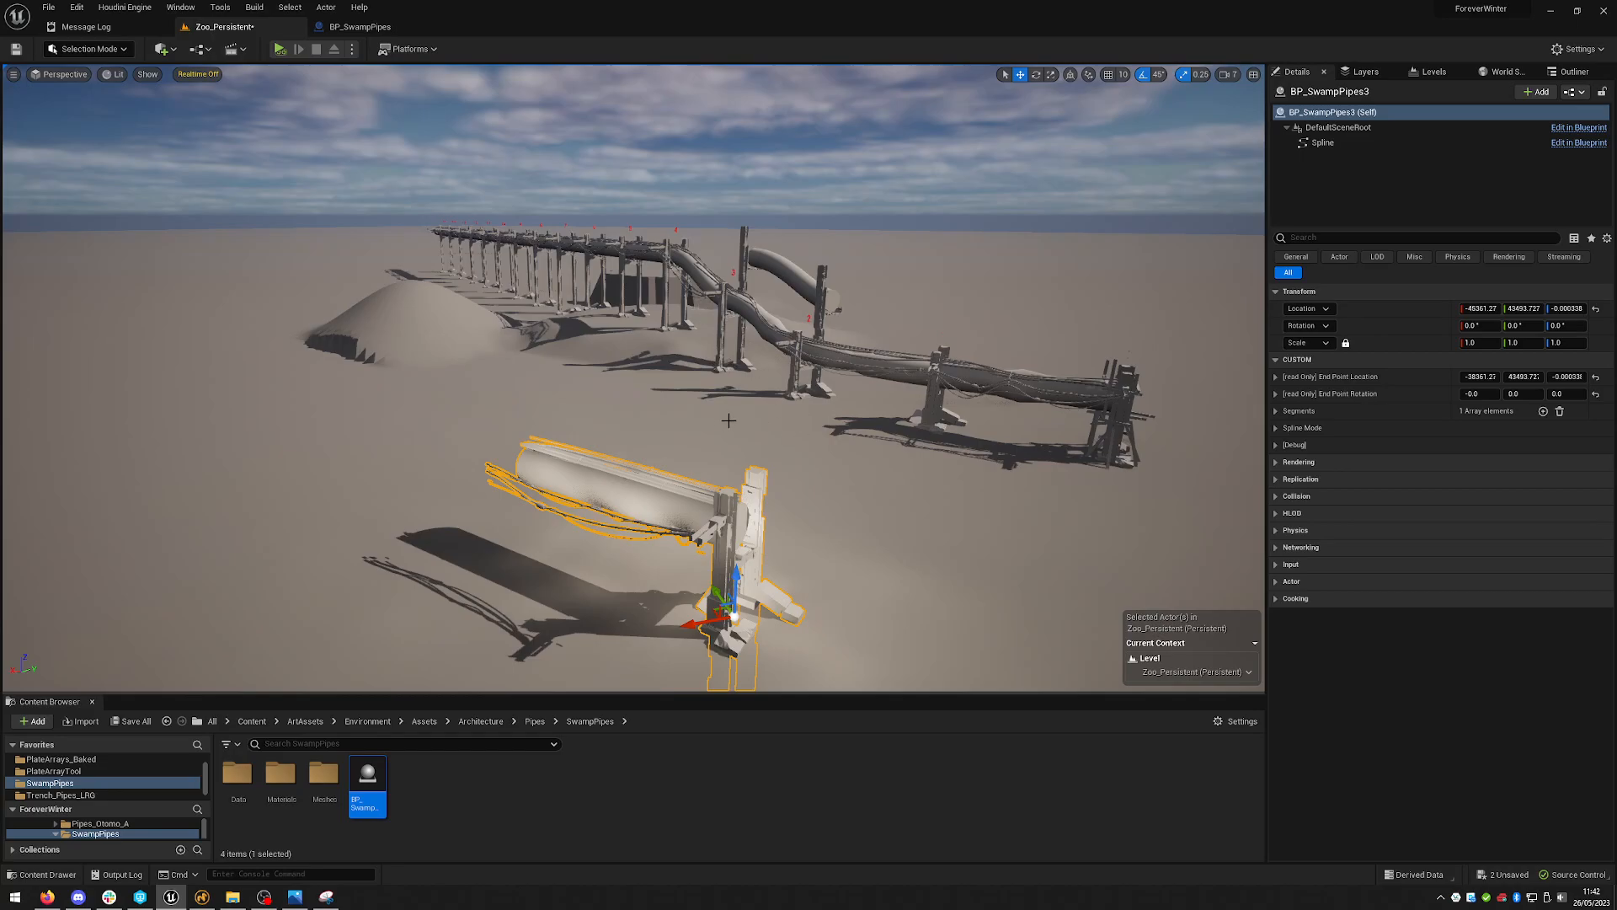
key(w)
right_drag(726, 362, 685, 212)
key(s)
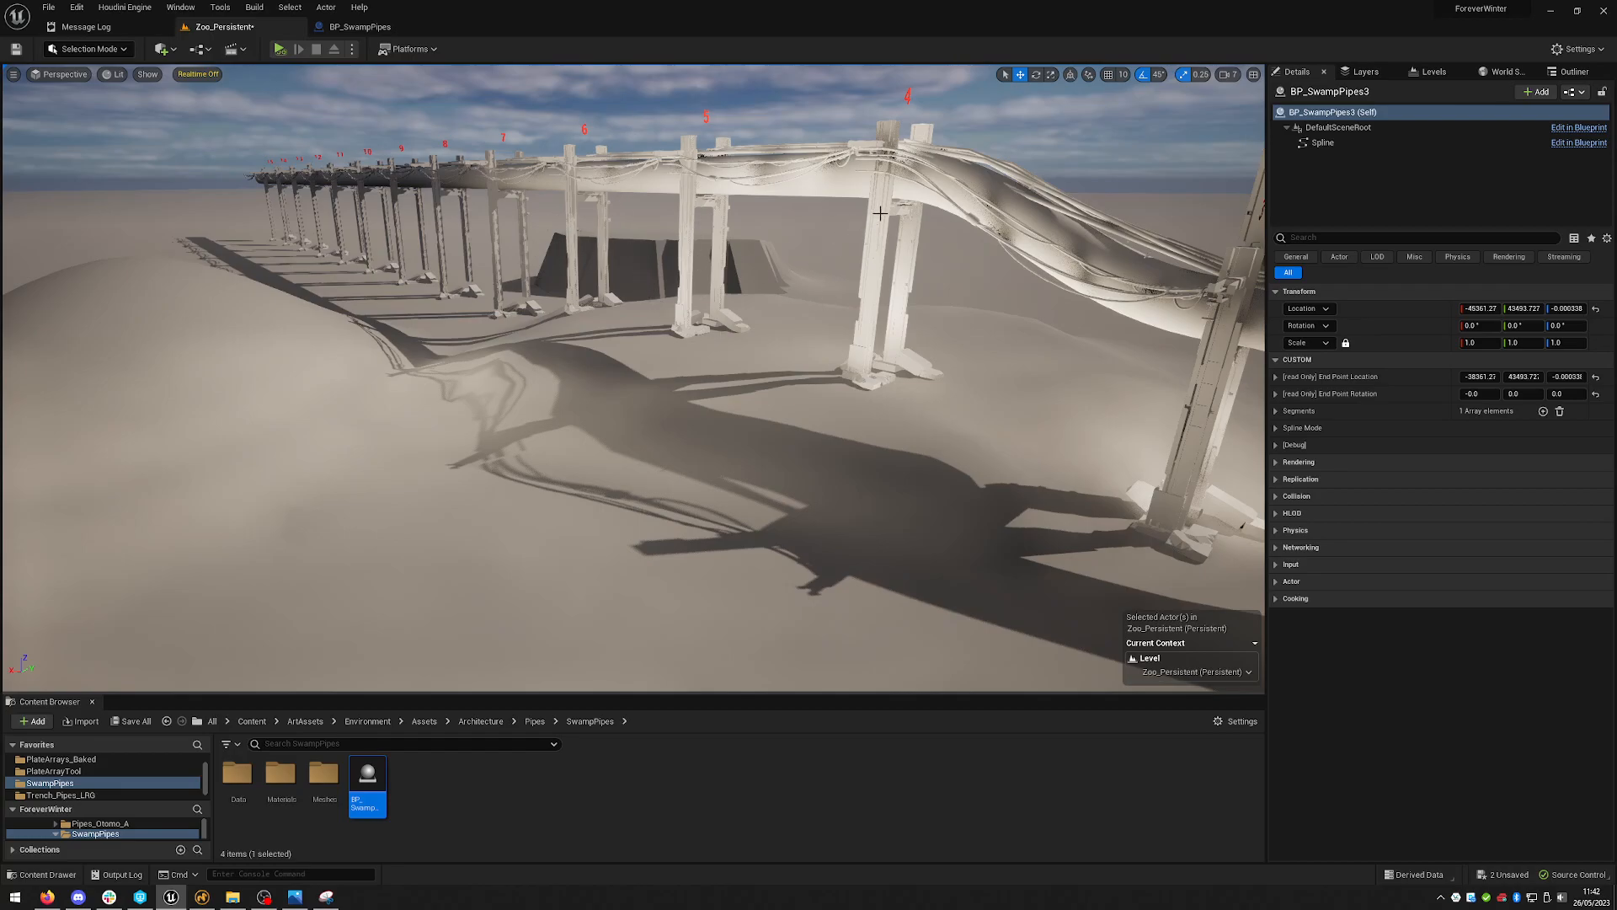
right_drag(834, 317, 834, 397)
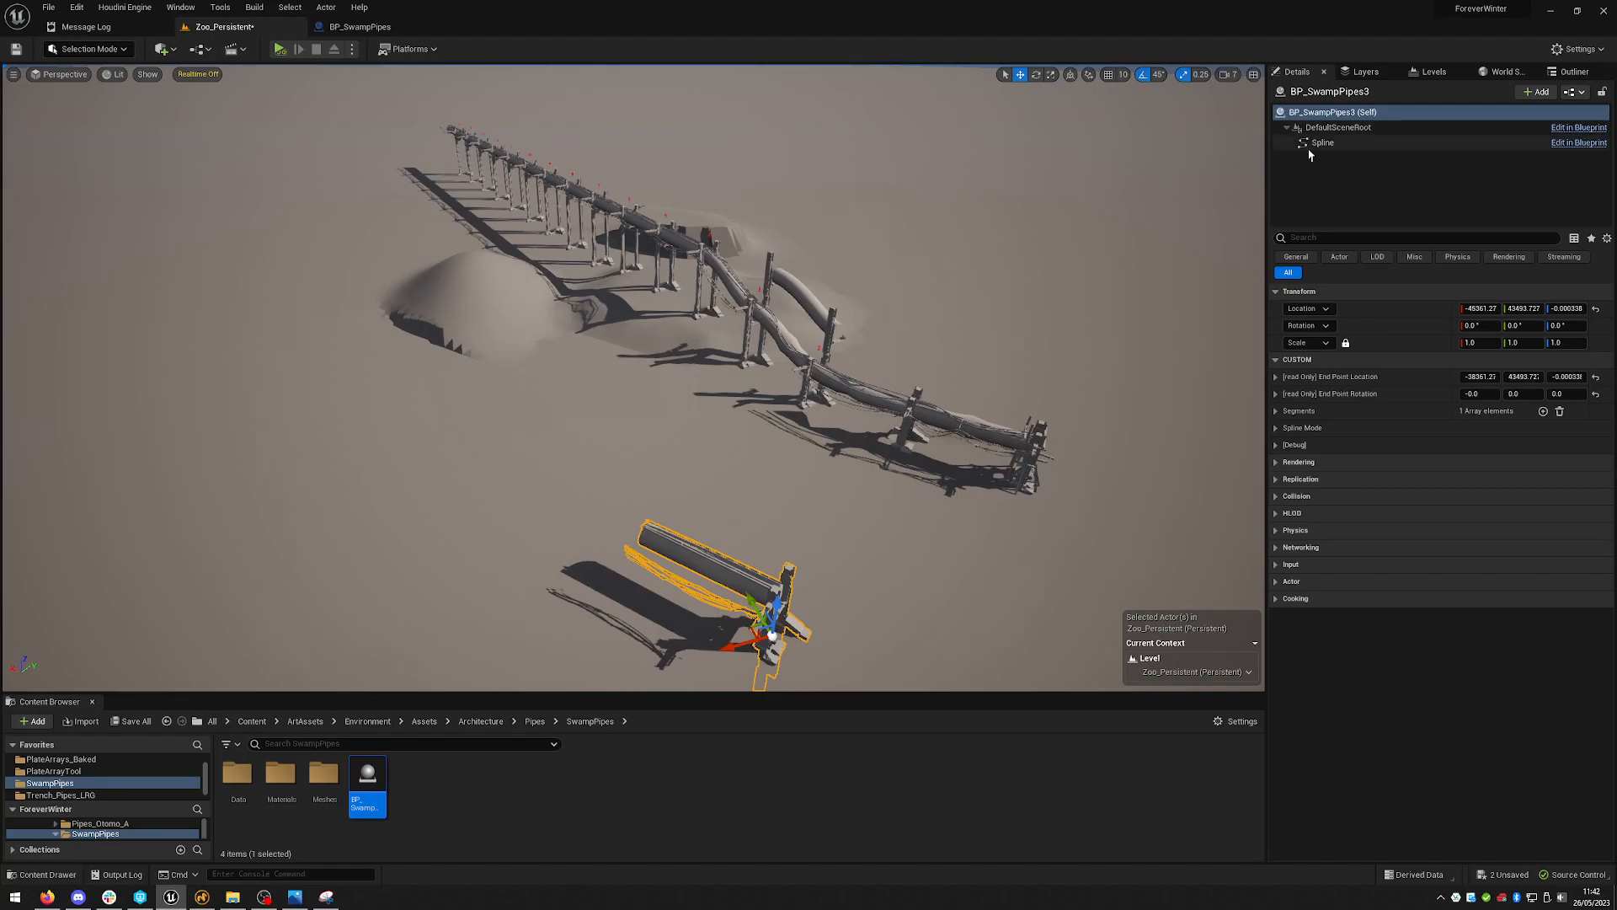
click(363, 29)
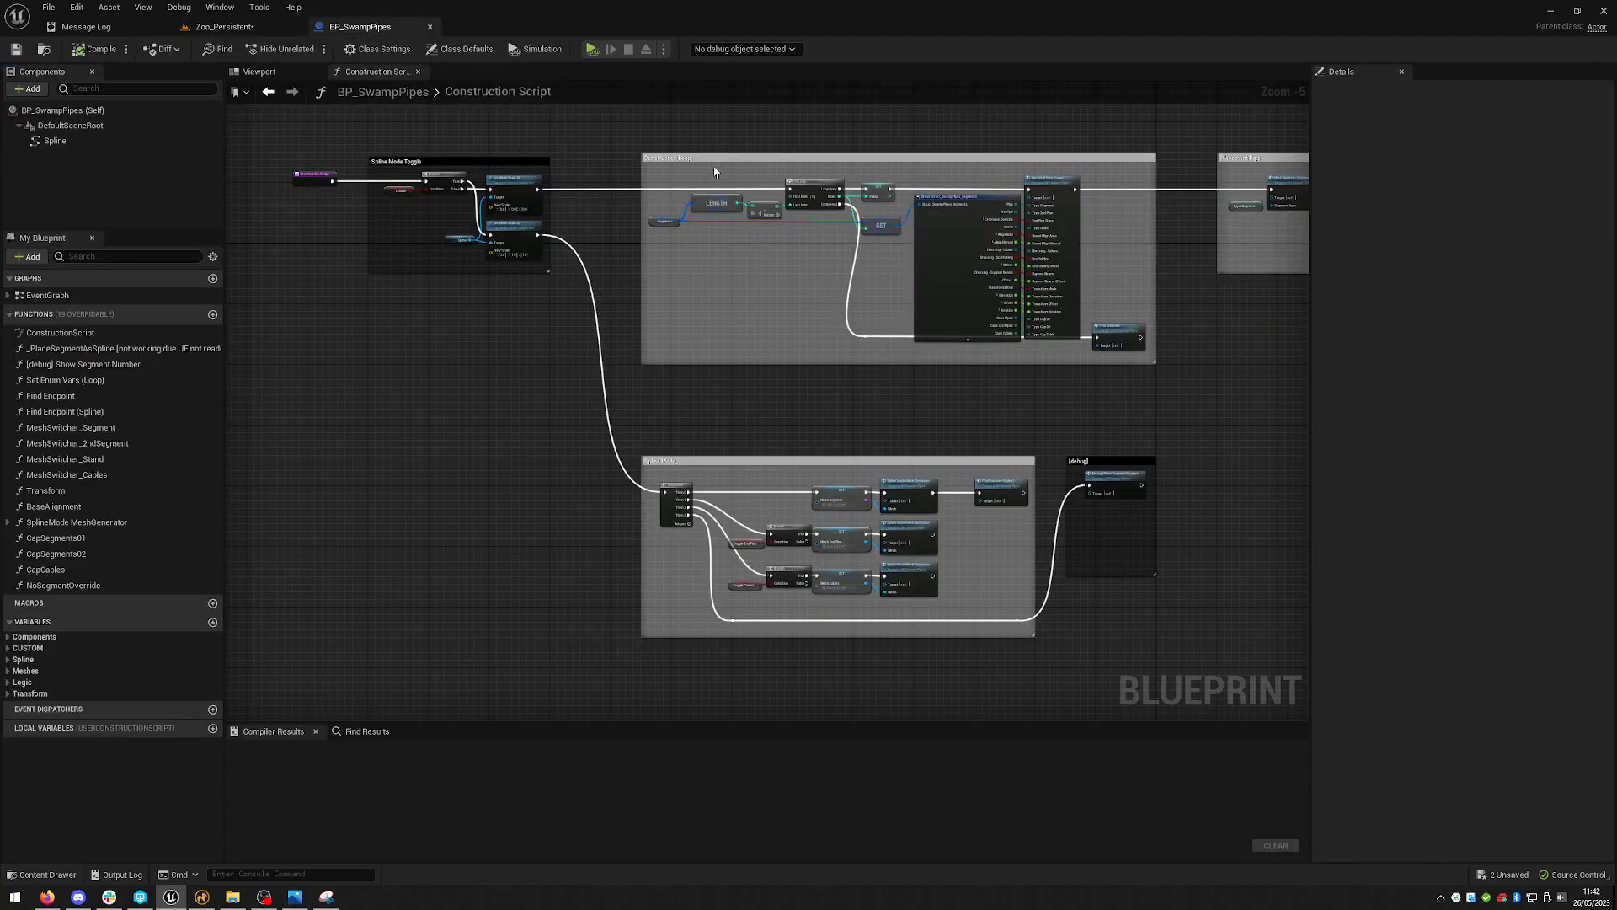
right_drag(1224, 337, 664, 405)
right_drag(1216, 376, 840, 346)
right_drag(1202, 401, 676, 407)
right_drag(1220, 395, 362, 388)
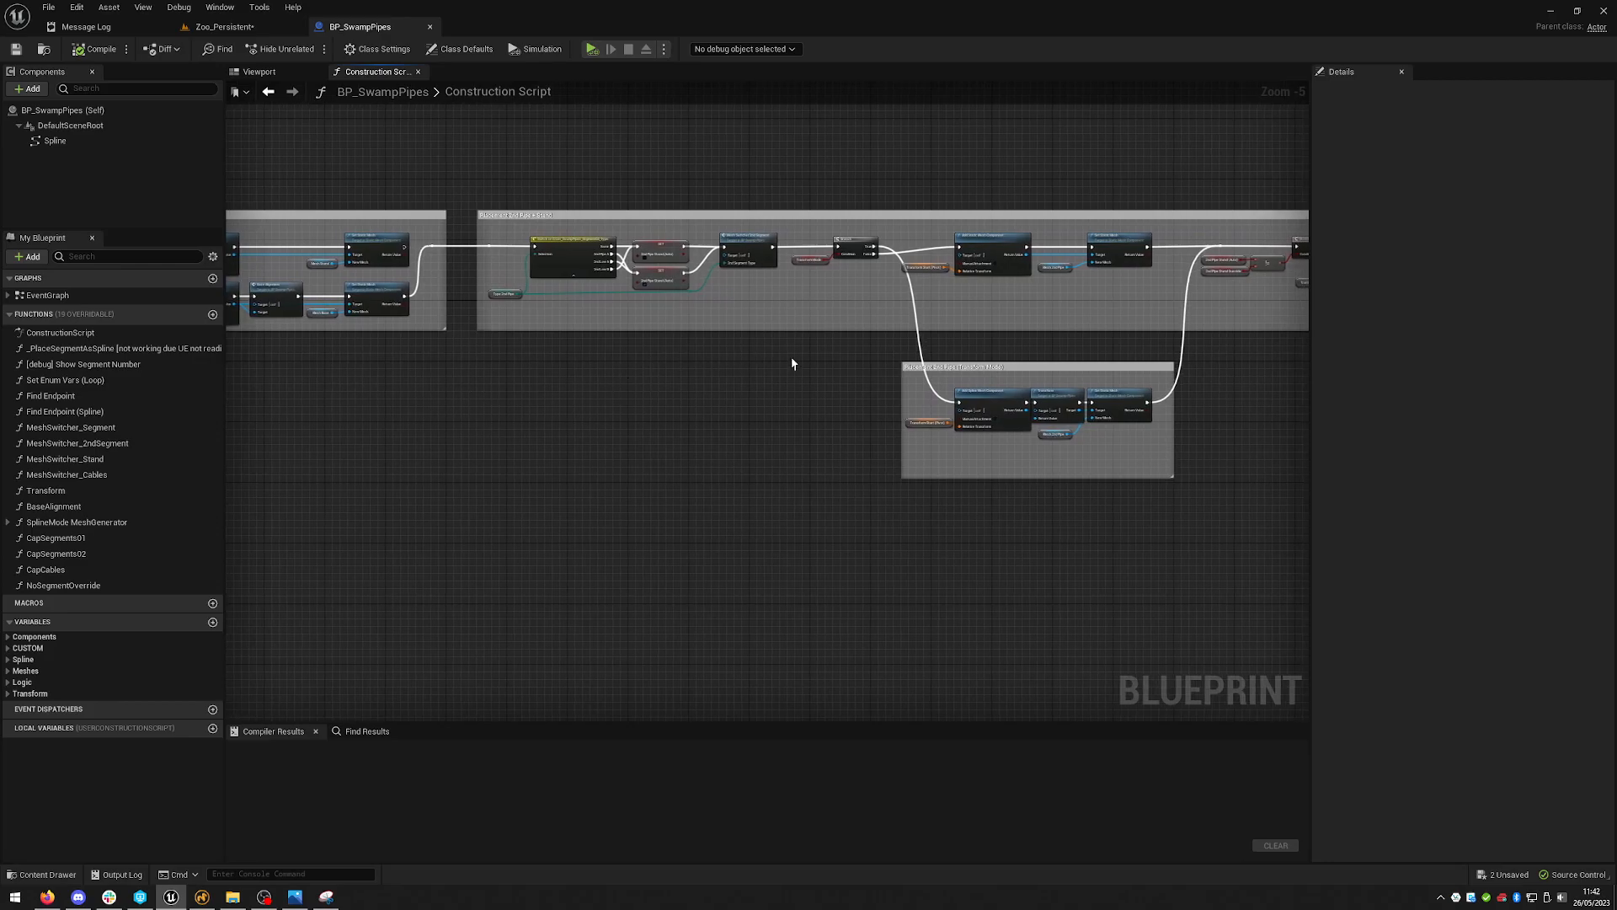
right_drag(898, 344, 474, 352)
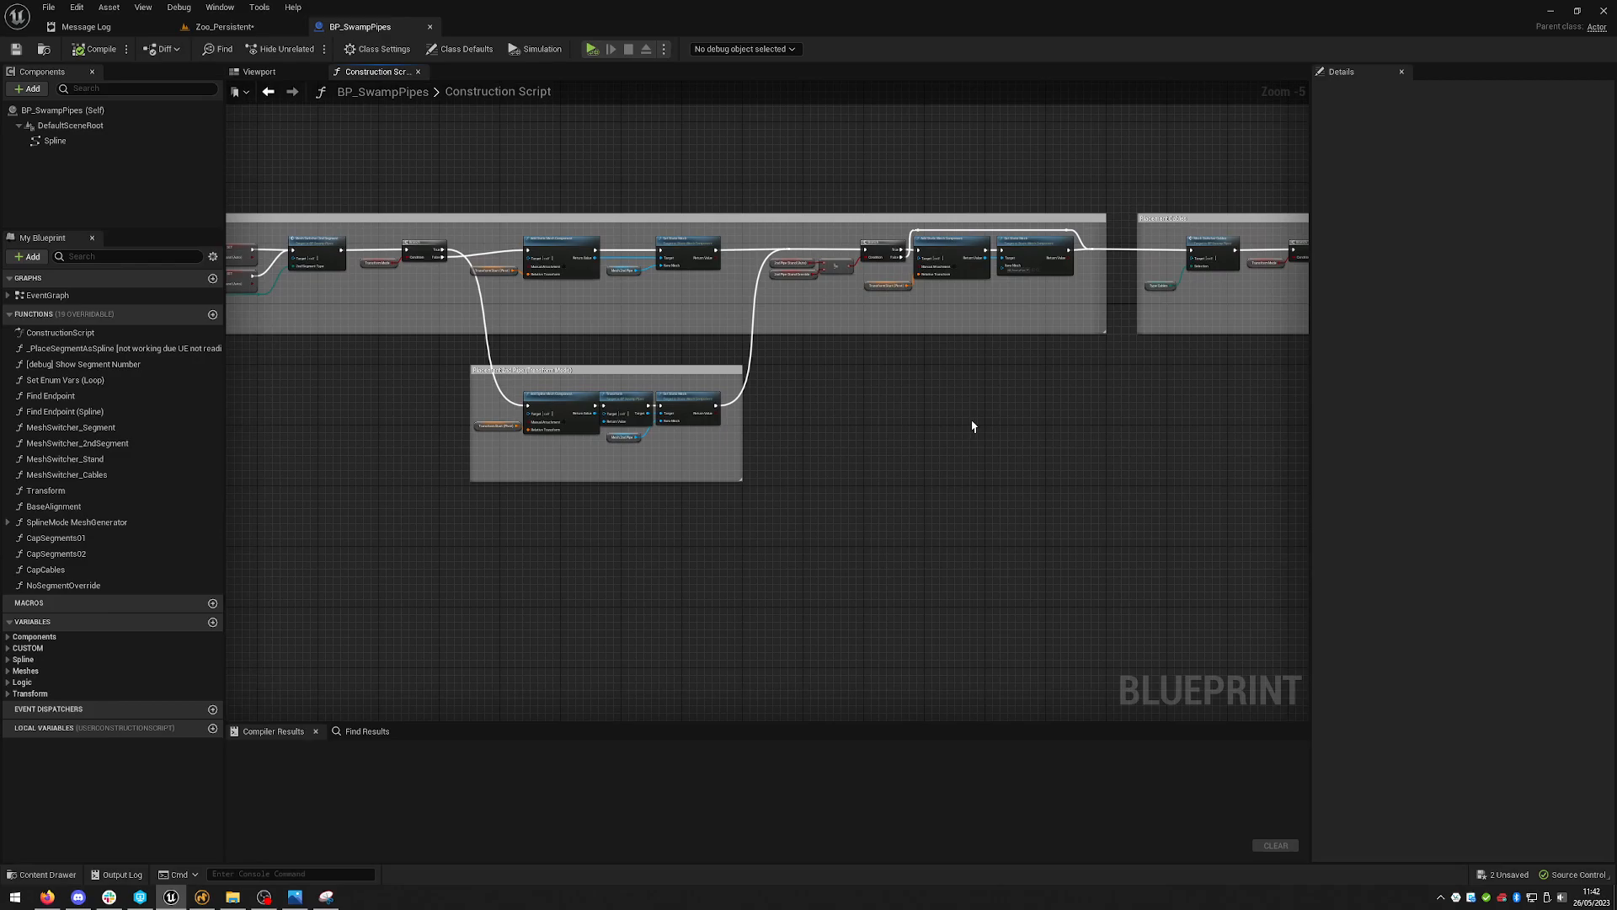
- Examine the Construction Script's Spline Mode Toggle, segment loop and placement comment groups
right_drag(1131, 437, 336, 423)
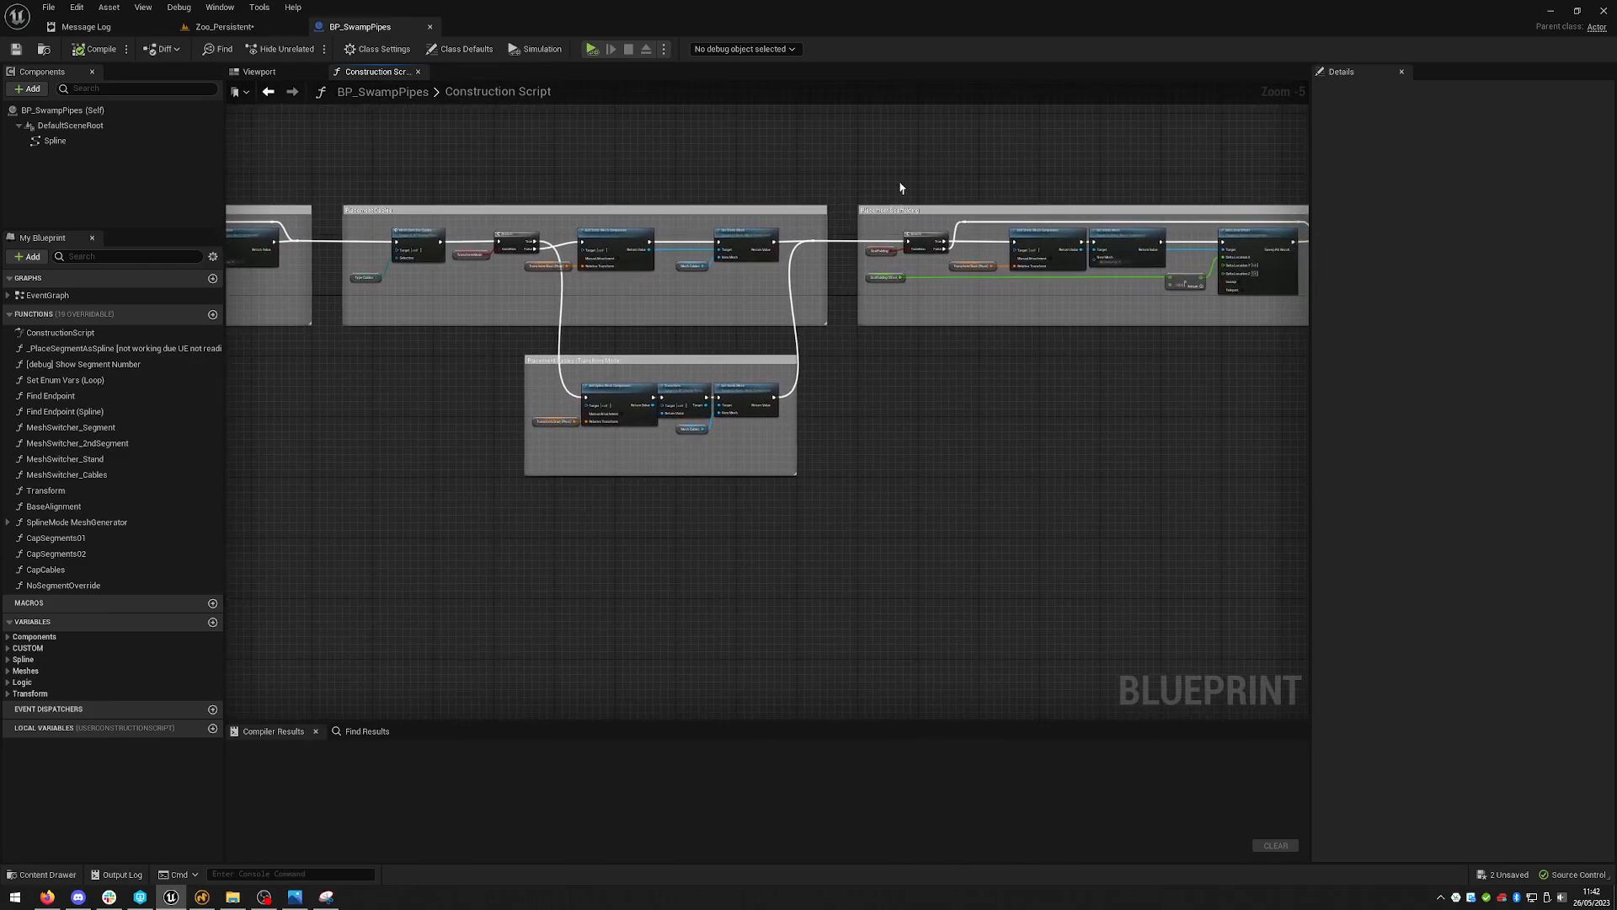
scroll(899, 187, up, 2)
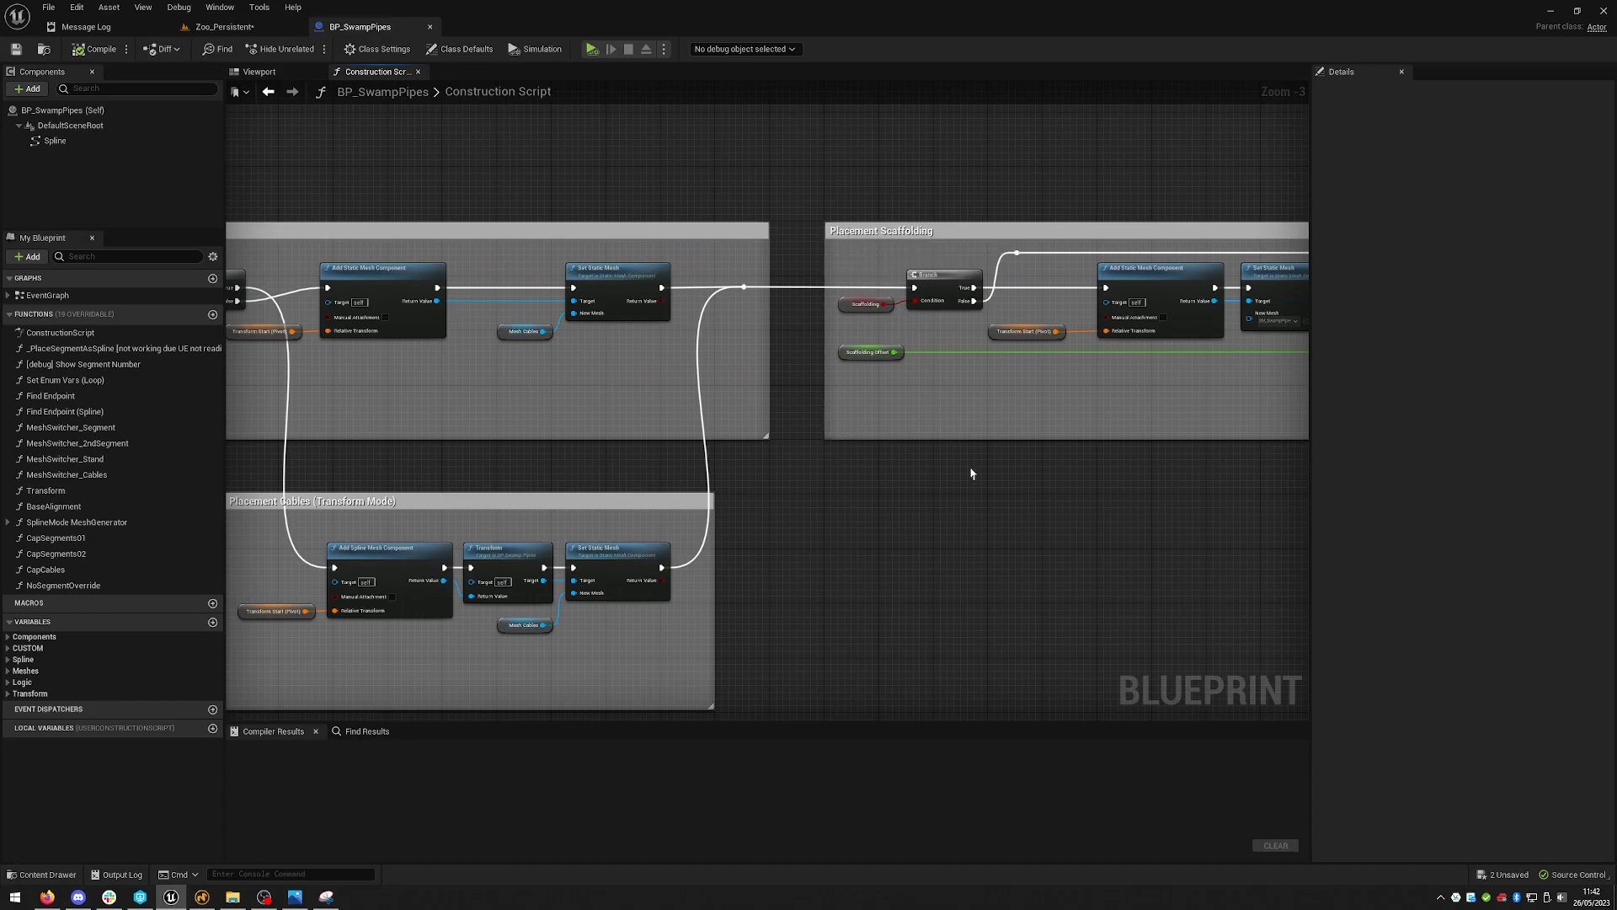
scroll(973, 488, down, 5)
right_drag(484, 380, 1152, 315)
right_drag(596, 275, 952, 241)
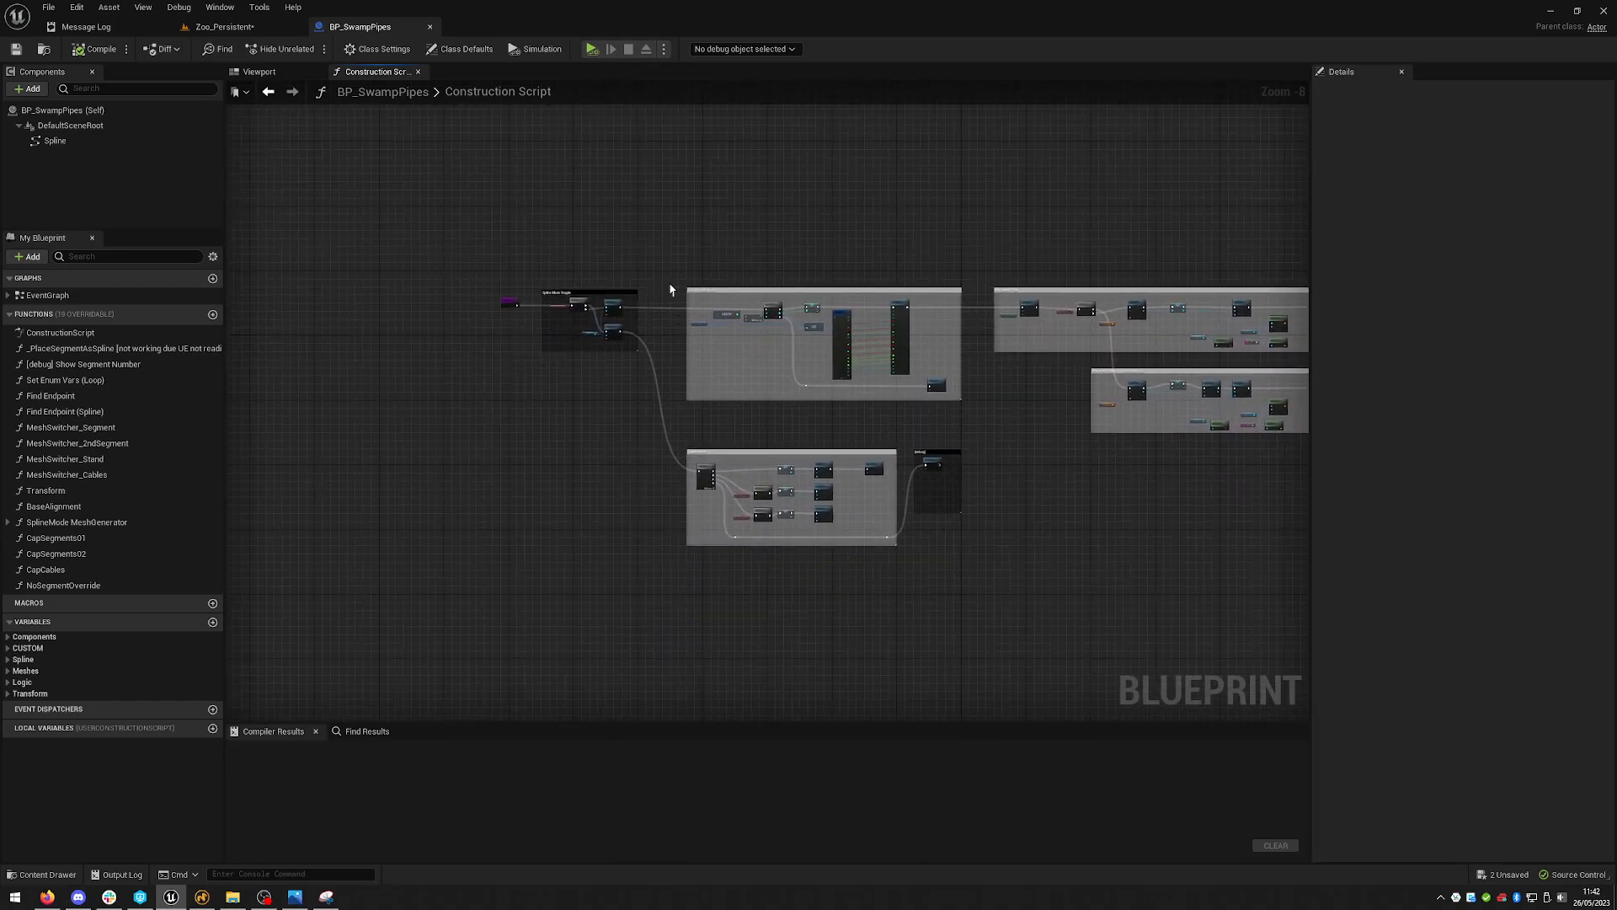
scroll(539, 336, up, 7)
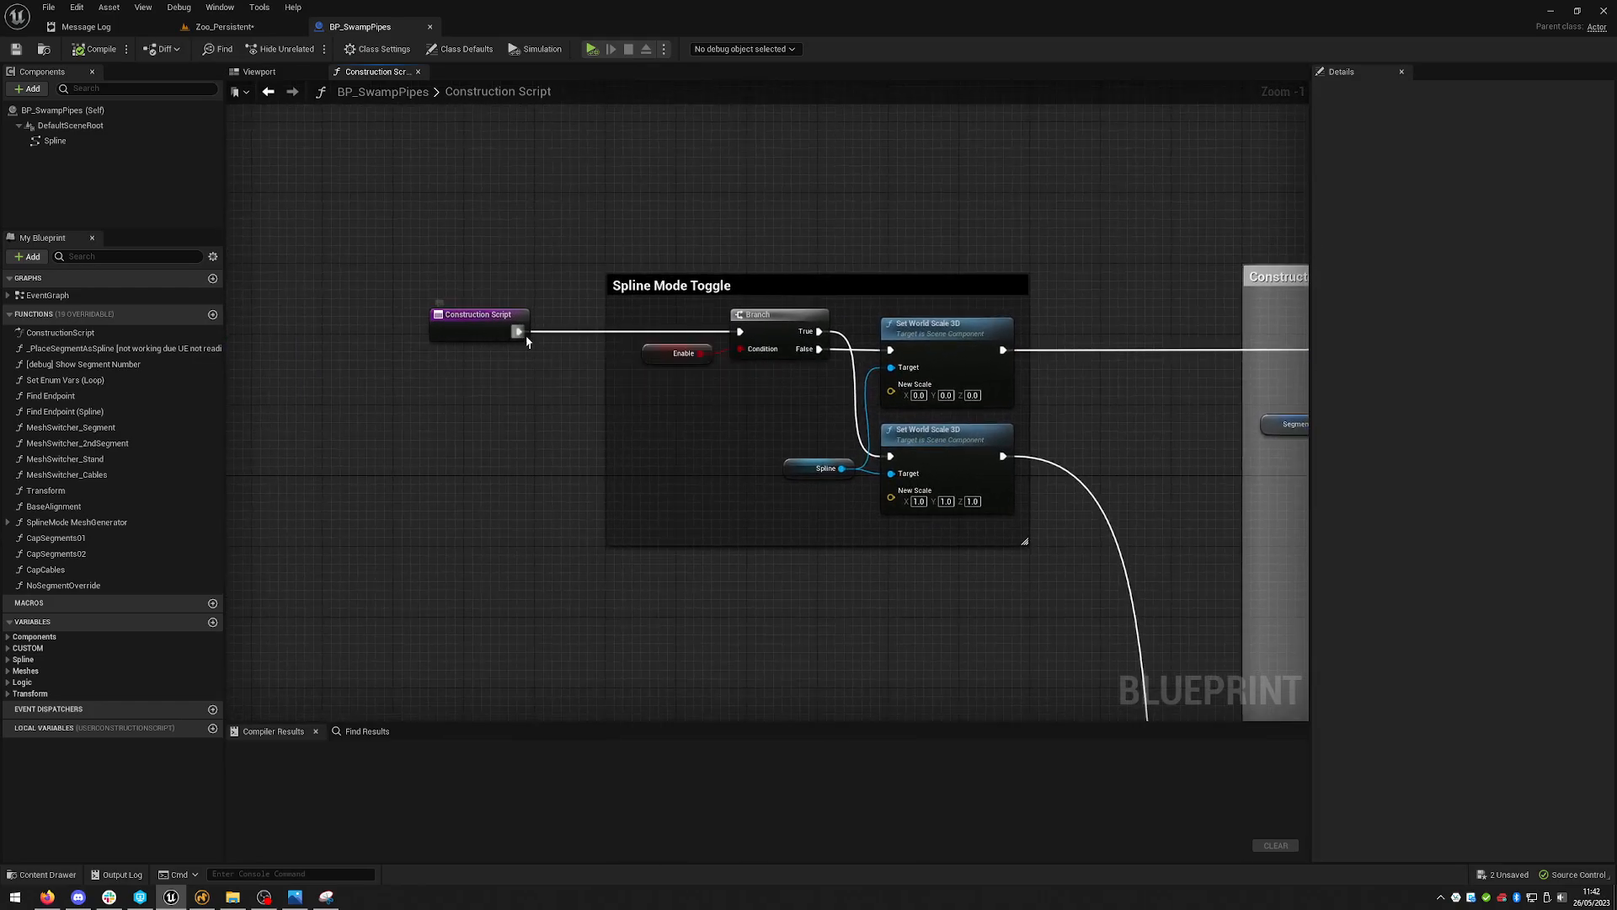
right_drag(1101, 358, 586, 318)
right_drag(1078, 327, 320, 267)
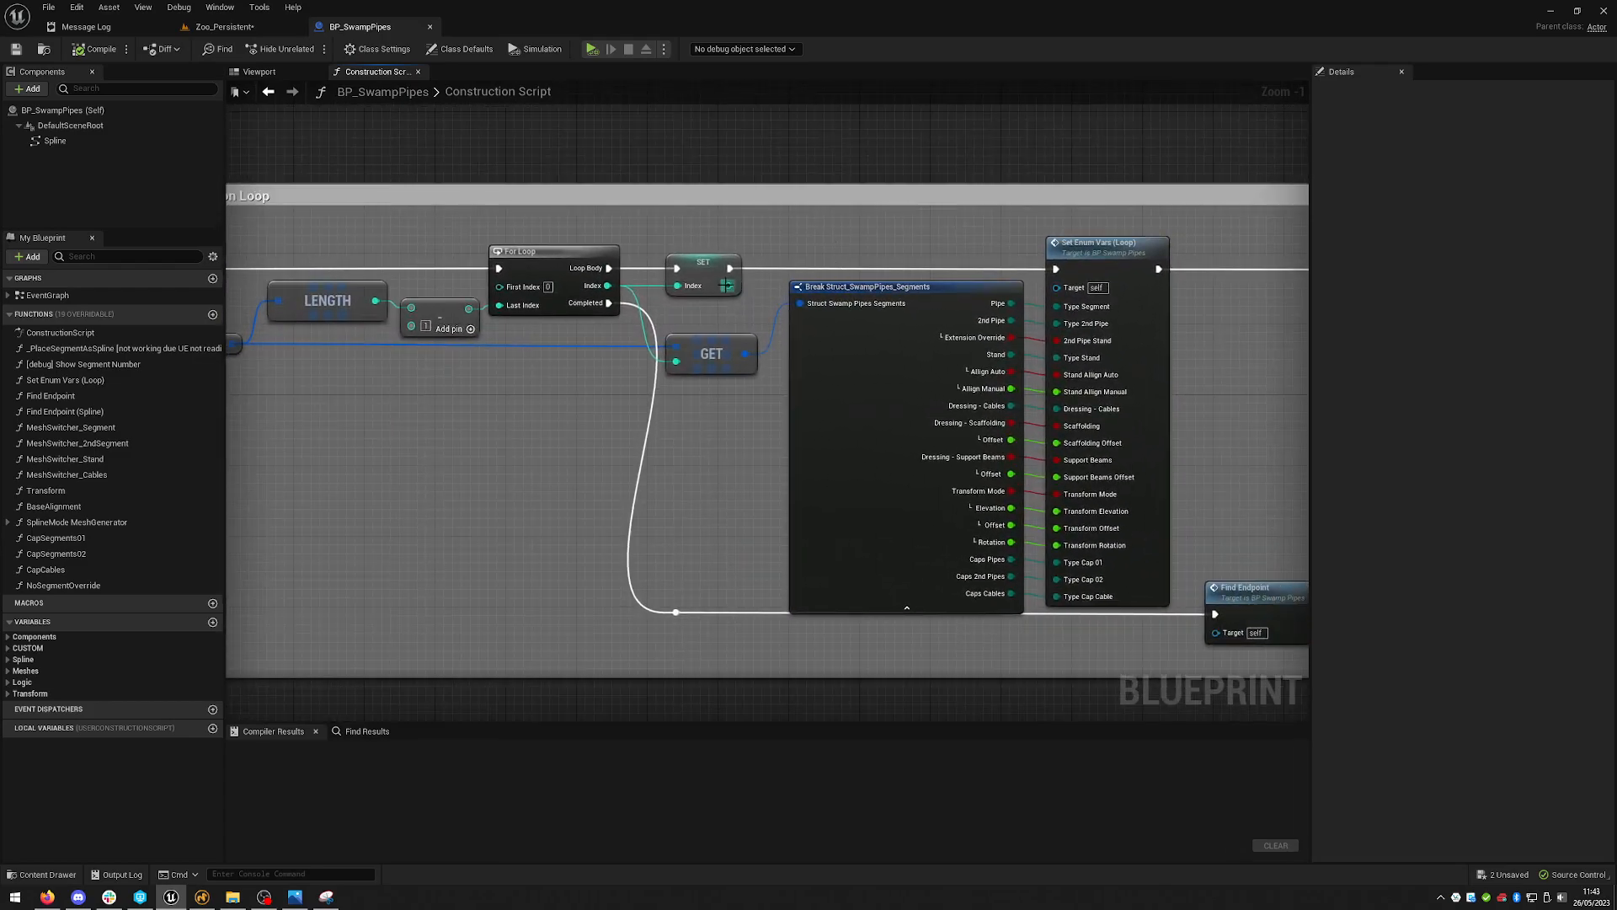
scroll(850, 413, down, 6)
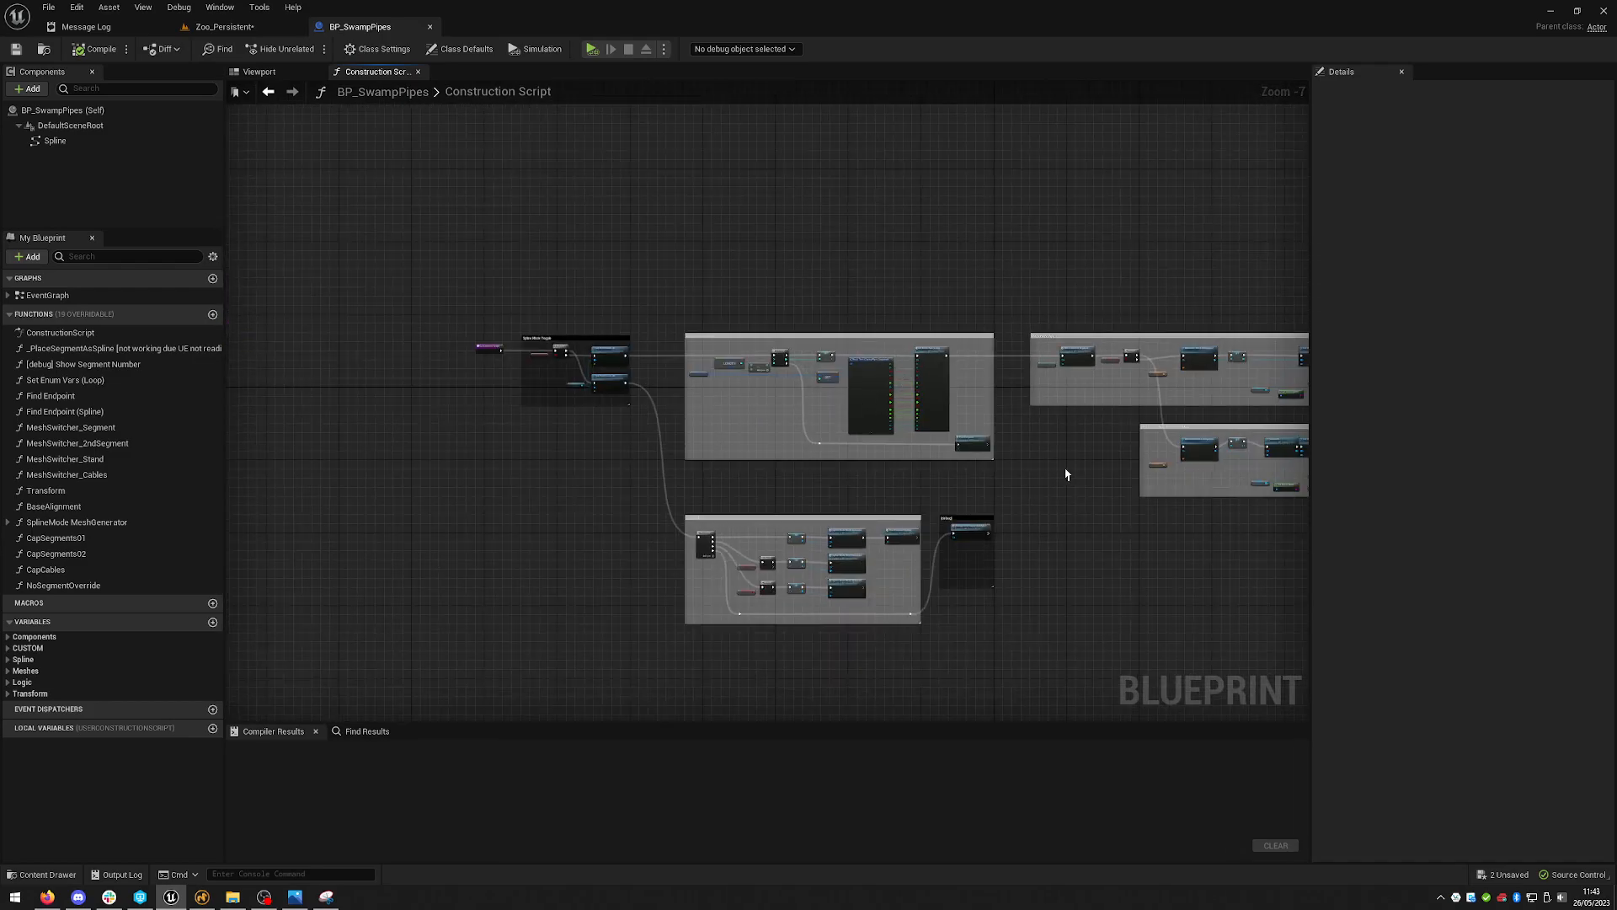
right_drag(1069, 472, 986, 411)
scroll(654, 256, up, 2)
right_drag(684, 334, 635, 222)
drag(384, 162, 926, 454)
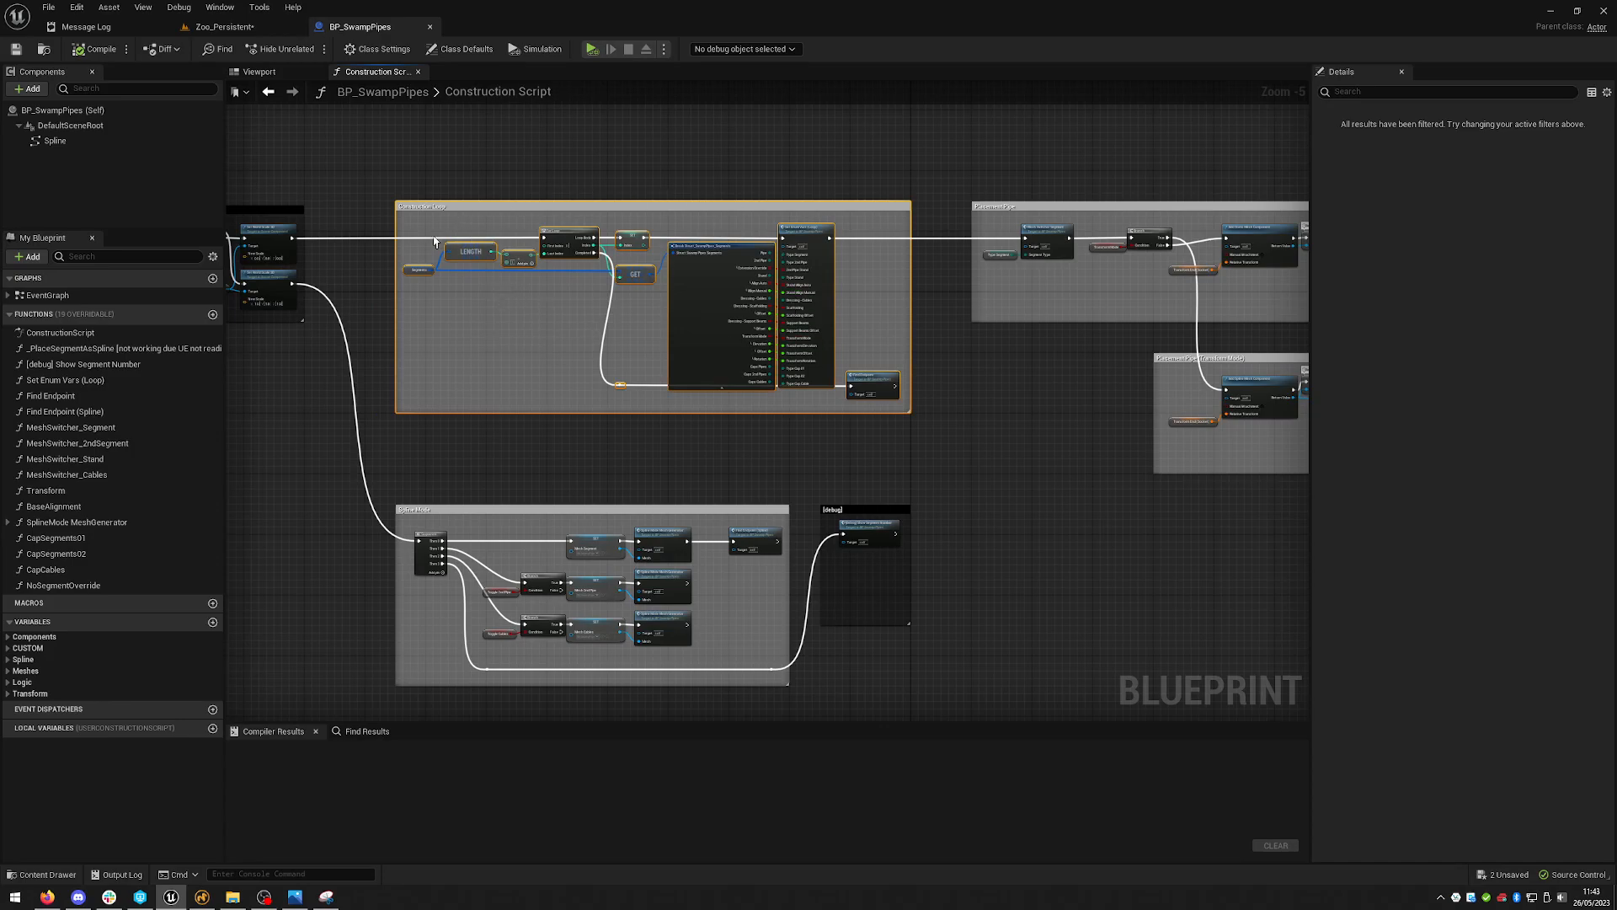
- Switch to the level, expand the new actor's Segments array, and select the long existing pipeline actor to inspect its segments
click(220, 26)
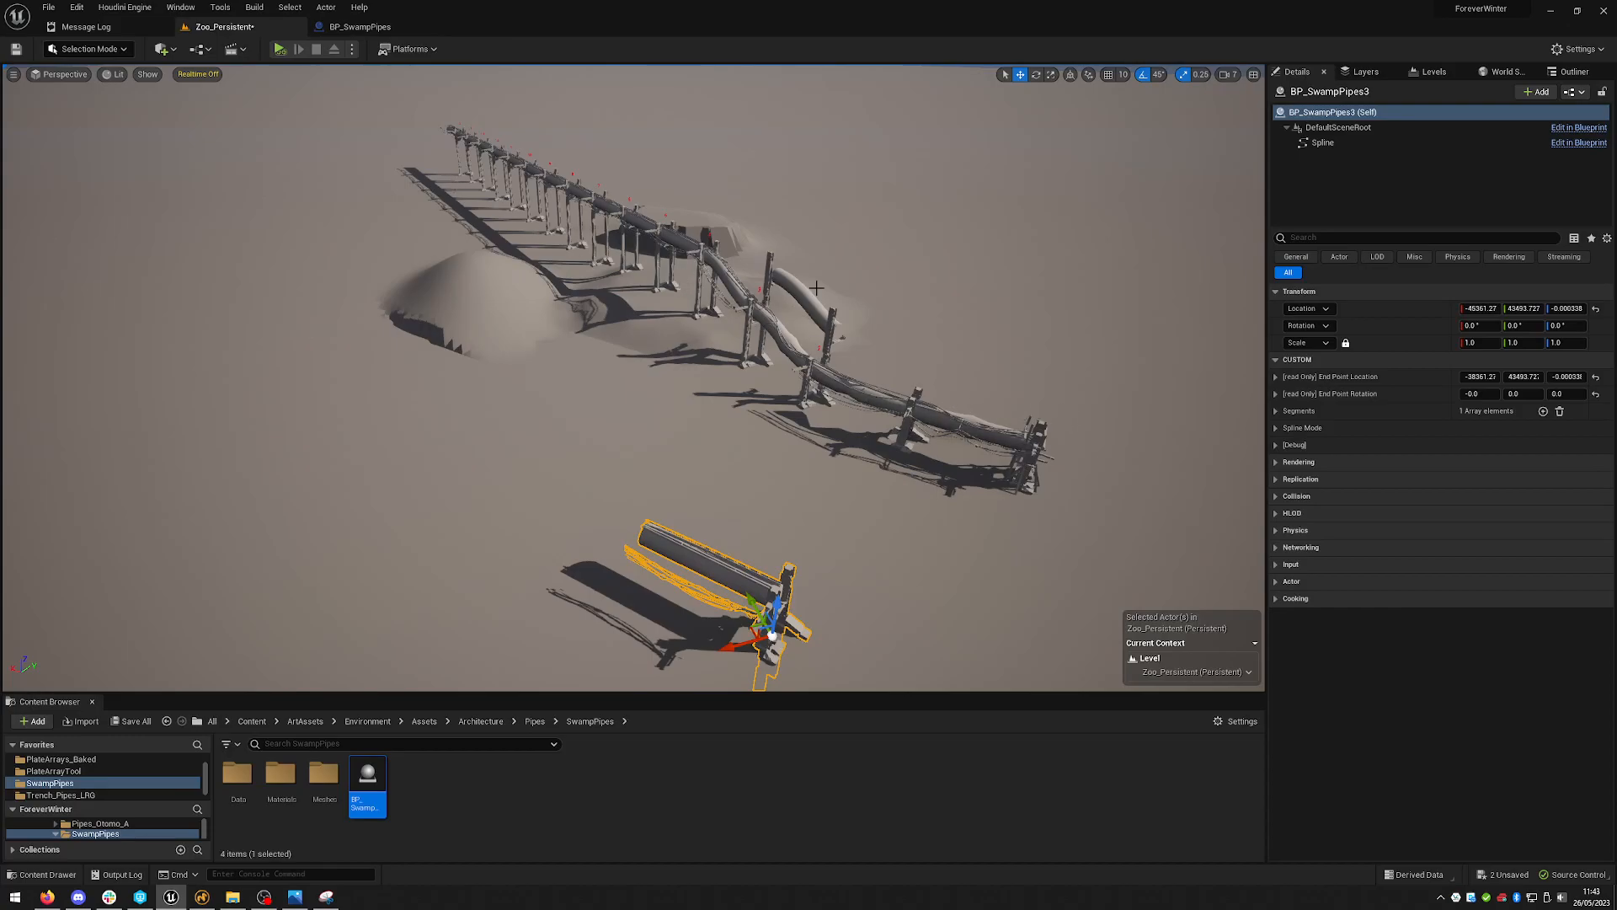
click(1276, 411)
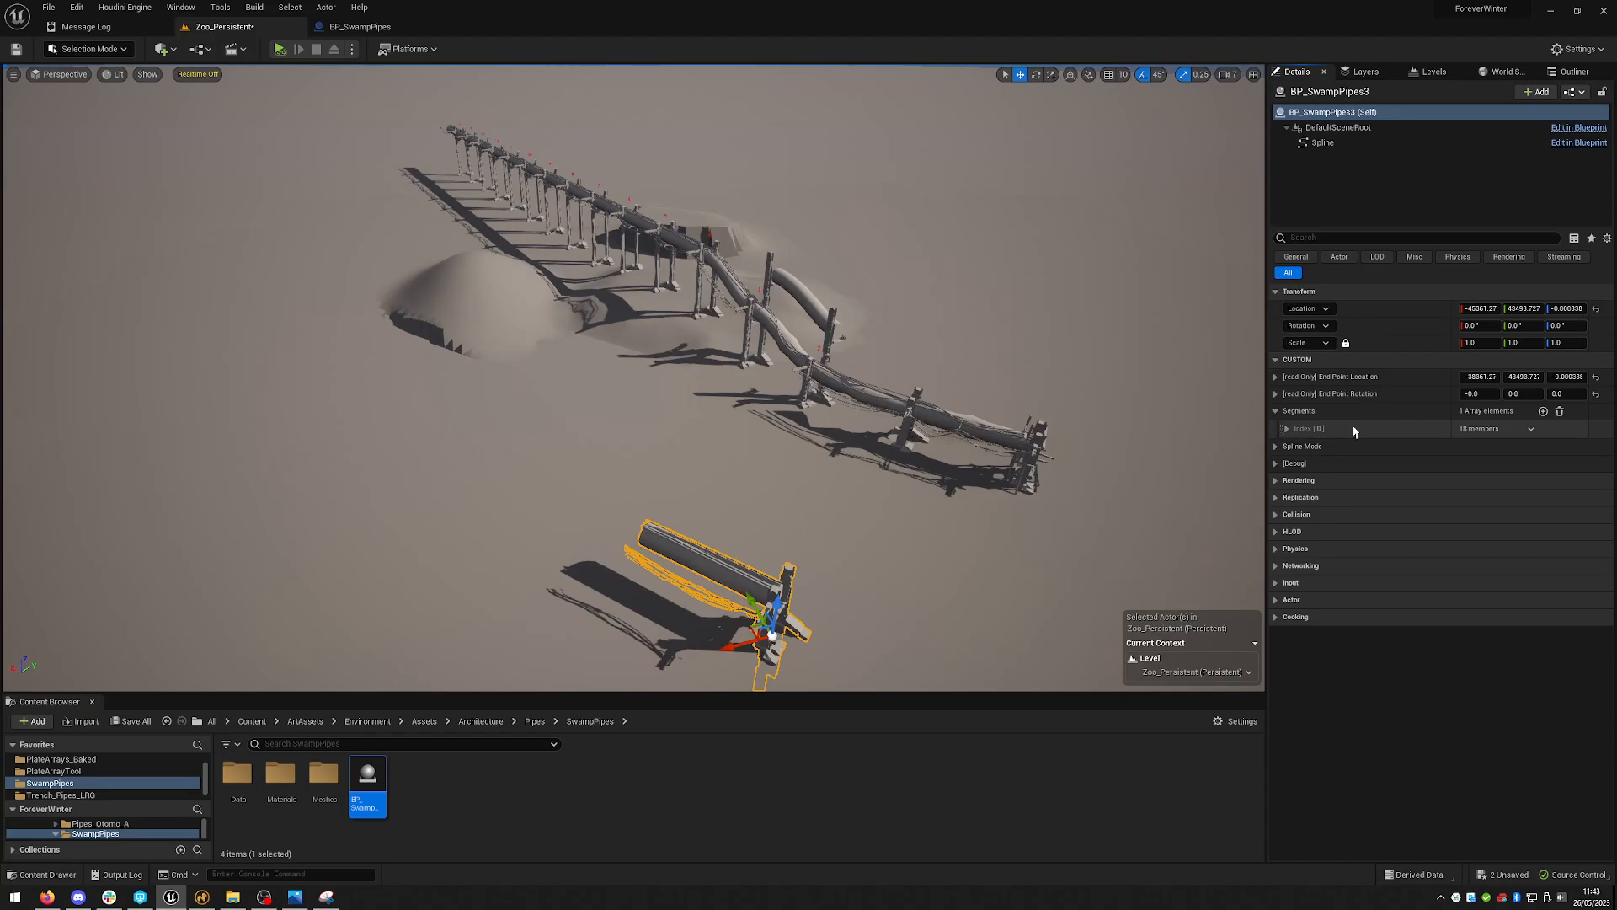
click(985, 424)
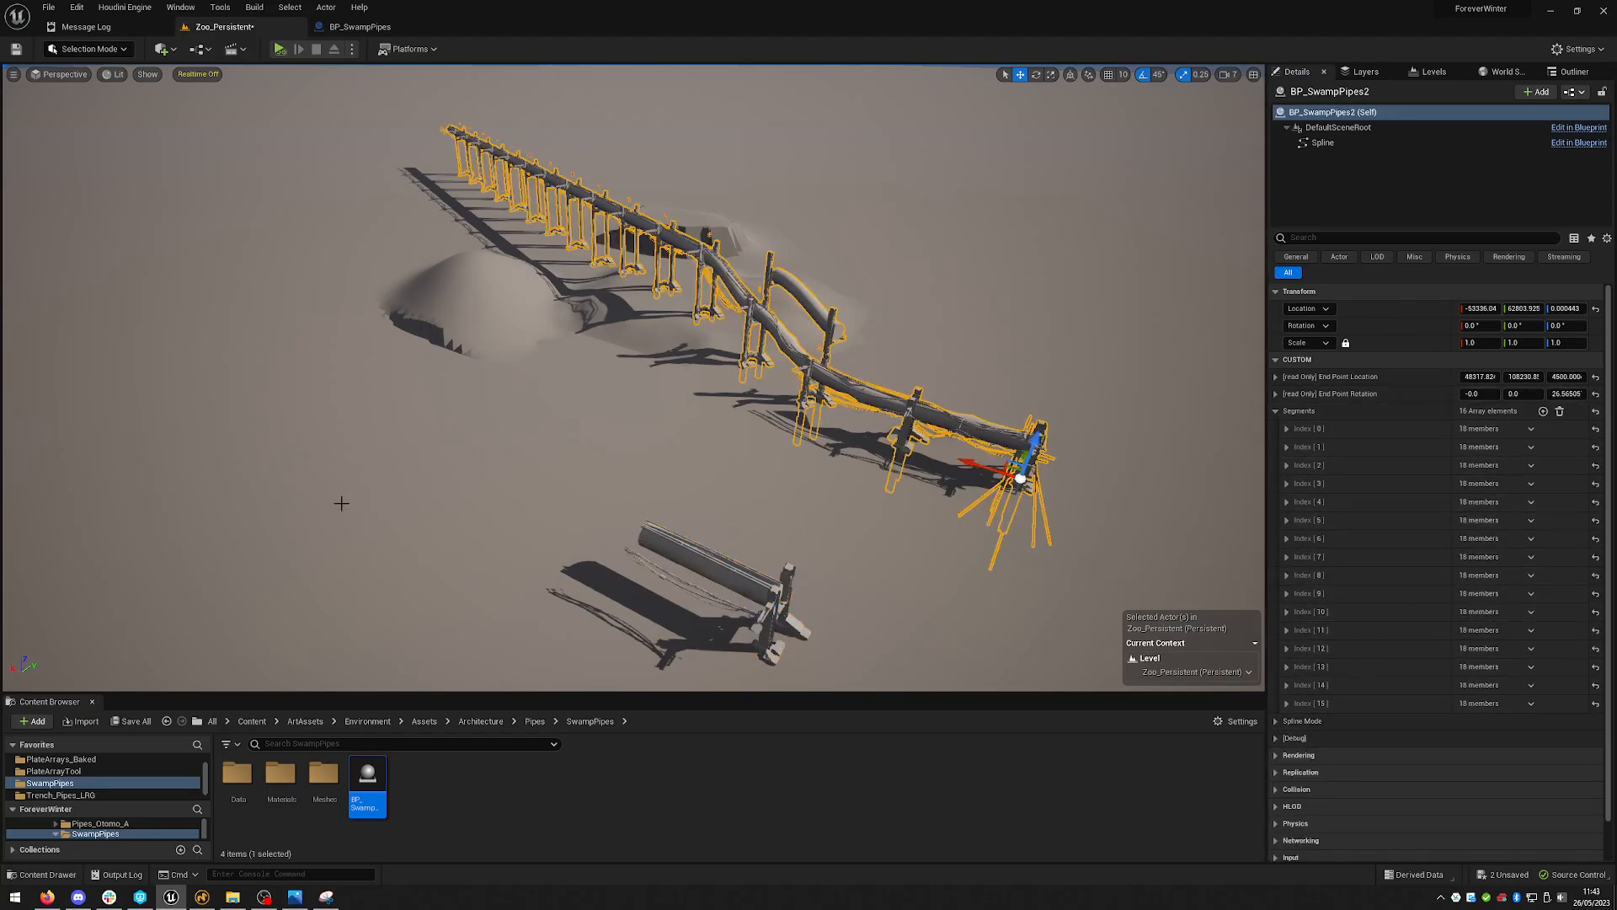
- Return to the blueprint and examine the remaining placement groups, the debug group and the Caps section of the Construction Script
click(362, 27)
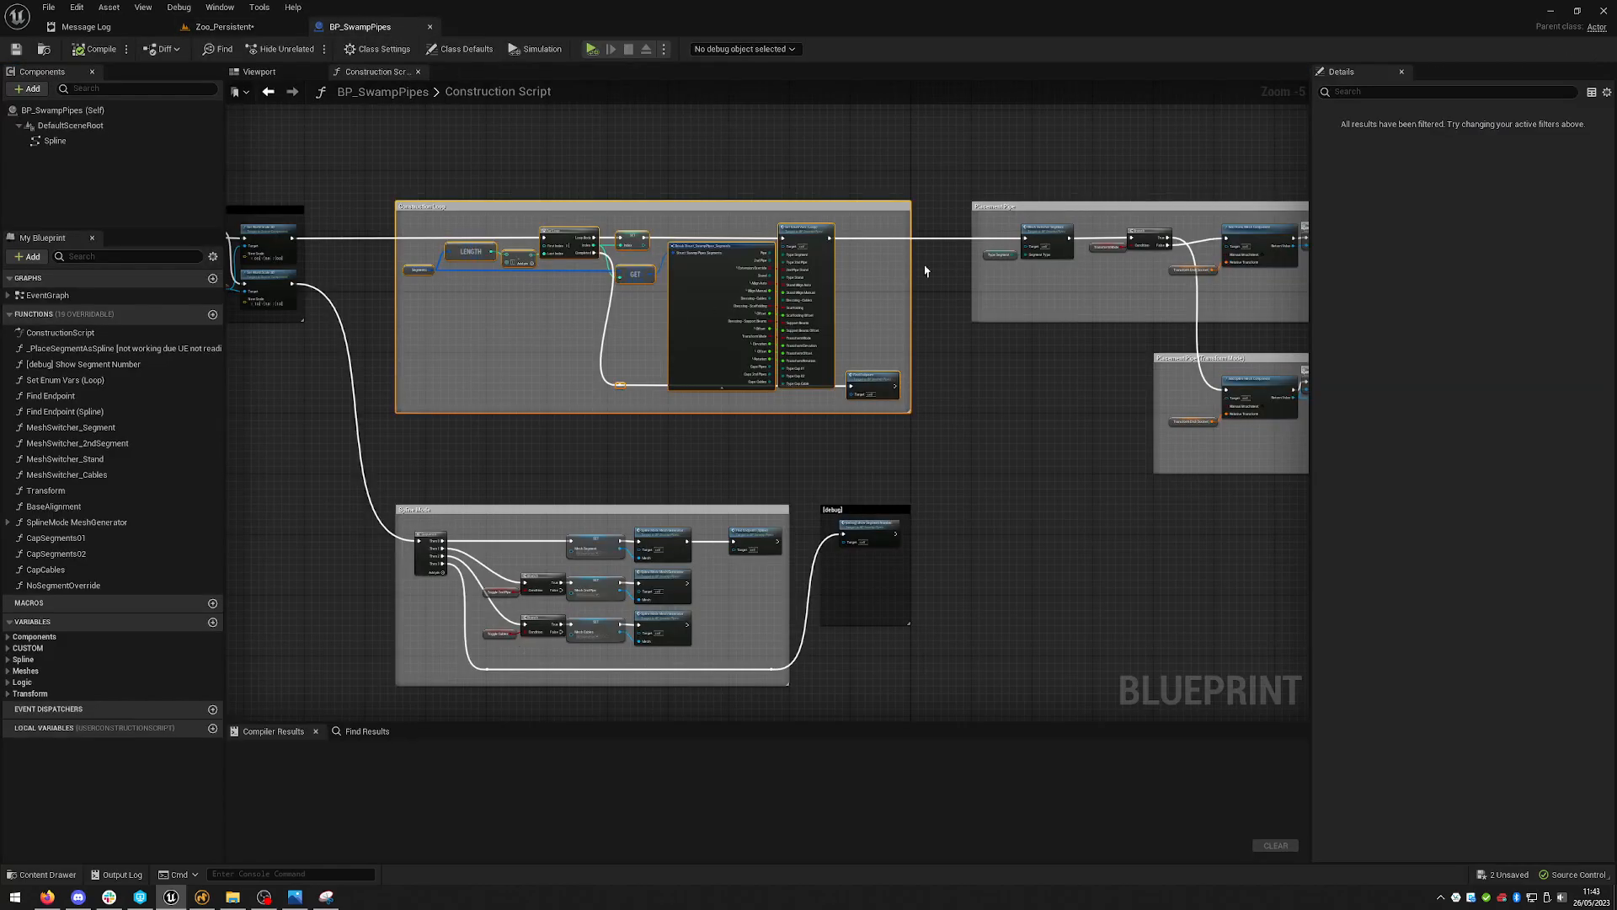
right_drag(883, 281, 705, 292)
right_drag(1055, 264, 670, 279)
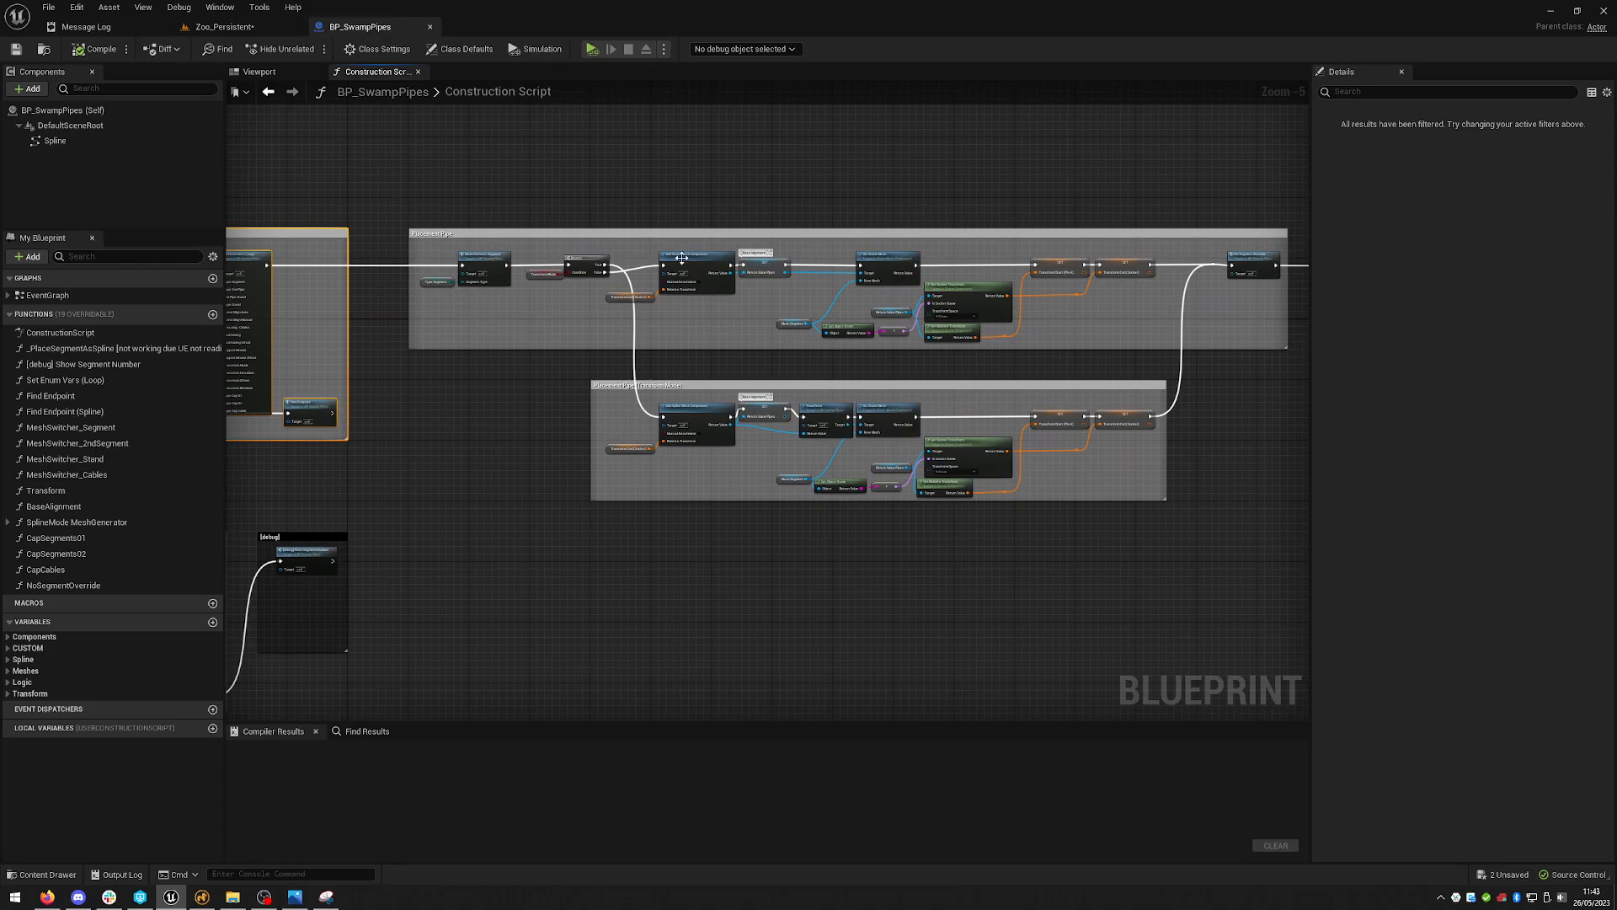
right_drag(825, 207, 743, 191)
drag(299, 187, 1223, 358)
right_drag(1175, 422, 697, 321)
click(697, 321)
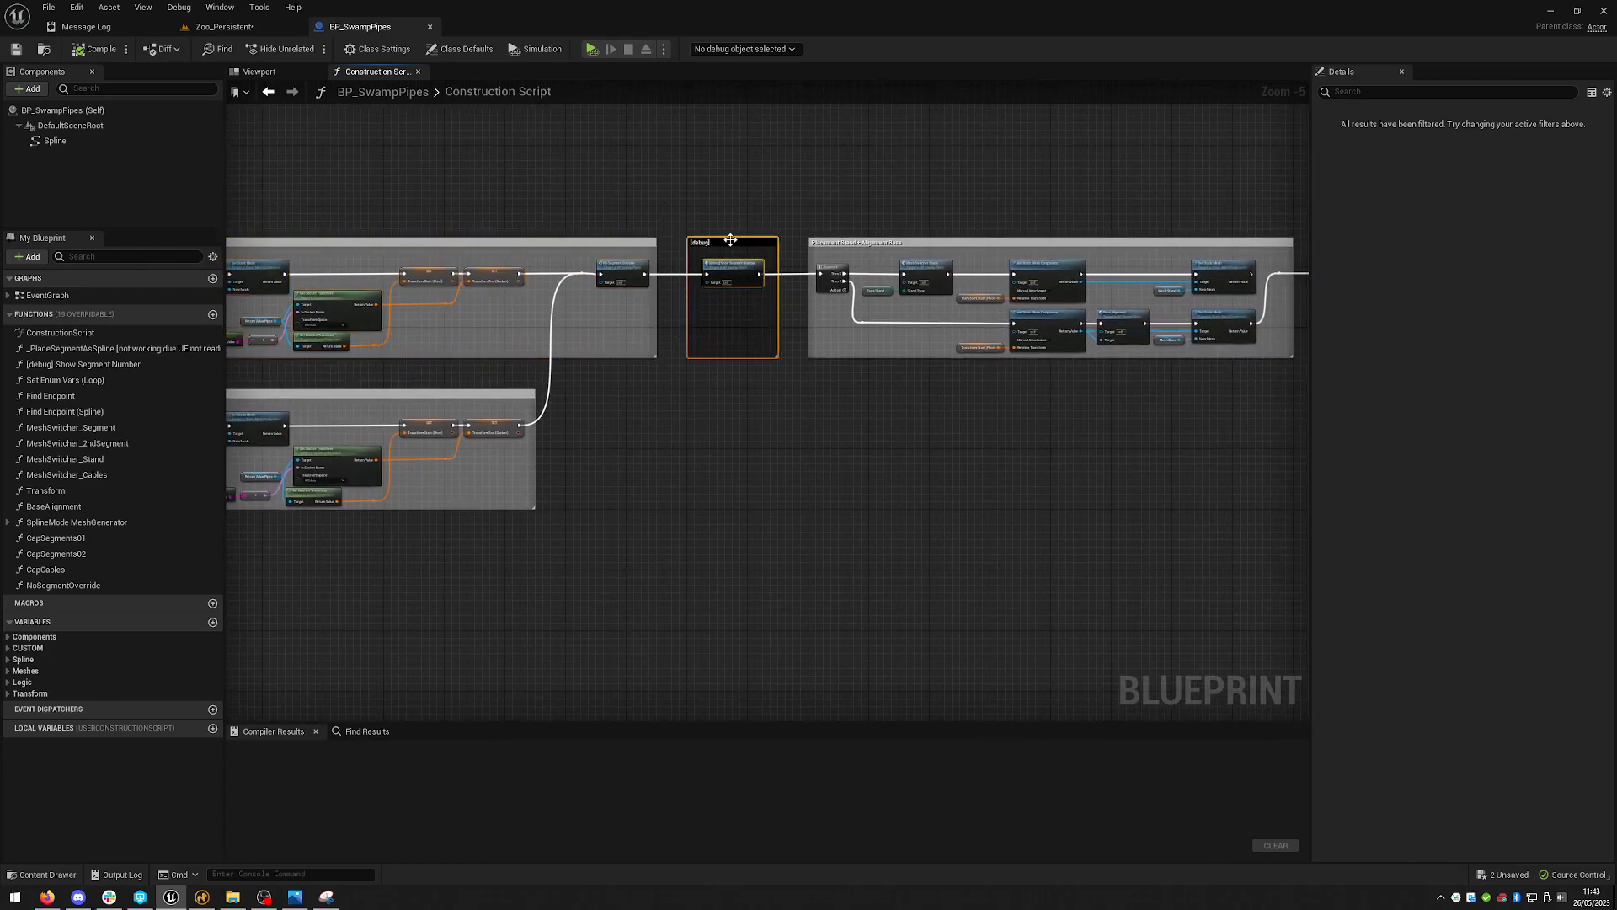
right_drag(1128, 490, 736, 502)
drag(413, 202, 912, 431)
right_drag(1027, 516, 553, 518)
drag(461, 198, 1098, 390)
drag(762, 194, 1082, 346)
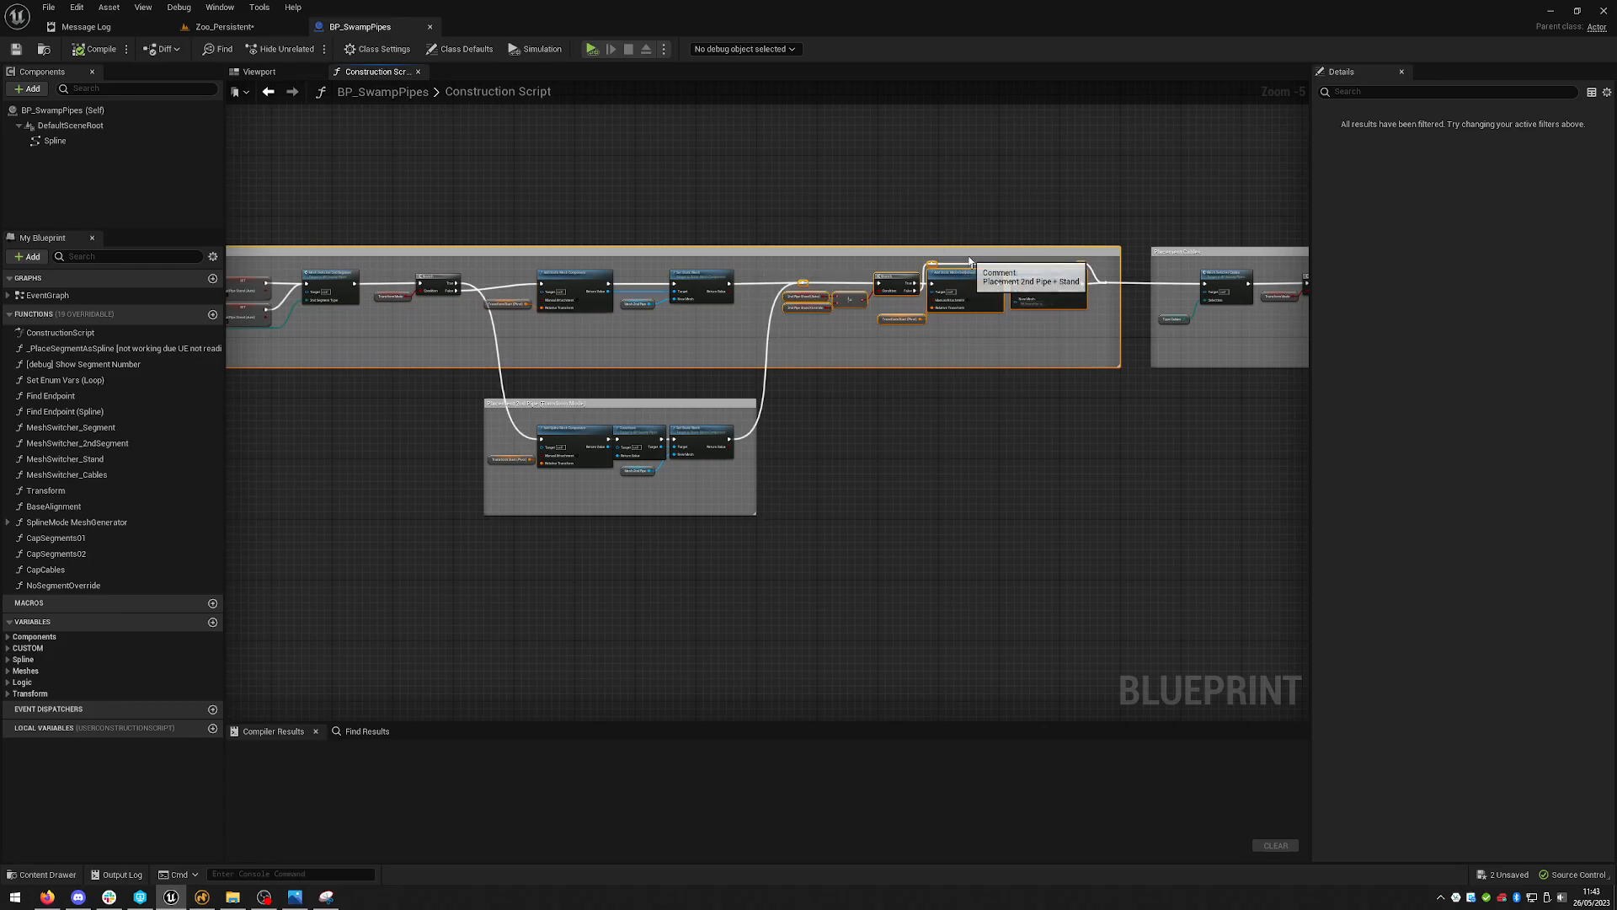
right_drag(973, 242, 748, 287)
drag(544, 224, 1043, 384)
right_drag(1144, 449, 552, 429)
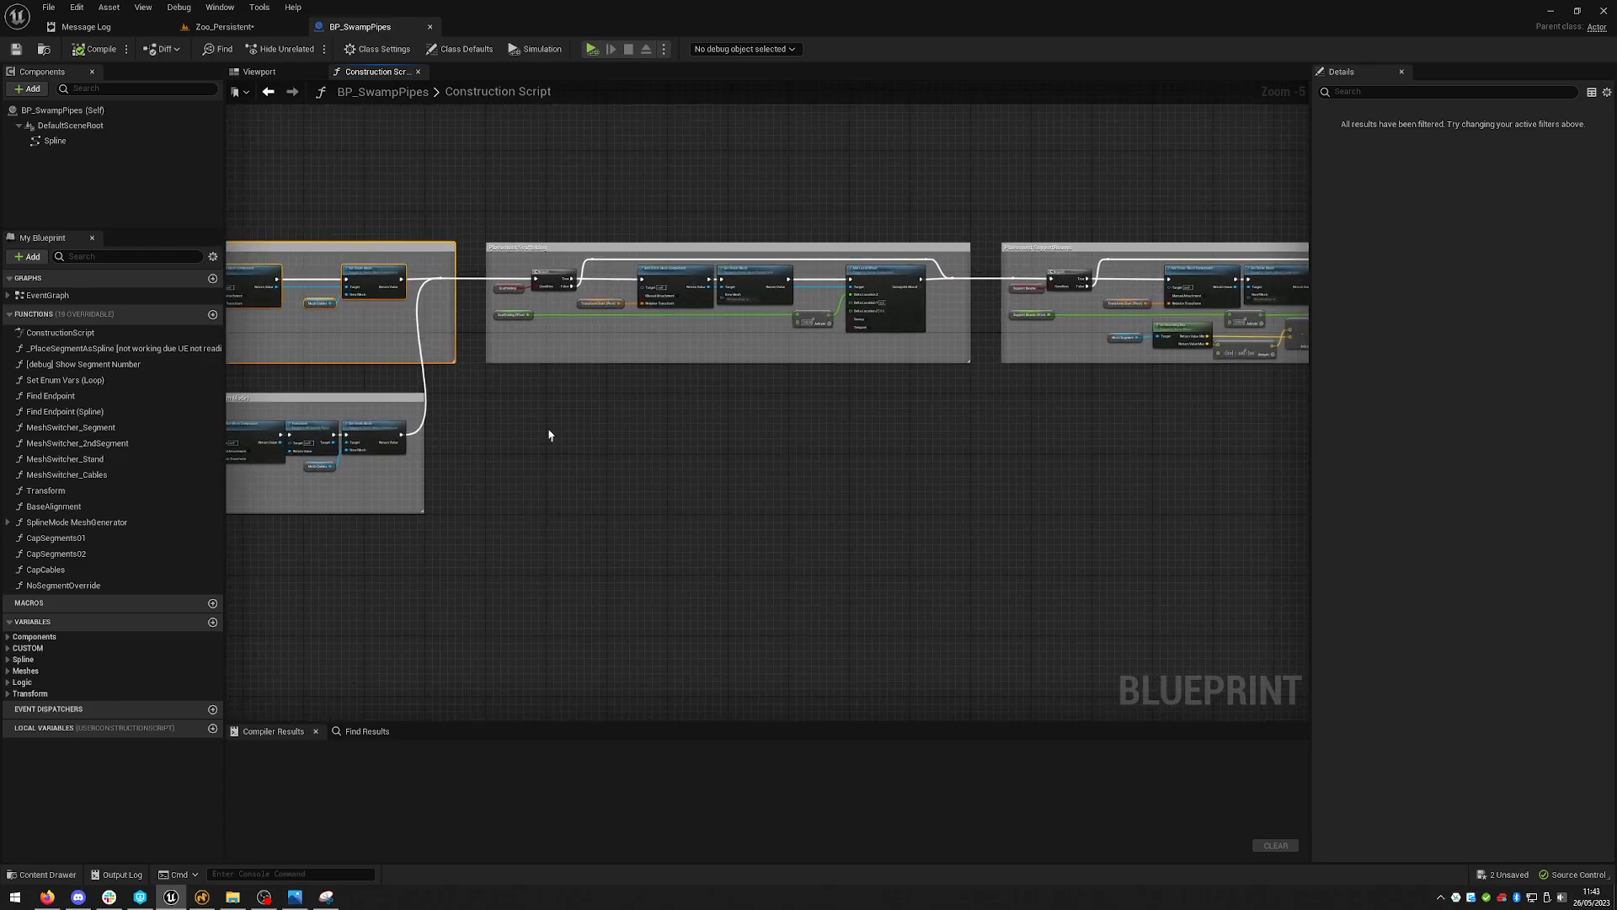
drag(464, 189, 969, 436)
right_drag(1046, 501, 631, 478)
drag(573, 155, 1077, 440)
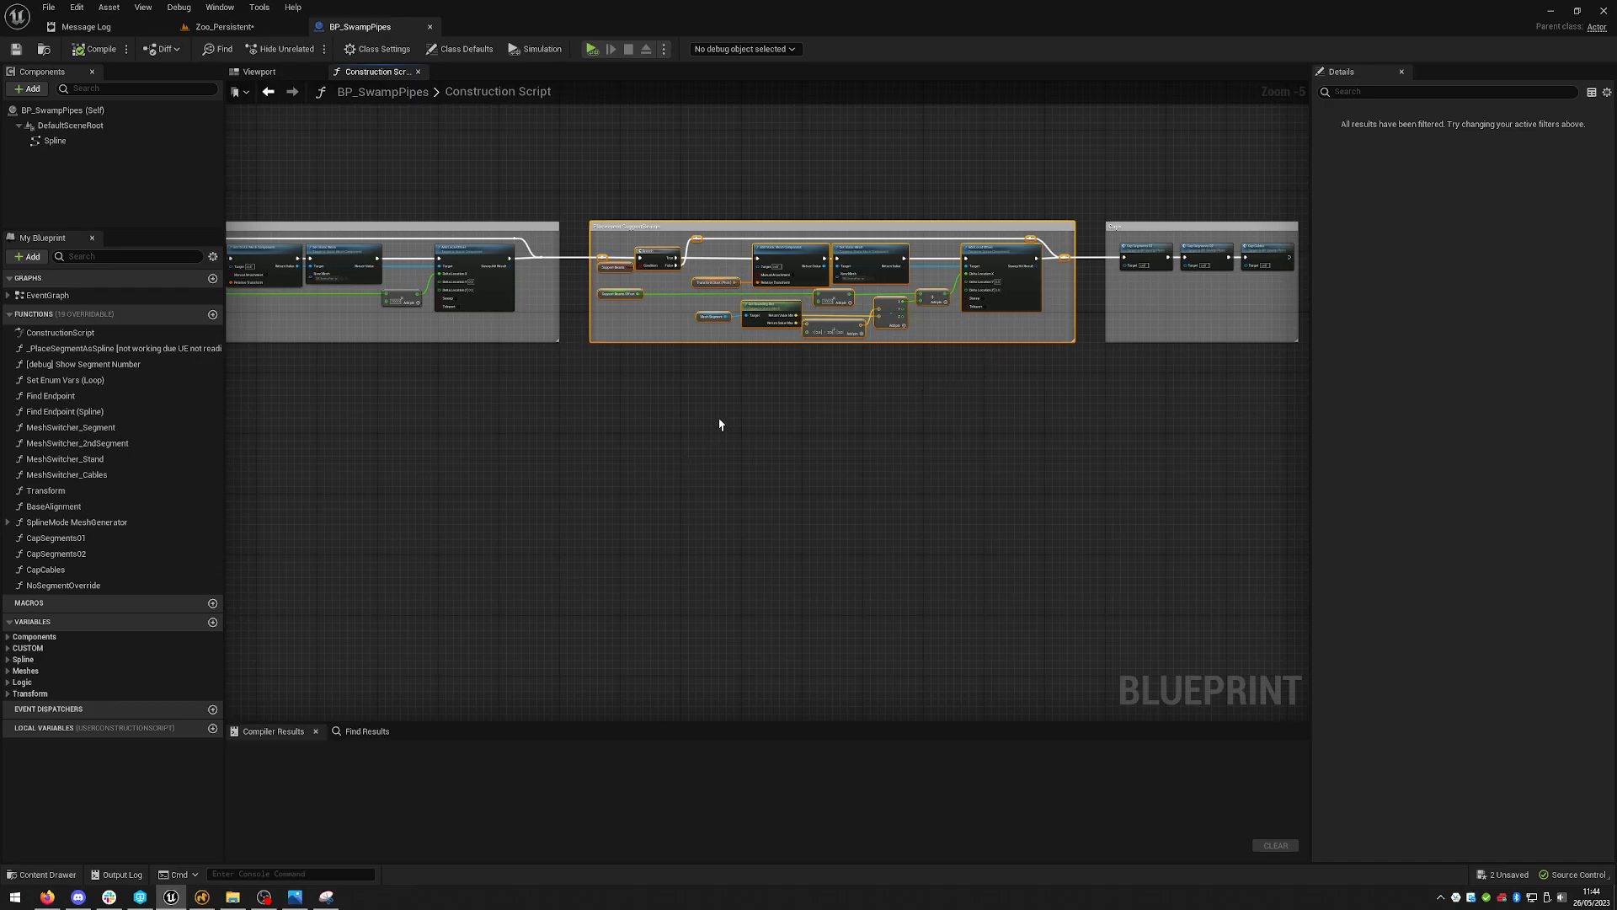
right_drag(977, 373, 674, 390)
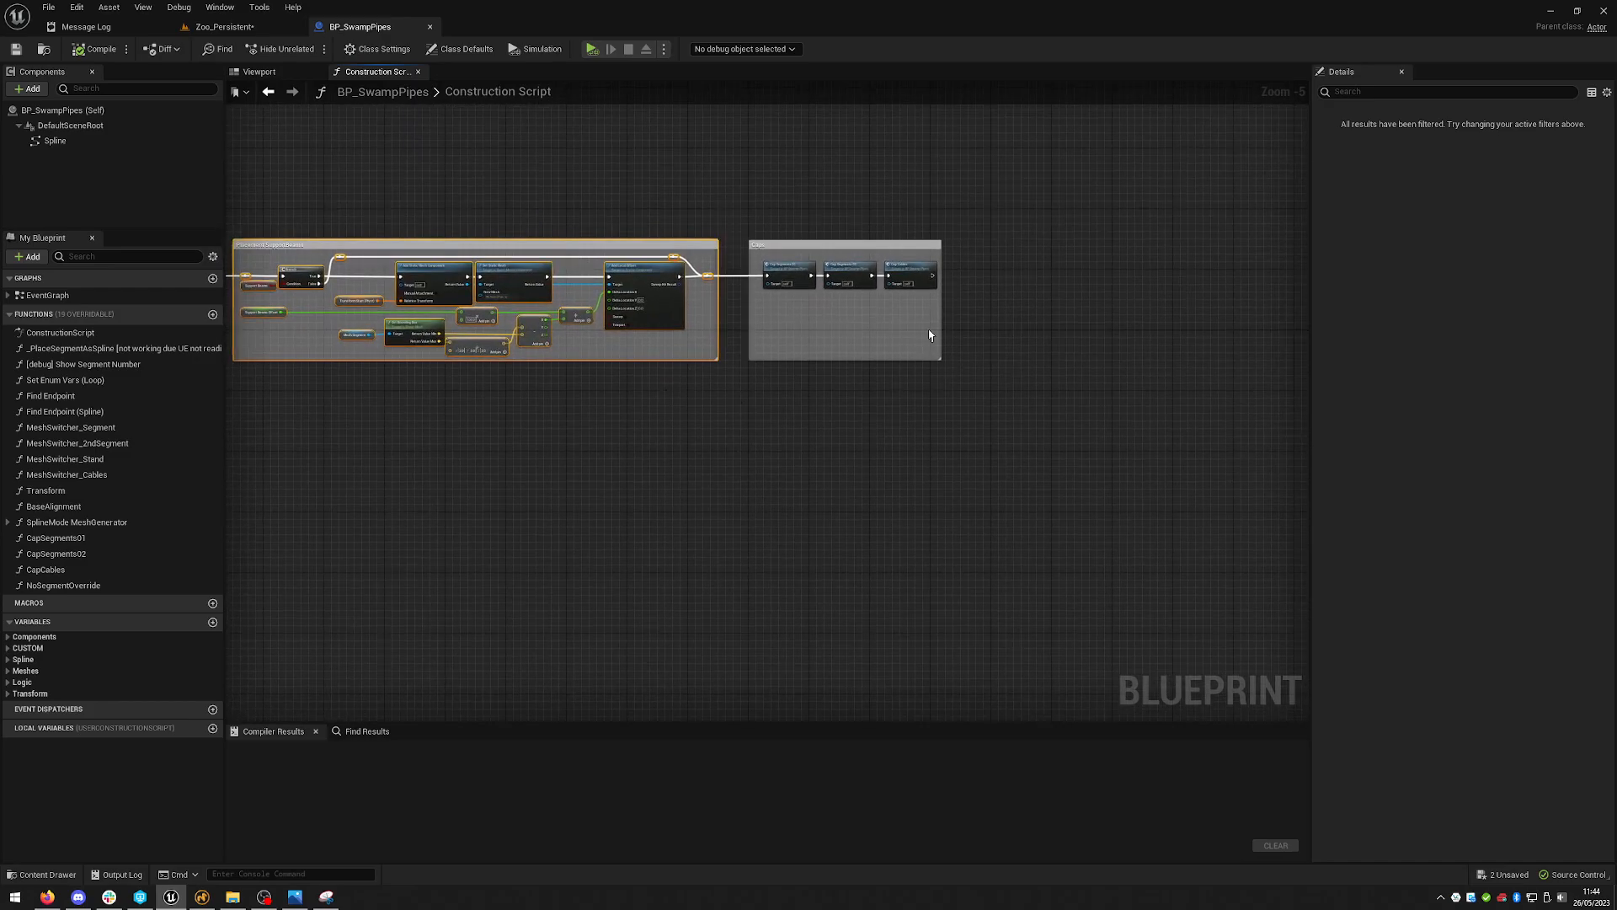
scroll(930, 332, up, 4)
drag(581, 229, 1077, 457)
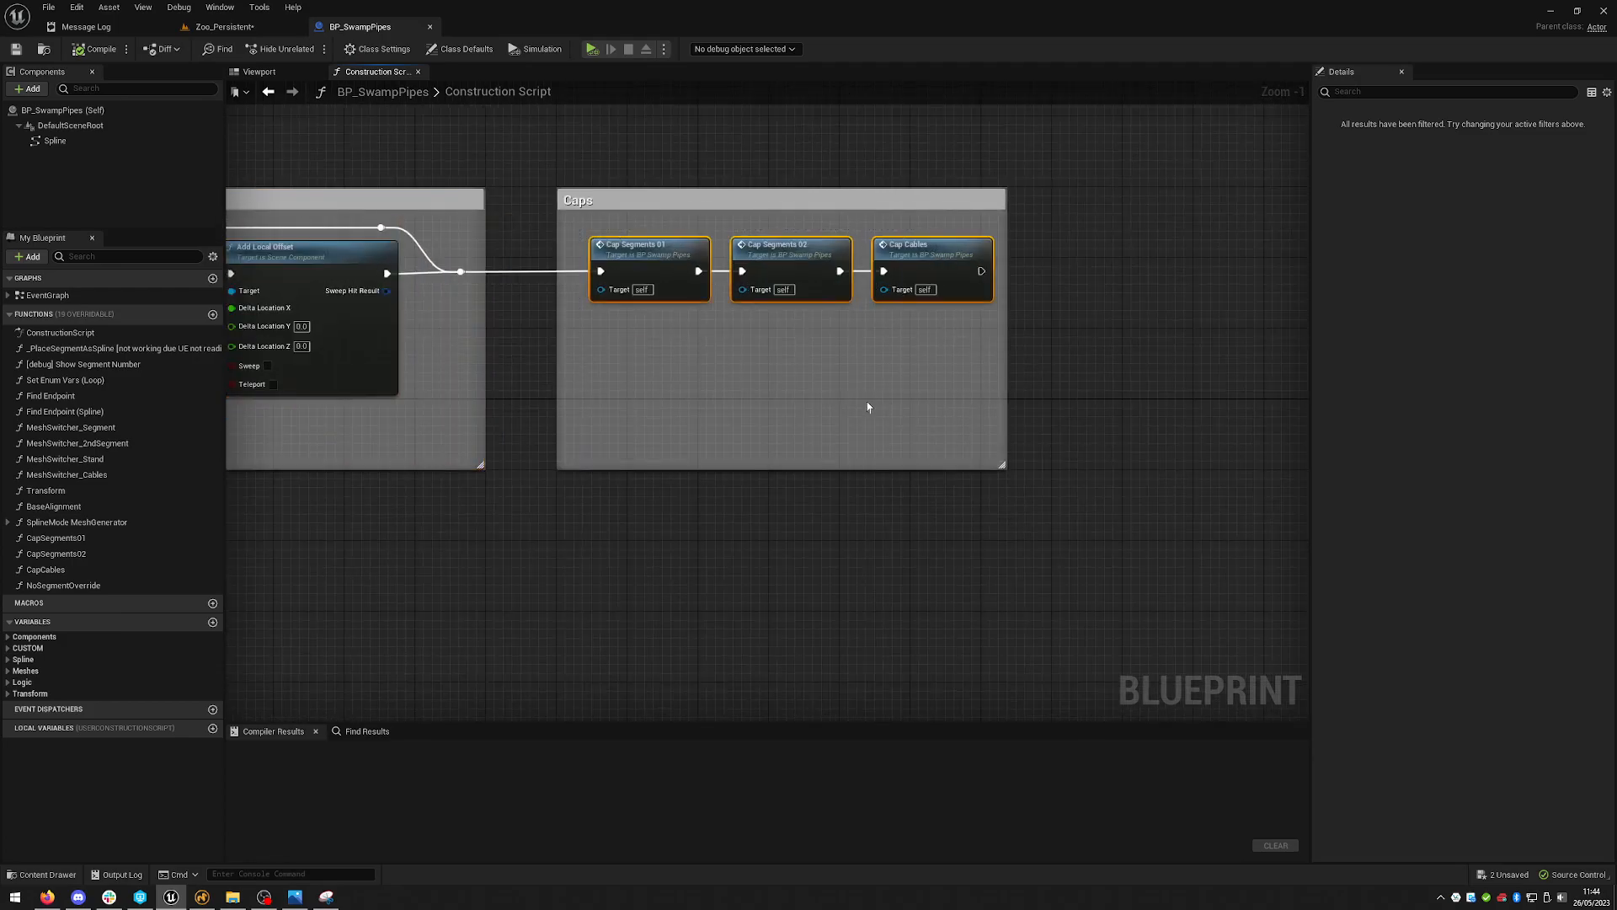
click(841, 166)
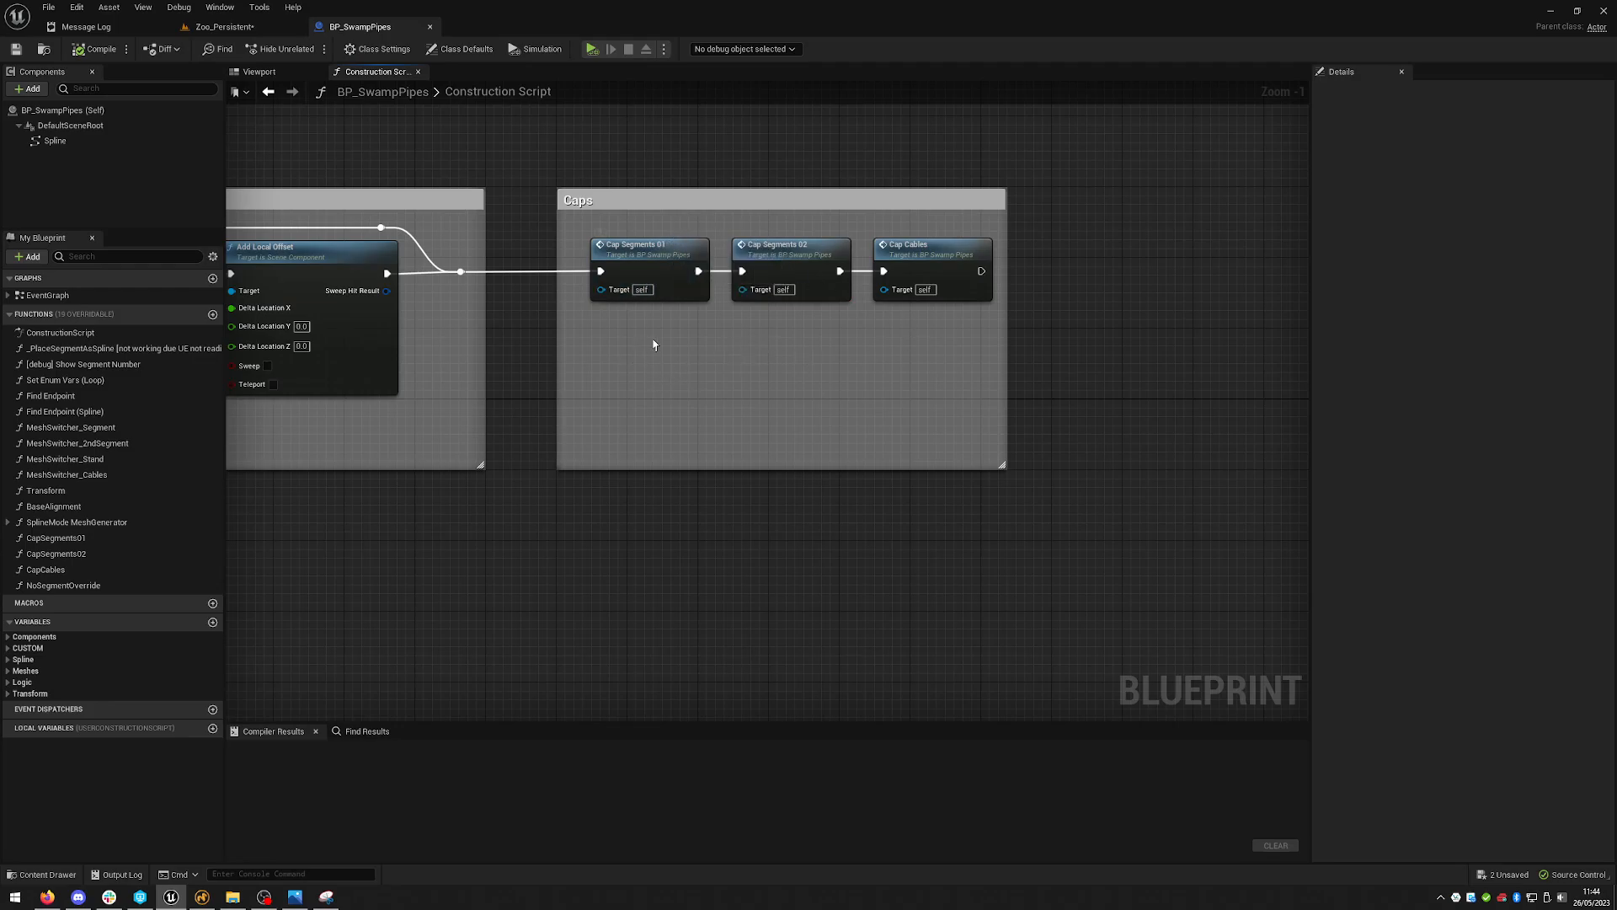
right_drag(578, 360, 977, 359)
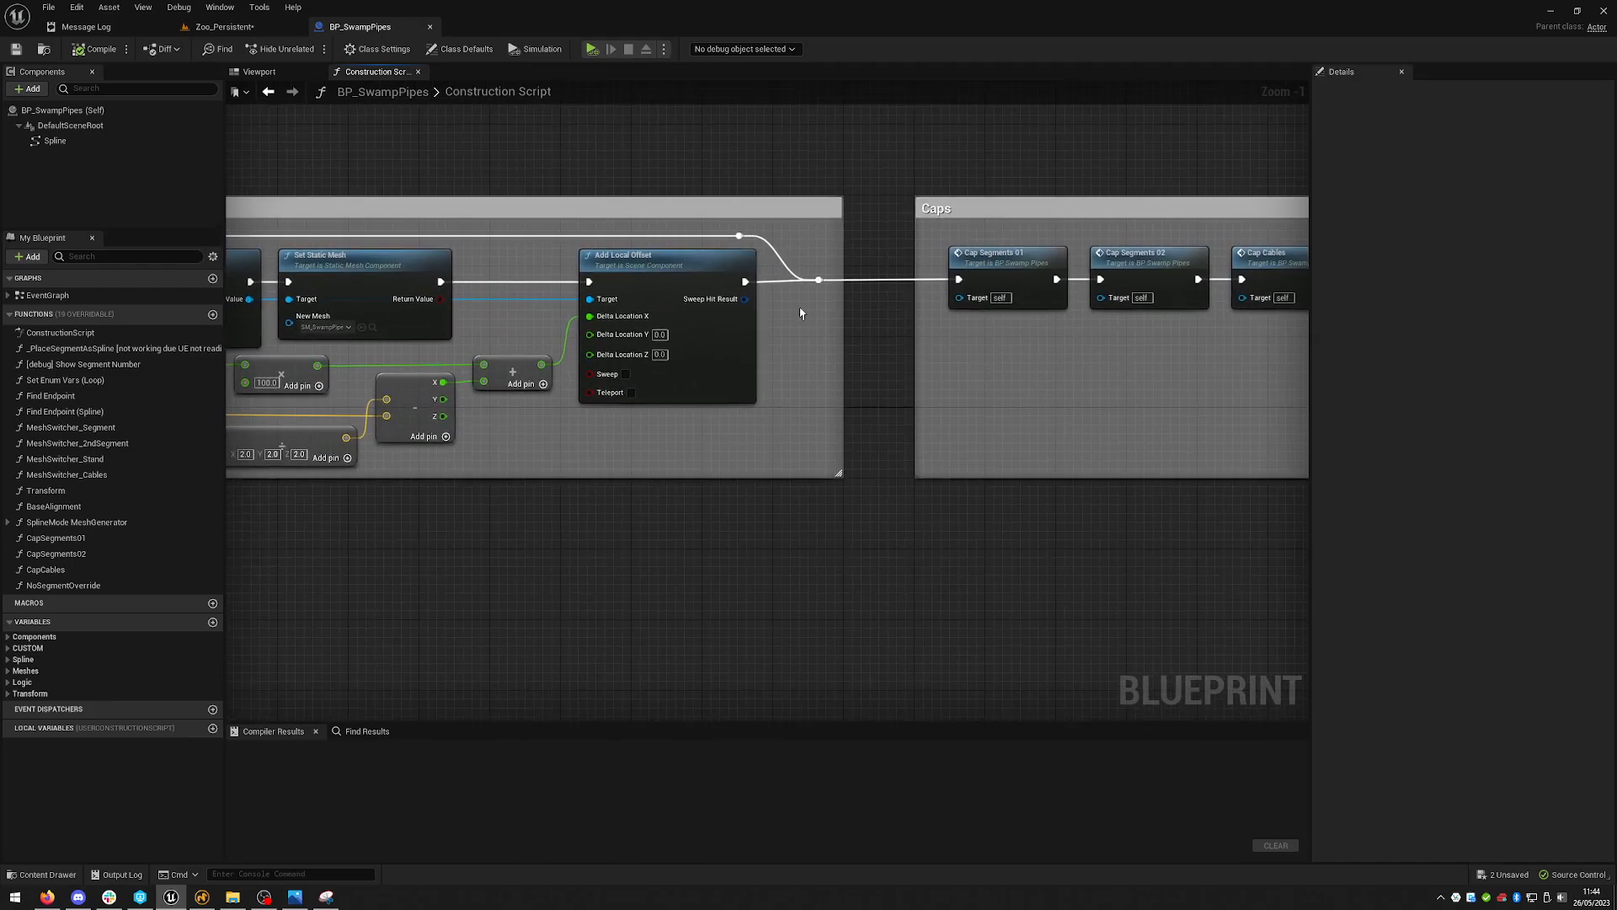
click(721, 301)
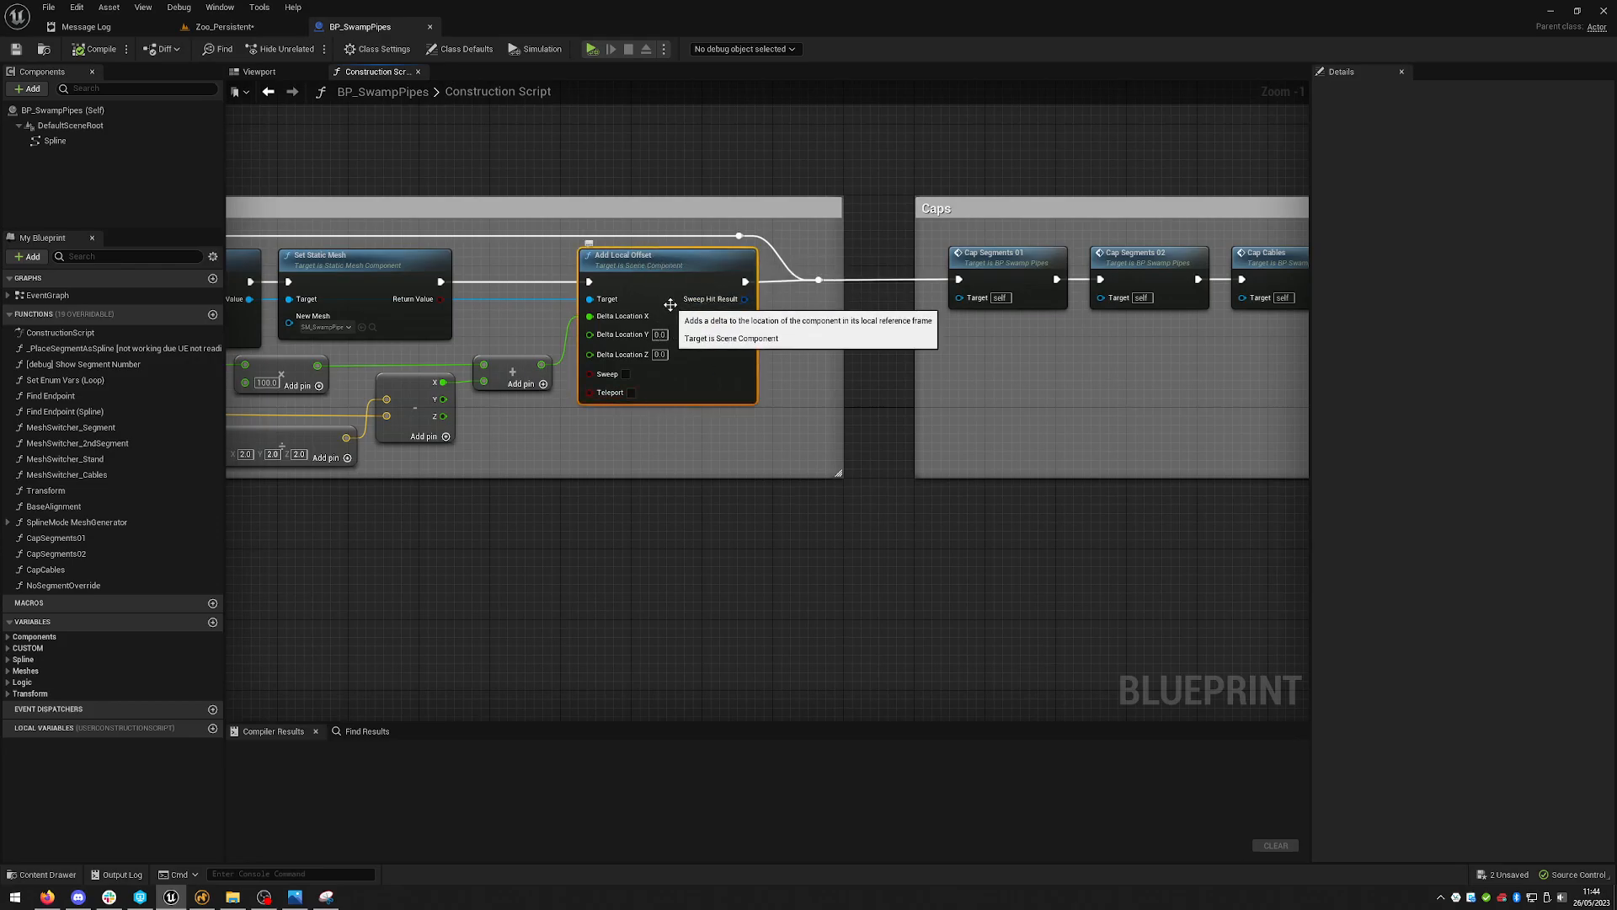
right_drag(826, 355, 639, 358)
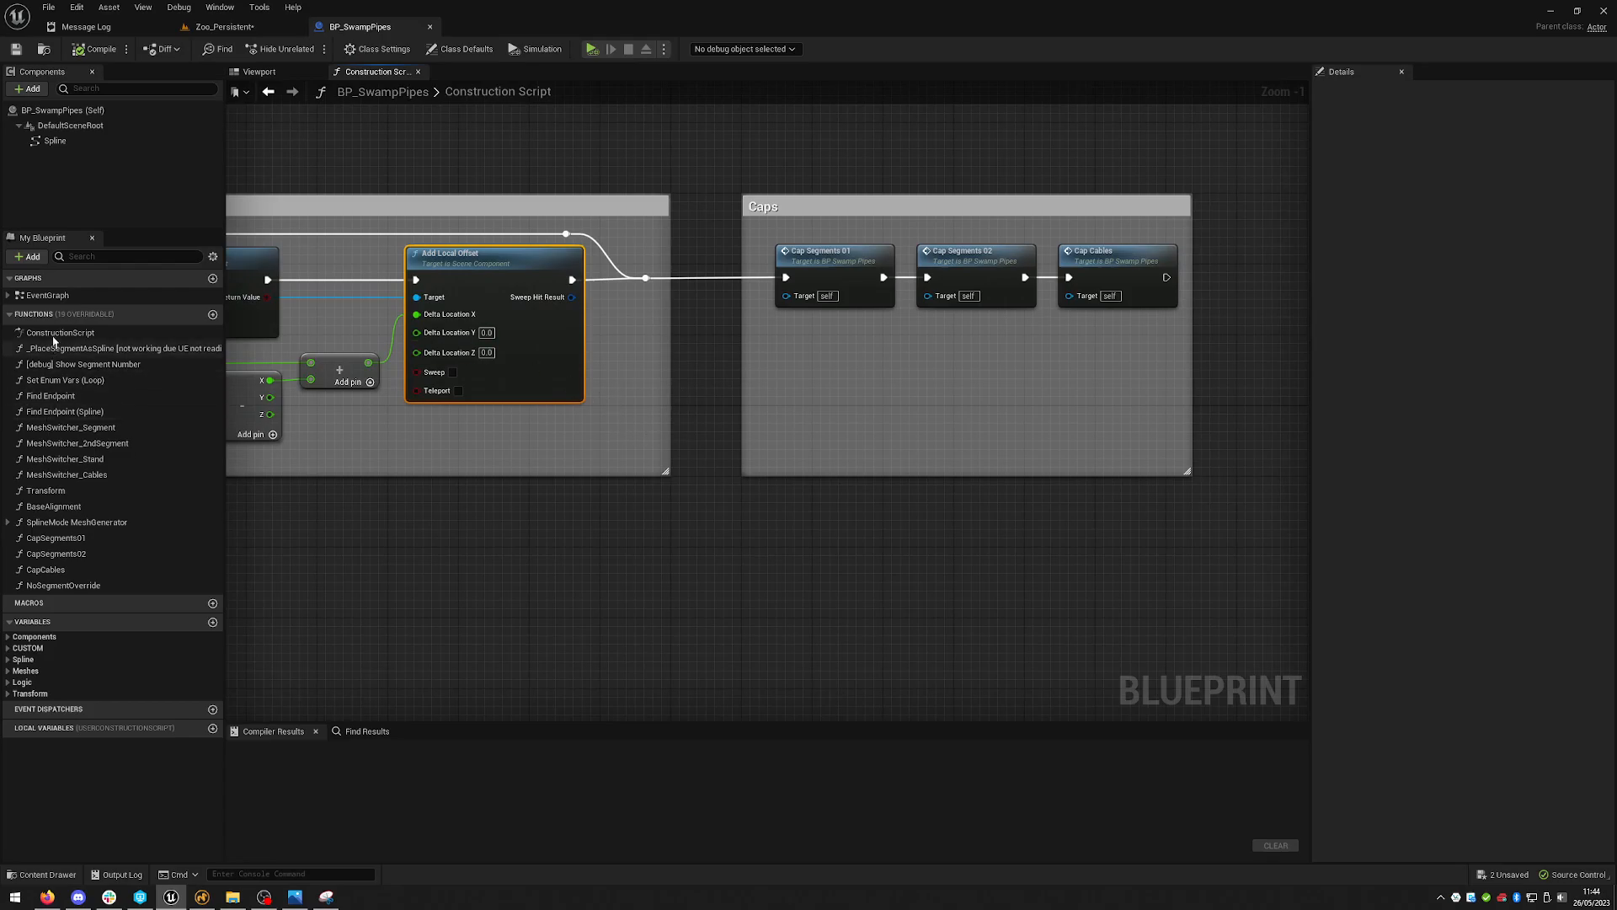
- Open the Cap Segments 01 function from the Caps section and examine its node graph
double_click(828, 257)
drag(397, 260, 1221, 523)
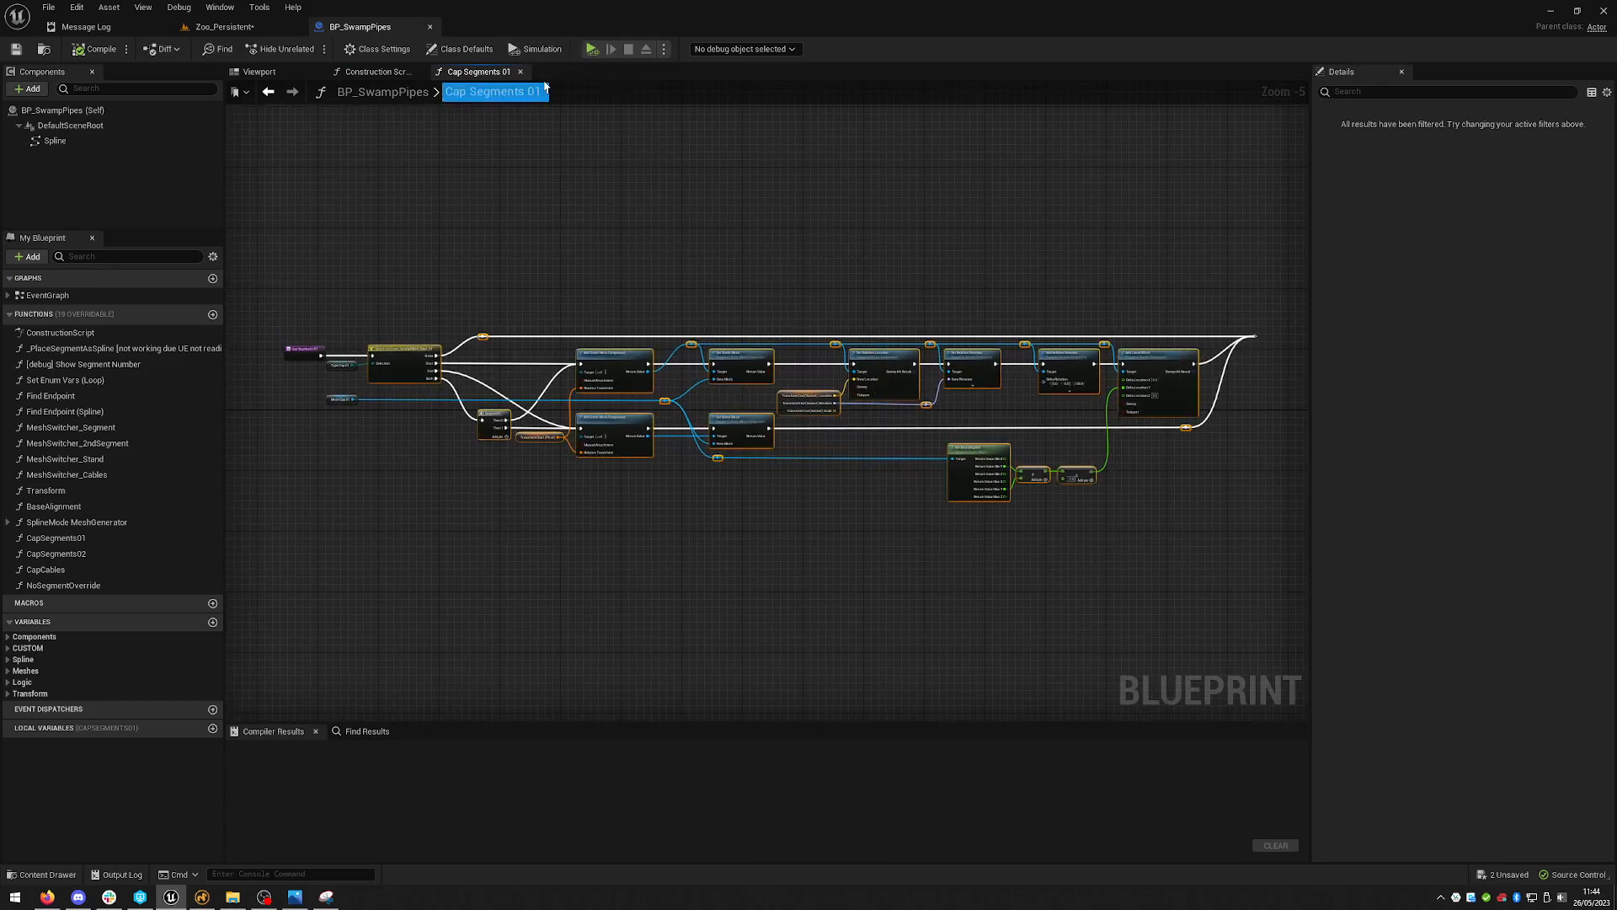
click(521, 72)
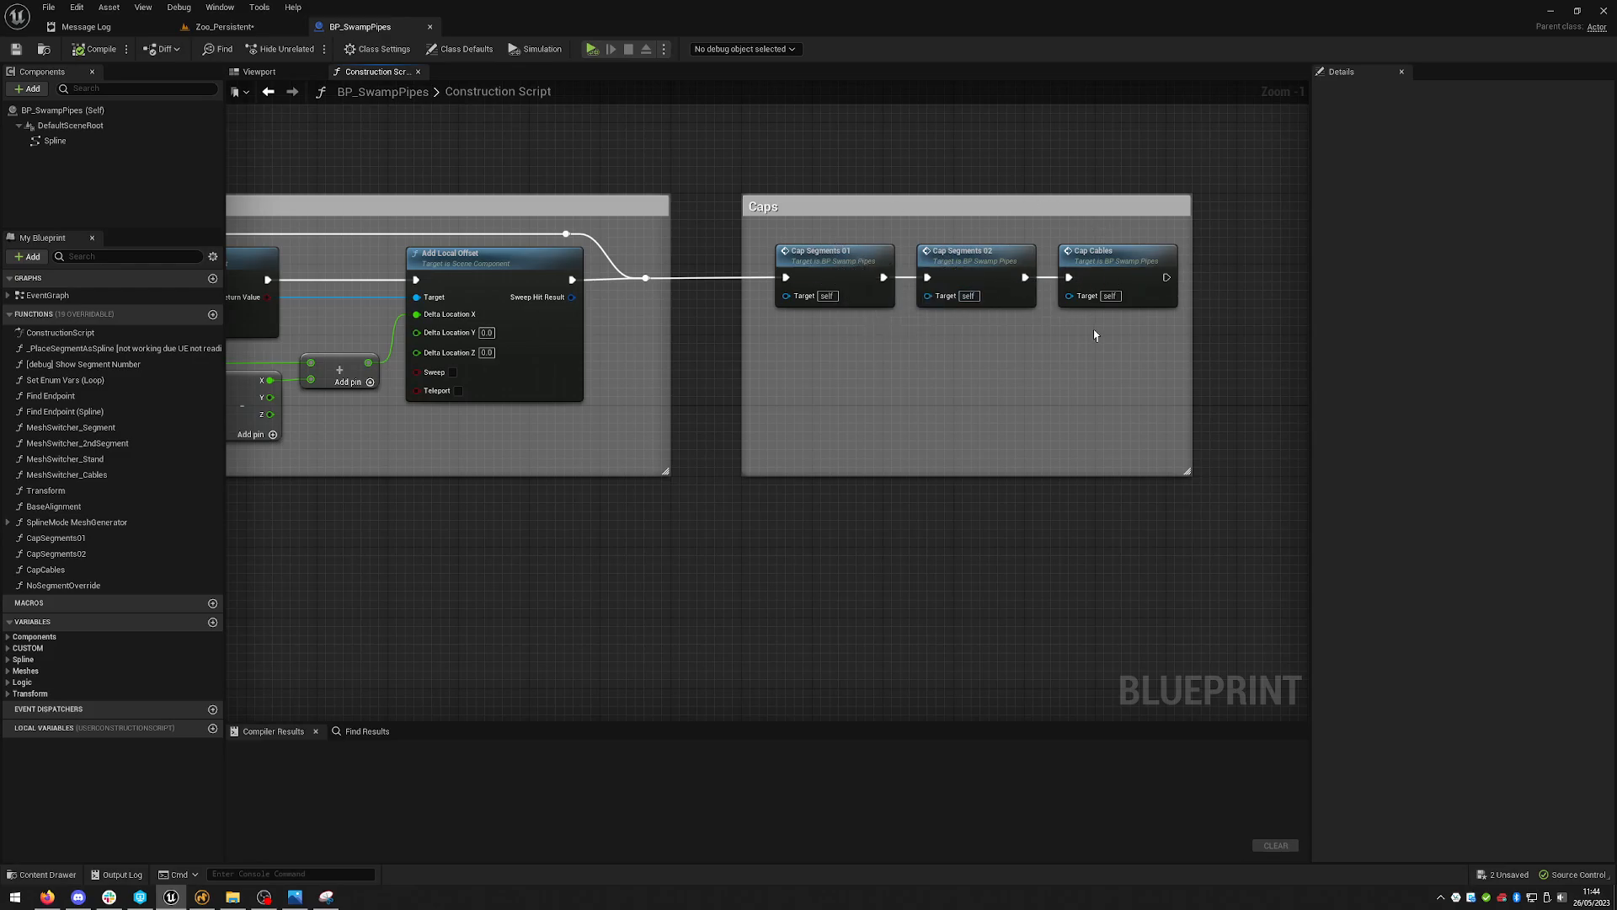
scroll(1015, 397, down, 5)
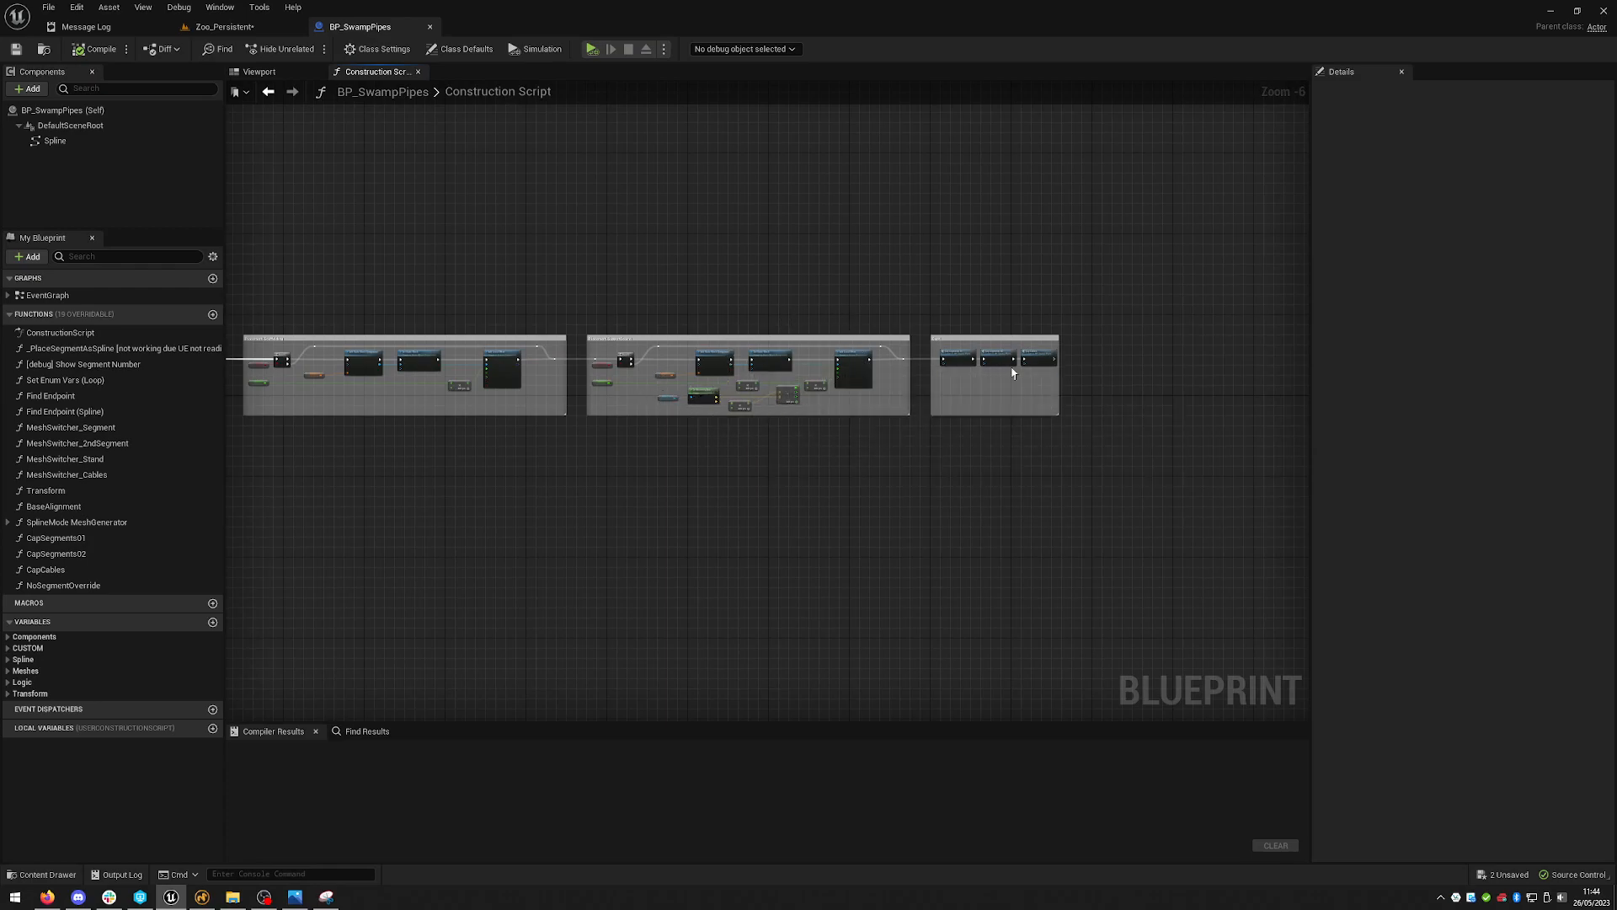
scroll(1015, 375, up, 6)
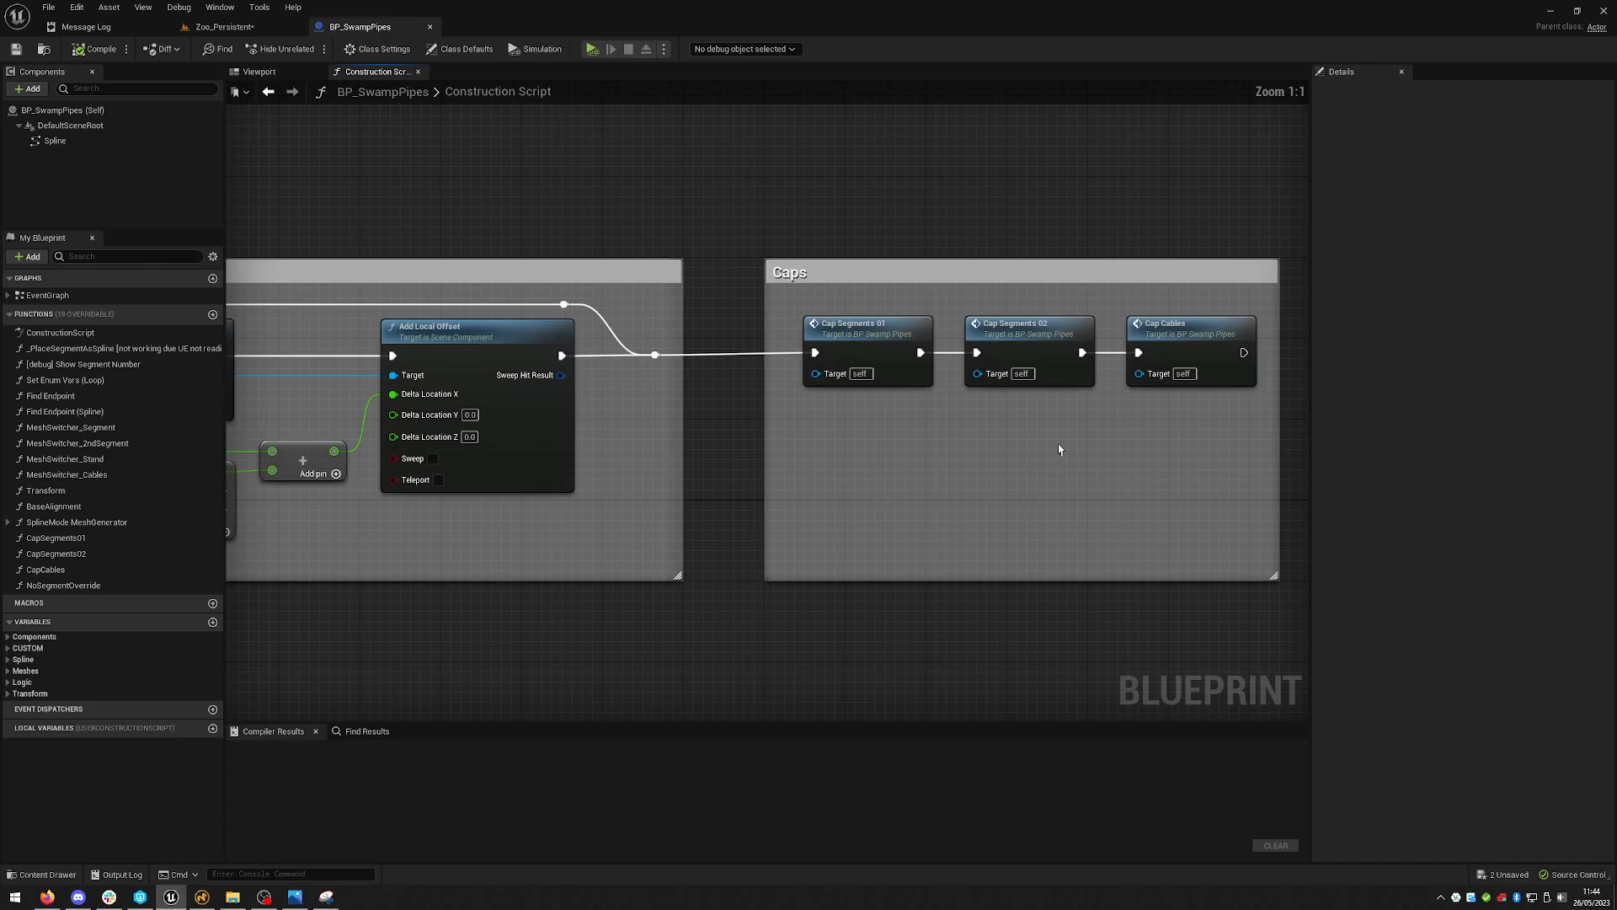
double_click(870, 330)
scroll(351, 426, up, 6)
drag(353, 437, 429, 289)
scroll(911, 422, down, 7)
right_drag(935, 383, 646, 365)
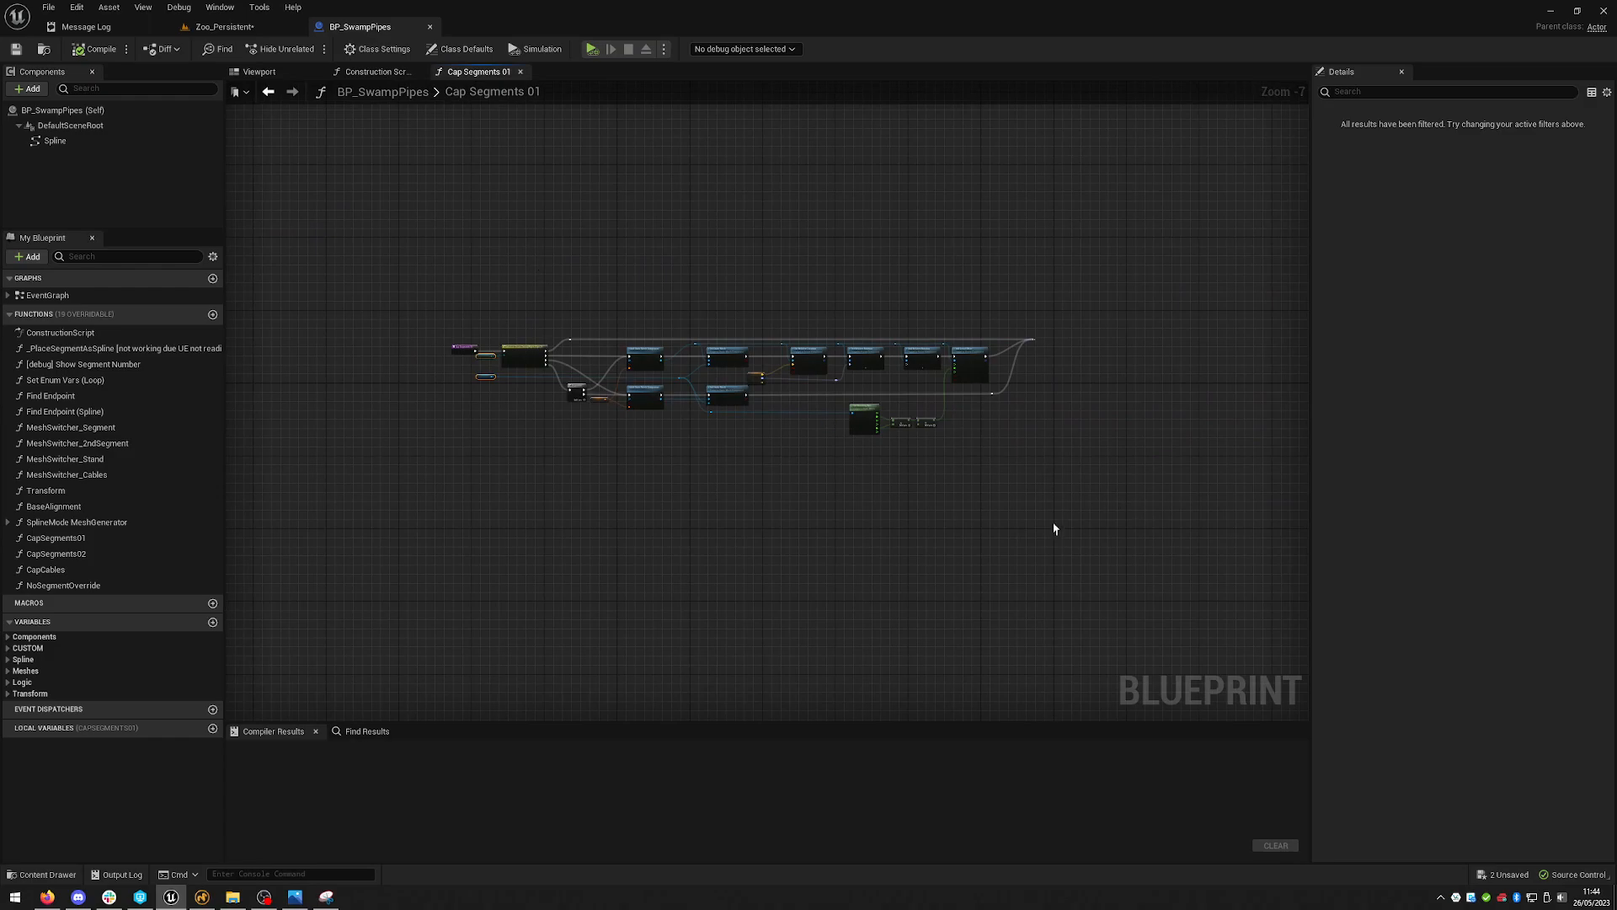
click(393, 72)
right_drag(621, 201, 542, 241)
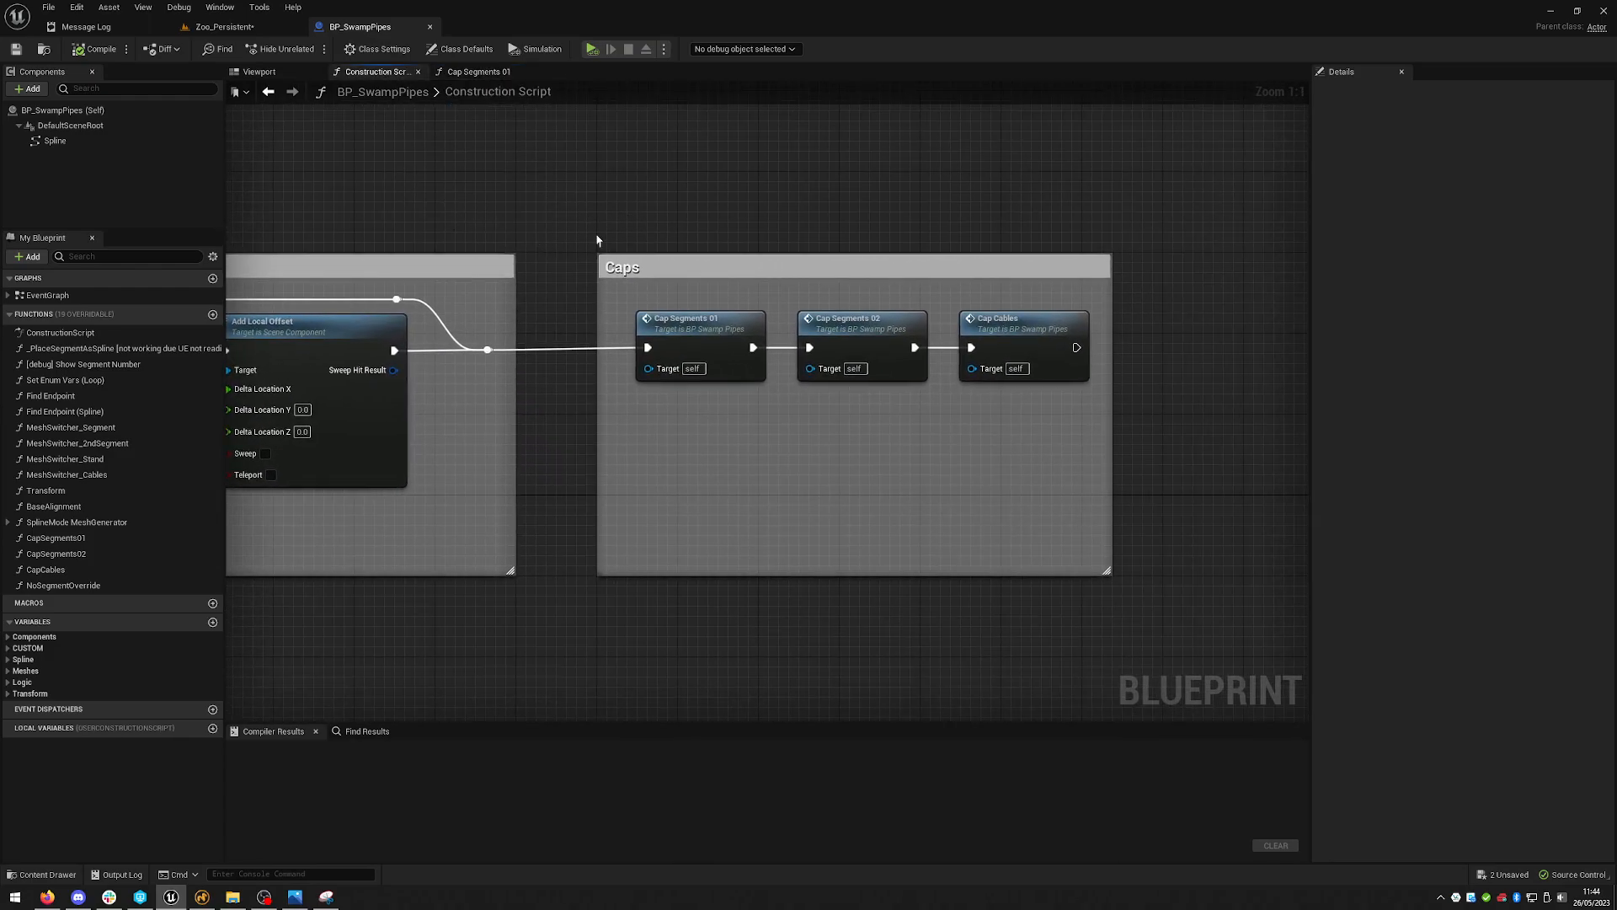
click(704, 331)
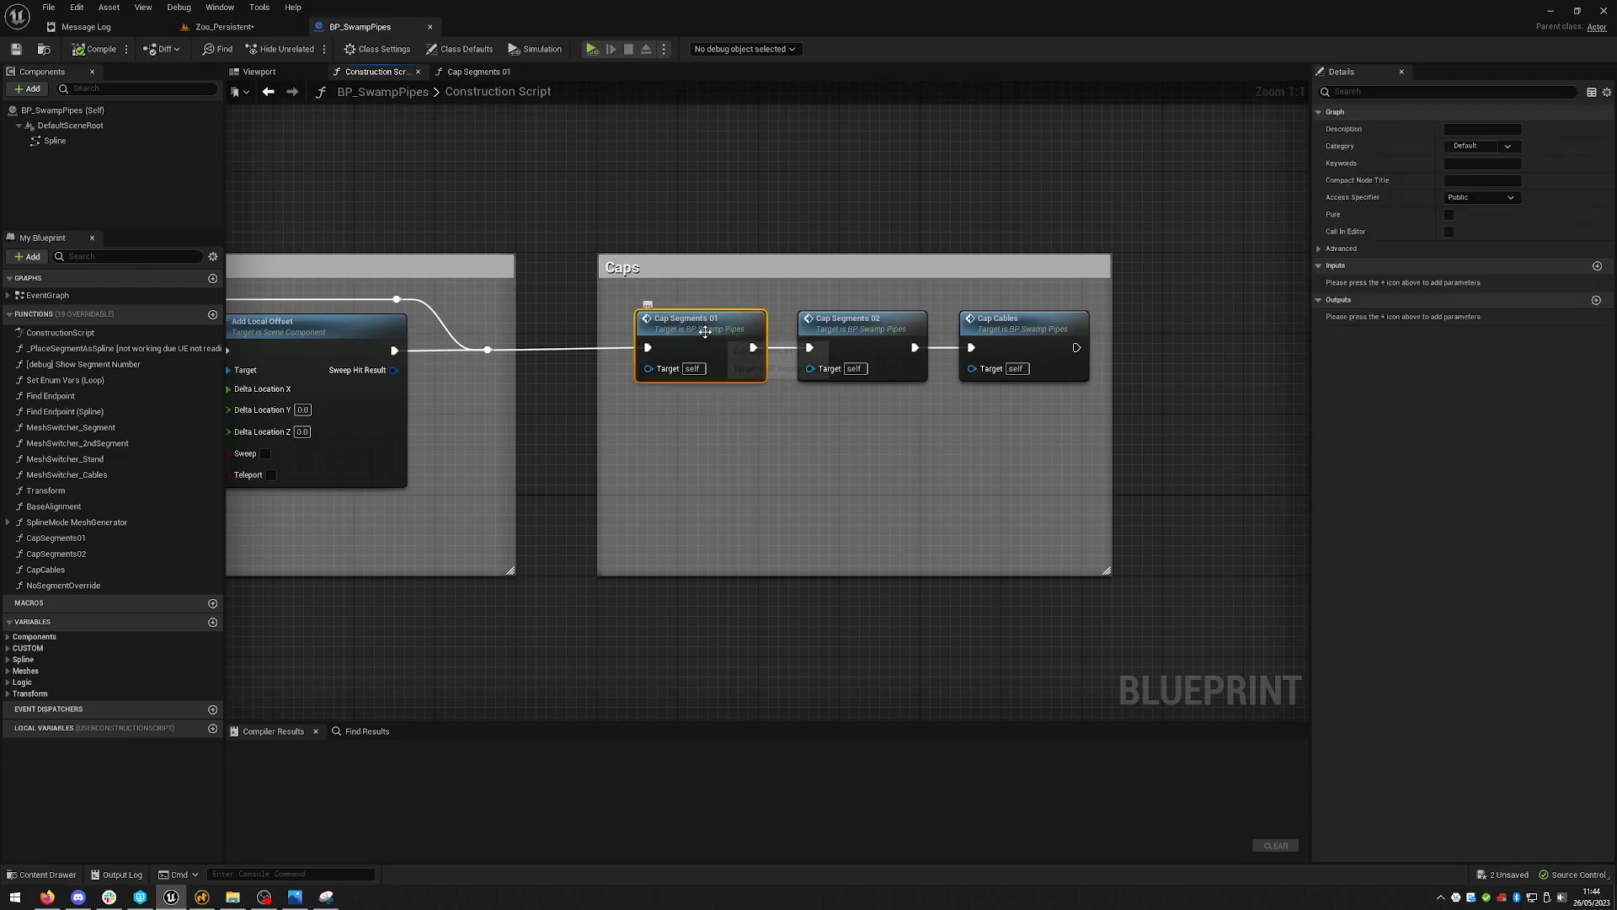
double_click(705, 331)
scroll(903, 418, up, 7)
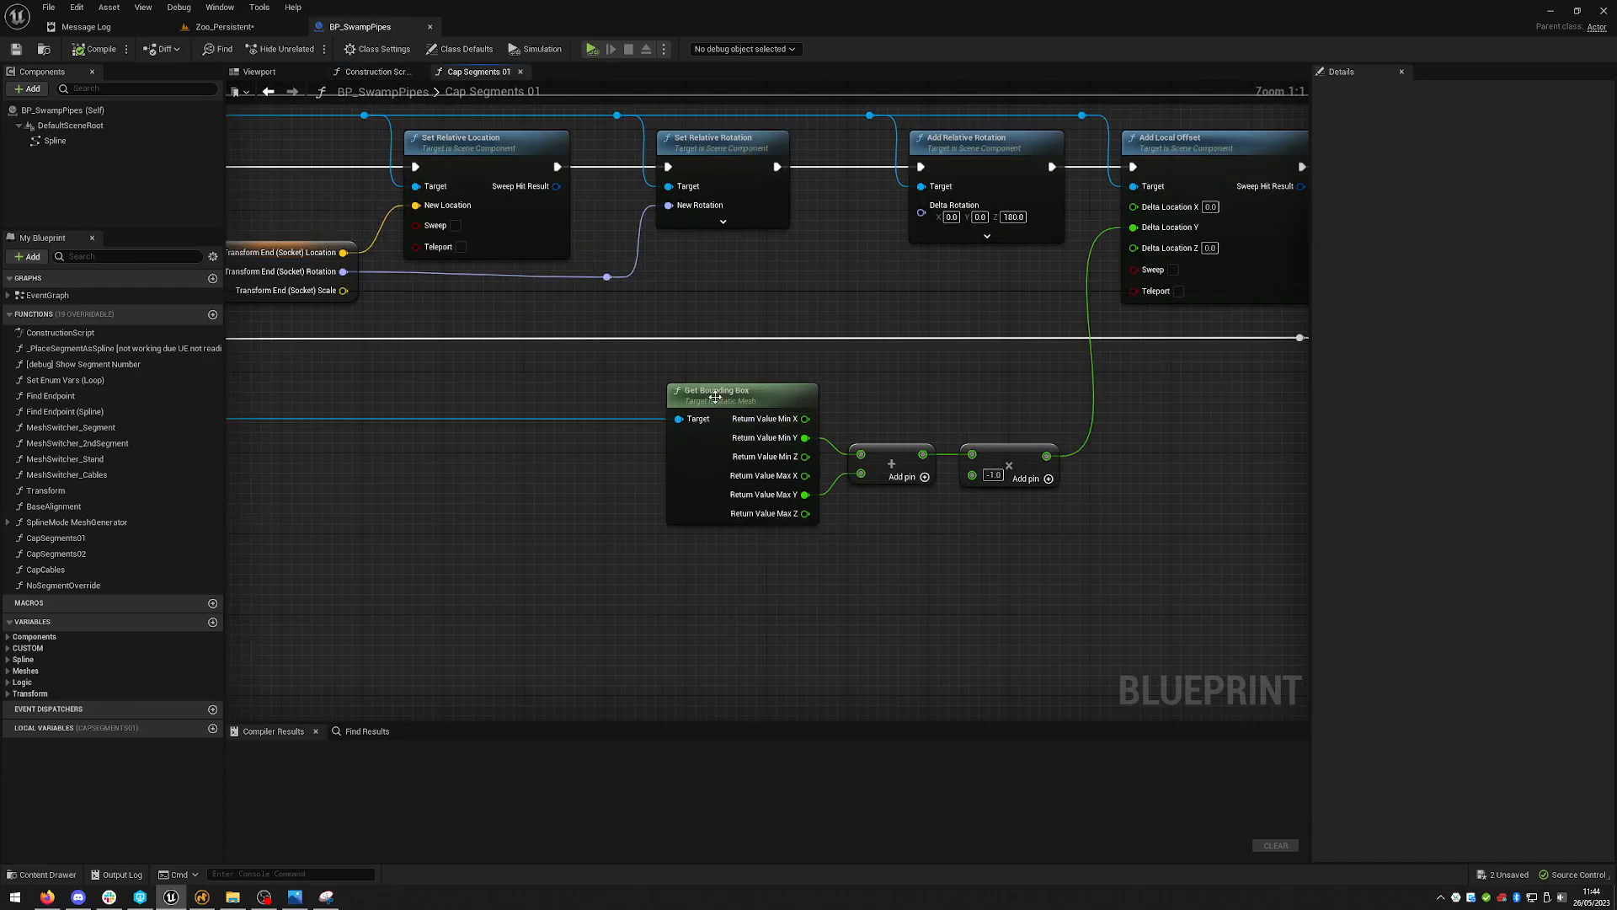
- Go back to the Construction Script, survey the whole graph zoomed out, and switch back to the level editor
click(371, 71)
scroll(568, 307, down, 6)
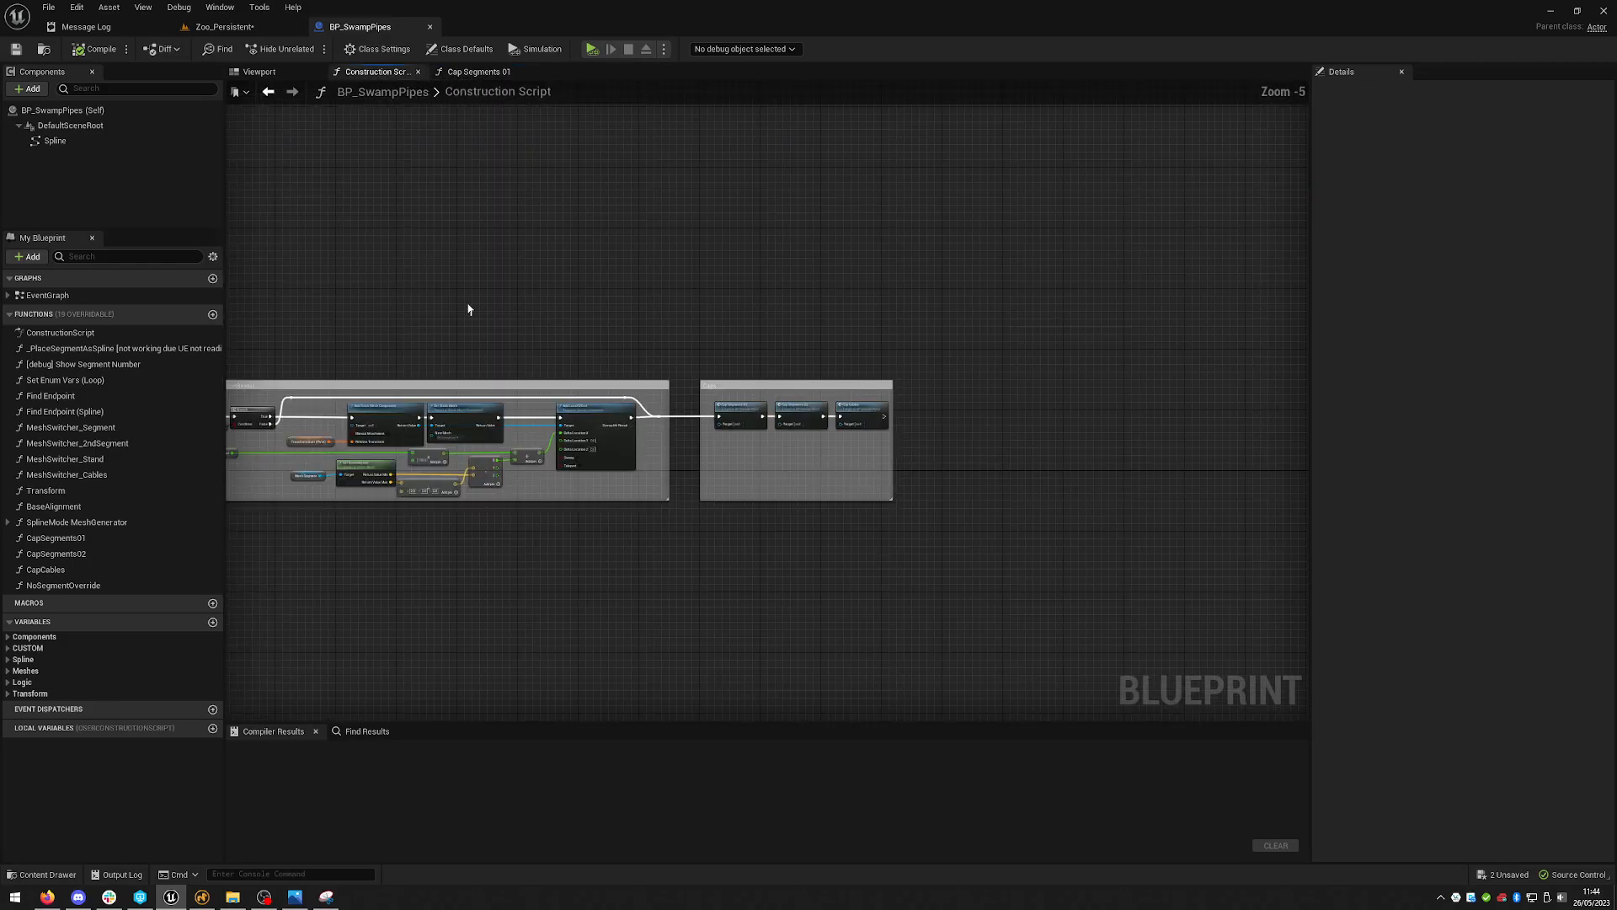
scroll(867, 230, up, 2)
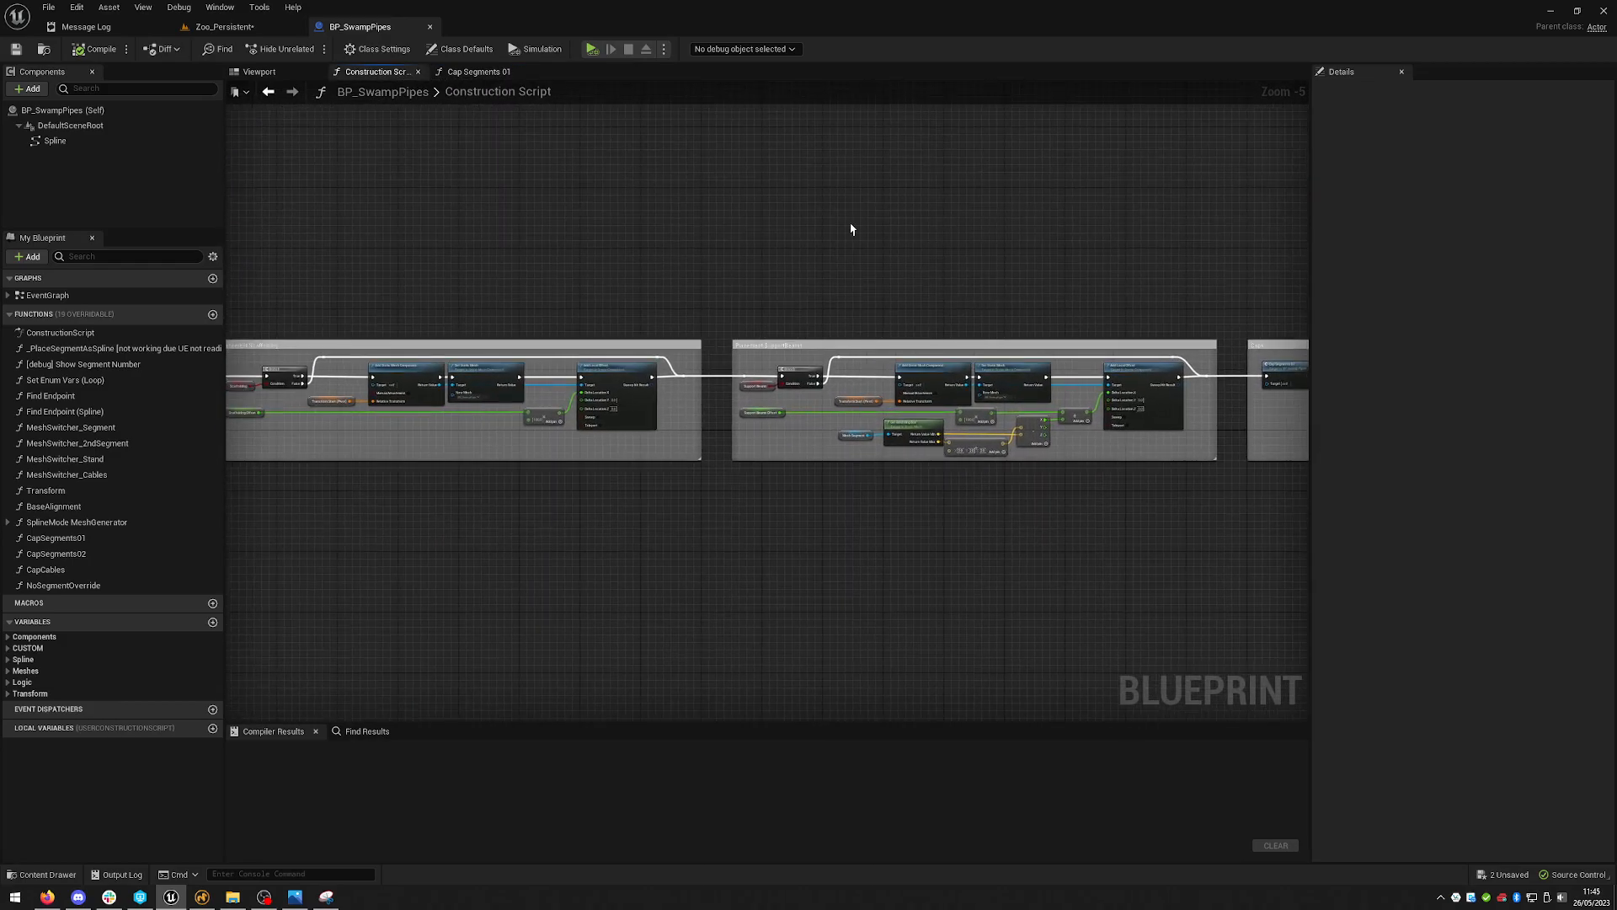
right_drag(420, 219, 1000, 222)
right_drag(657, 235, 1220, 214)
scroll(784, 334, down, 7)
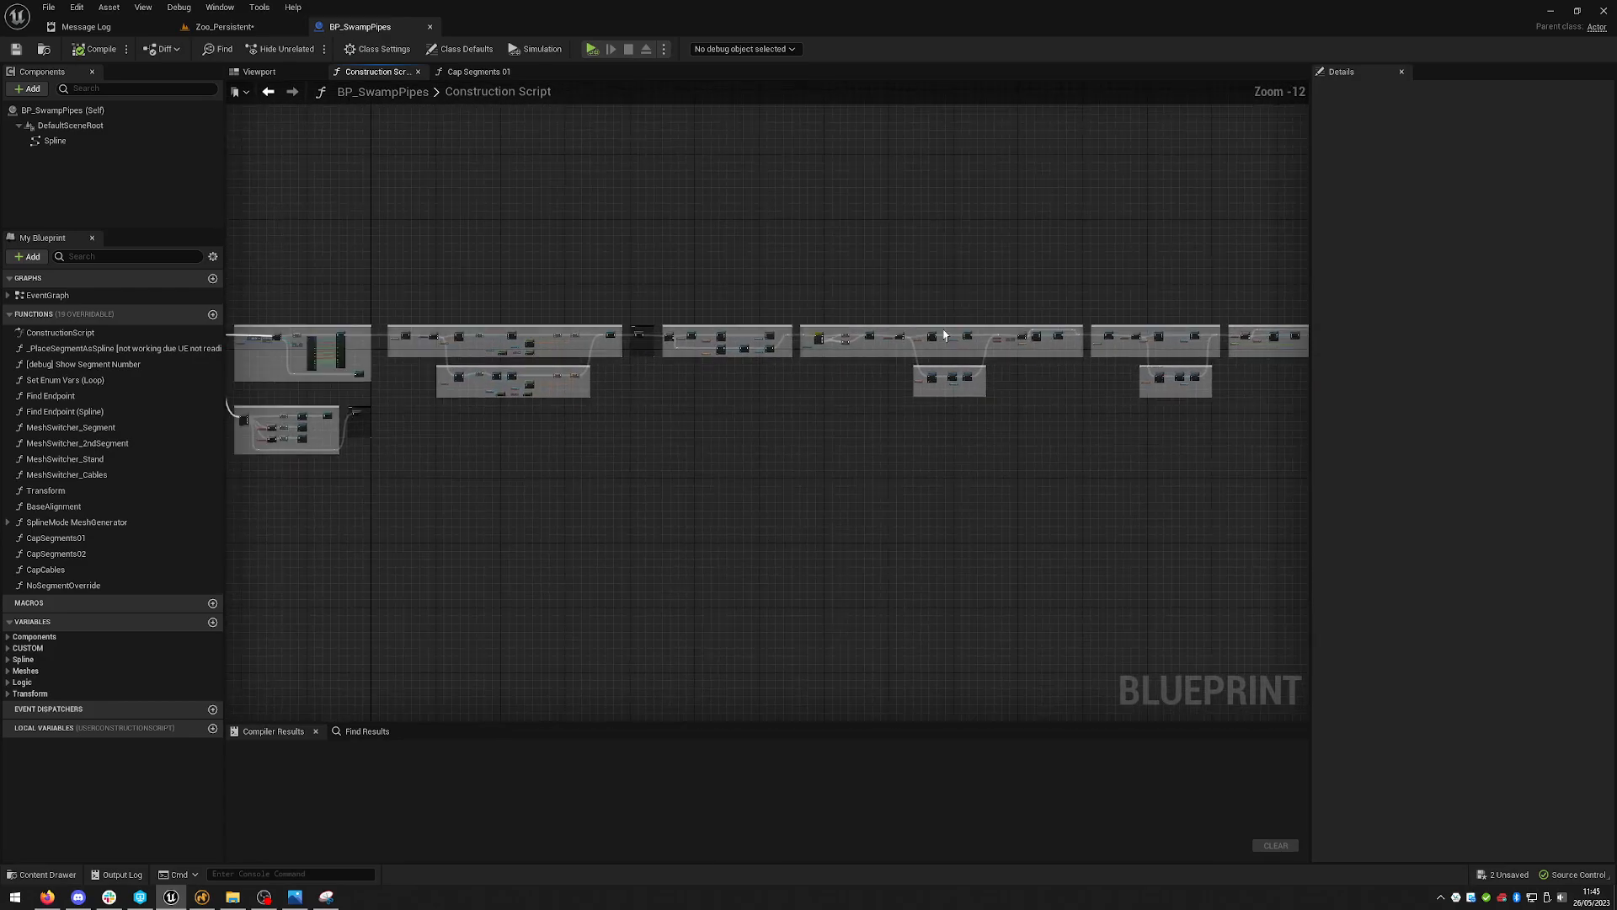
click(223, 26)
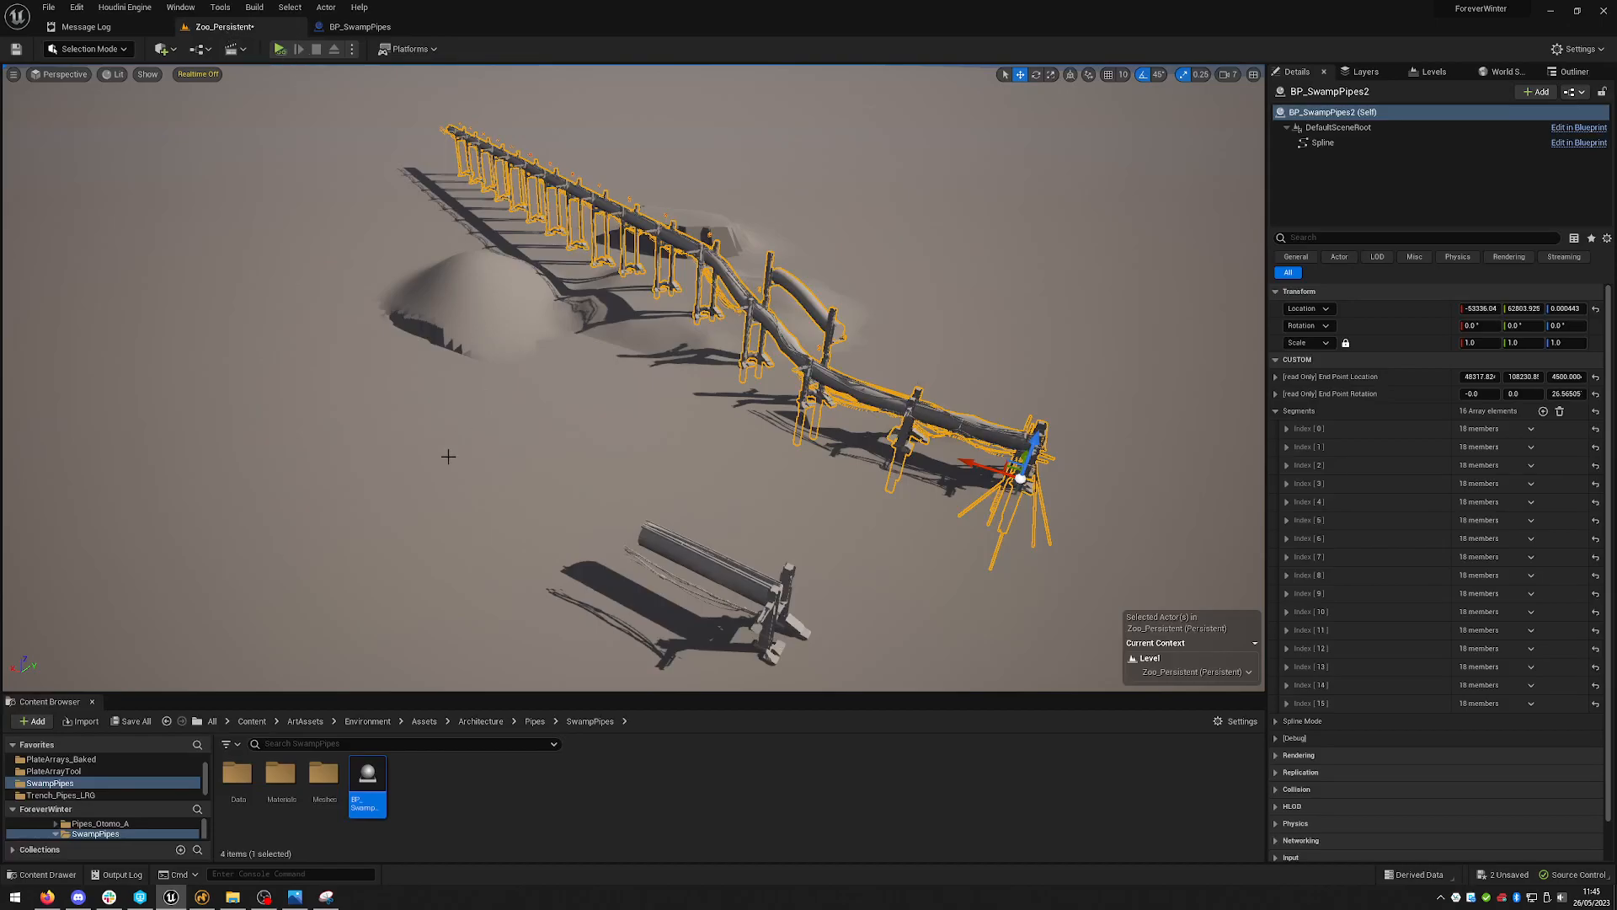